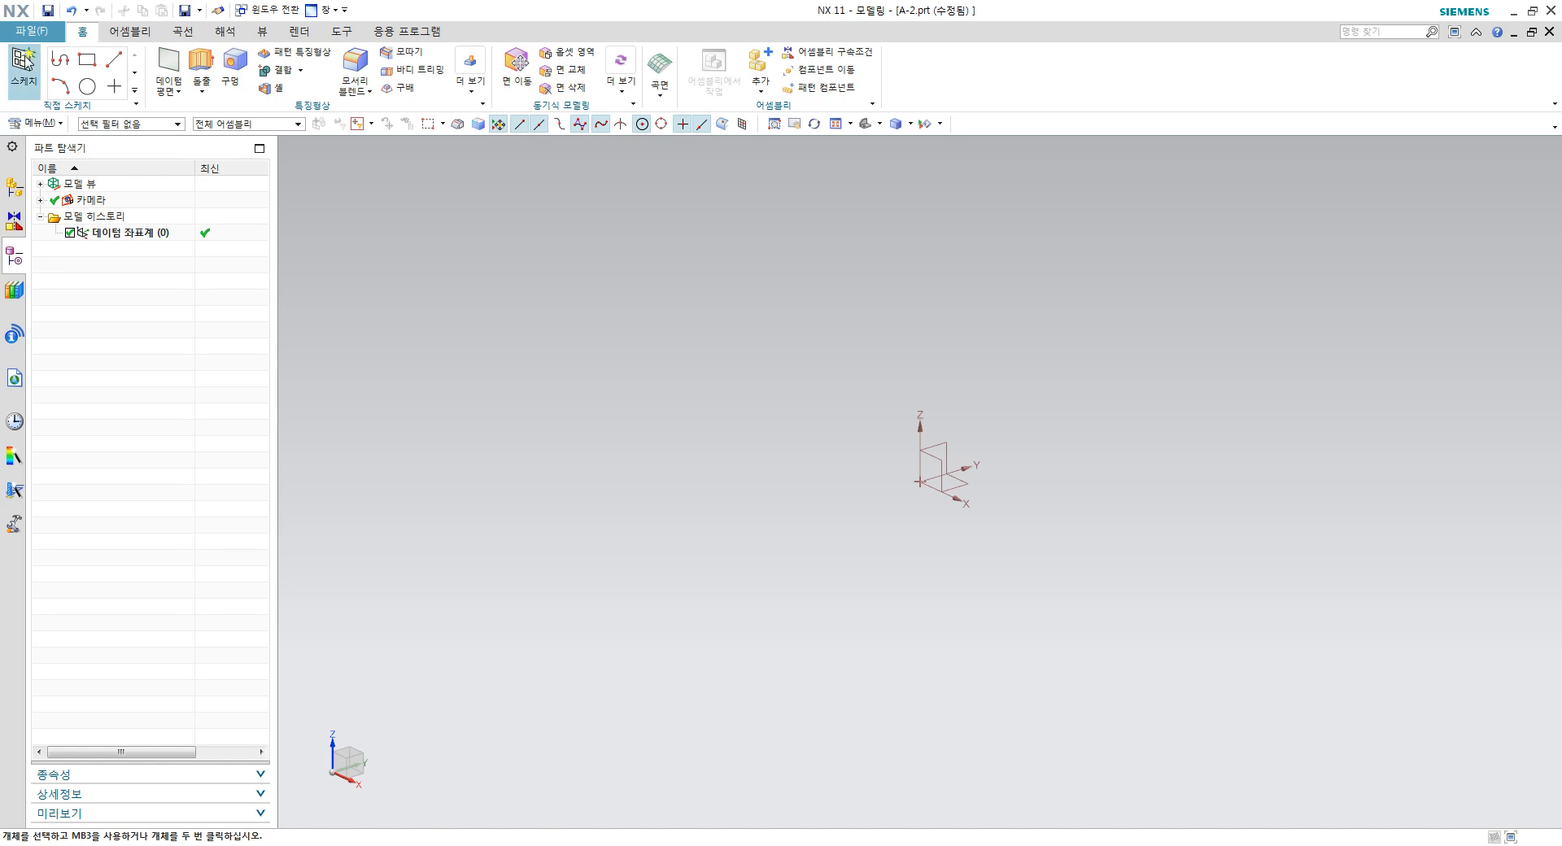
# Step: Start a sketch on the XY plane and draw a rectangle centred on the origin
pyautogui.click(349, 311)
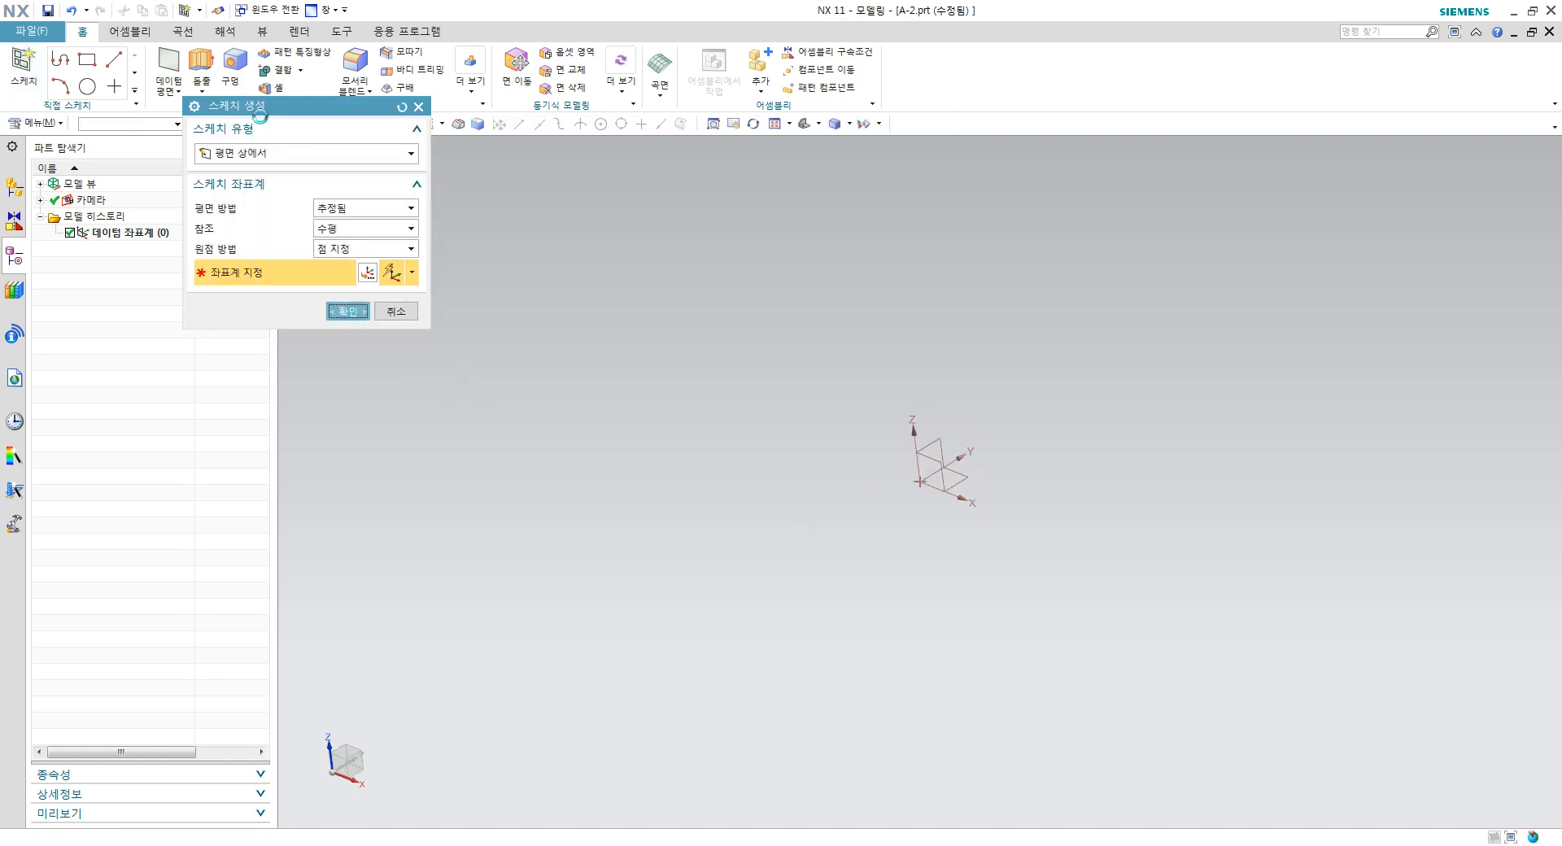
pyautogui.click(126, 68)
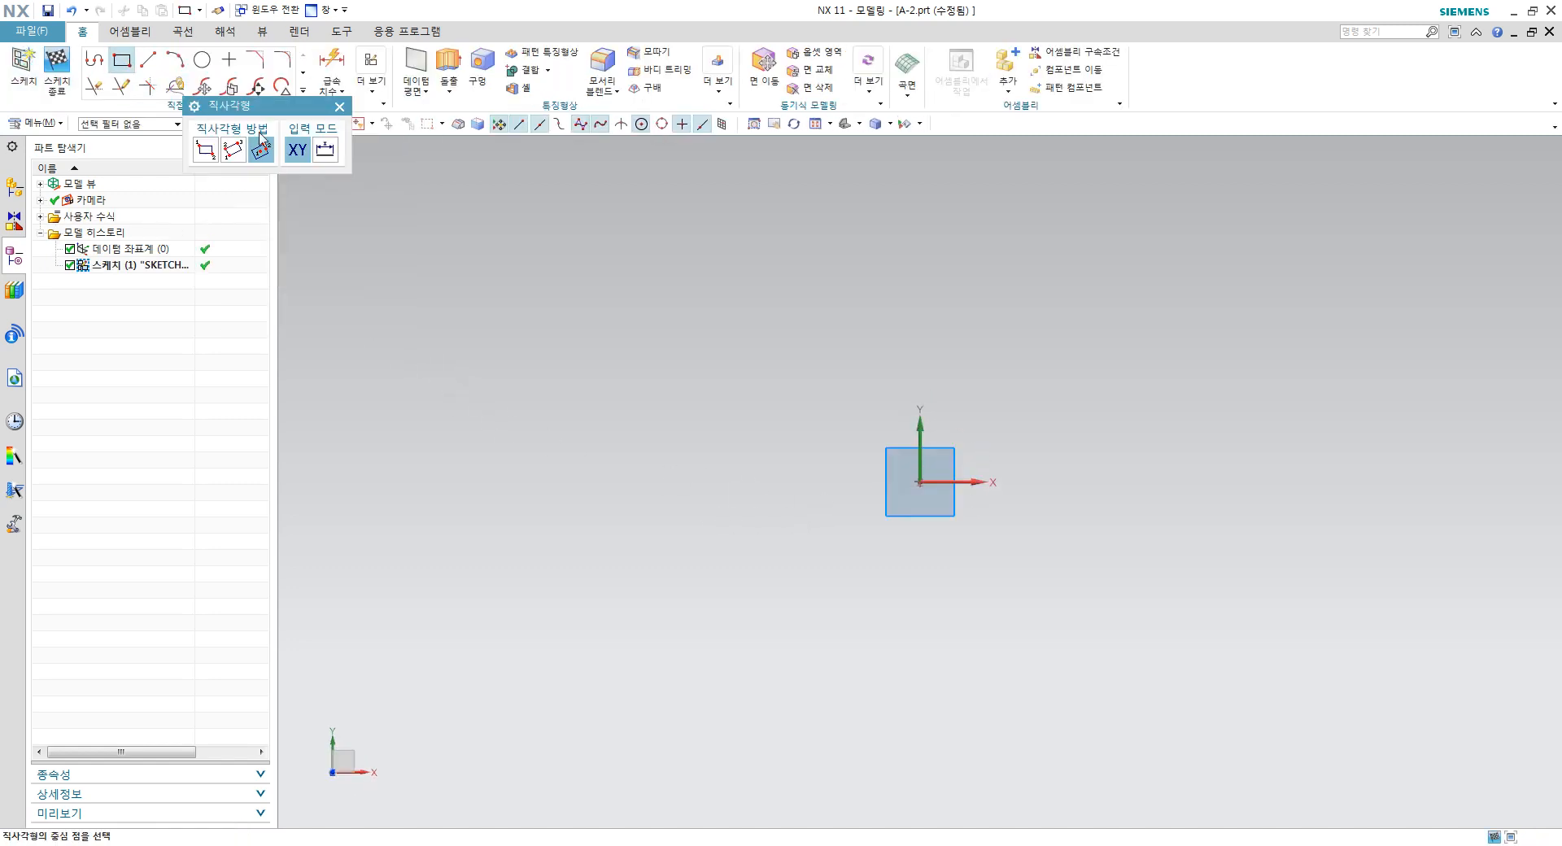
pyautogui.click(920, 481)
pyautogui.click(1150, 319)
# Step: Set the rectangle's height and width to 70 mm each and finish the sketch
pyautogui.doubleClick(1168, 471)
pyautogui.write('70')
pyautogui.doubleClick(943, 644)
pyautogui.write('70')
pyautogui.press('Return')
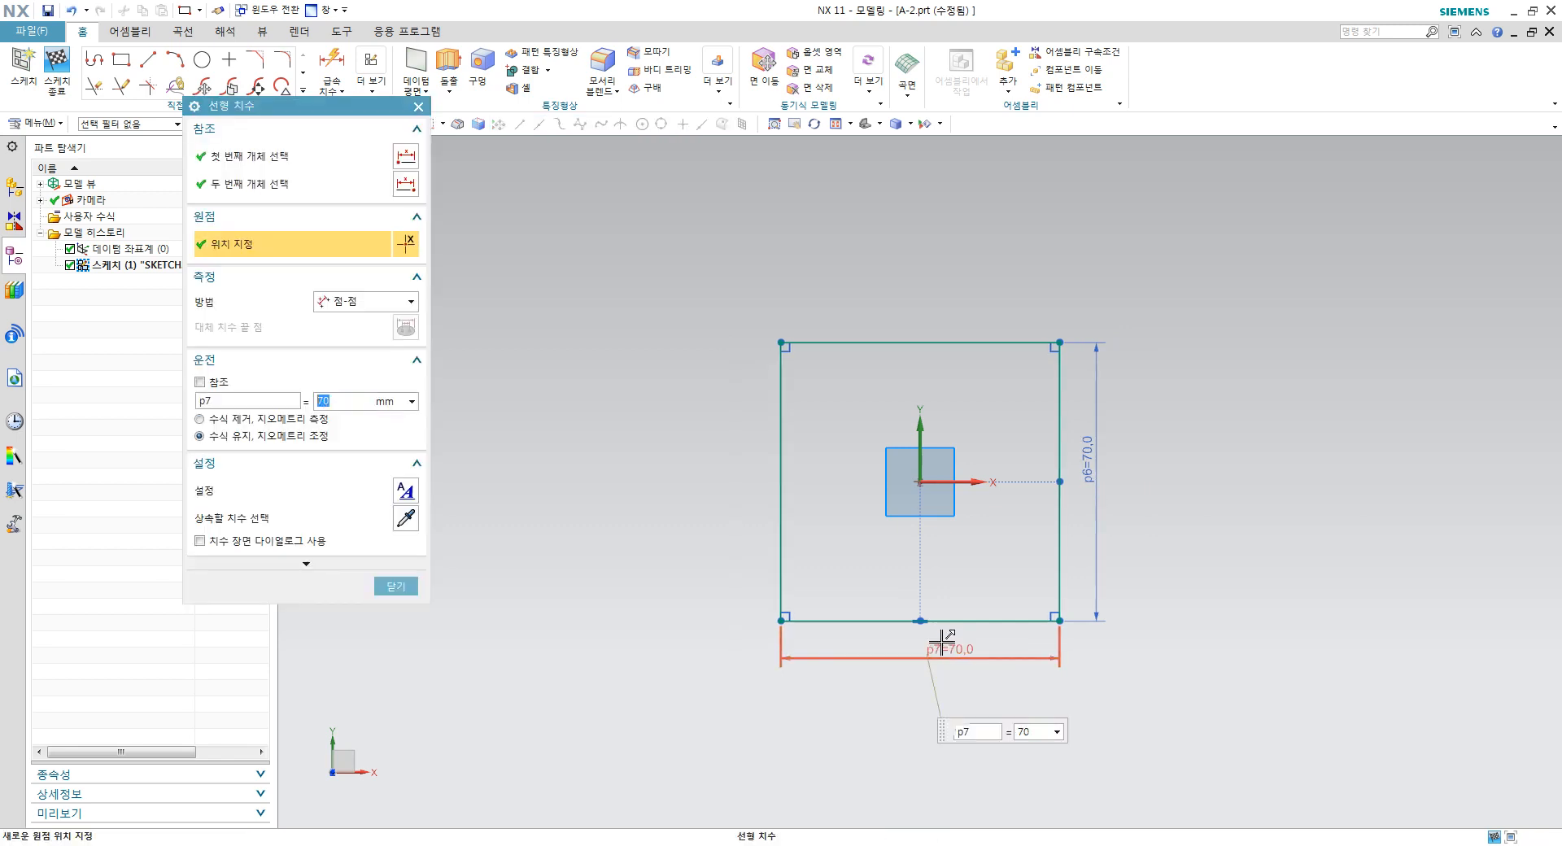
pyautogui.middleClick(386, 558)
pyautogui.click(56, 65)
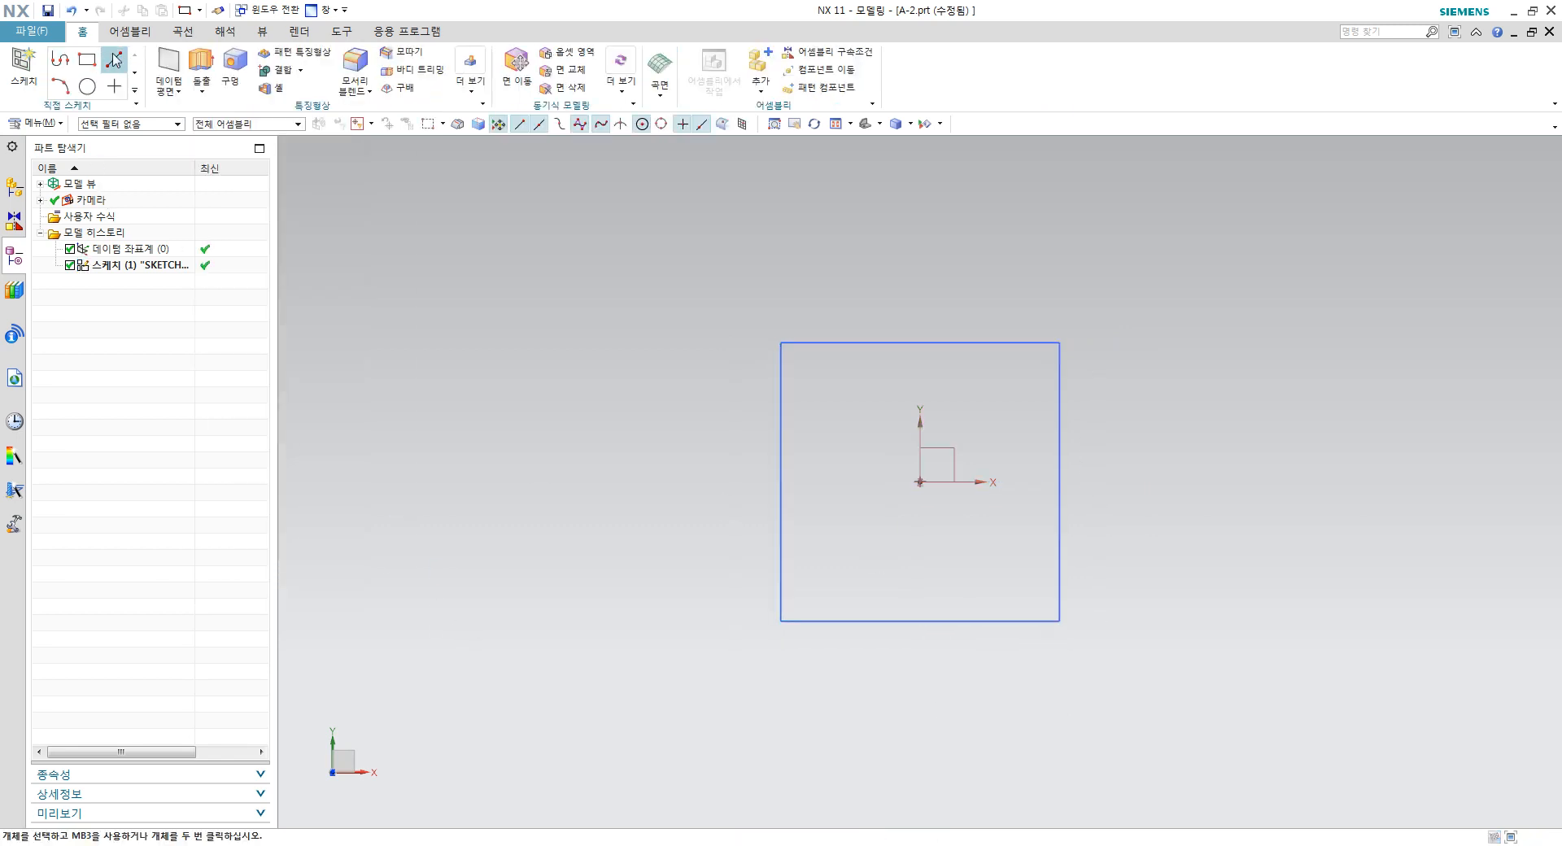
# Step: Extrude the square sketch from 0 to 28 mm into a solid block
pyautogui.click(200, 64)
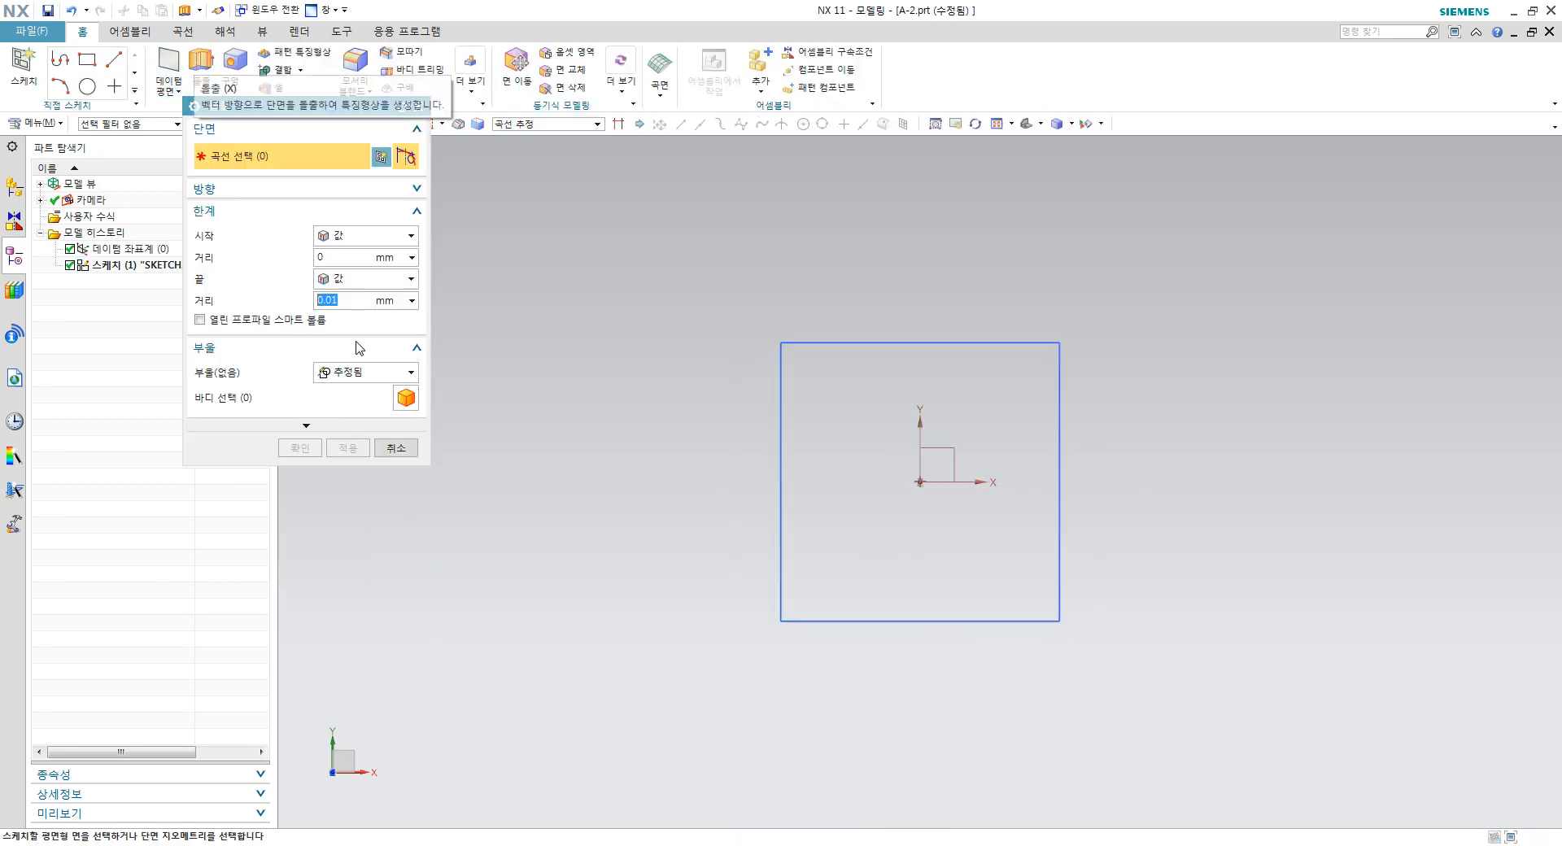
pyautogui.click(814, 342)
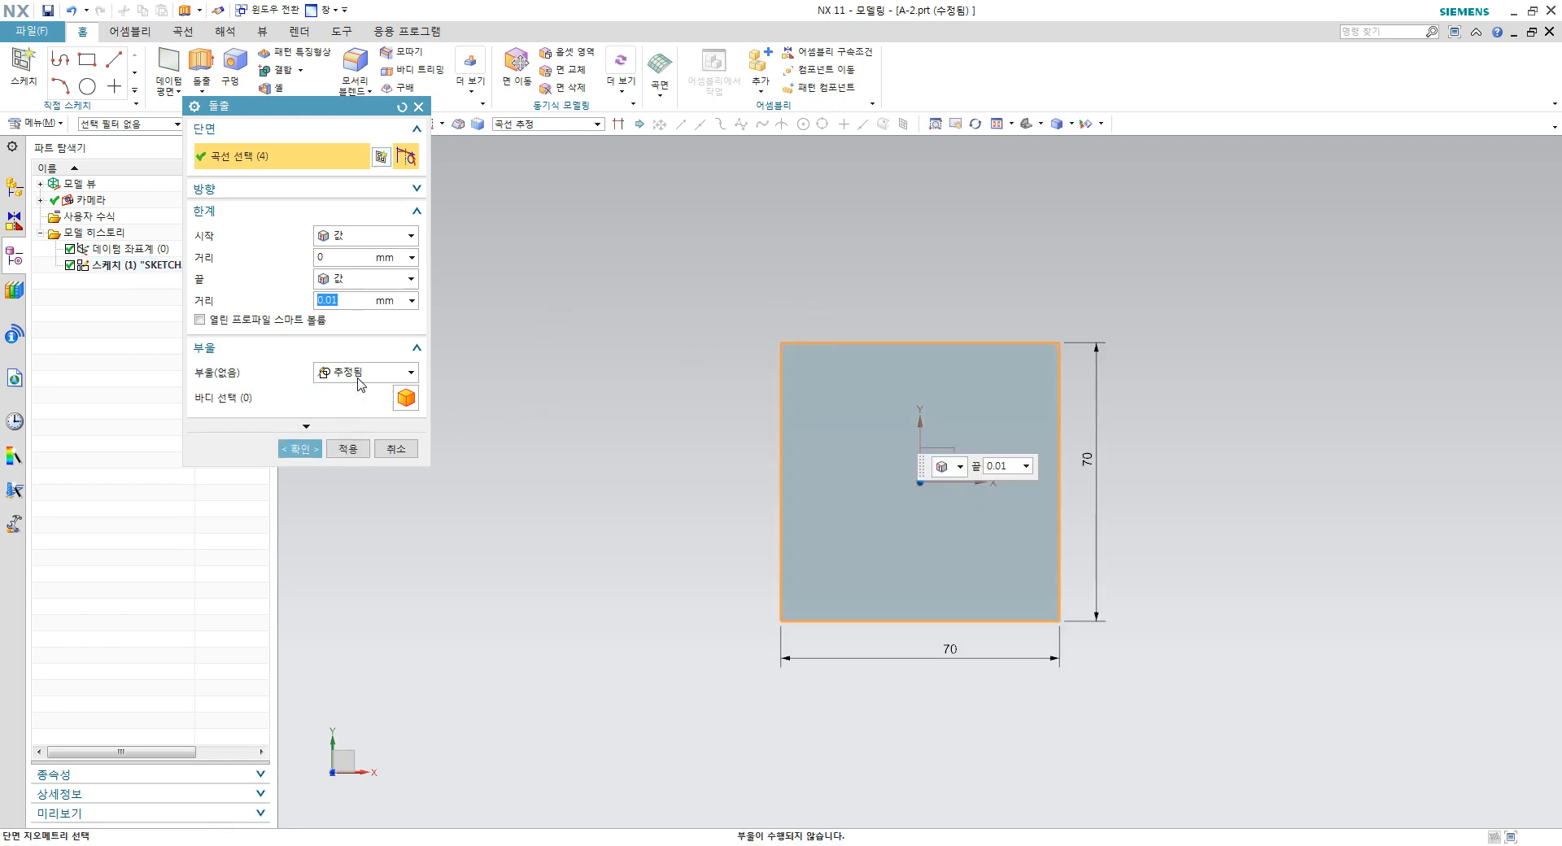
pyautogui.write('8')
pyautogui.press('Return')
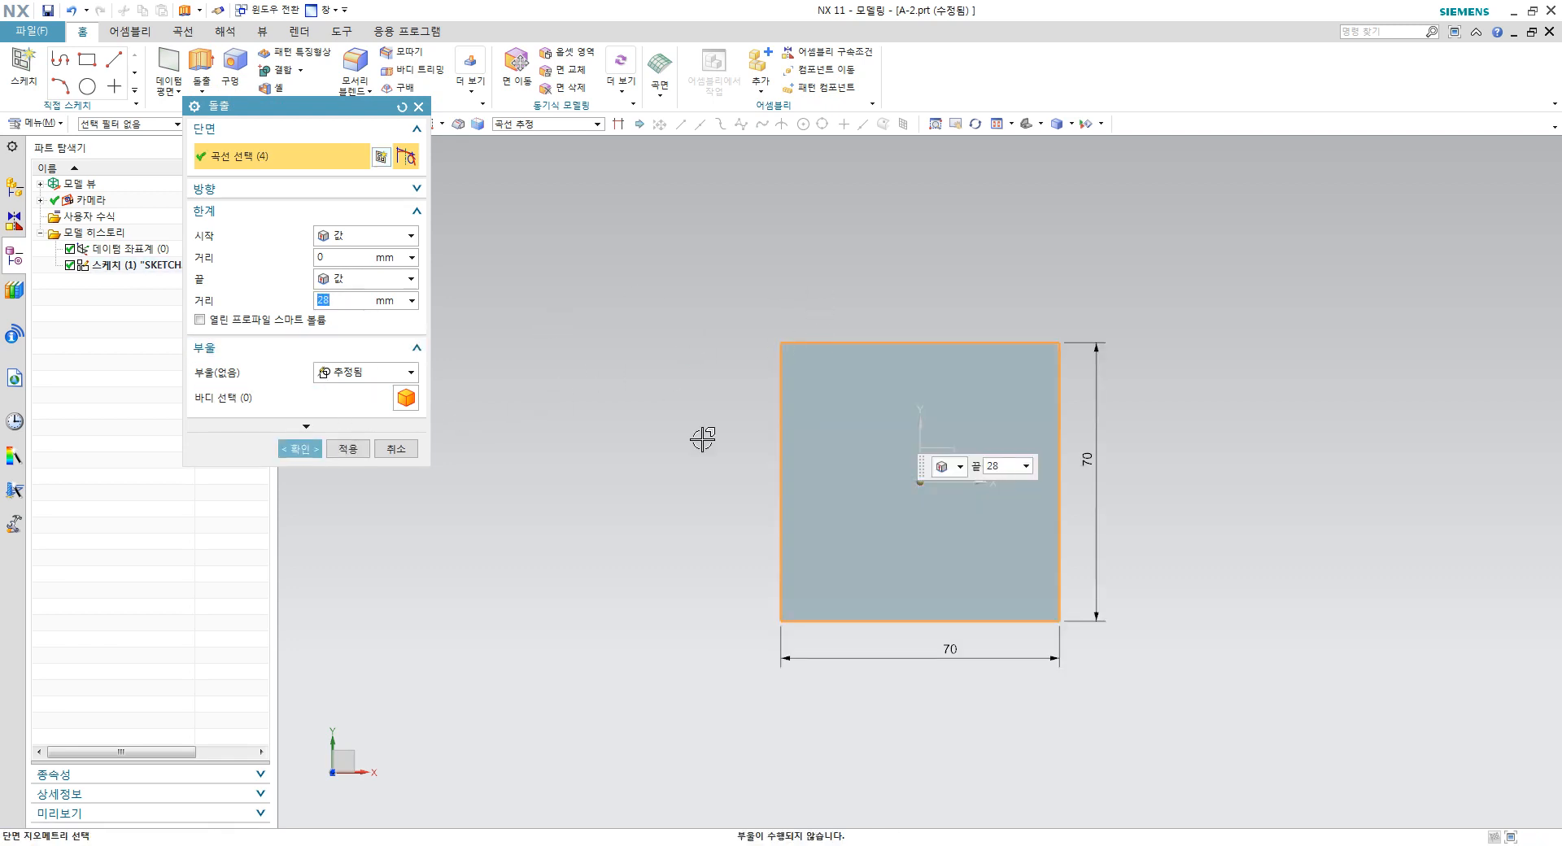
pyautogui.press('Home')
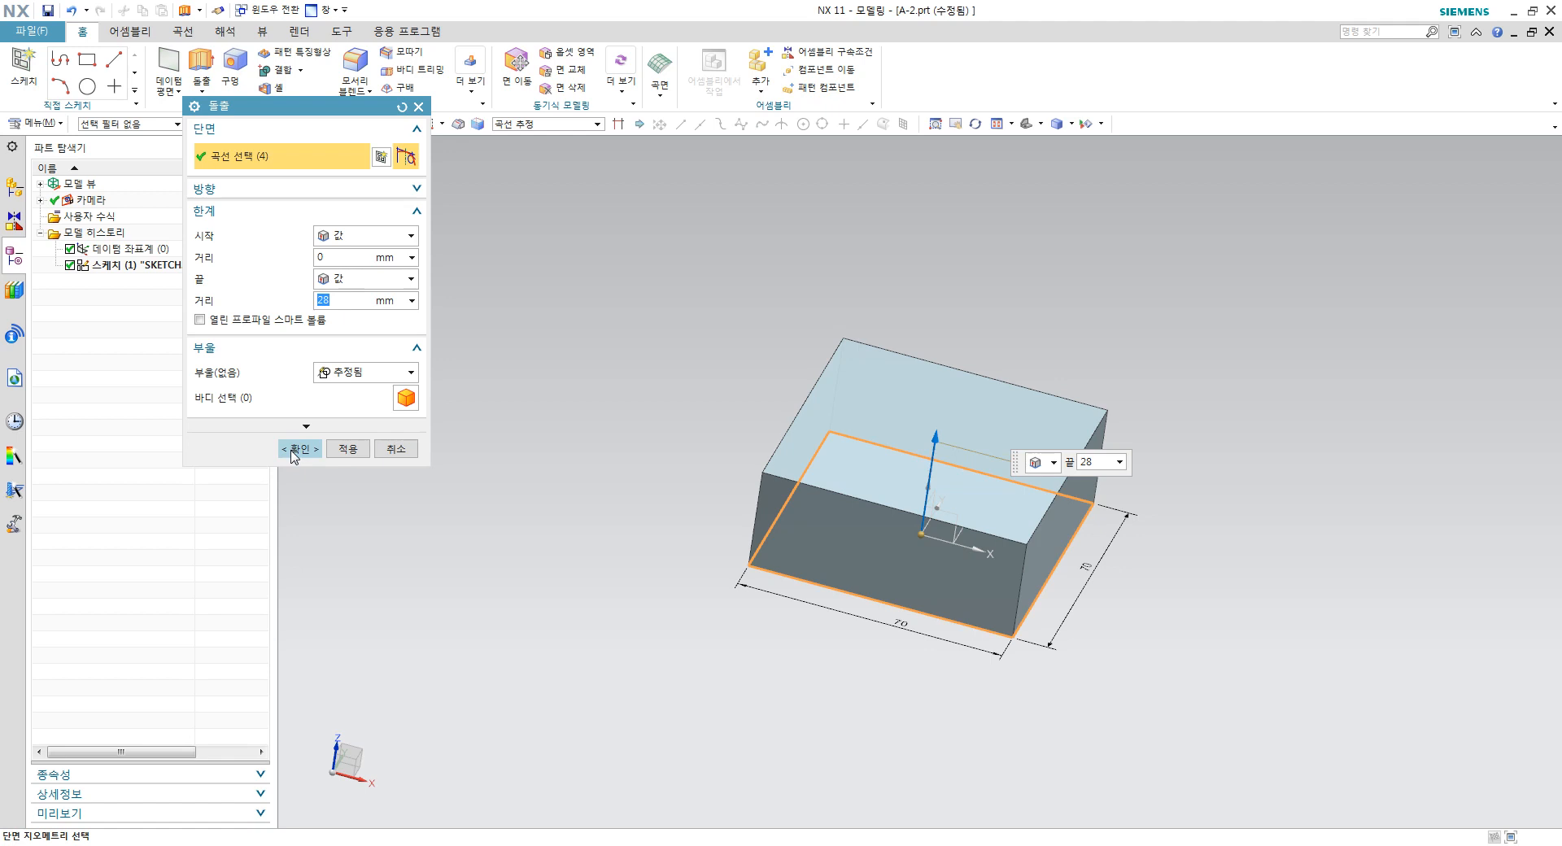
pyautogui.click(298, 449)
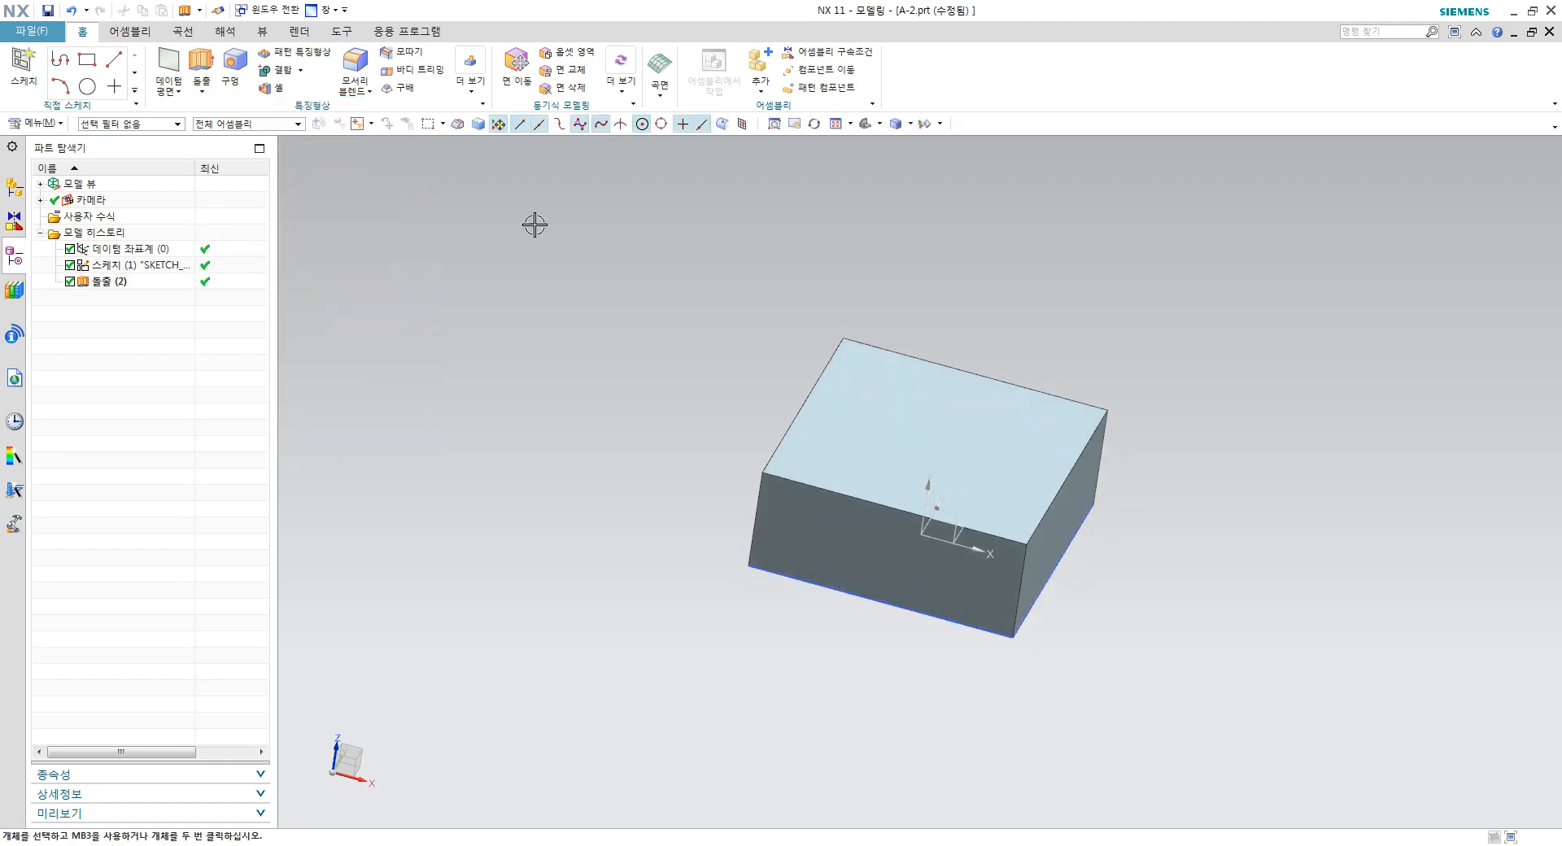
# Step: Start a hole on the block's upper face and dimension its centre point 58 mm from the face's lower edge
pyautogui.click(235, 66)
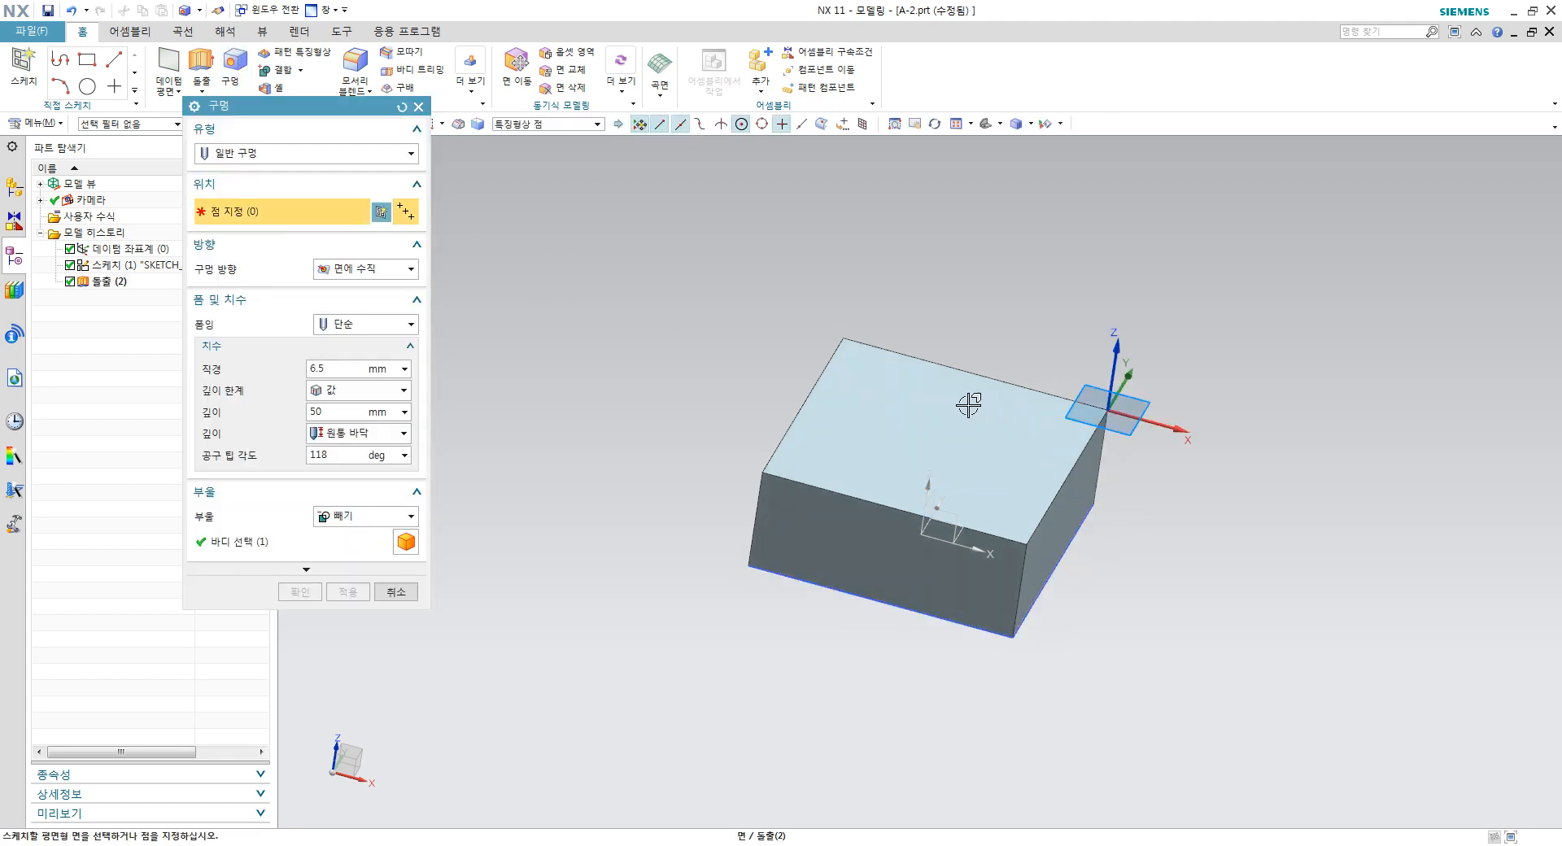
pyautogui.click(968, 404)
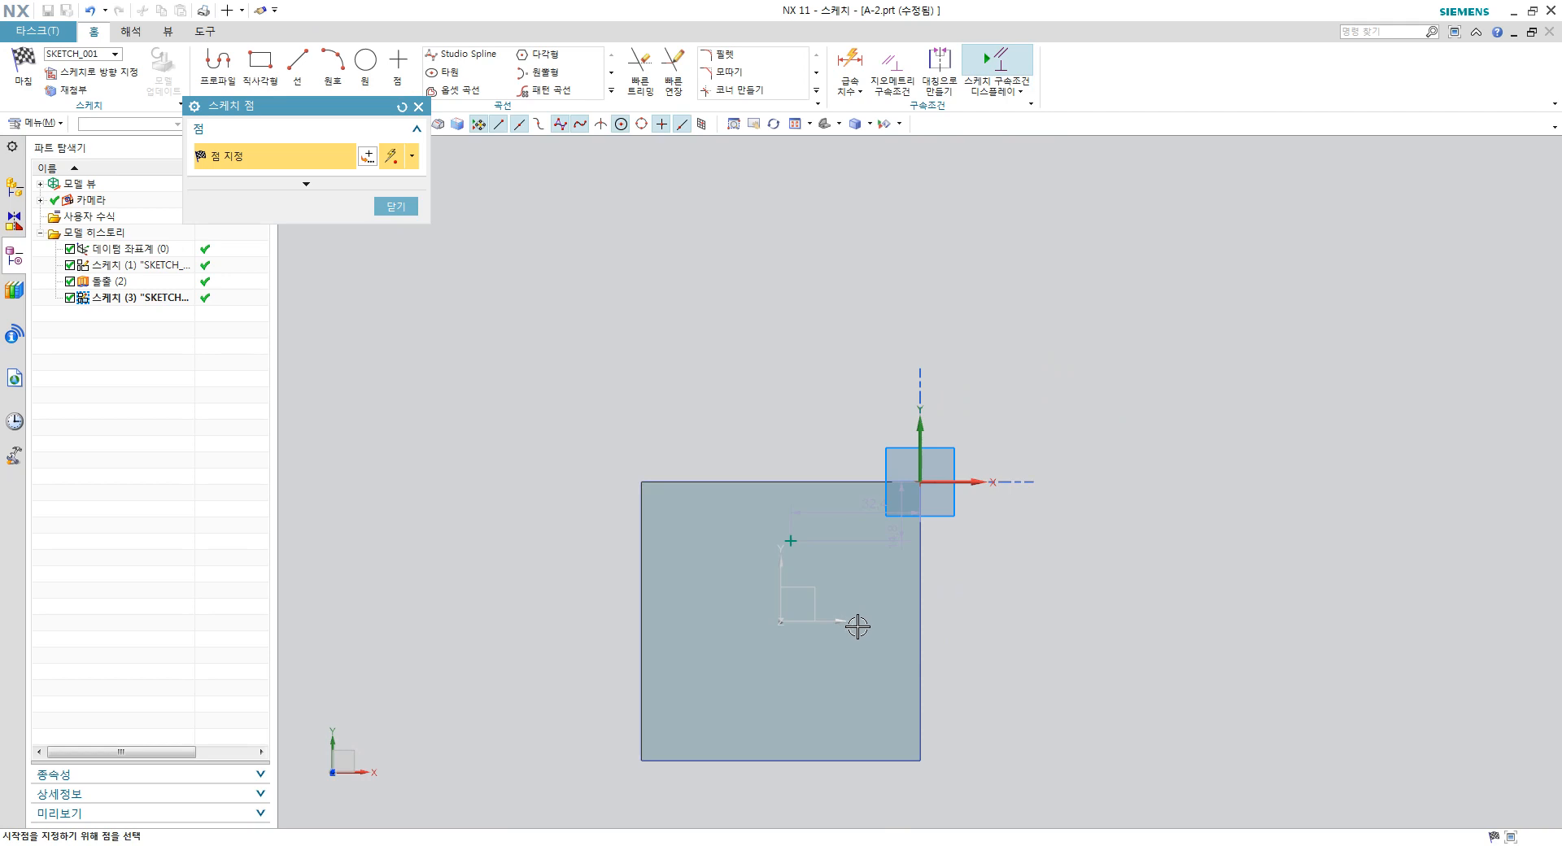
pyautogui.scroll(-3, 935, 603)
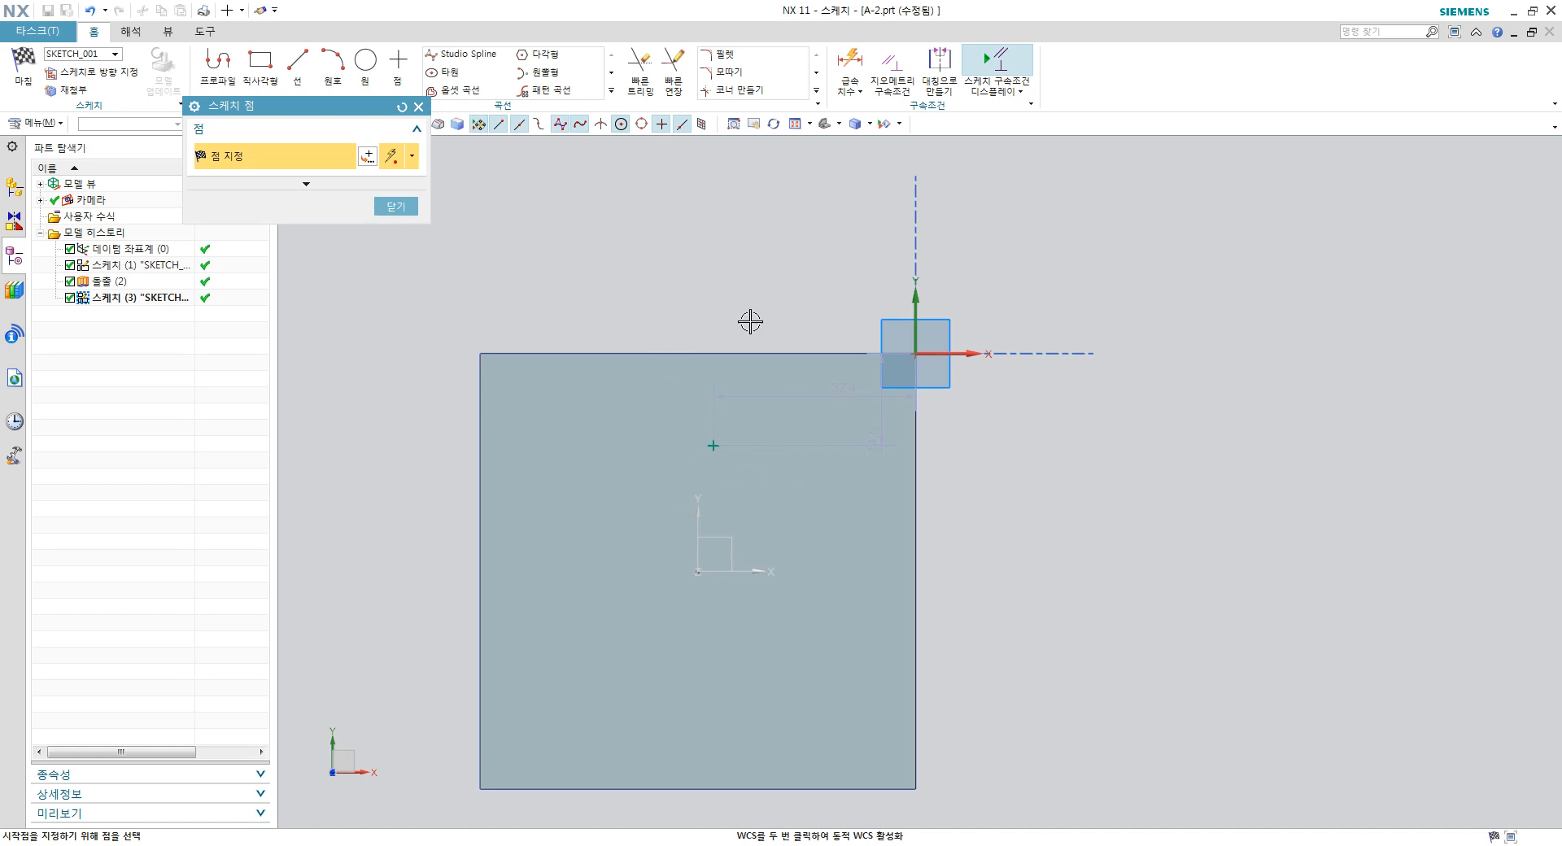
pyautogui.press('d')
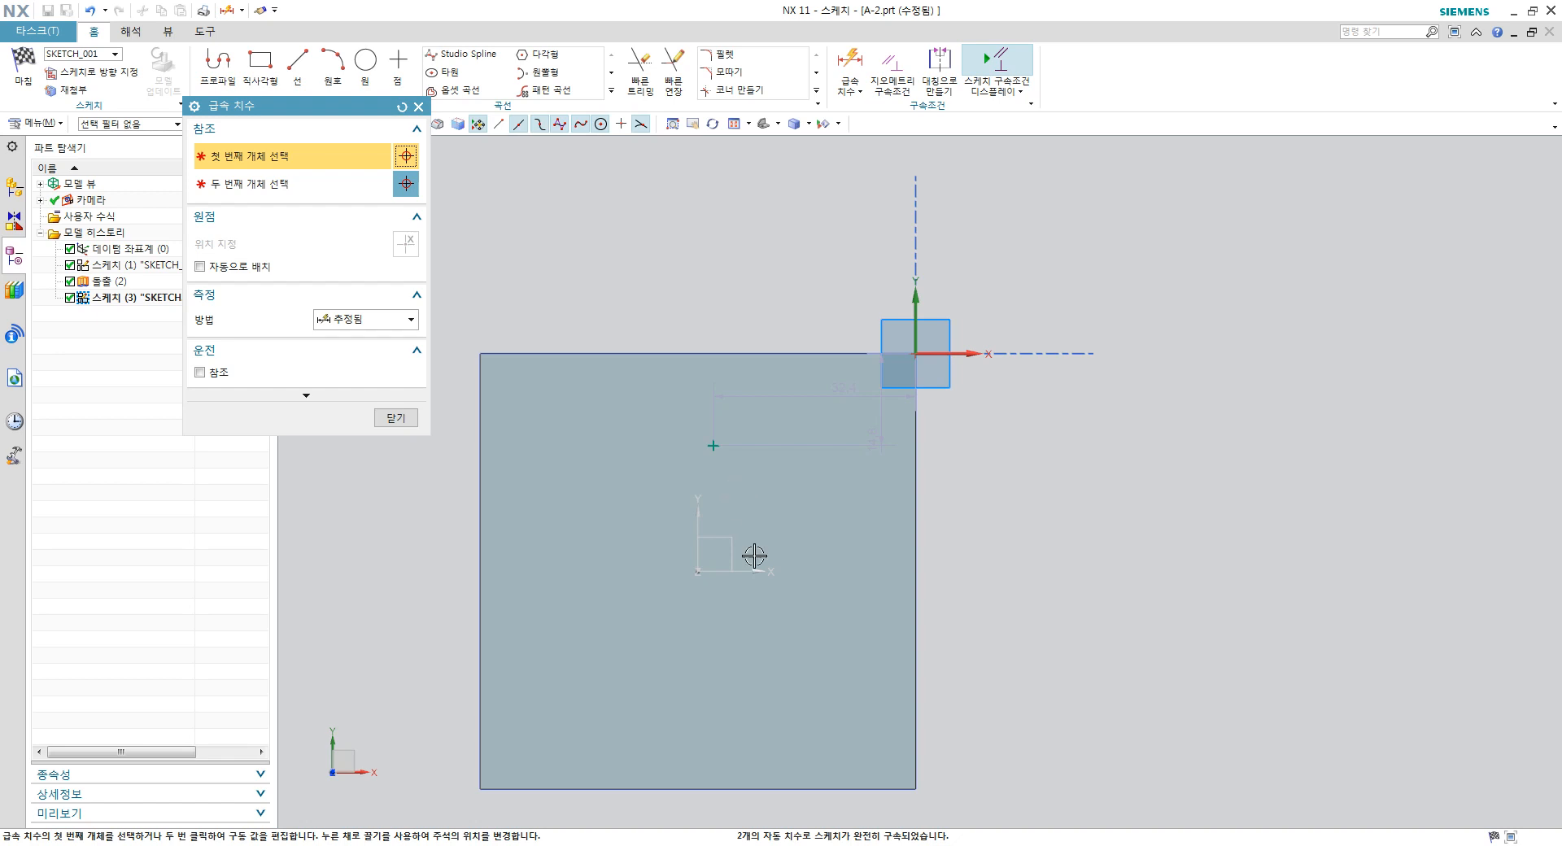
pyautogui.click(693, 788)
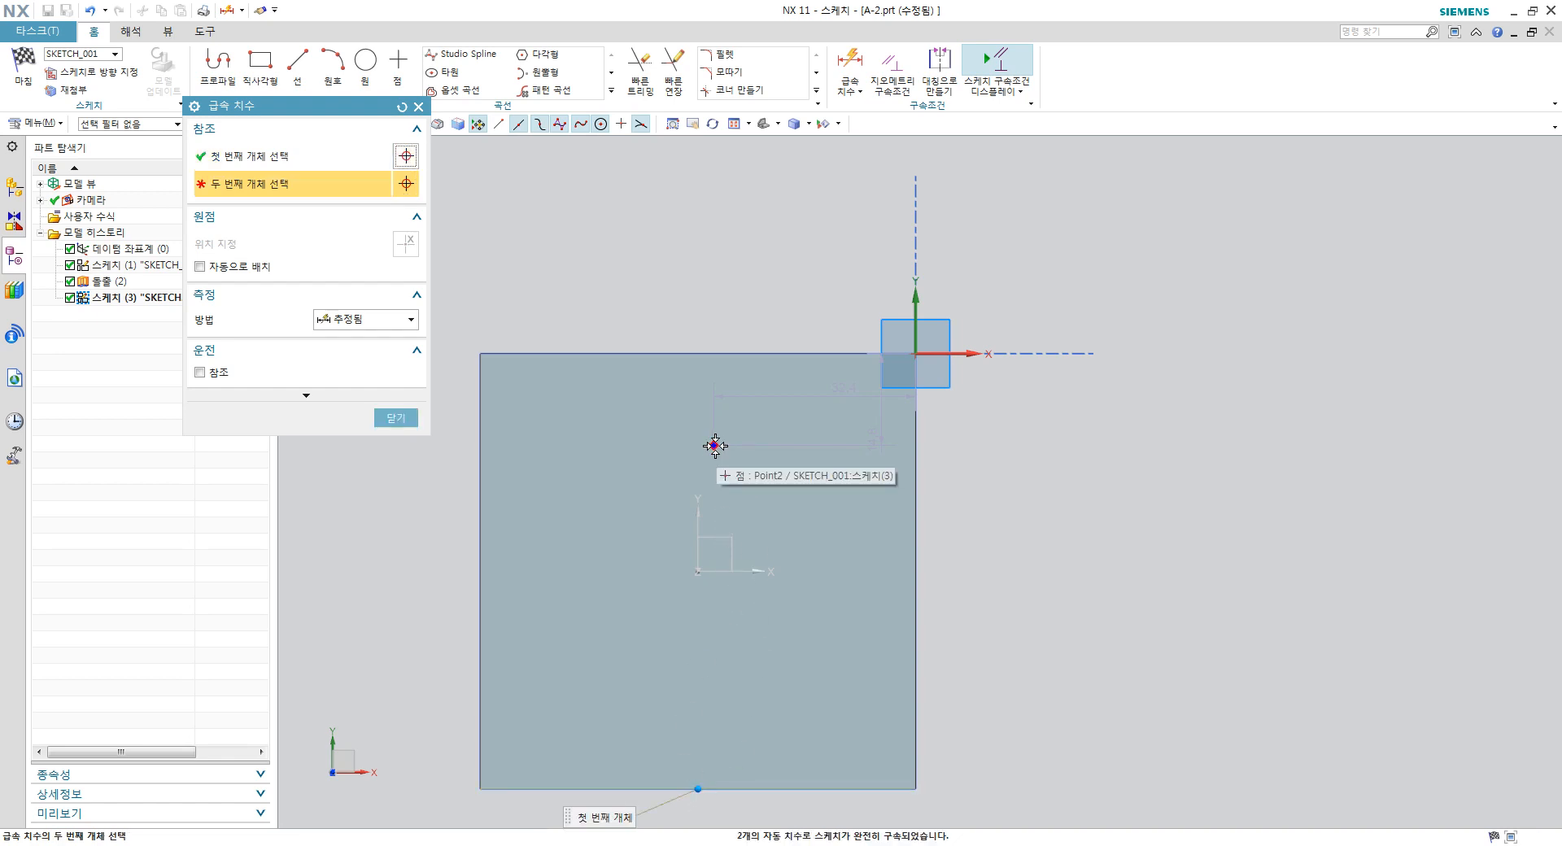
pyautogui.click(714, 445)
pyautogui.click(982, 616)
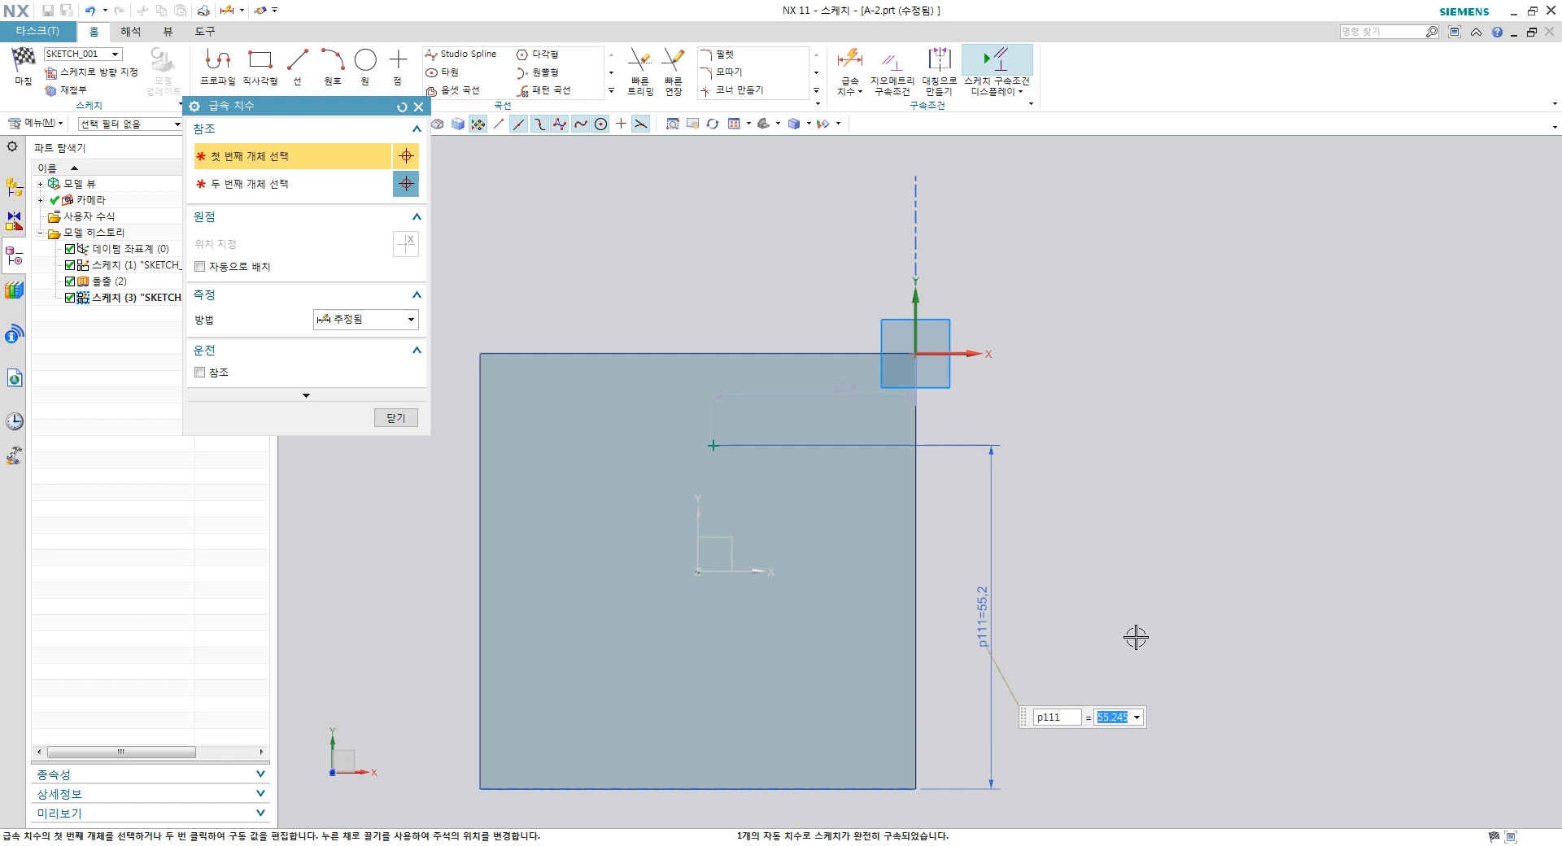
pyautogui.write('58')
pyautogui.press('Return')
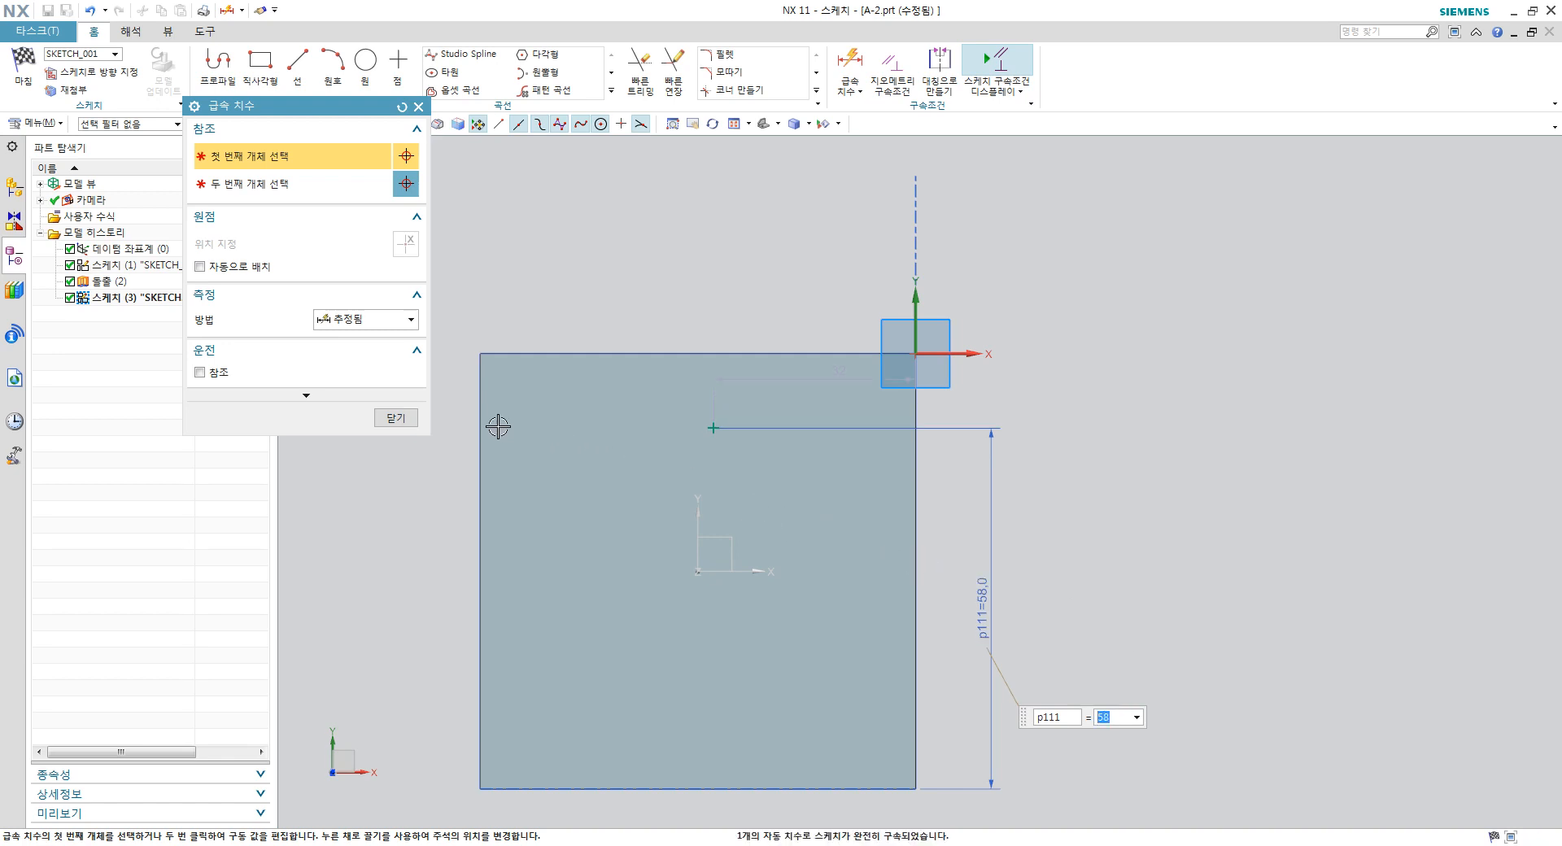
# Step: Dimension the hole's centre point 35 mm from the face's left edge
pyautogui.click(480, 426)
pyautogui.click(714, 428)
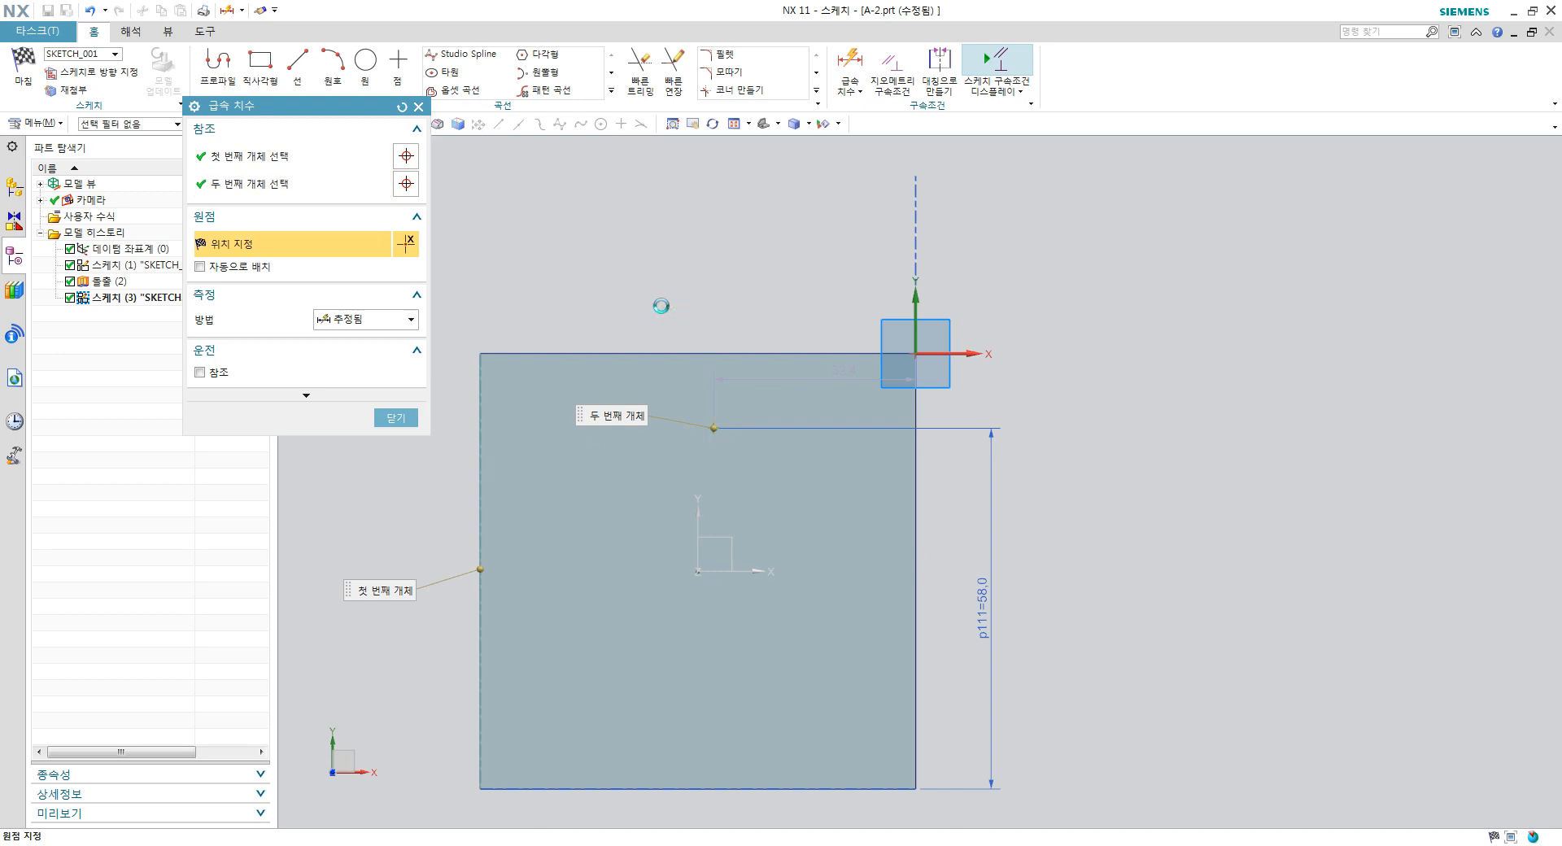
pyautogui.click(660, 306)
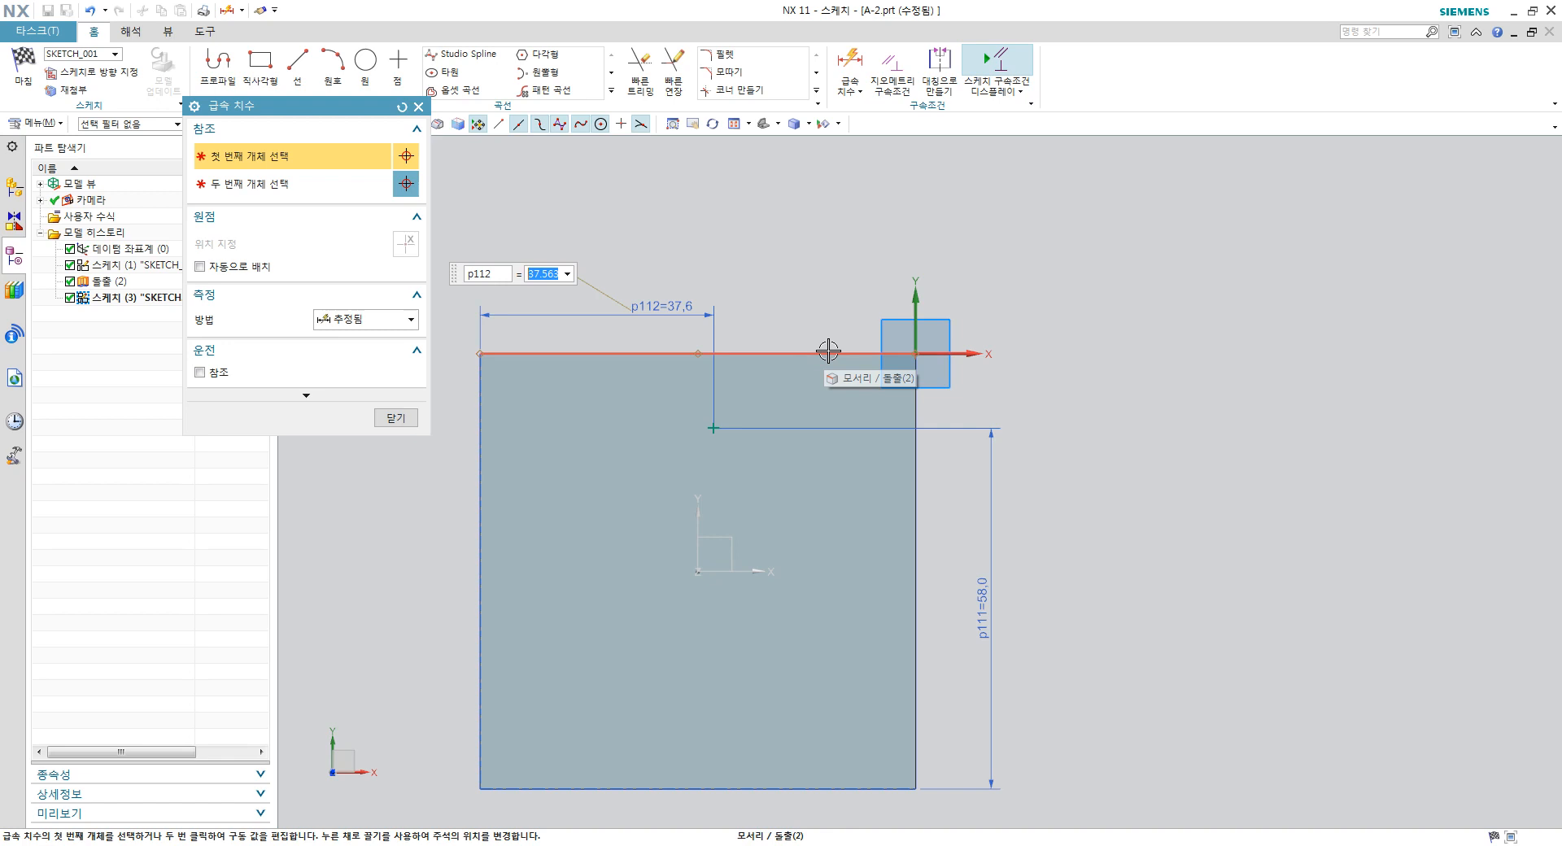
pyautogui.write('35')
pyautogui.press('Return')
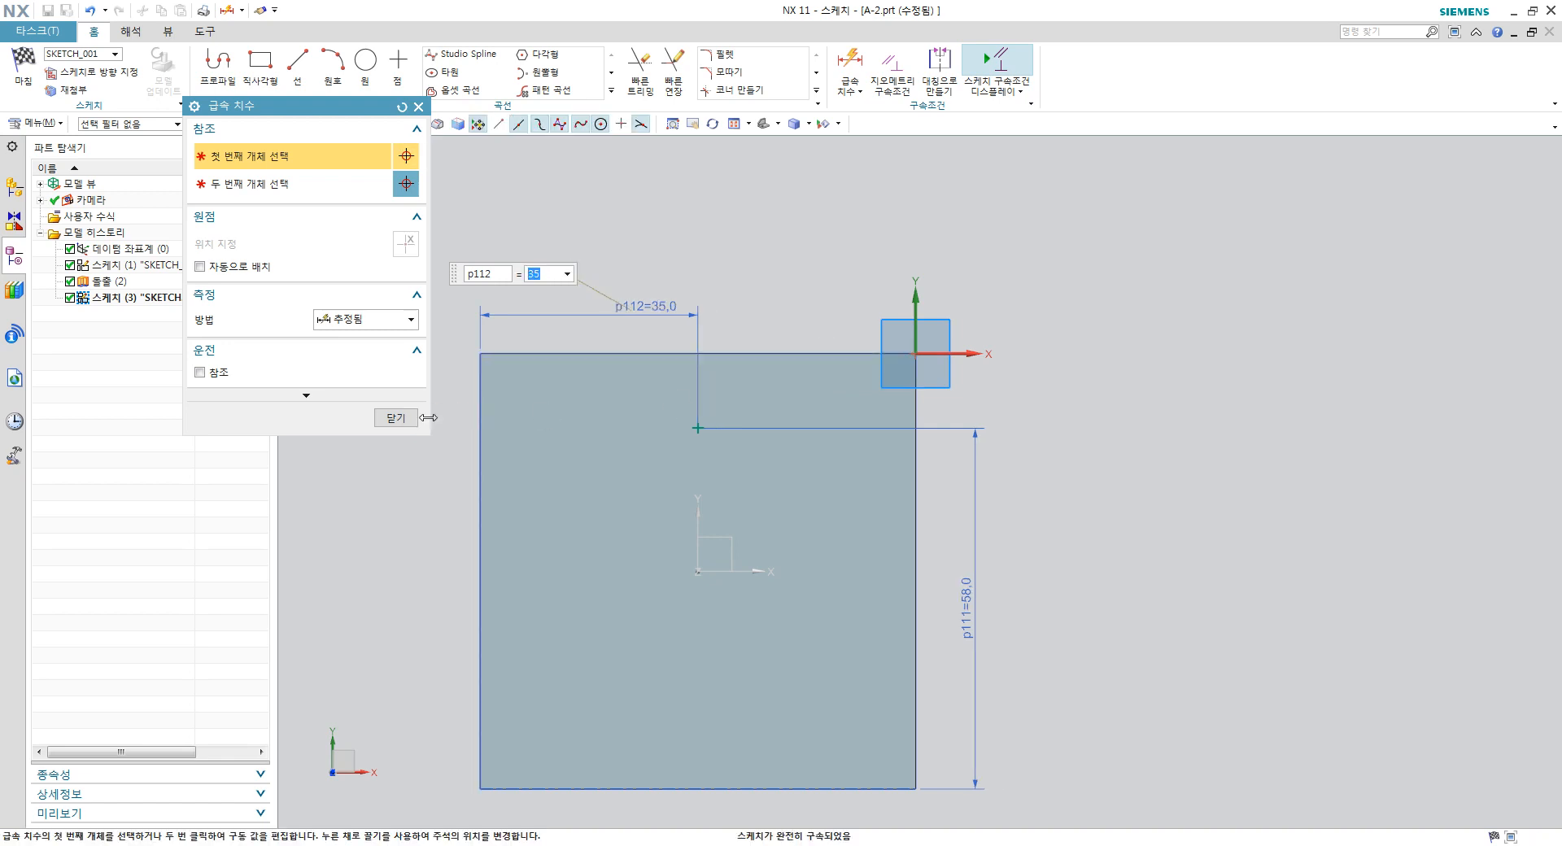
pyautogui.click(396, 418)
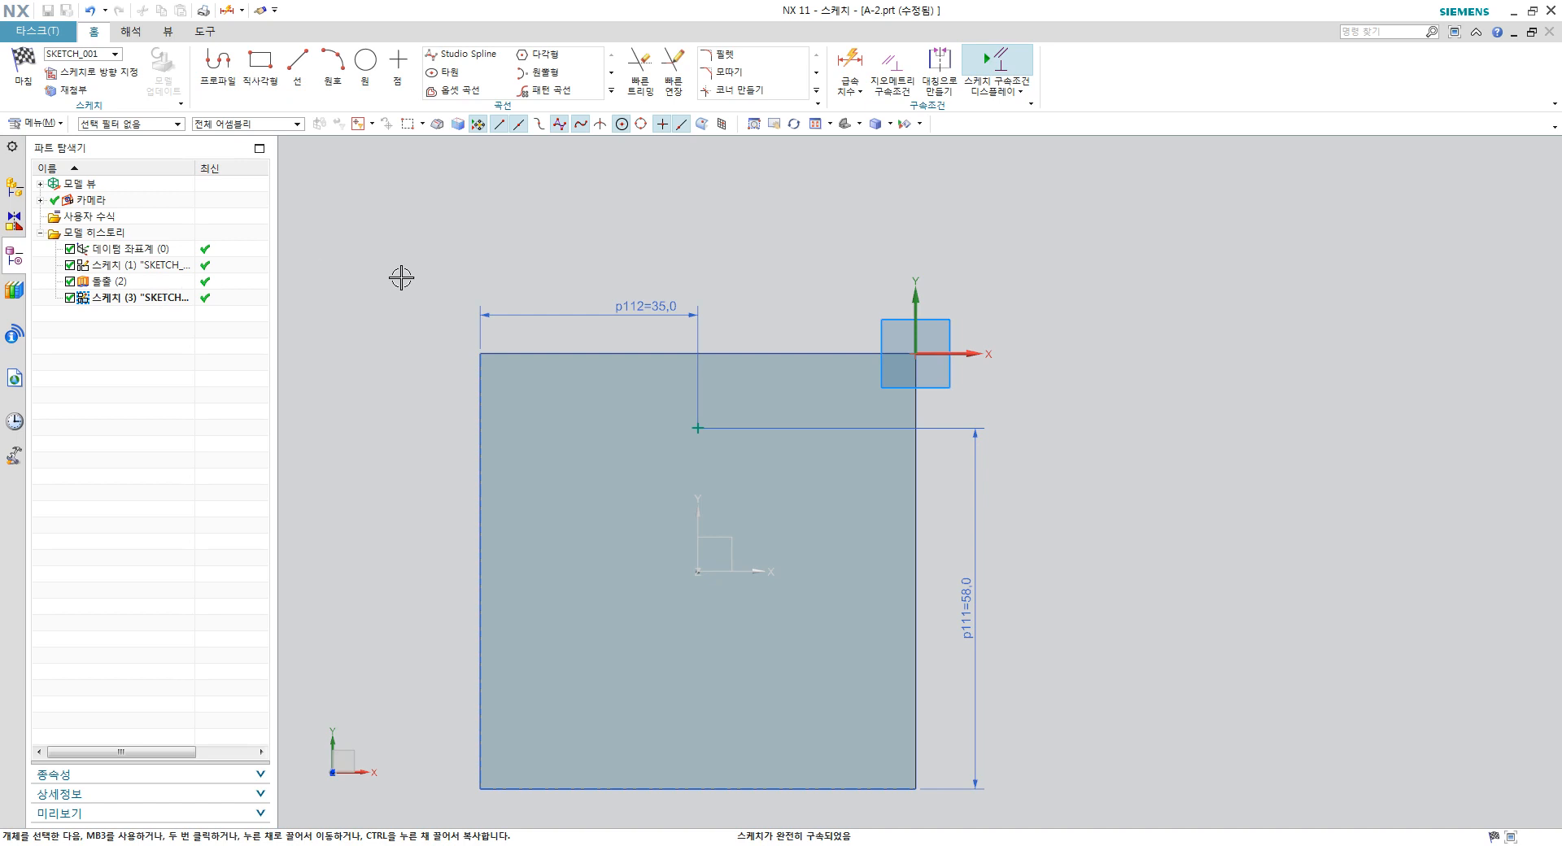
# Step: Finish the position sketch and subtract a simple general hole with 6.5 mm diameter, 50 mm depth and 118° tip angle
pyautogui.click(23, 67)
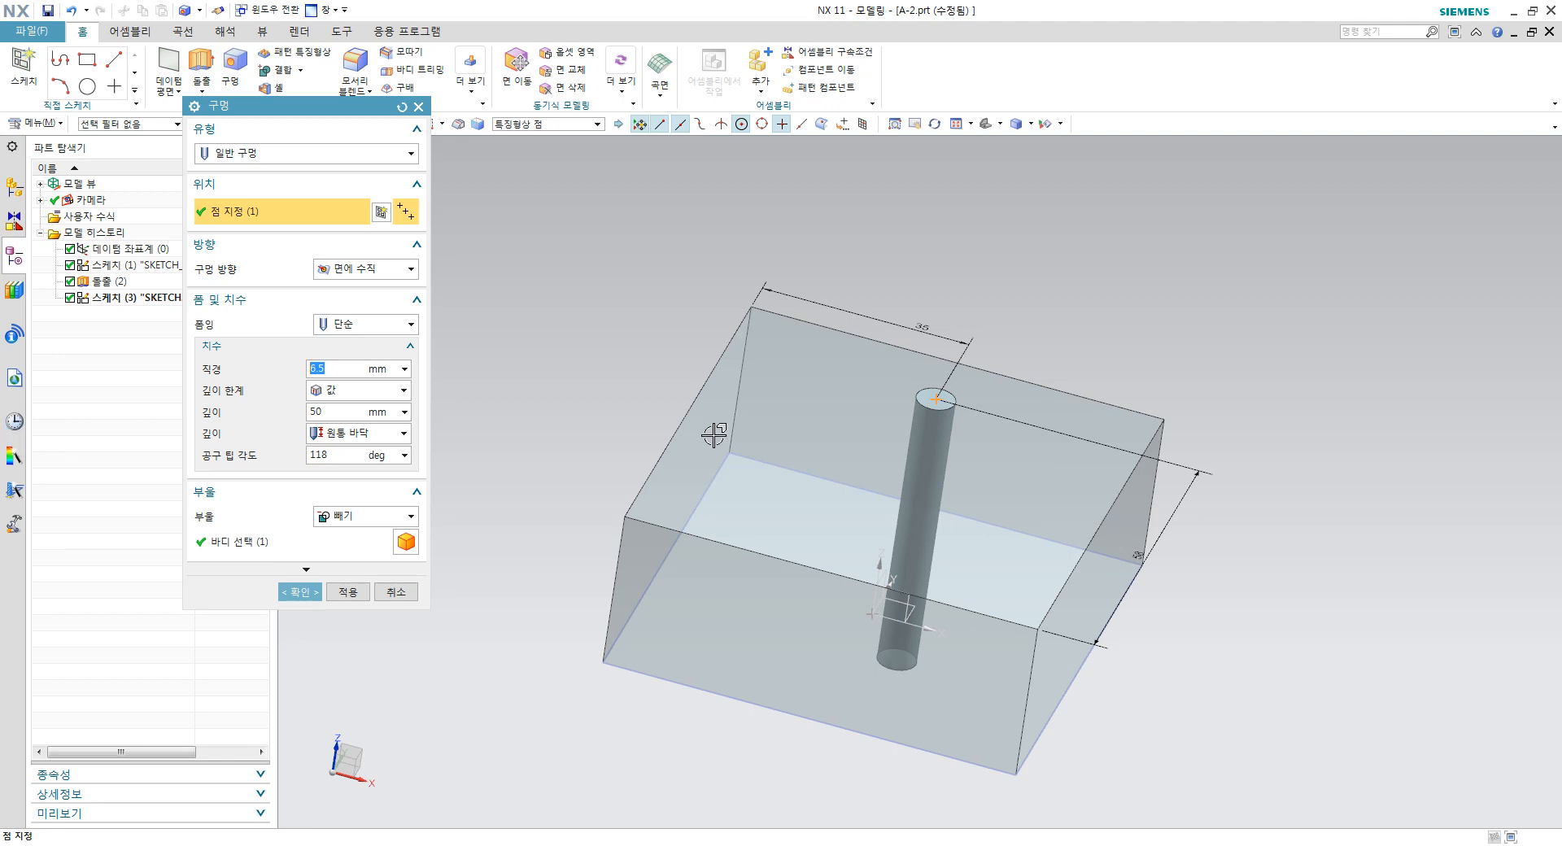
pyautogui.scroll(-1, 1006, 377)
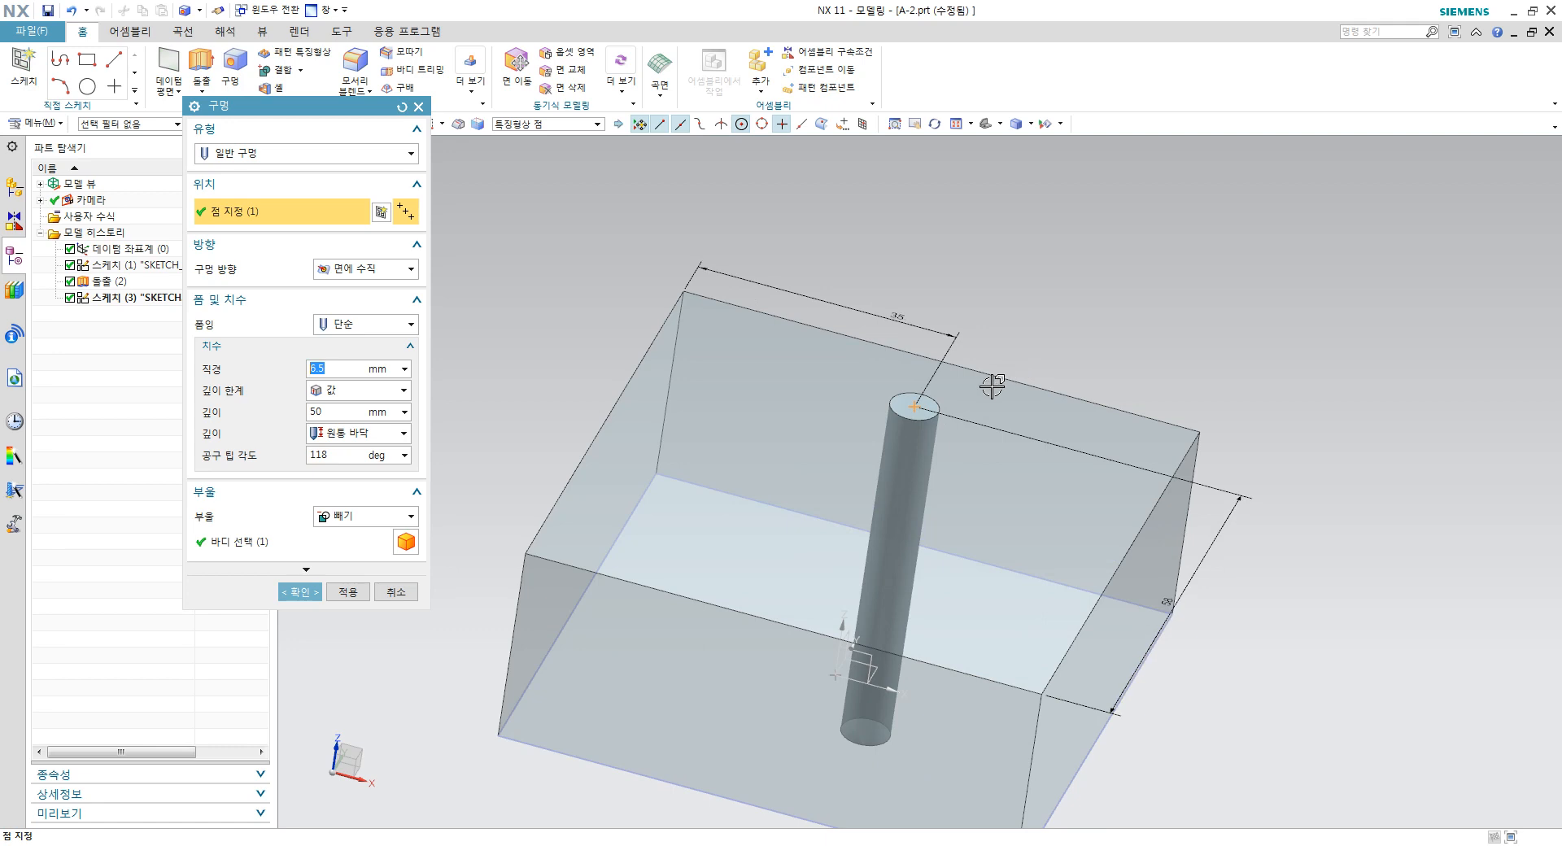
pyautogui.click(314, 592)
# Step: Chamfer the hole's edges on the block's upper and lower faces with a symmetric 1 mm distance
pyautogui.moveTo(911, 504); pyautogui.dragTo(801, 443, button='middle')
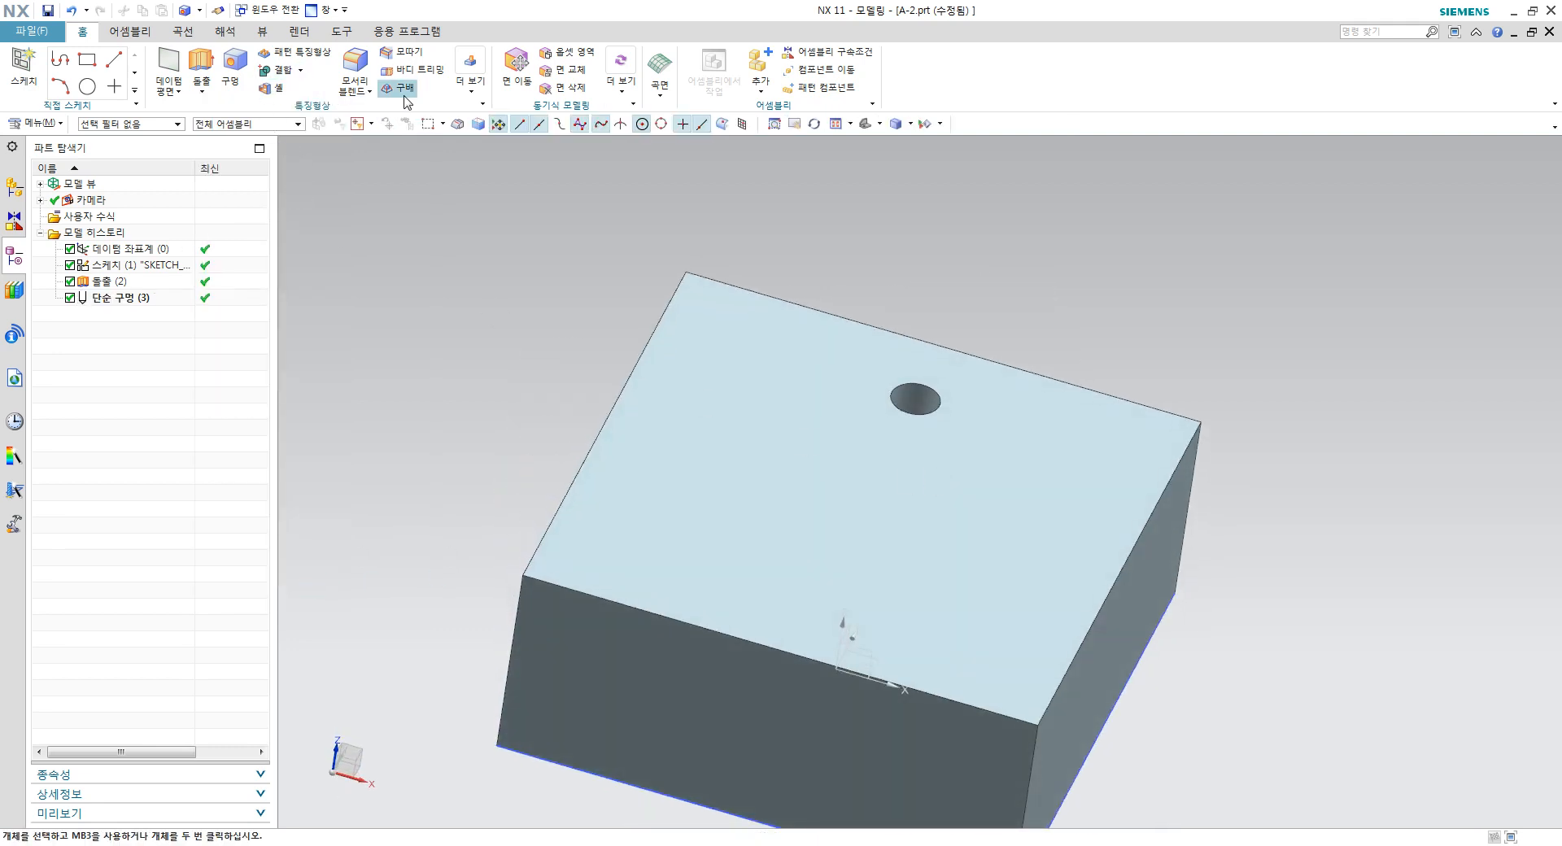
pyautogui.click(403, 54)
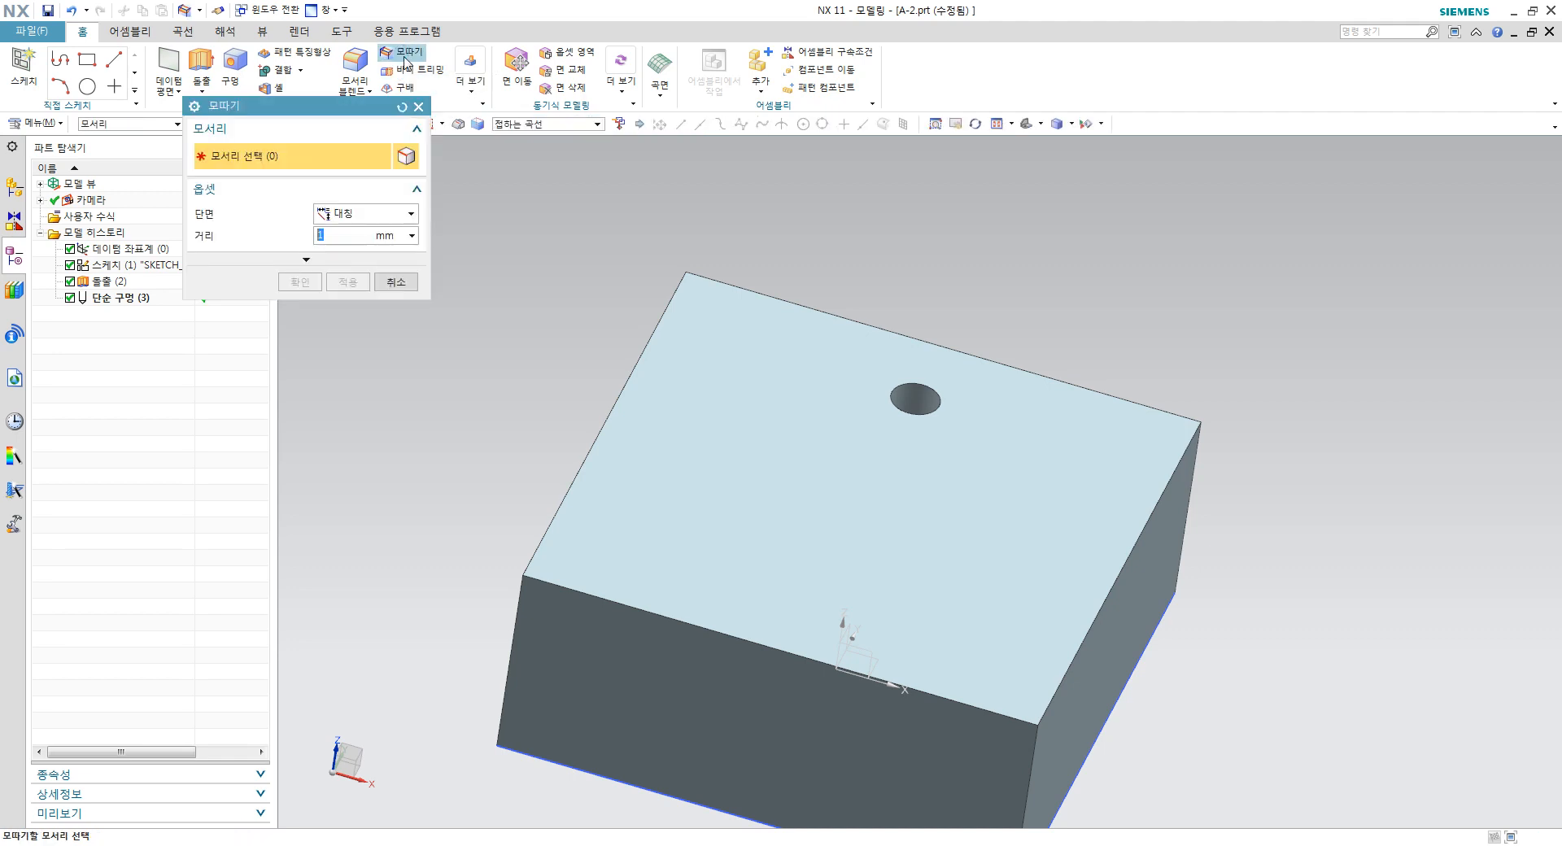
pyautogui.click(924, 382)
pyautogui.moveTo(963, 443); pyautogui.dragTo(964, 382, button='middle')
pyautogui.click(889, 761)
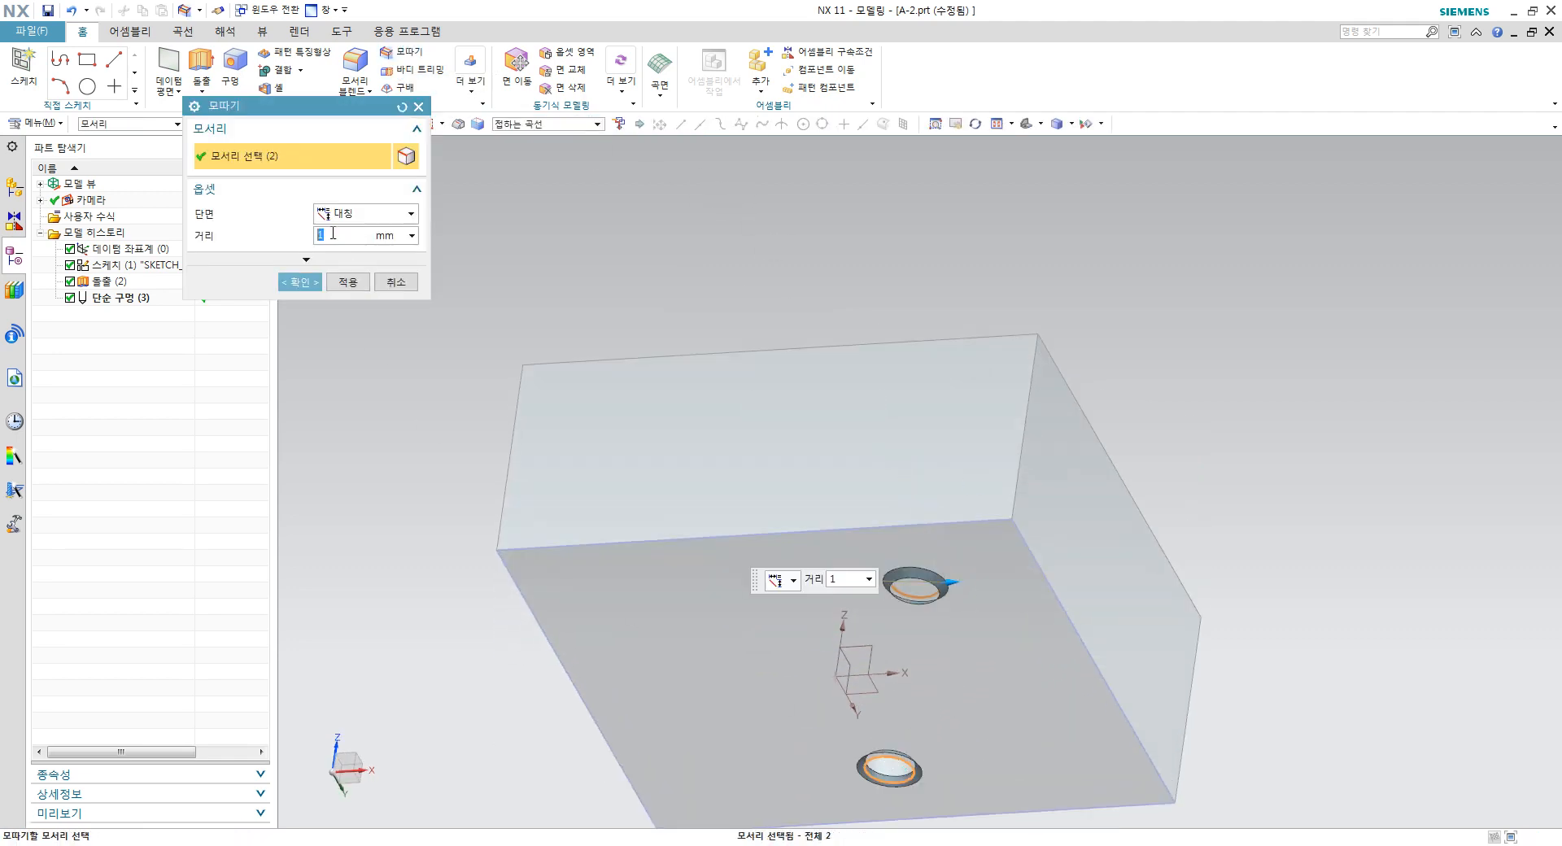
pyautogui.click(300, 282)
# Step: Add a detailed right-hand thread to the hole from the upper face: 8 mm major diameter, 27 mm length, 1.25 mm pitch, 60° angle
pyautogui.moveTo(969, 394); pyautogui.dragTo(969, 457, button='middle')
pyautogui.scroll(5, 980, 491)
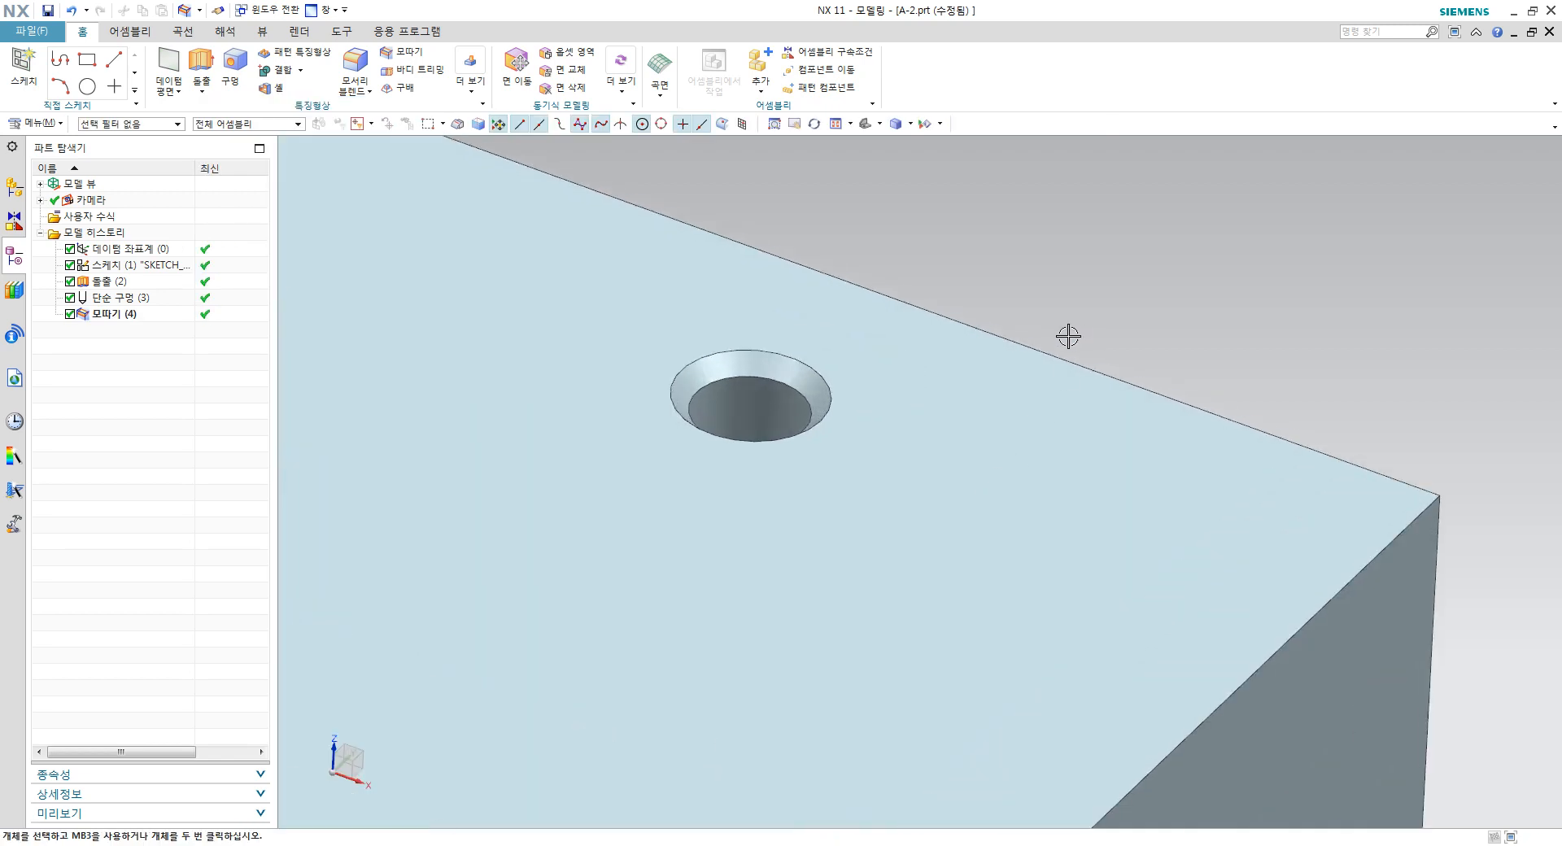
pyautogui.click(484, 105)
pyautogui.click(649, 198)
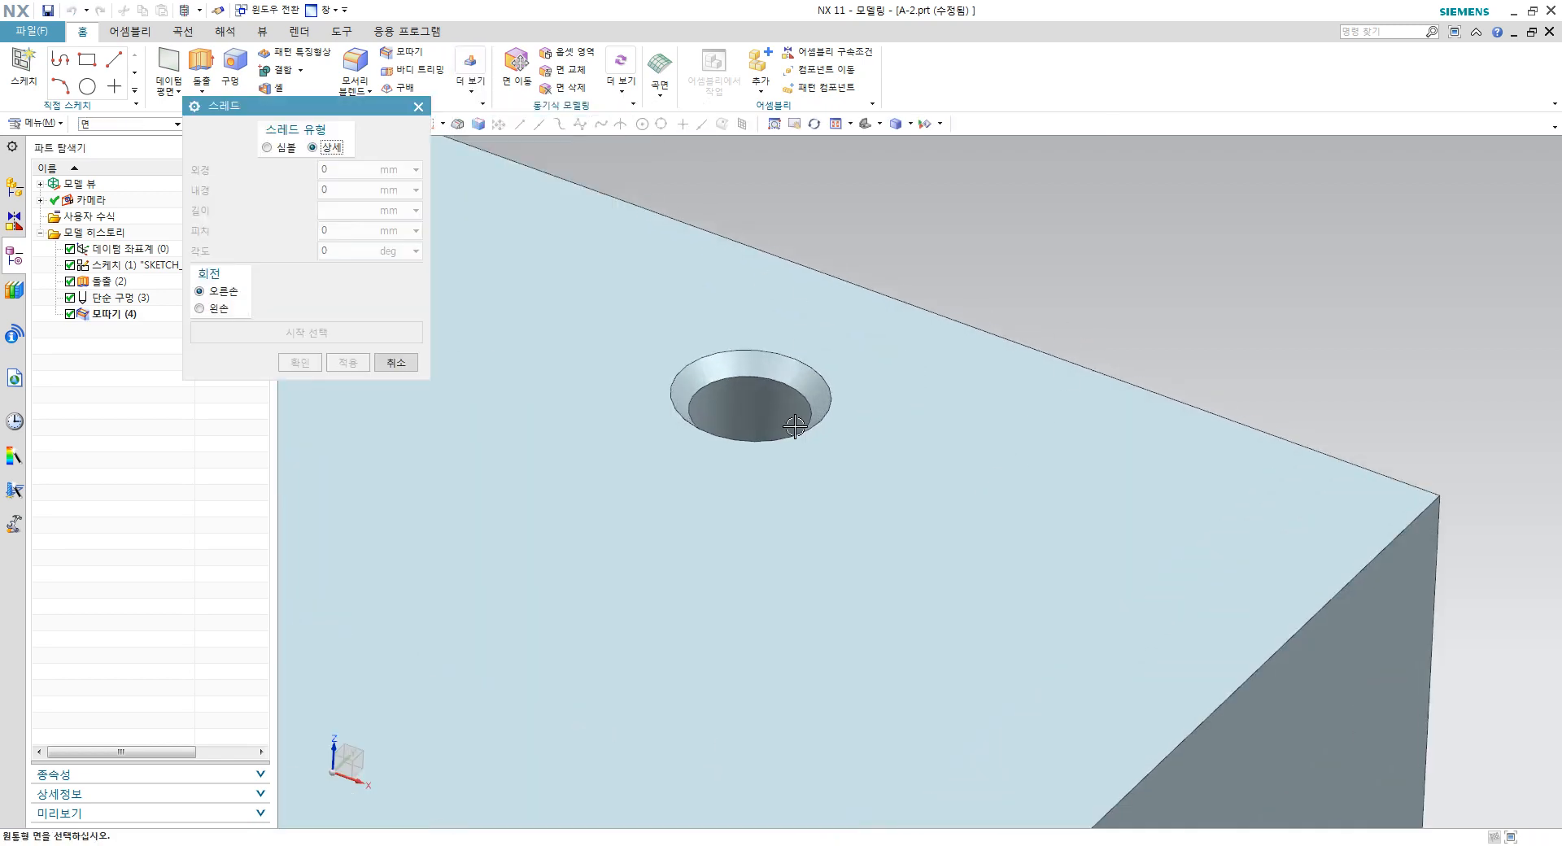
pyautogui.click(692, 375)
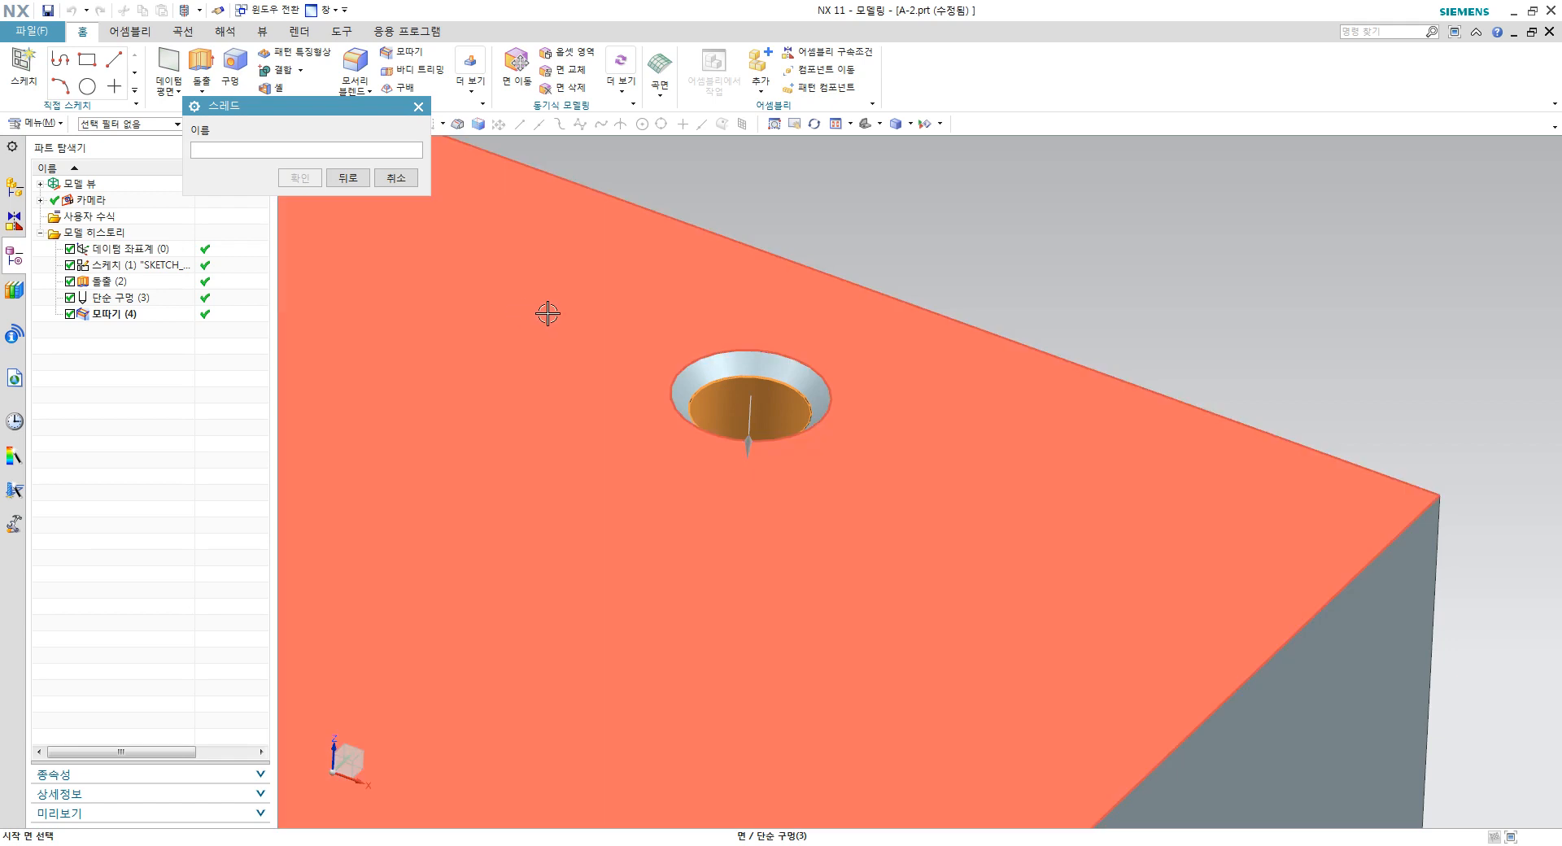
pyautogui.click(608, 318)
pyautogui.click(309, 203)
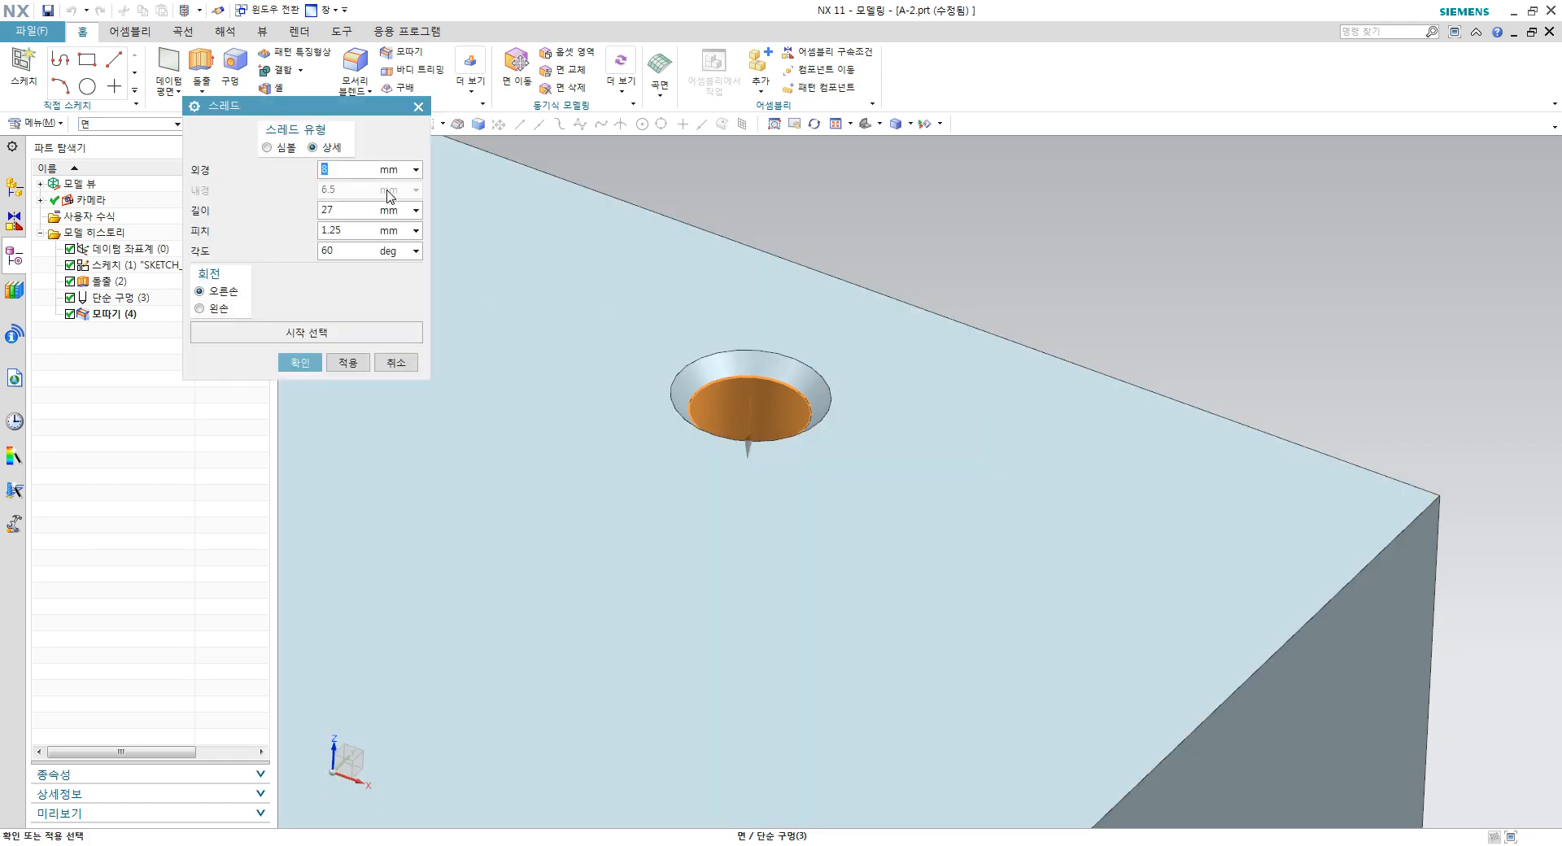
pyautogui.click(300, 362)
# Step: Examine the threaded hole up close and the block from above, below and the sides
pyautogui.moveTo(307, 359); pyautogui.dragTo(785, 436, button='middle')
pyautogui.scroll(3, 797, 391)
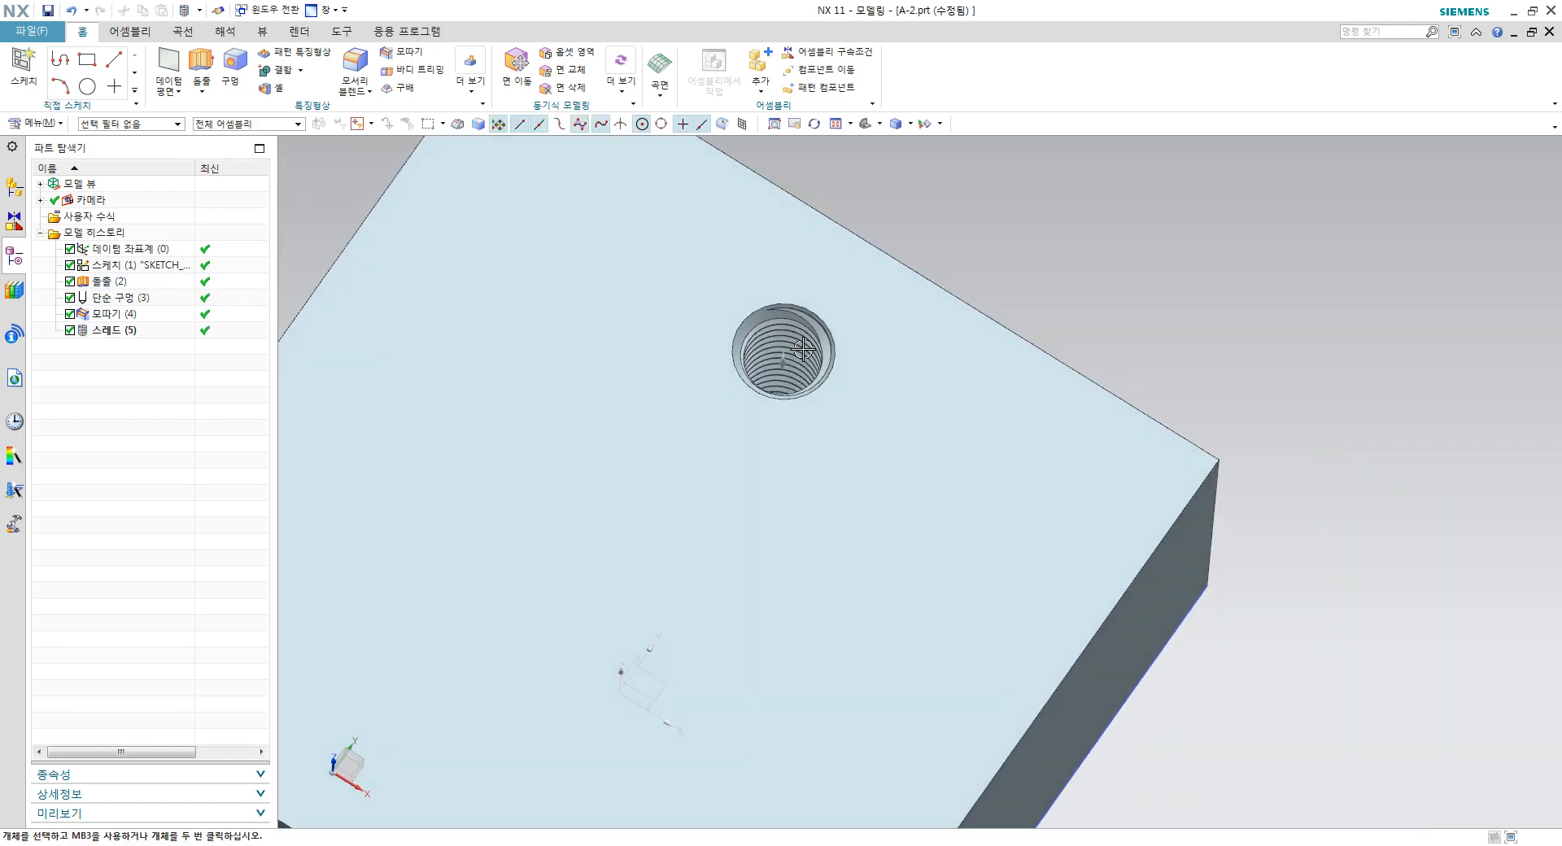
pyautogui.scroll(2, 832, 327)
pyautogui.moveTo(832, 327); pyautogui.dragTo(817, 375, button='middle')
pyautogui.scroll(-6, 844, 314)
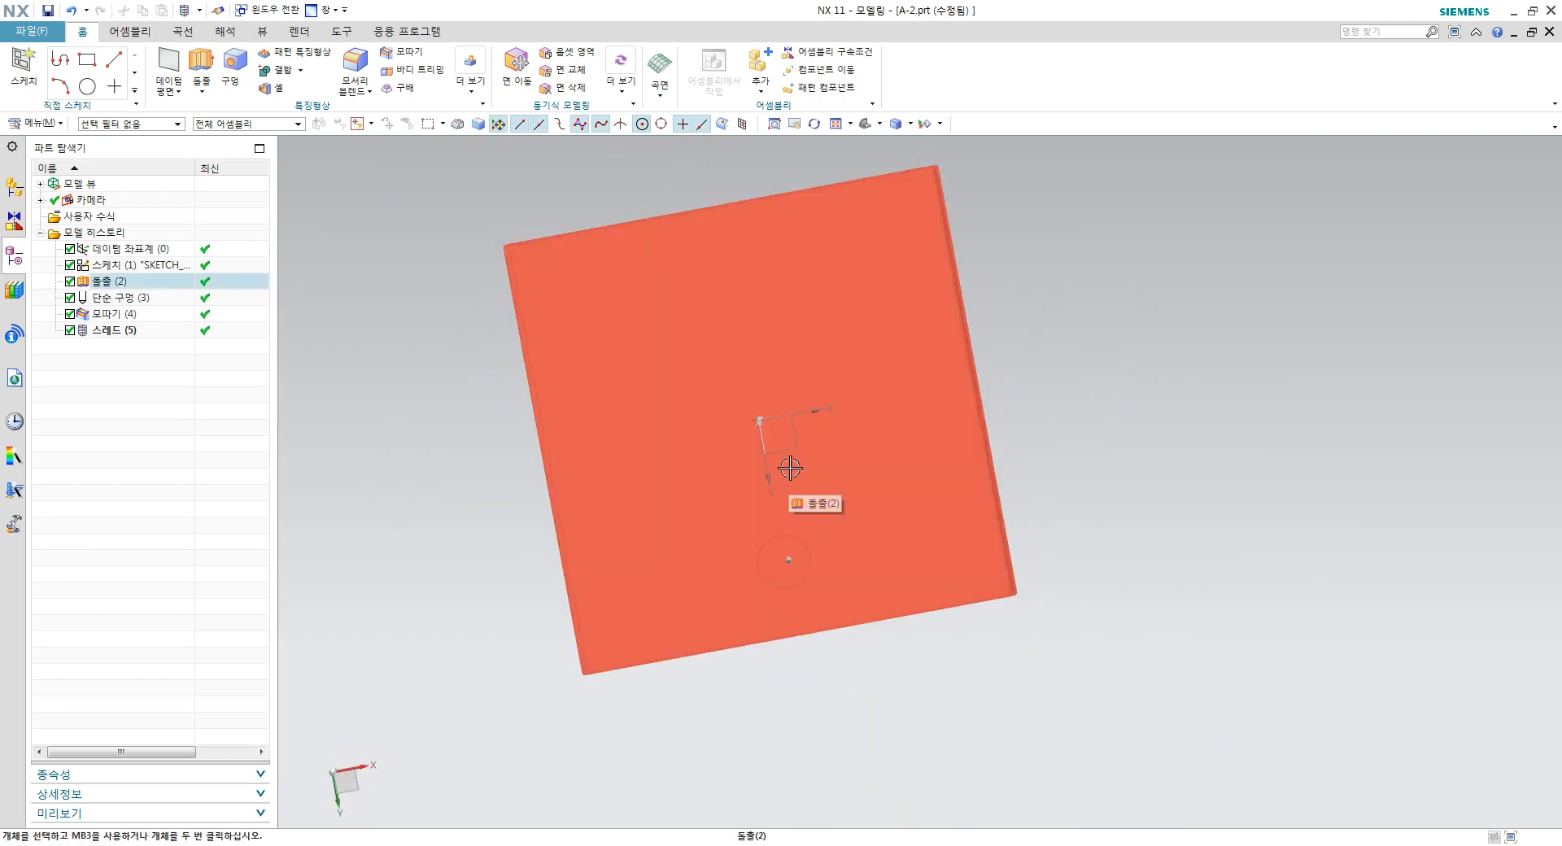
pyautogui.moveTo(825, 445); pyautogui.dragTo(773, 432, button='middle')
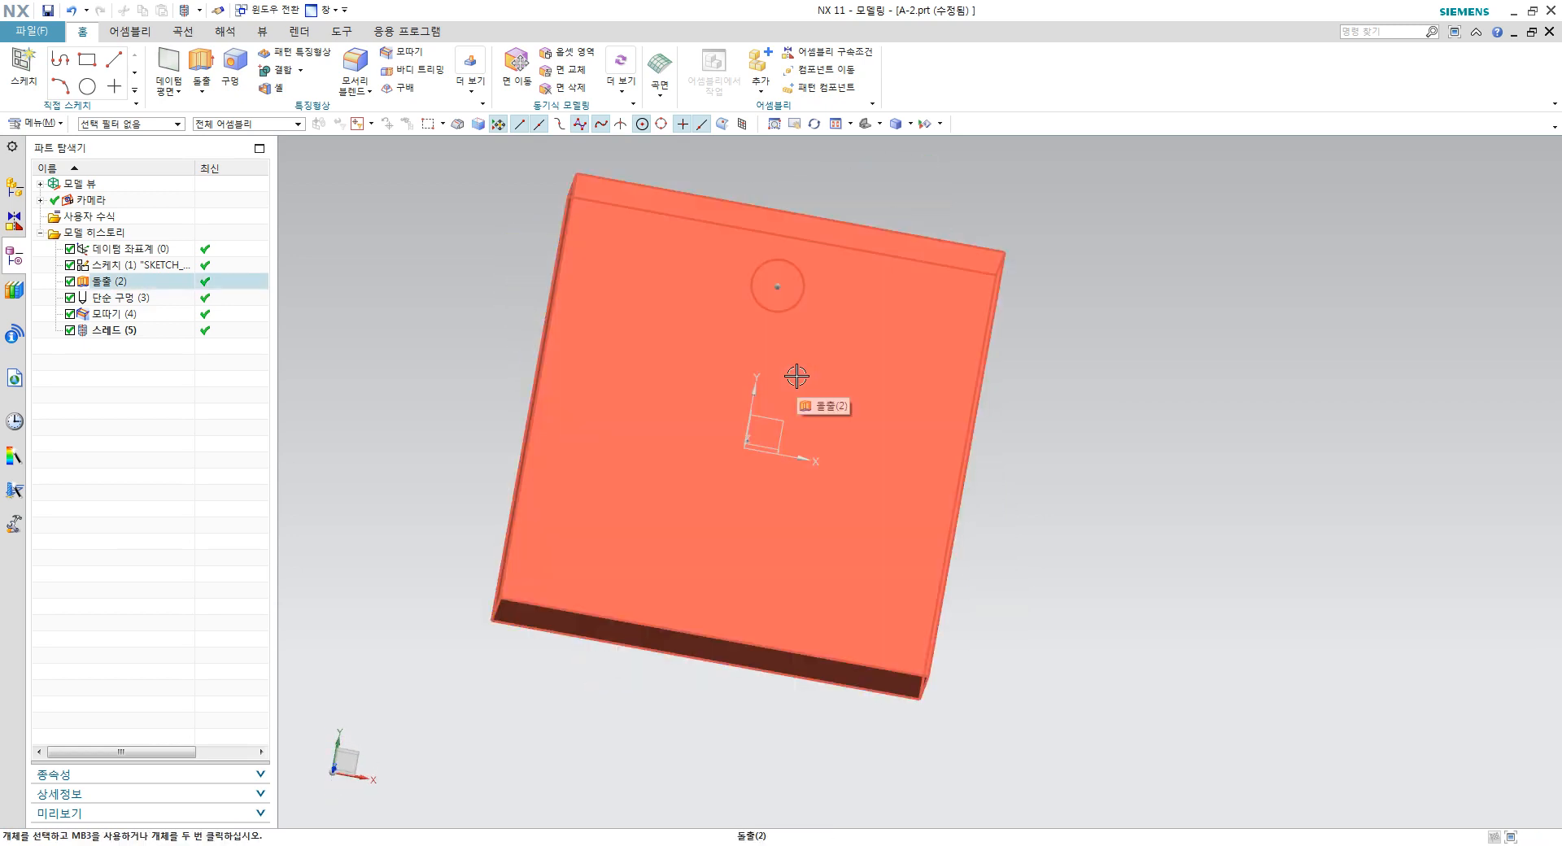
pyautogui.moveTo(796, 376); pyautogui.dragTo(766, 439, button='middle')
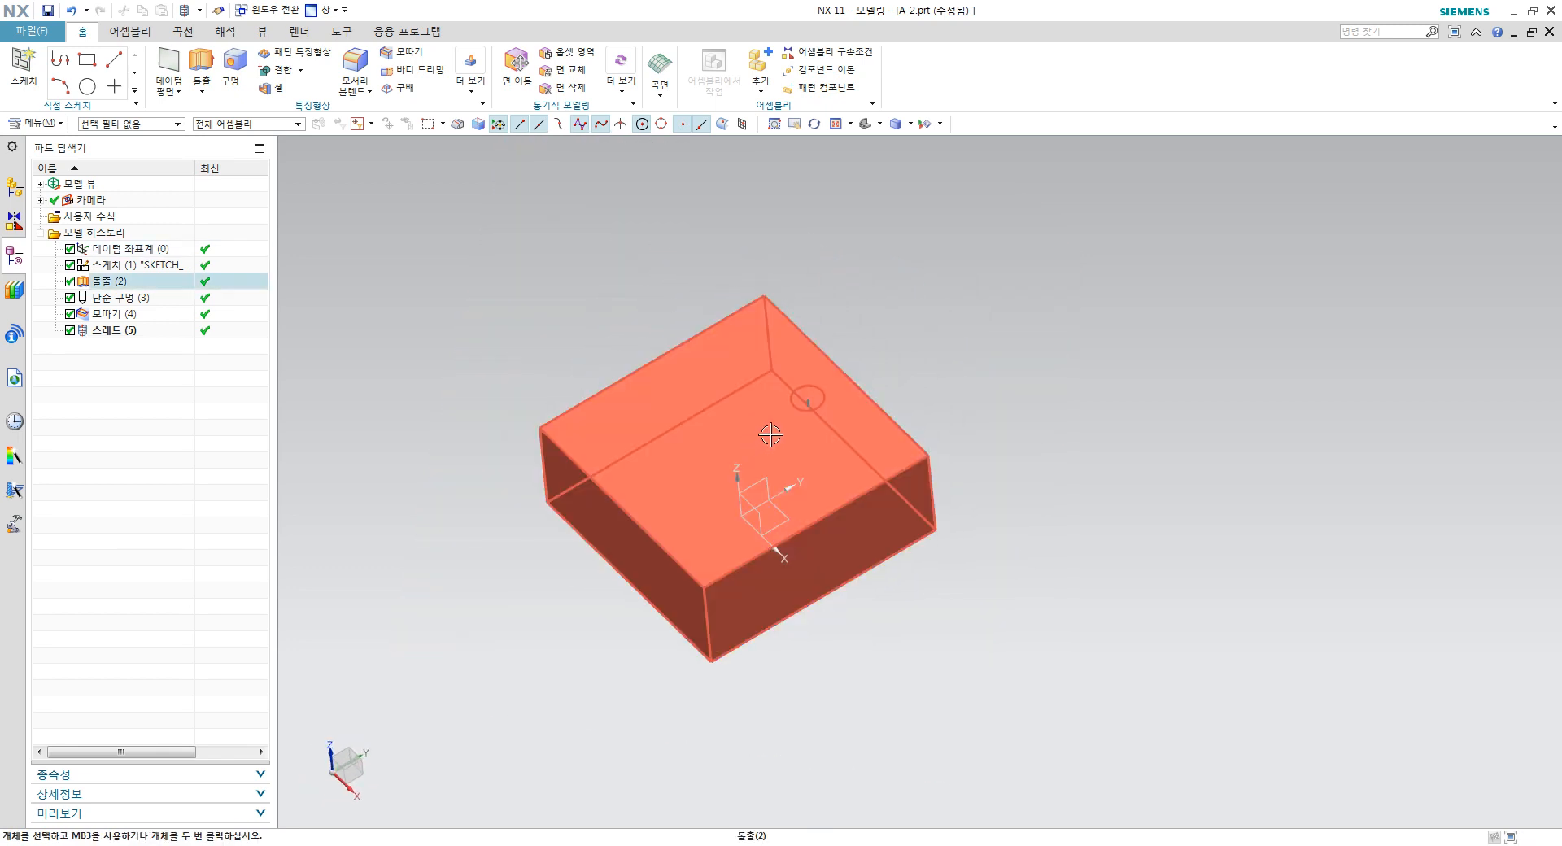
pyautogui.moveTo(800, 491); pyautogui.dragTo(774, 463, button='middle')
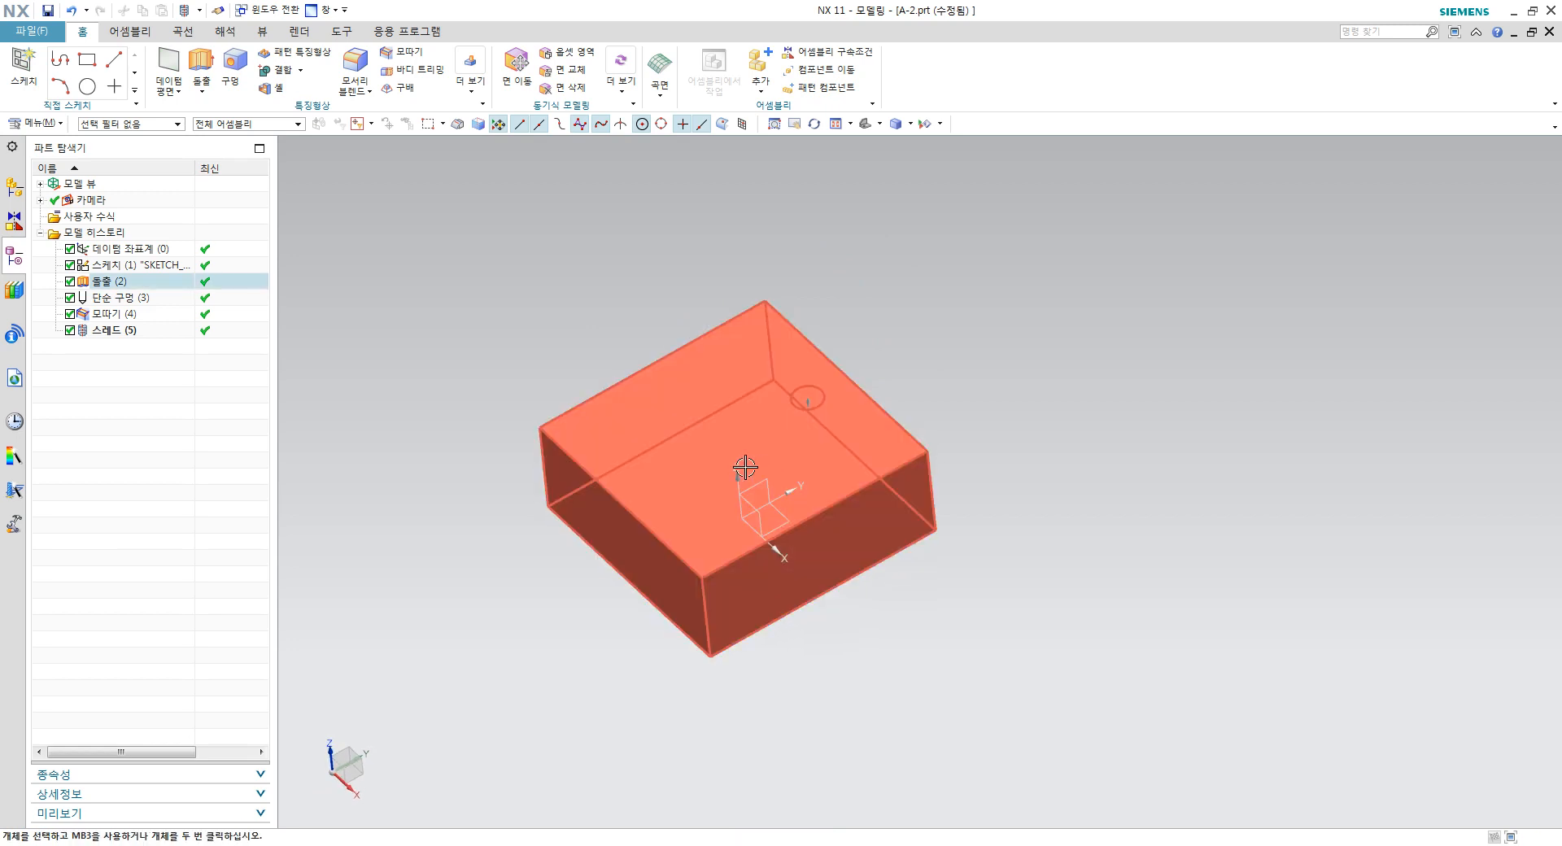
# Step: Create a datum plane offset 5 mm in the Y direction from the datum coordinate system's XZ plane
pyautogui.click(168, 62)
pyautogui.scroll(5, 770, 529)
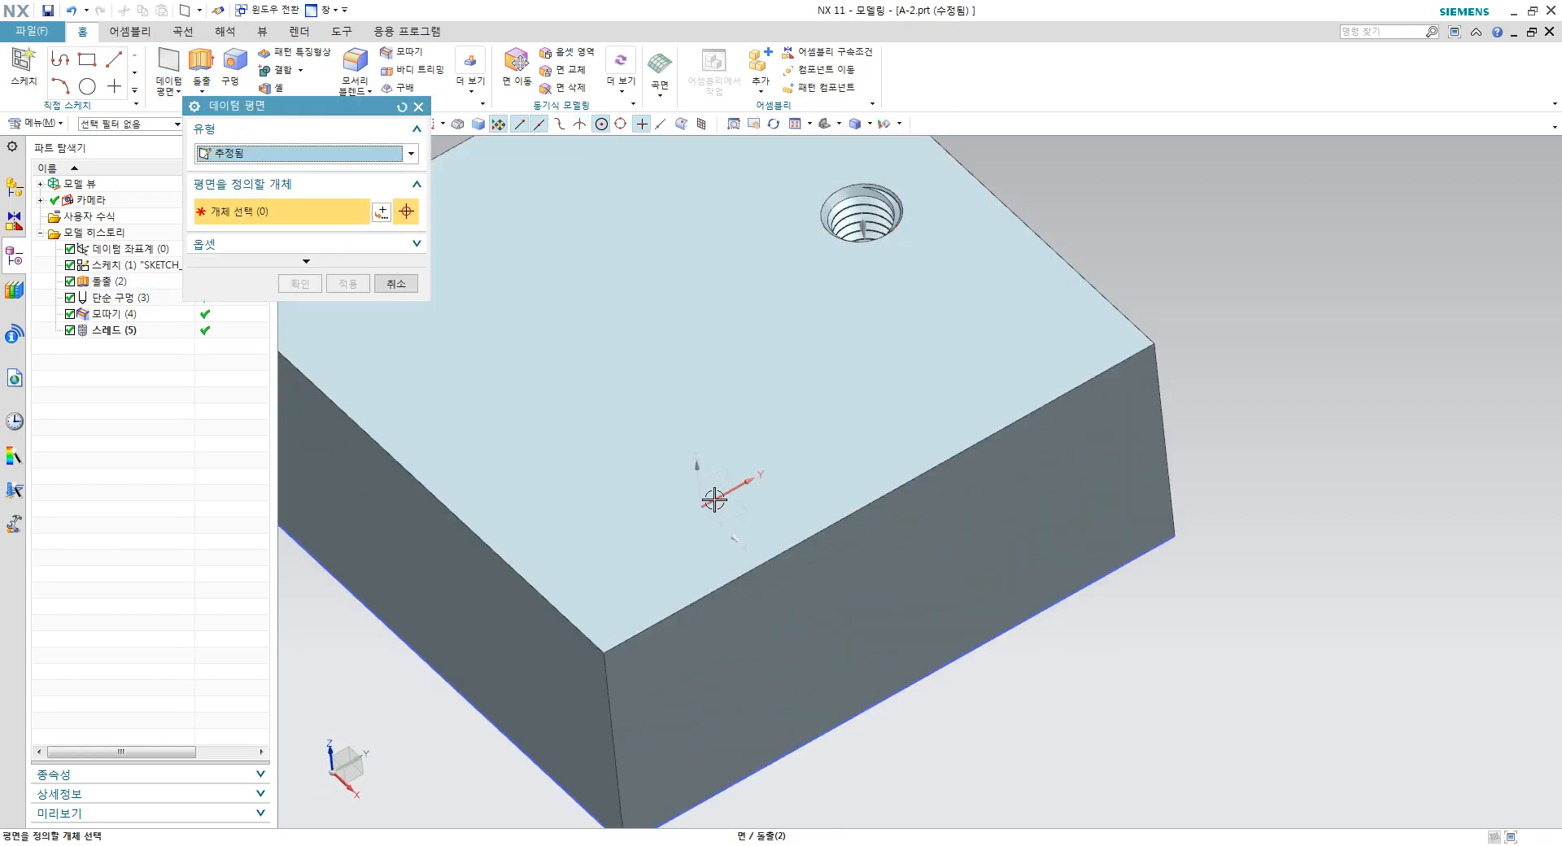
pyautogui.click(716, 498)
pyautogui.write('5')
pyautogui.press('Return')
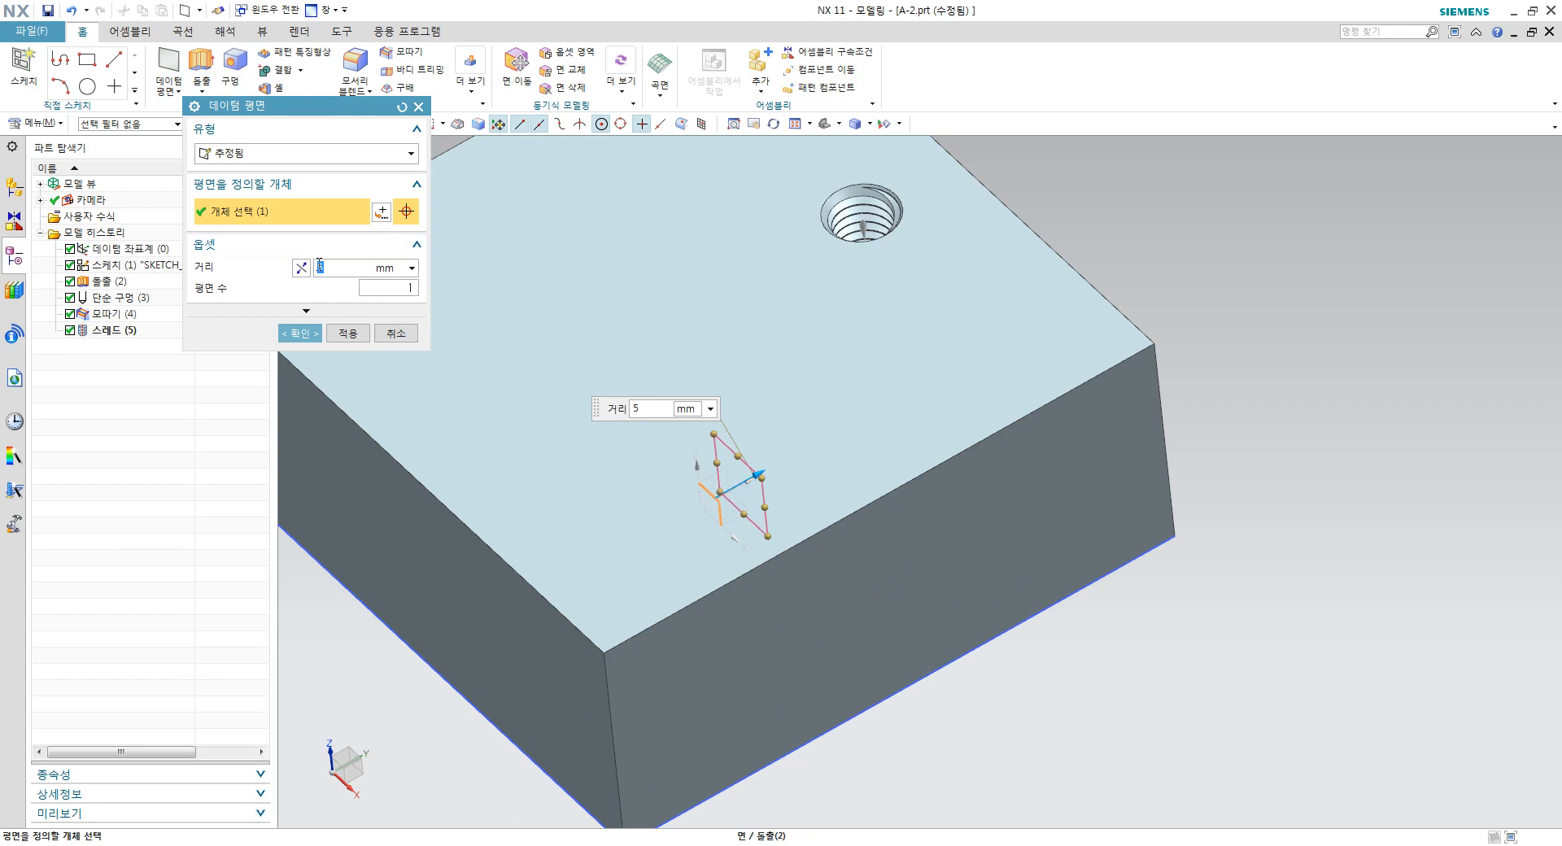
pyautogui.click(300, 333)
pyautogui.moveTo(394, 369); pyautogui.dragTo(633, 453, button='middle')
pyautogui.rightClick(131, 352)
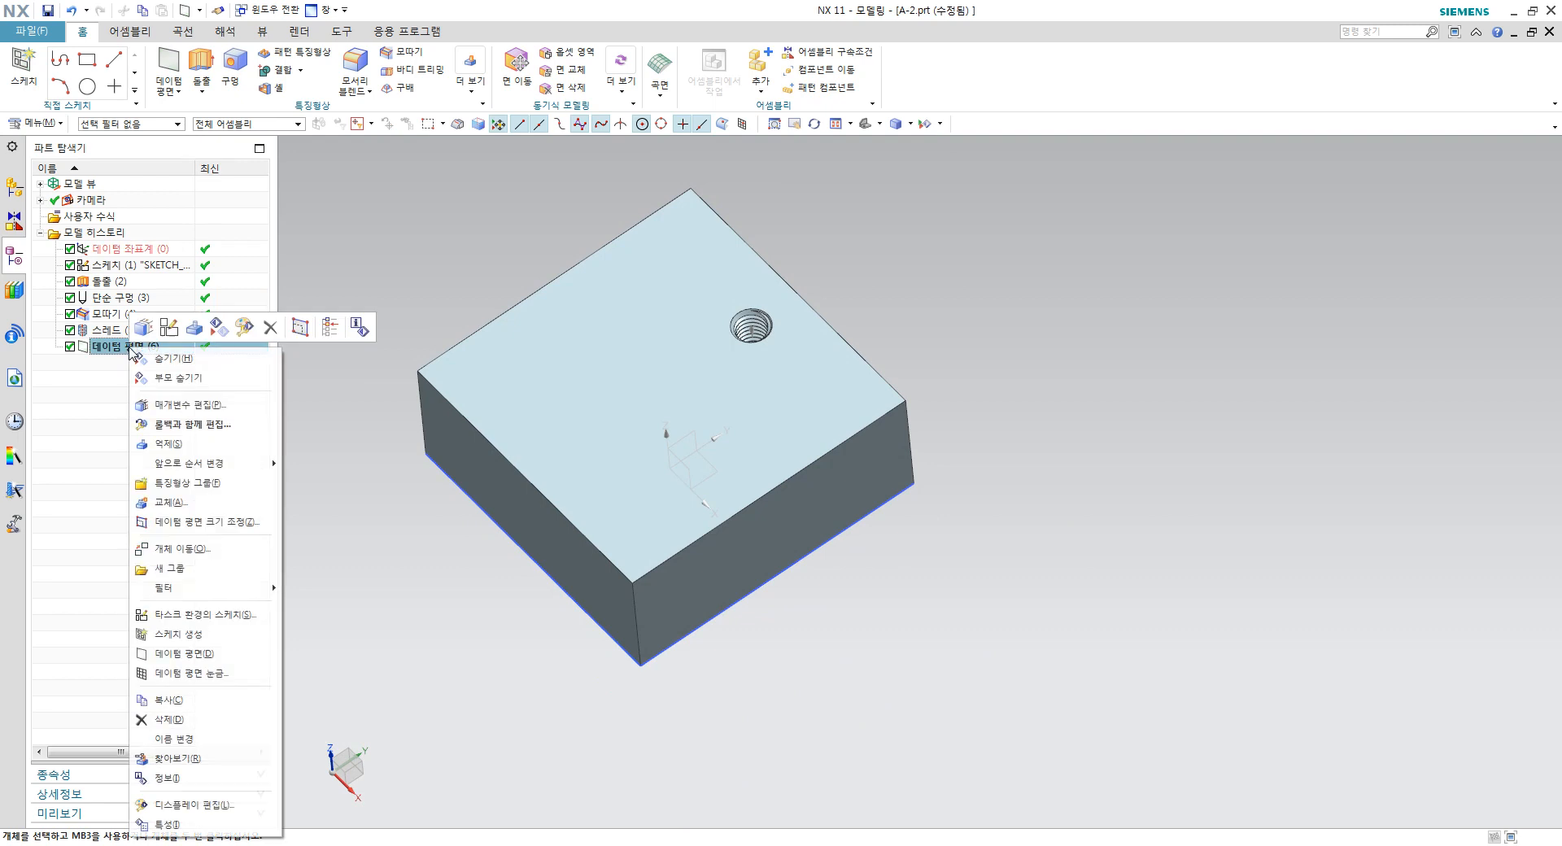
pyautogui.click(24, 67)
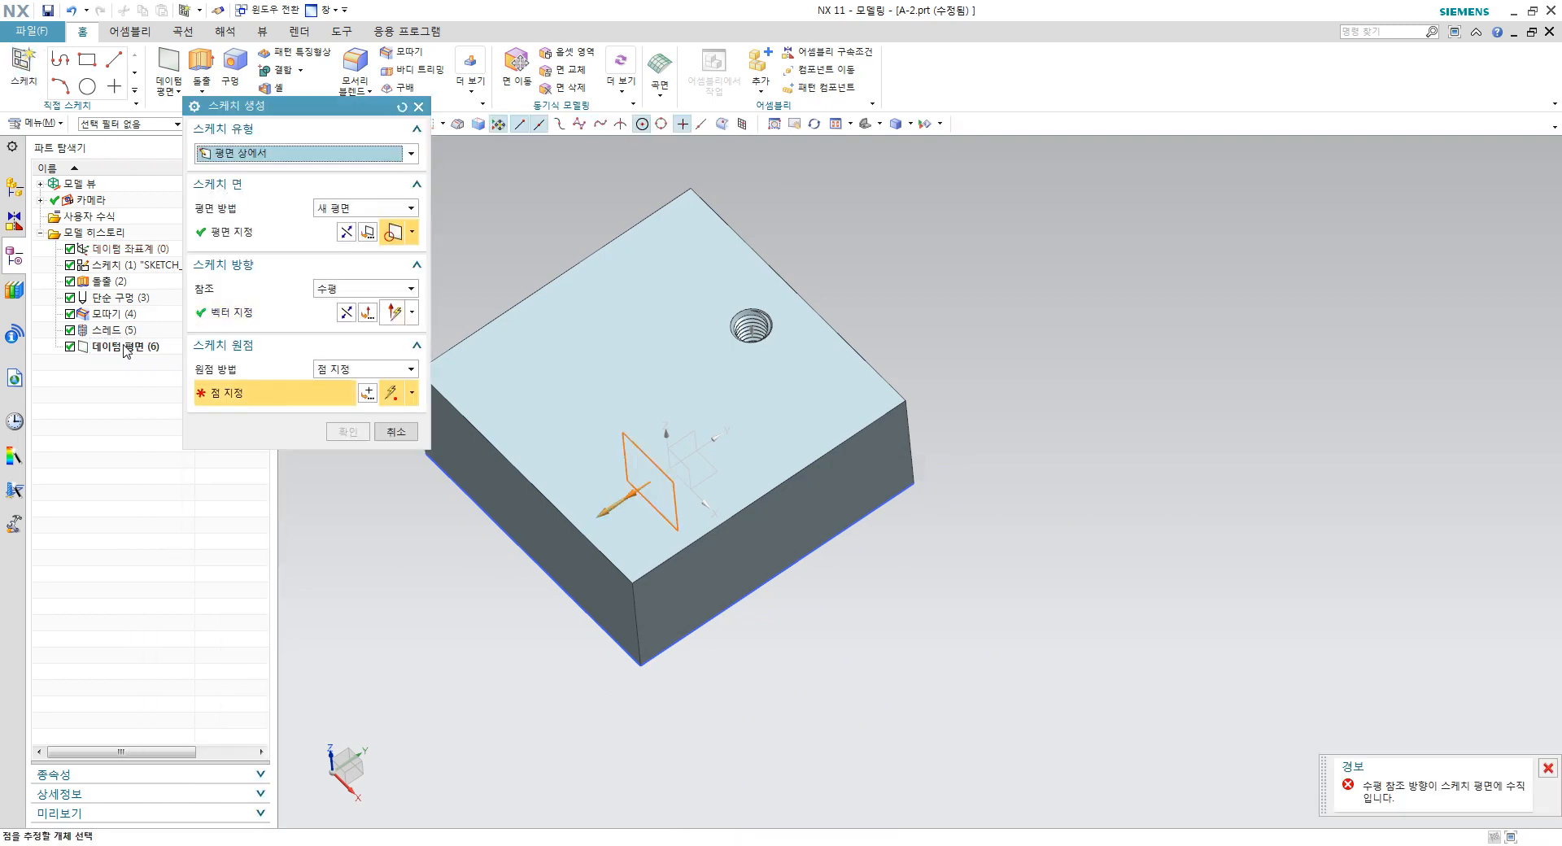
pyautogui.click(655, 469)
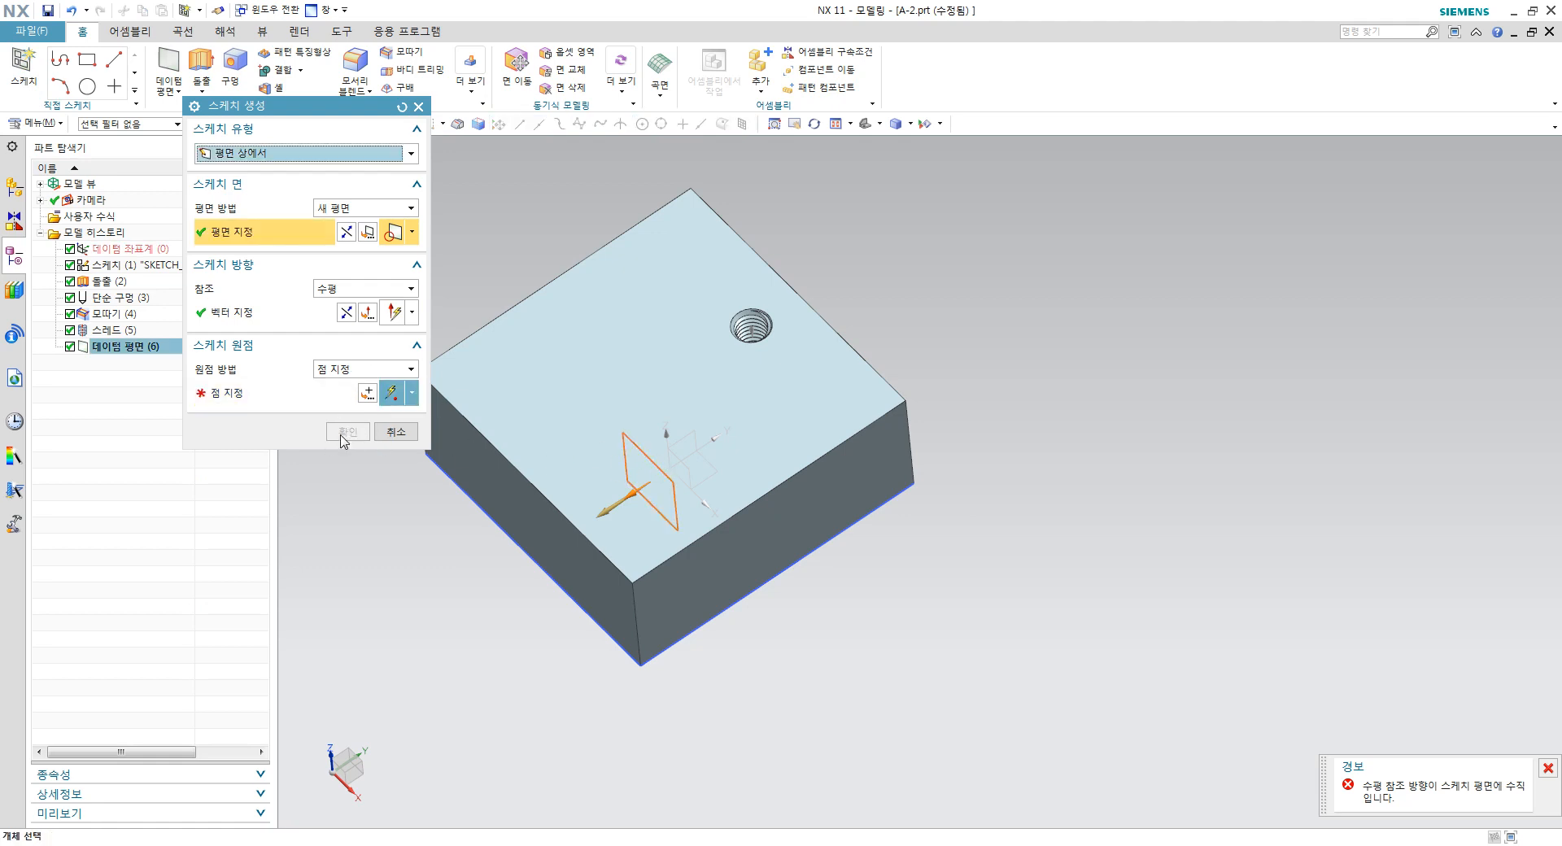
pyautogui.click(396, 431)
# Step: Start a sketch on the offset datum plane and draw a downward-bowed three-point arc of about 152.5 mm radius across the block's upper edge
pyautogui.click(24, 66)
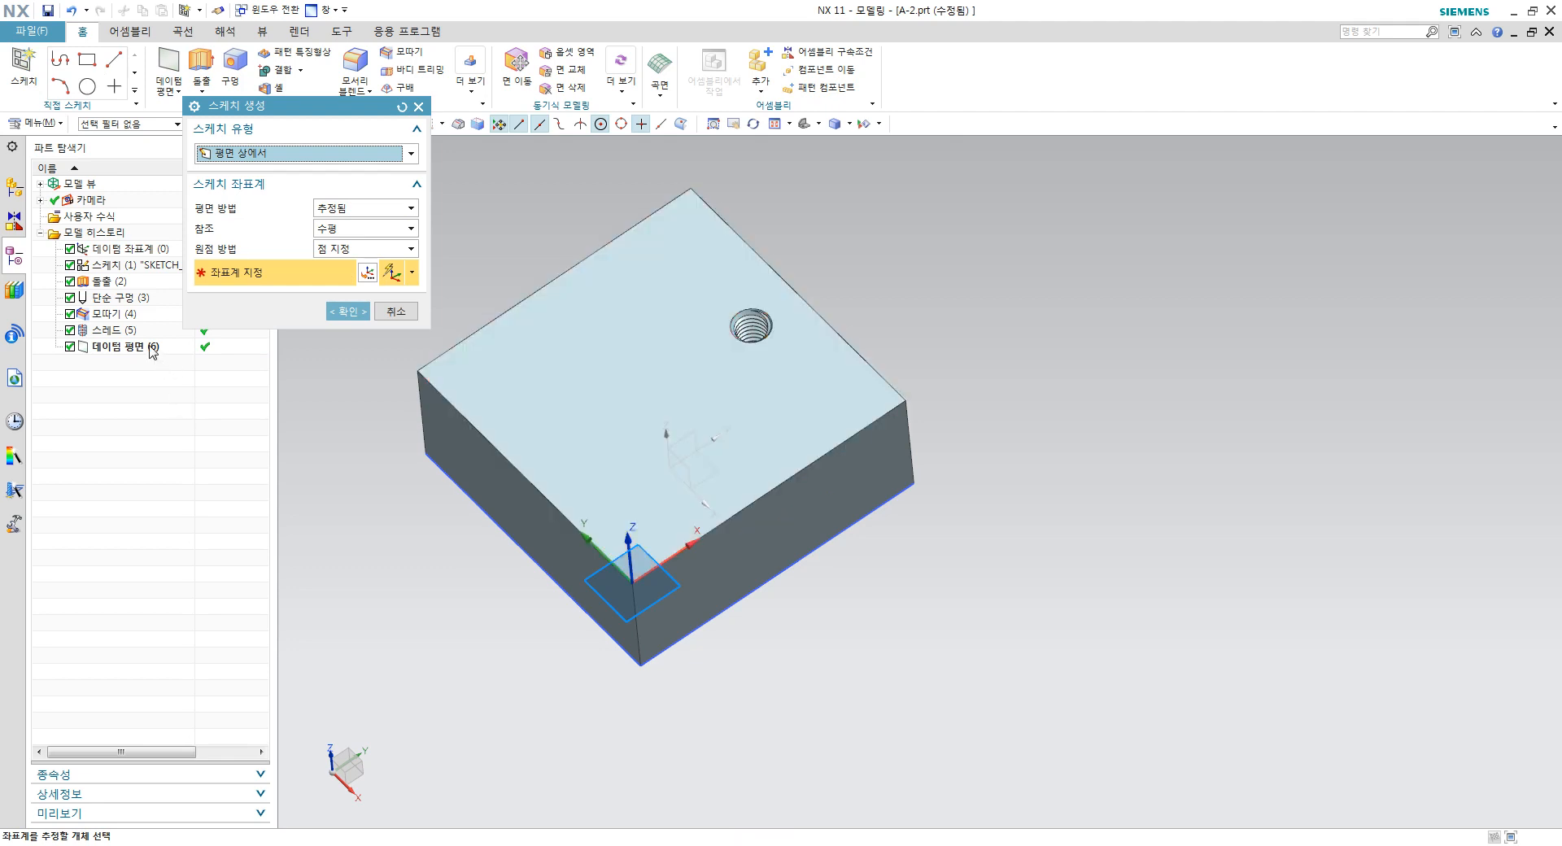
pyautogui.click(122, 347)
pyautogui.click(347, 311)
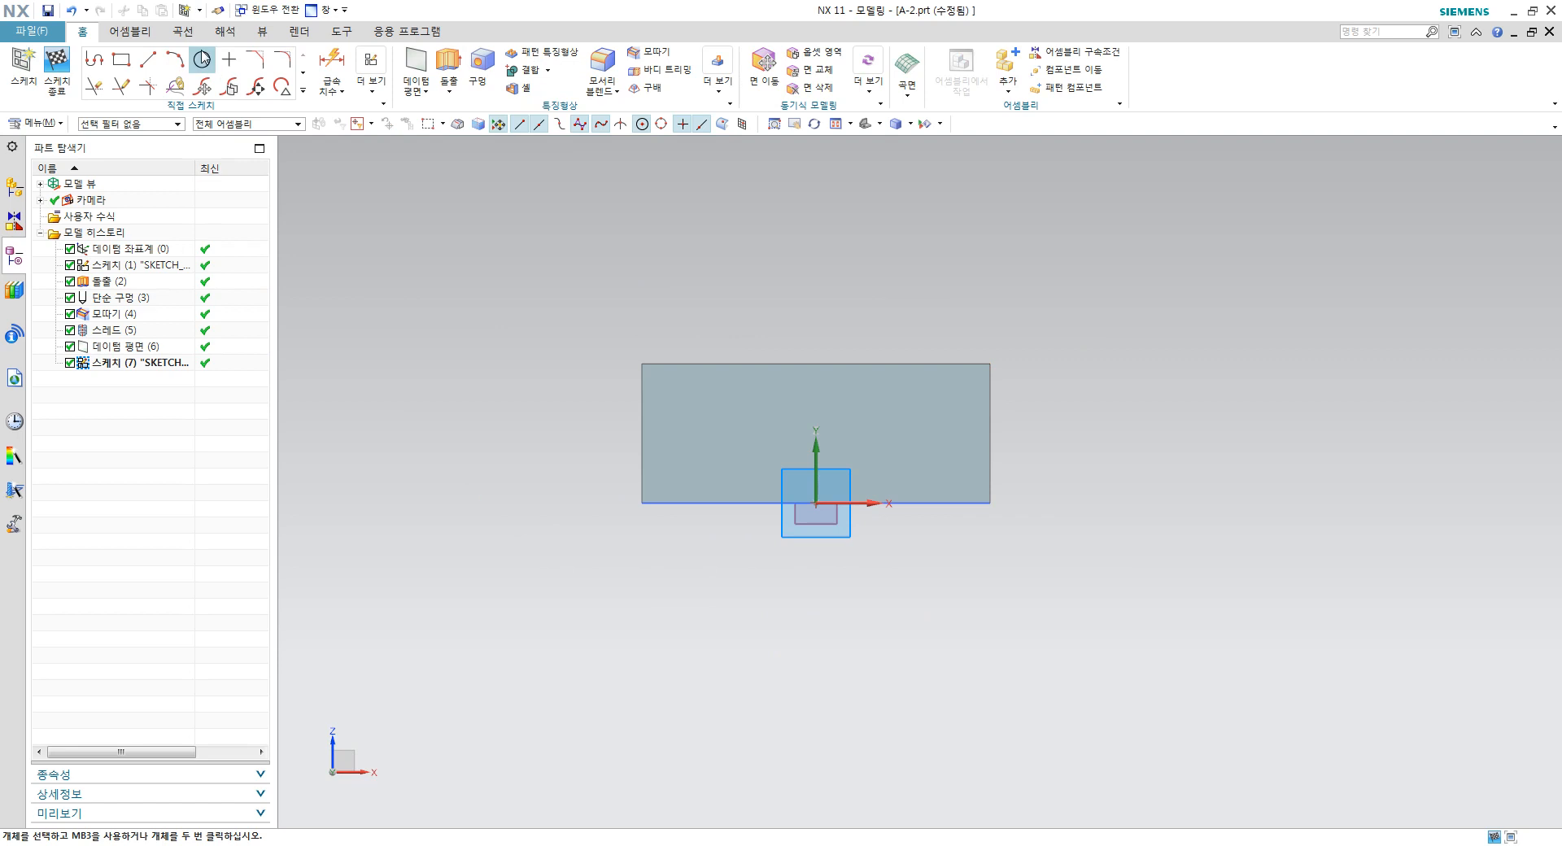
pyautogui.click(174, 59)
pyautogui.click(541, 319)
pyautogui.click(1171, 317)
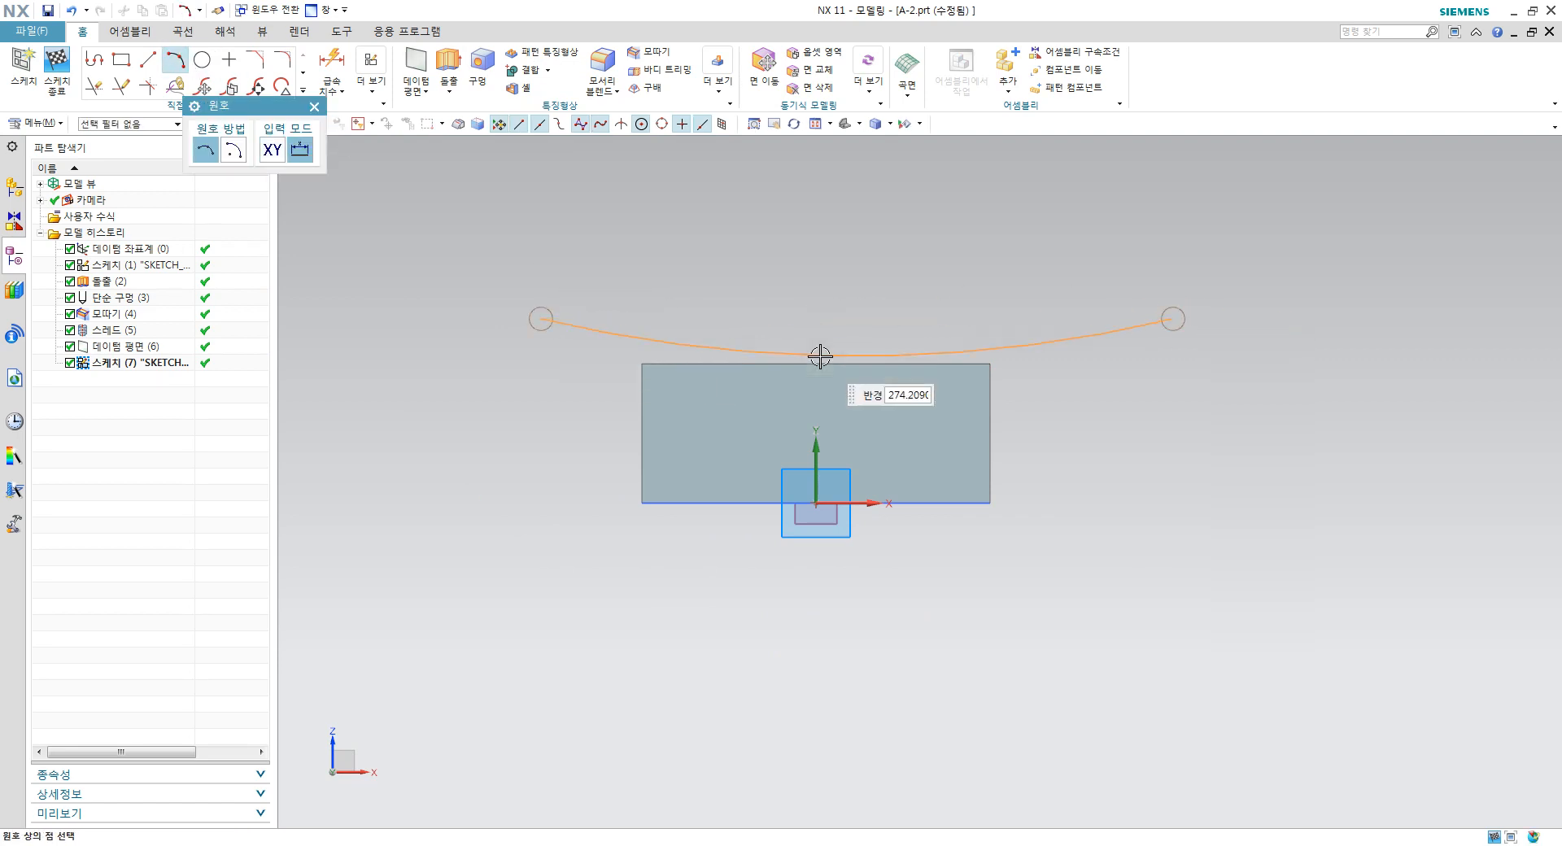
pyautogui.click(919, 439)
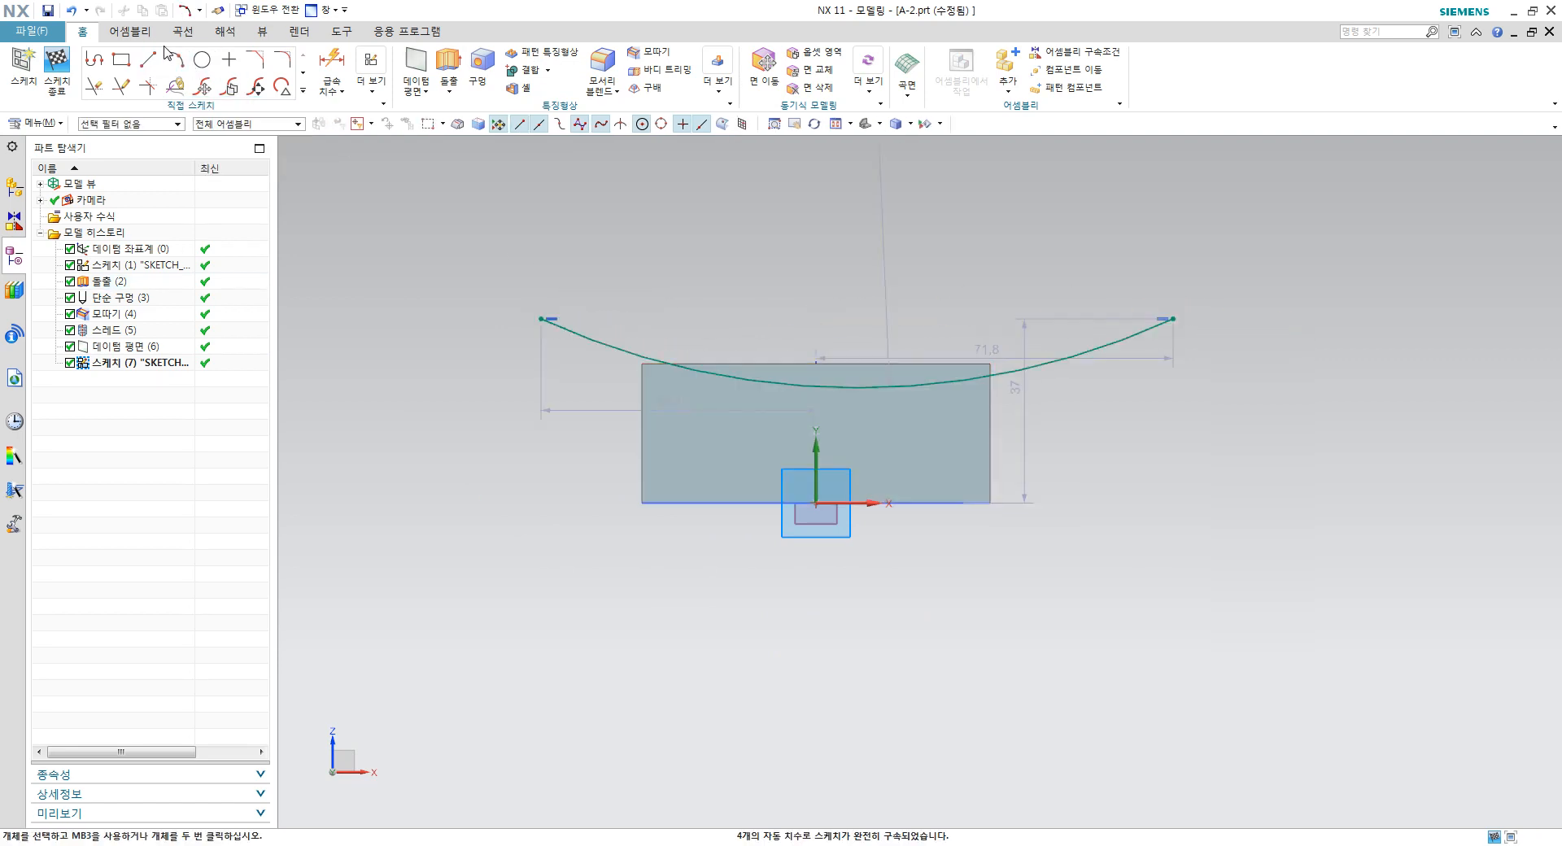
# Step: Draw a horizontal line about 169 mm long across the block below the arc and convert it to a reference line
pyautogui.press('l')
pyautogui.click(1228, 394)
pyautogui.press('Escape')
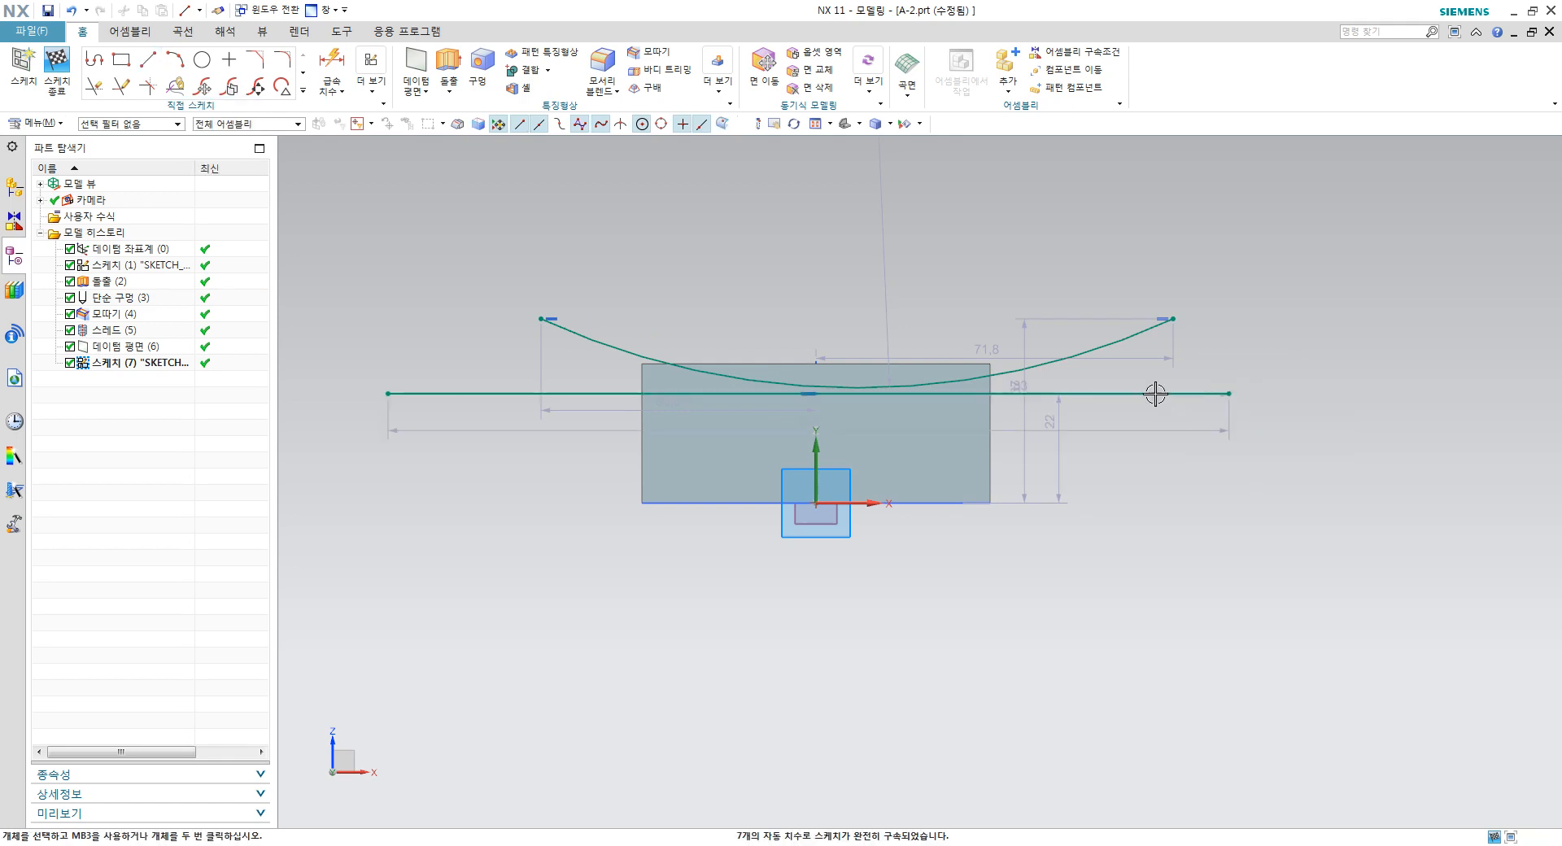
pyautogui.click(1212, 393)
pyautogui.click(1233, 350)
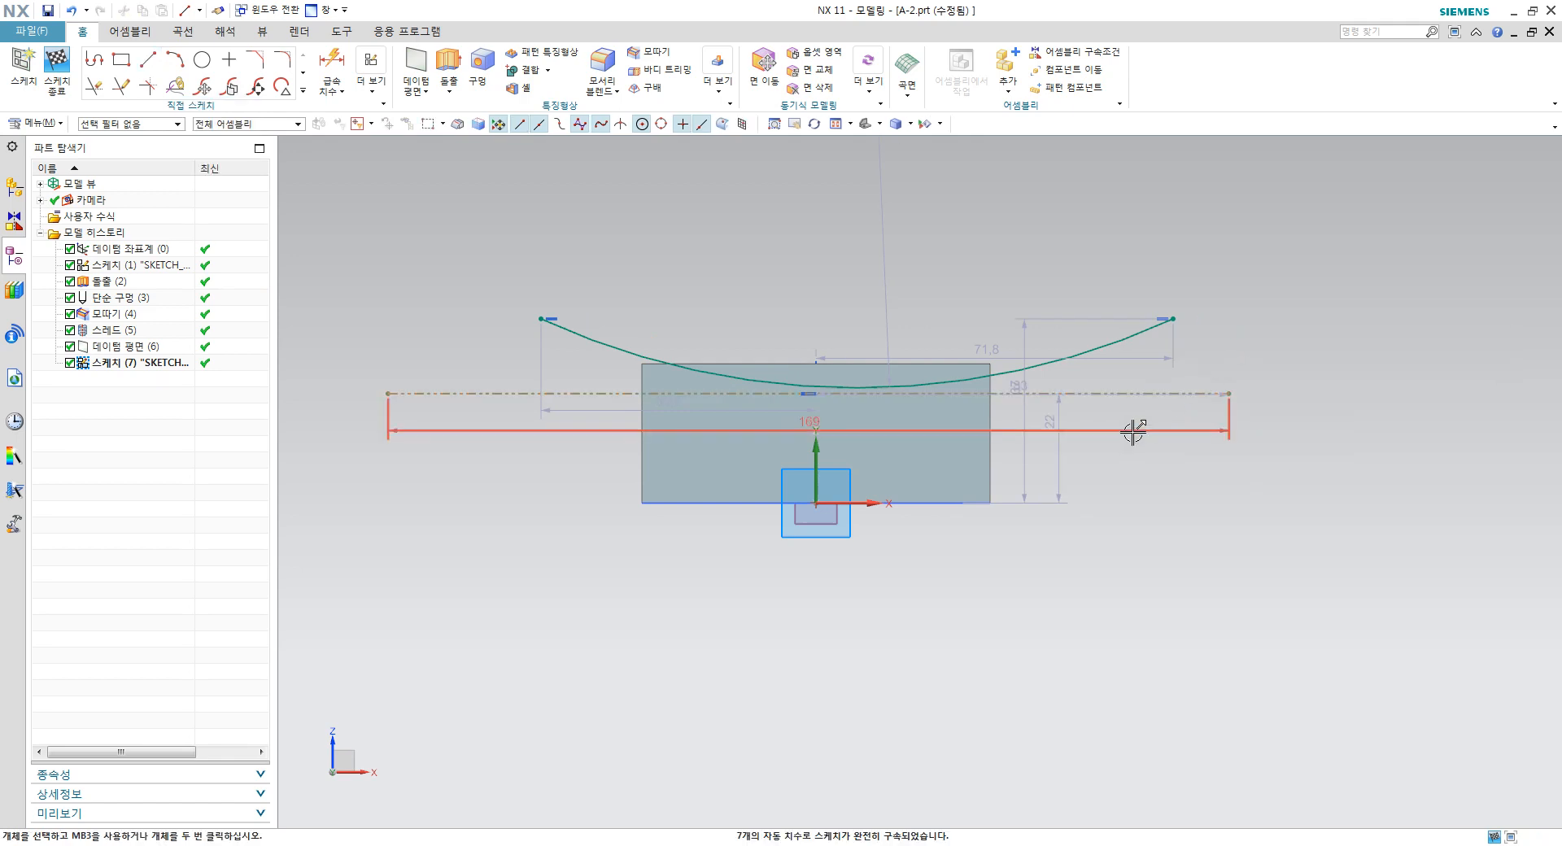
# Step: Dimension the reference line 6 mm below the block's upper edge
pyautogui.press('d')
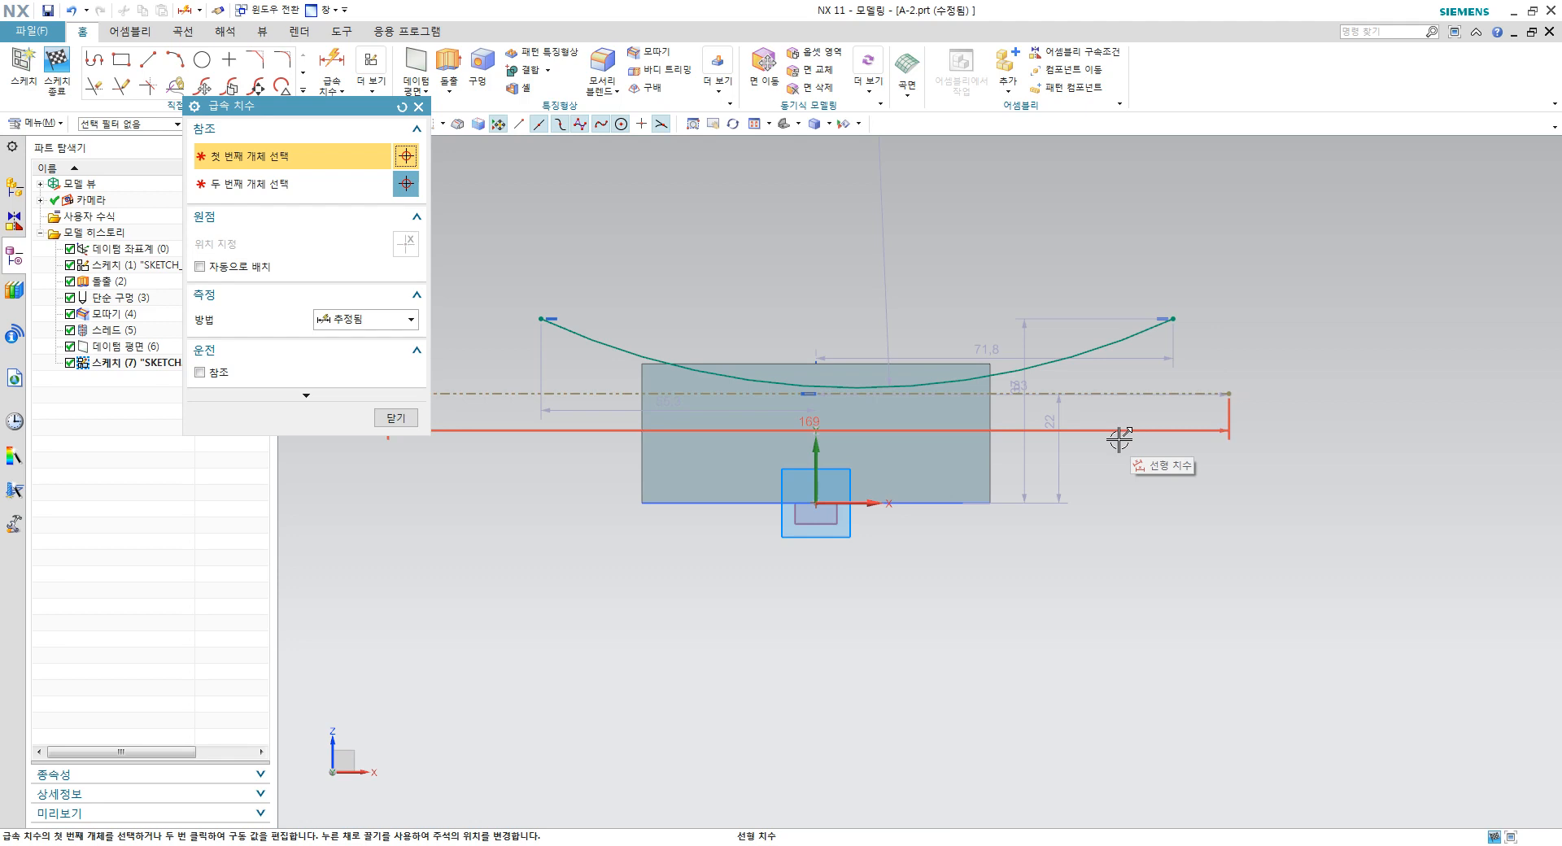
pyautogui.click(944, 364)
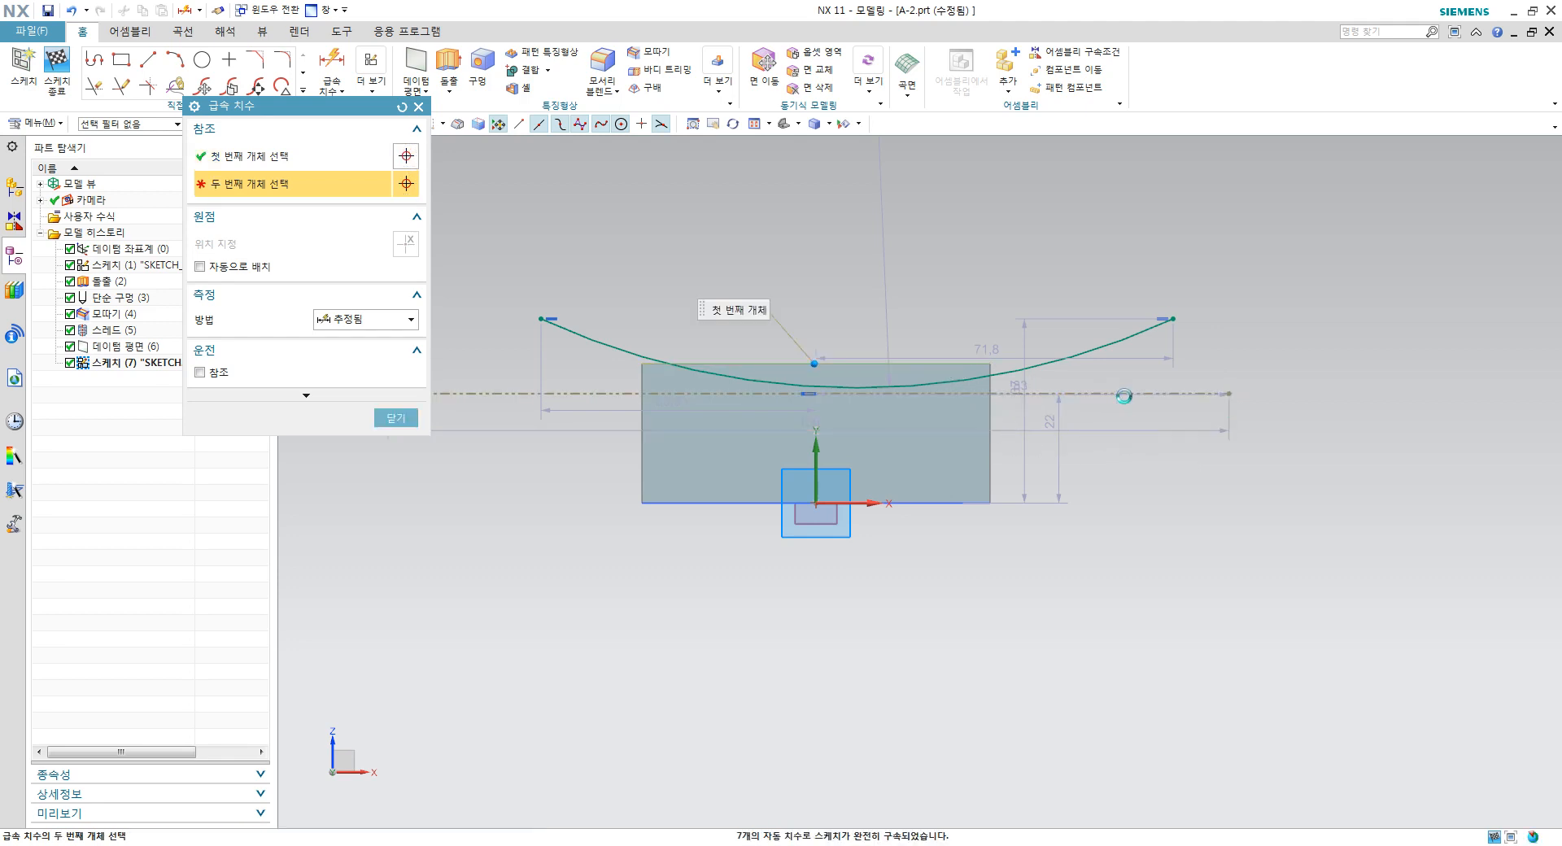
pyautogui.click(1266, 394)
pyautogui.click(1267, 382)
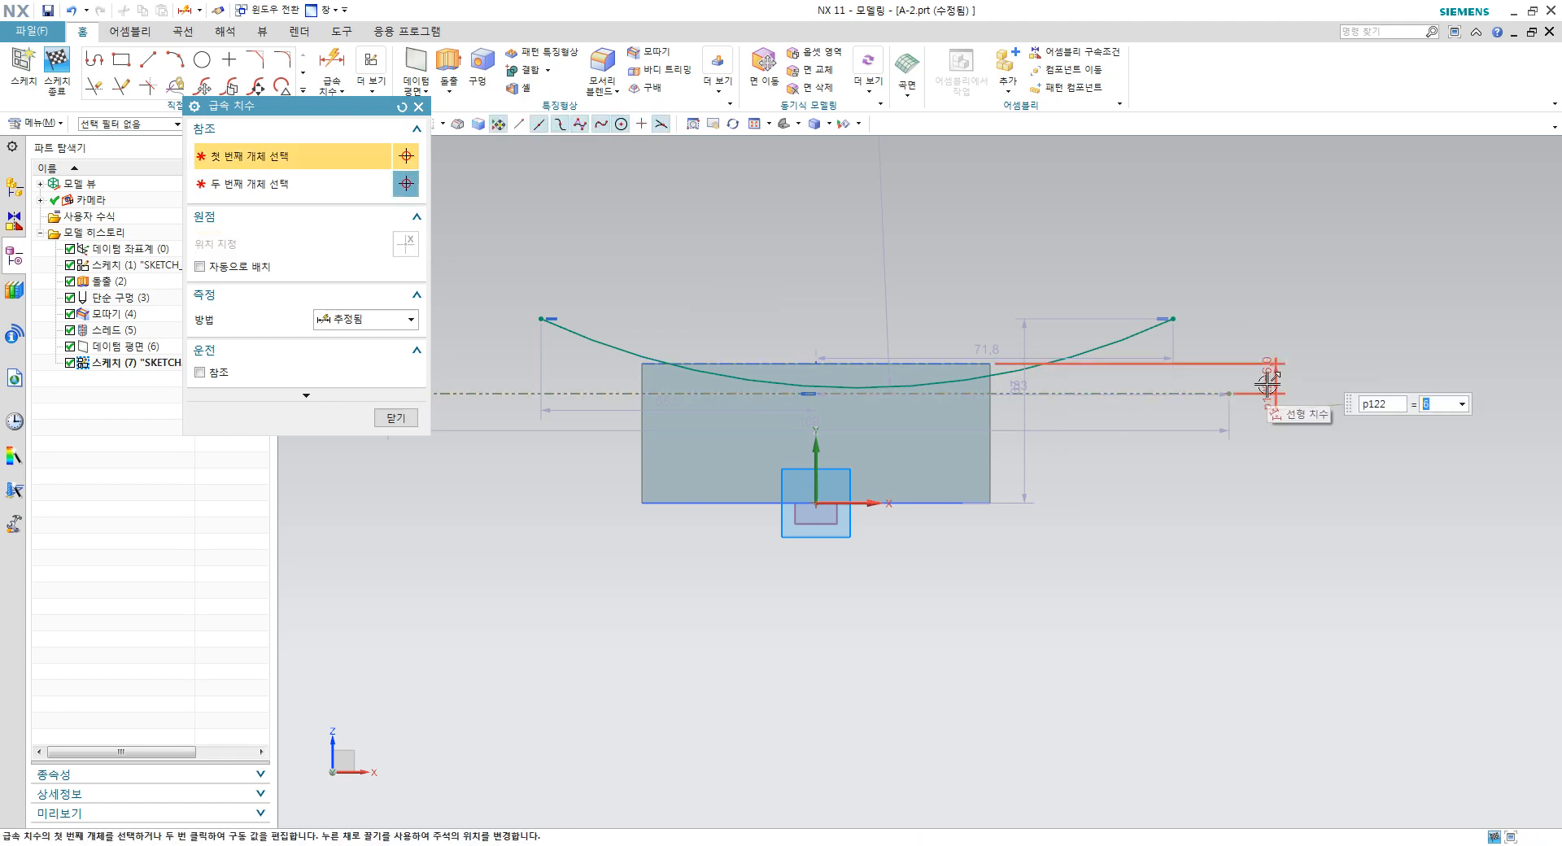
pyautogui.press('Escape')
# Step: Constrain the arc tangent to the horizontal reference line
pyautogui.scroll(2, 879, 399)
pyautogui.click(901, 380)
pyautogui.click(981, 389)
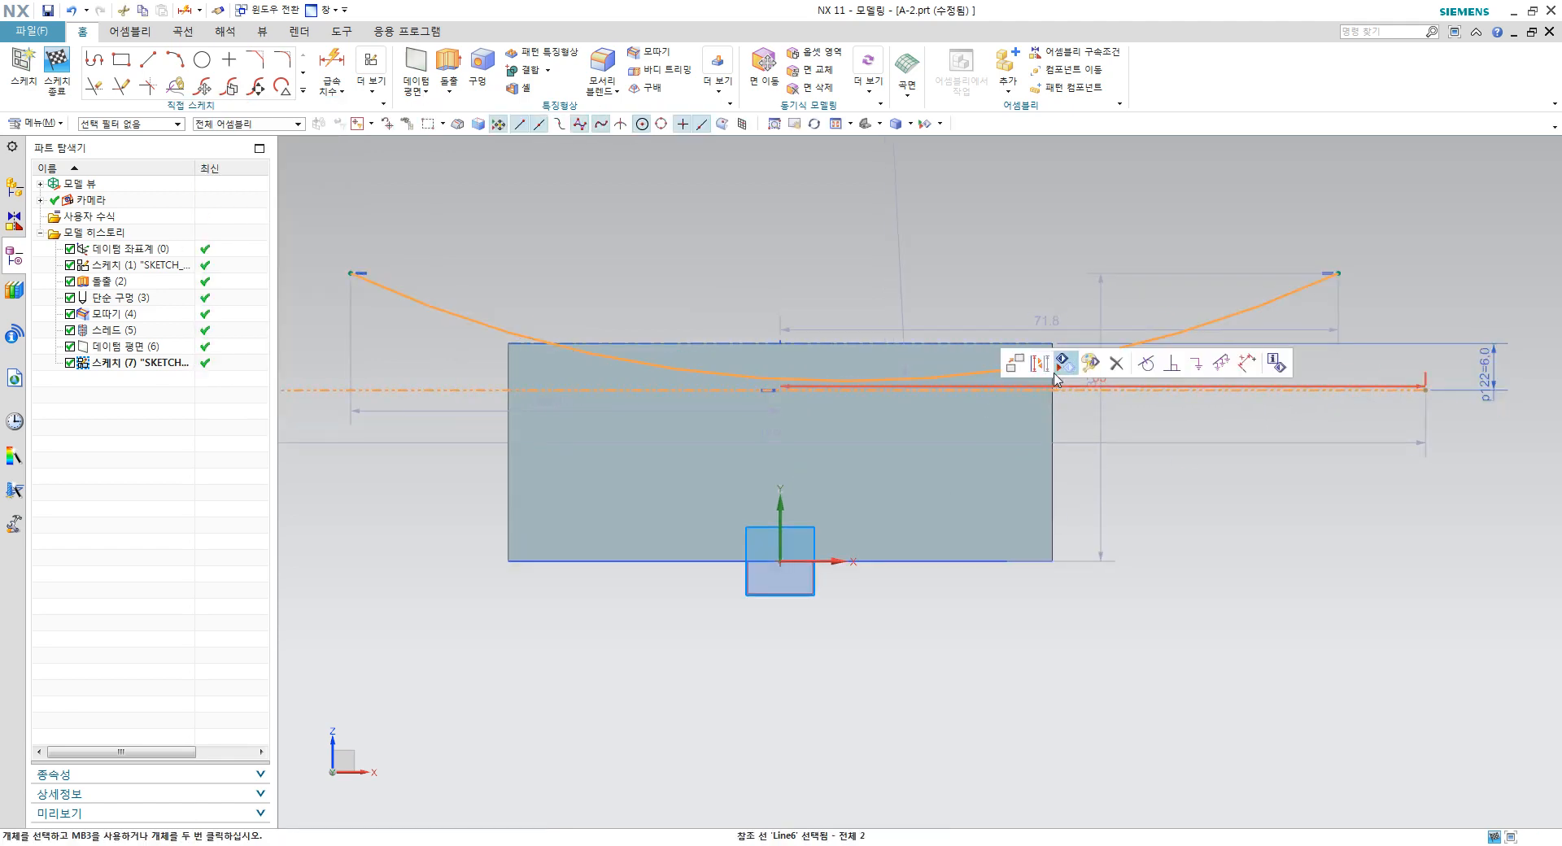
pyautogui.click(1146, 363)
# Step: Set the arc's radius to 70 mm
pyautogui.scroll(-5, 1047, 371)
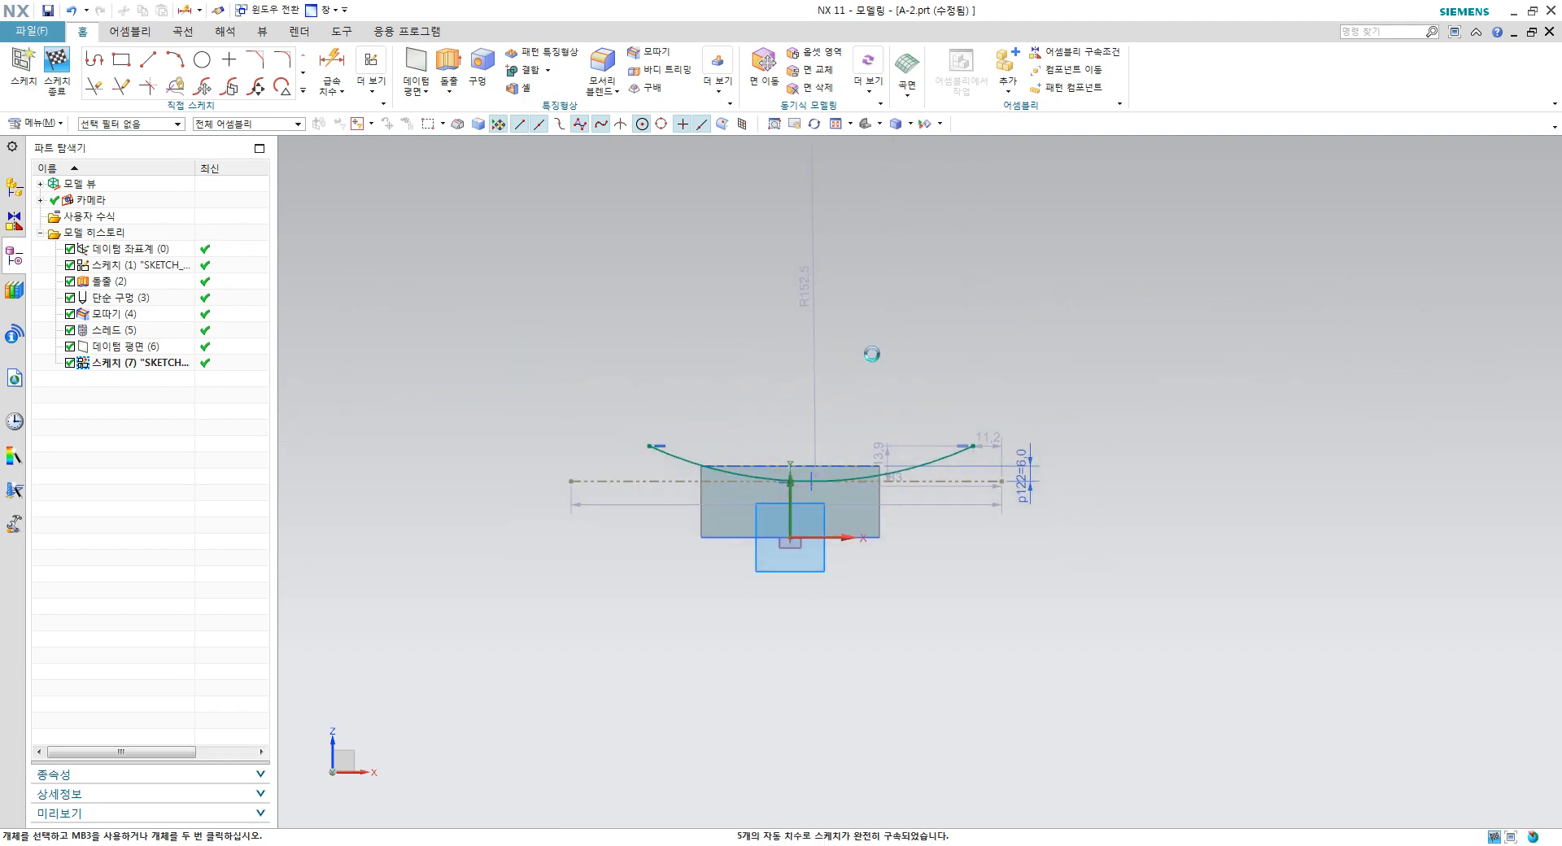
pyautogui.press('d')
pyautogui.doubleClick(805, 286)
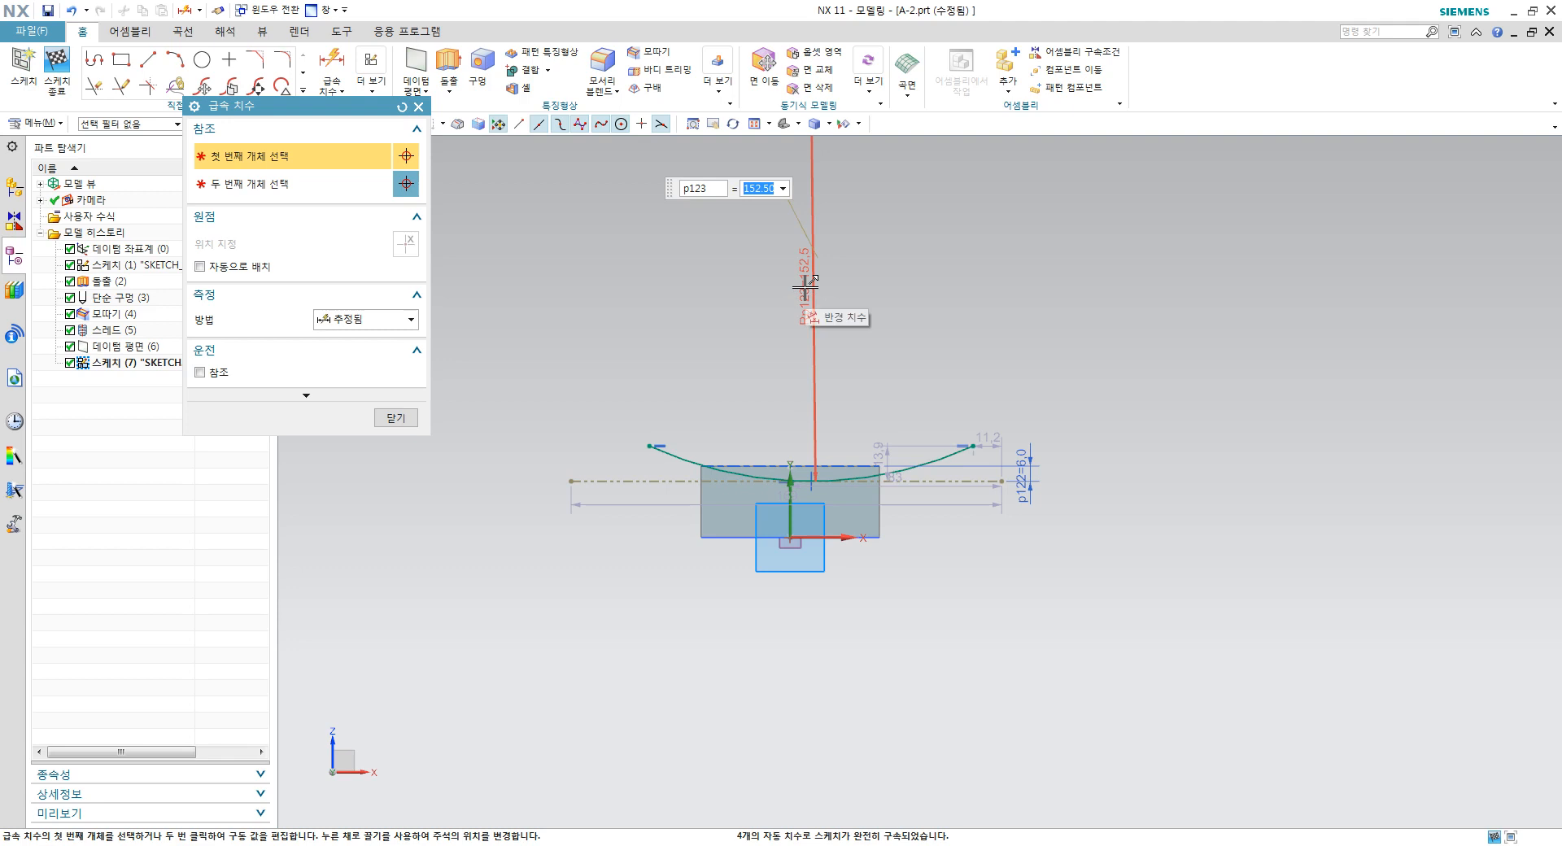
pyautogui.write('70')
pyautogui.press('Return')
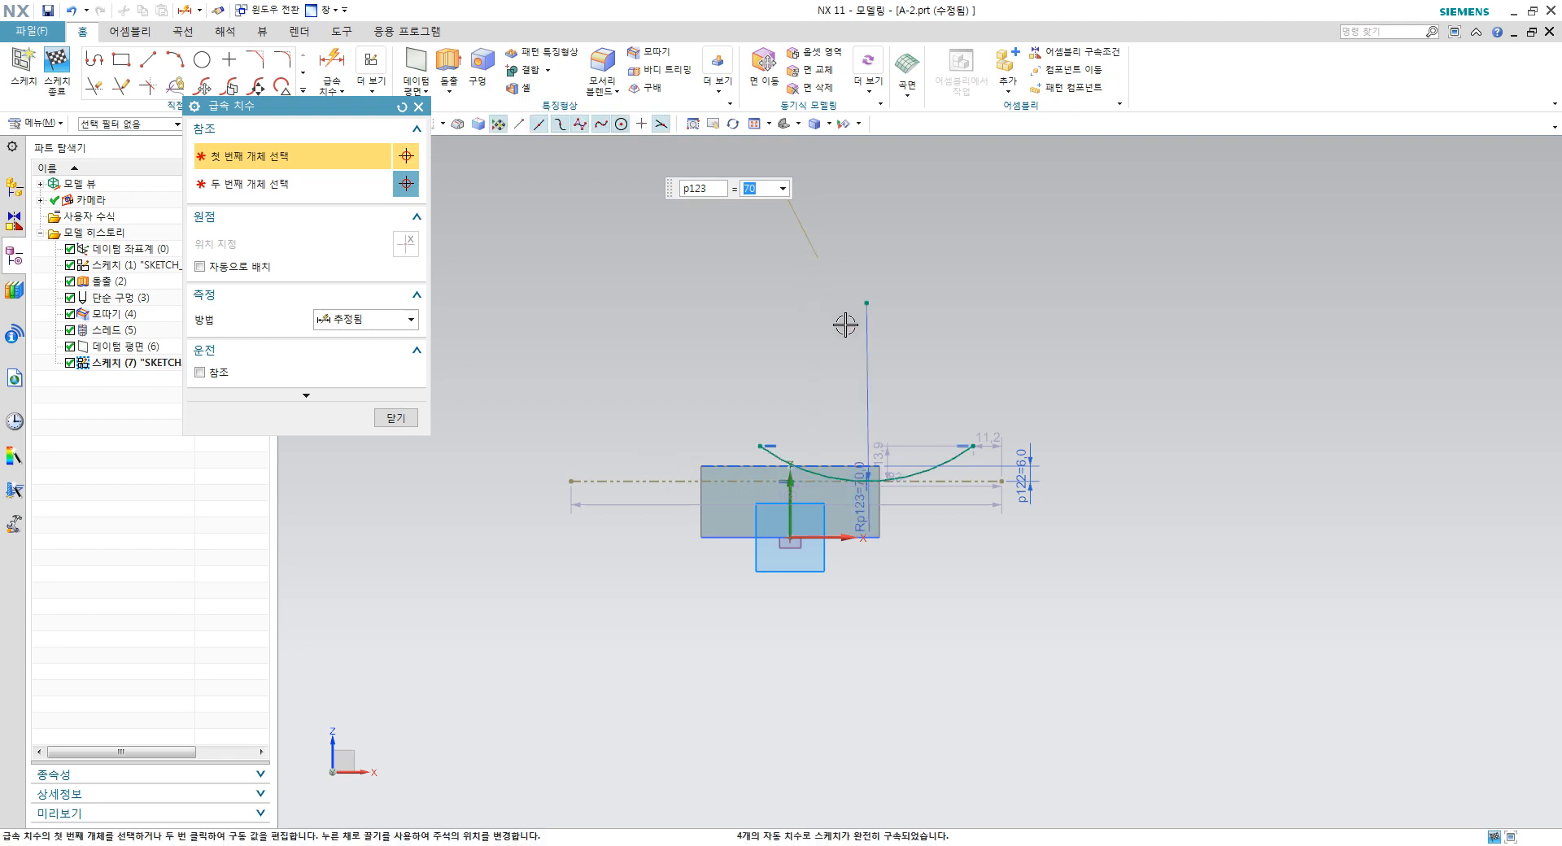
pyautogui.press('Escape')
# Step: Constrain the arc's centre point onto the sketch's vertical axis
pyautogui.scroll(2, 866, 328)
pyautogui.click(867, 289)
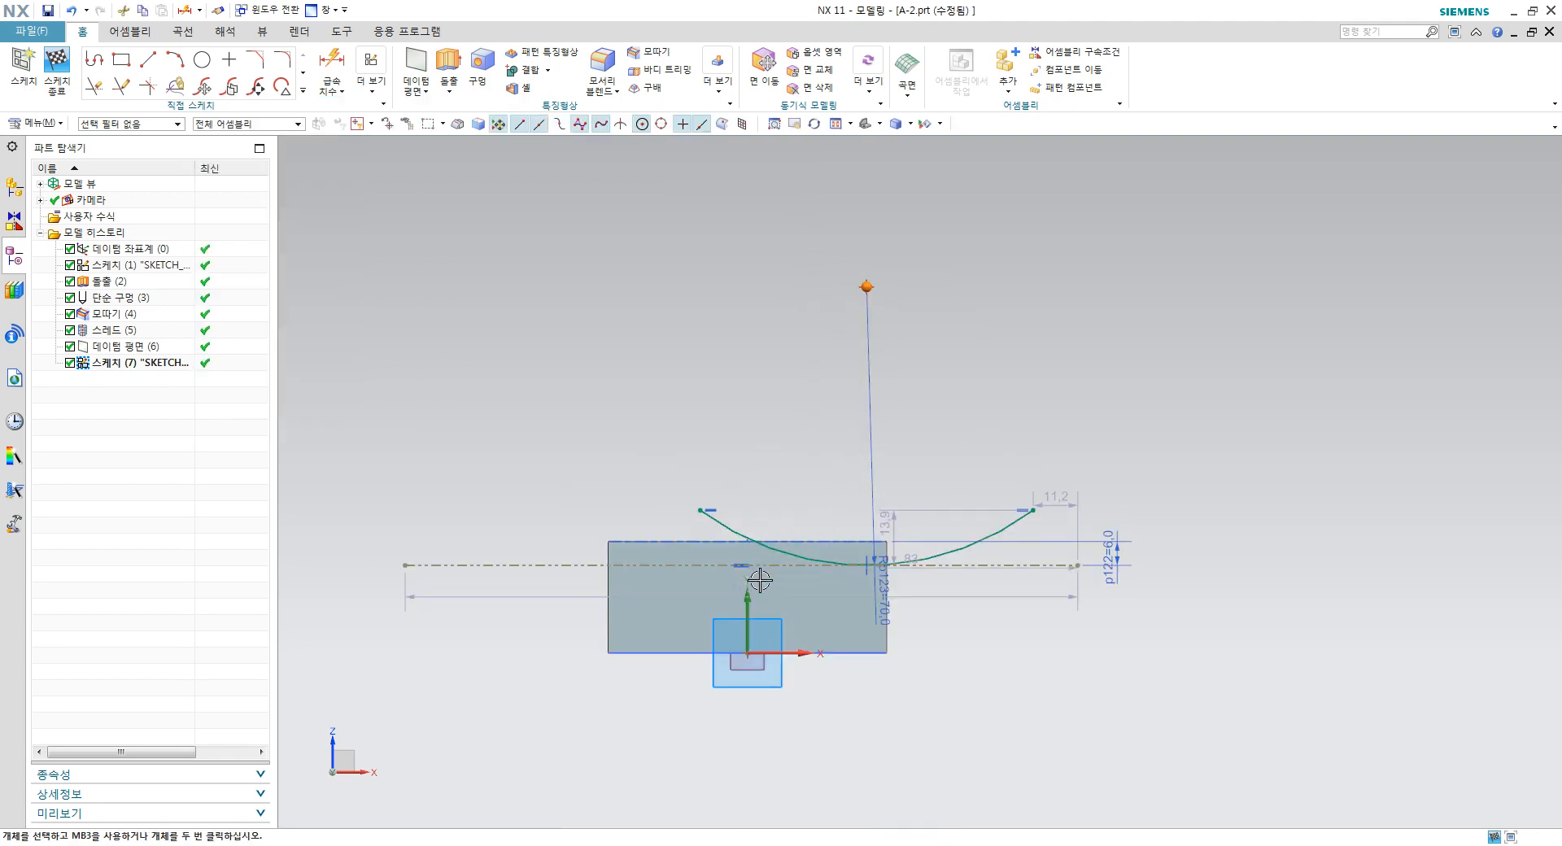
pyautogui.moveTo(822, 595); pyautogui.dragTo(840, 612, button='middle')
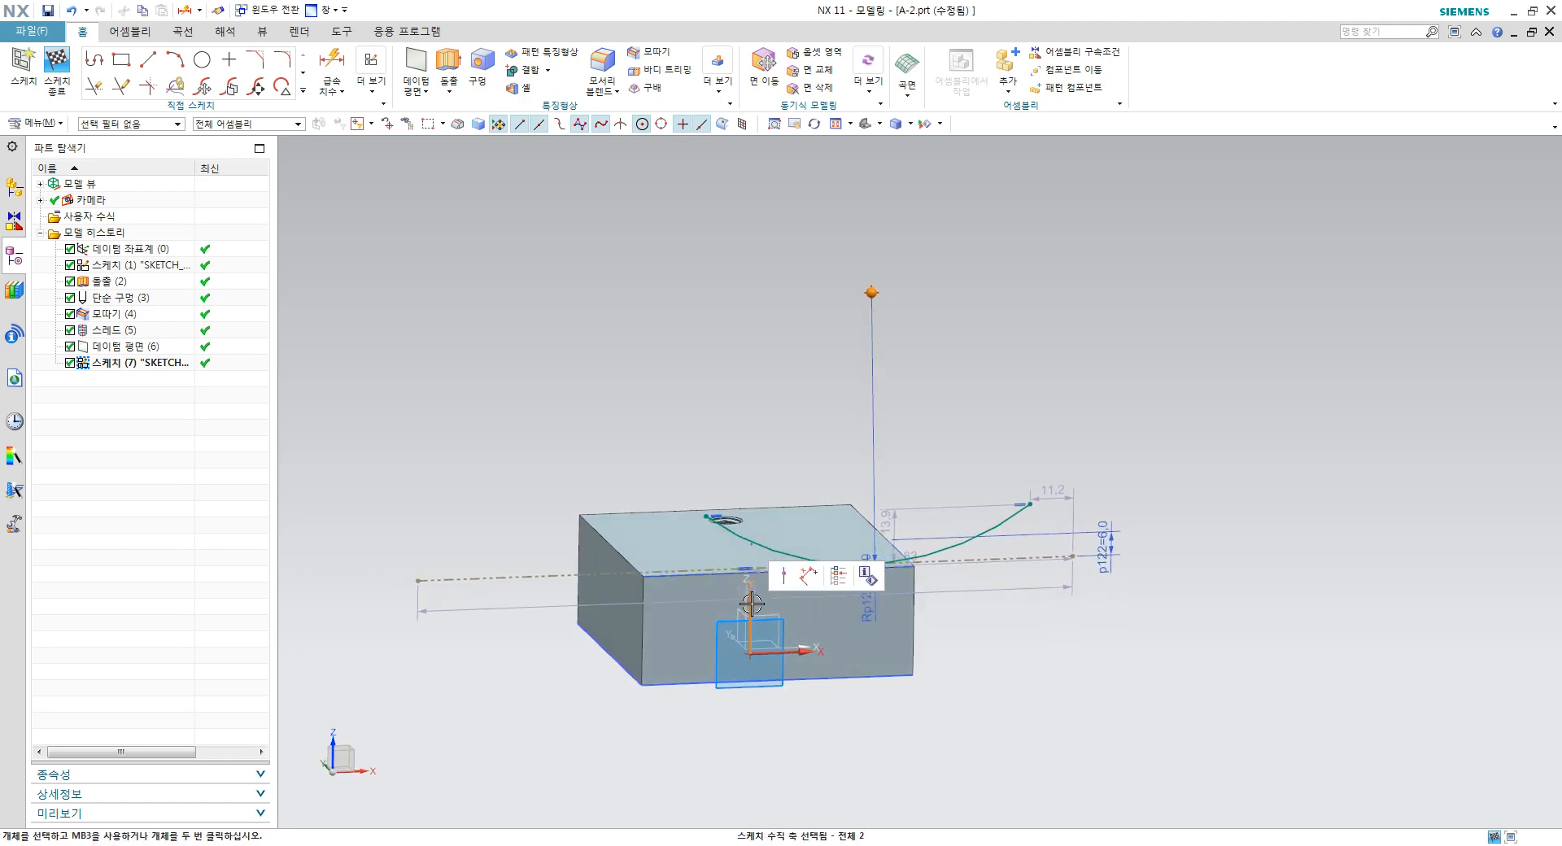
pyautogui.moveTo(814, 558); pyautogui.dragTo(786, 521, button='middle')
pyautogui.scroll(3, 786, 521)
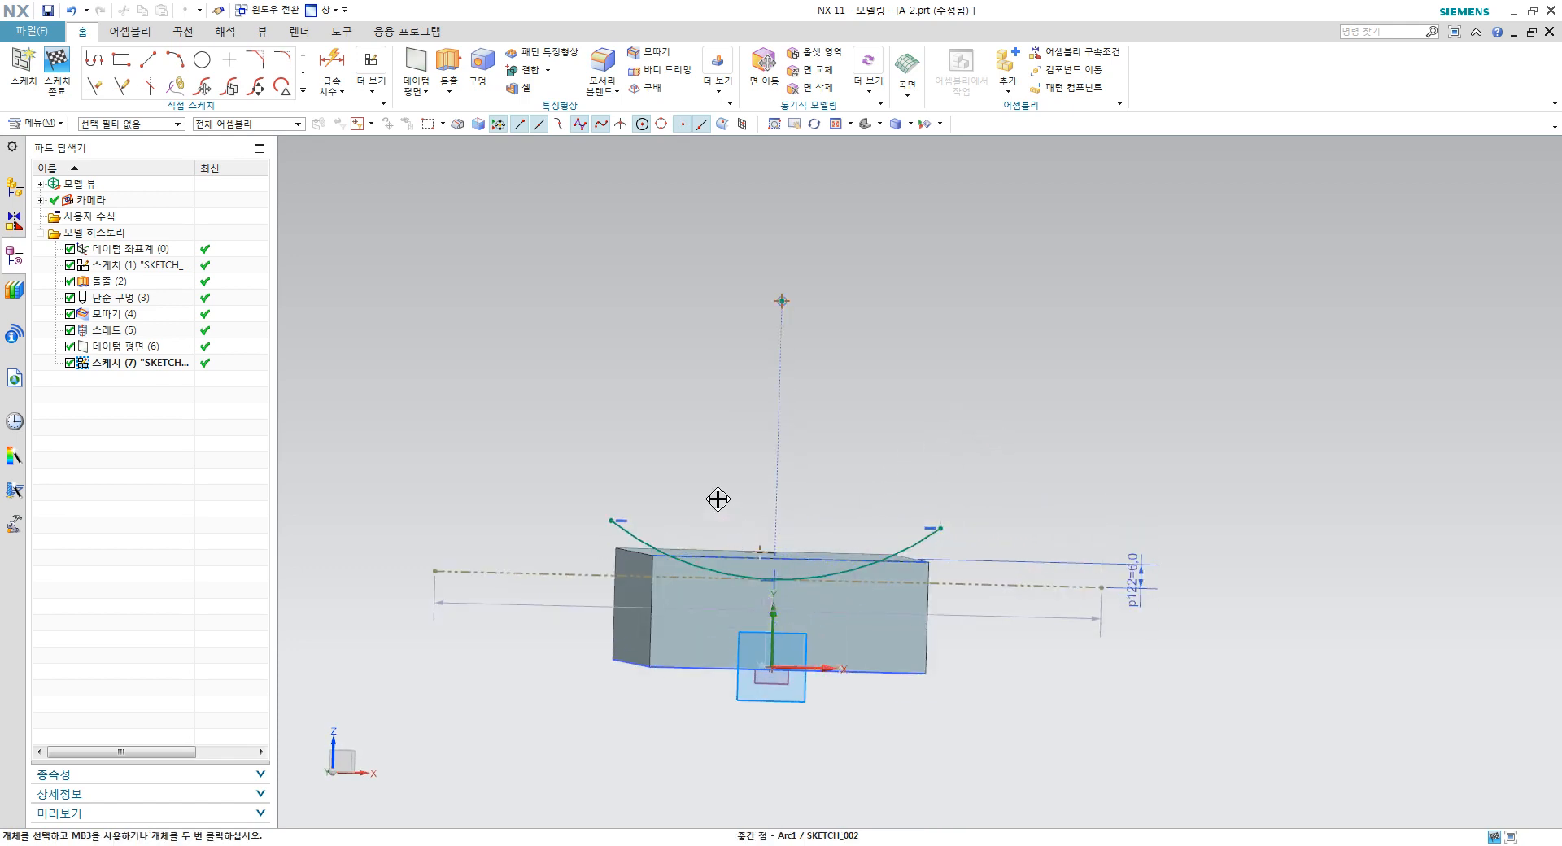
# Step: Extend the arc's ends farther beyond the block, reposition its radius dimension and finish the sketch
pyautogui.moveTo(715, 476); pyautogui.dragTo(701, 463)
pyautogui.moveTo(771, 587); pyautogui.dragTo(860, 592)
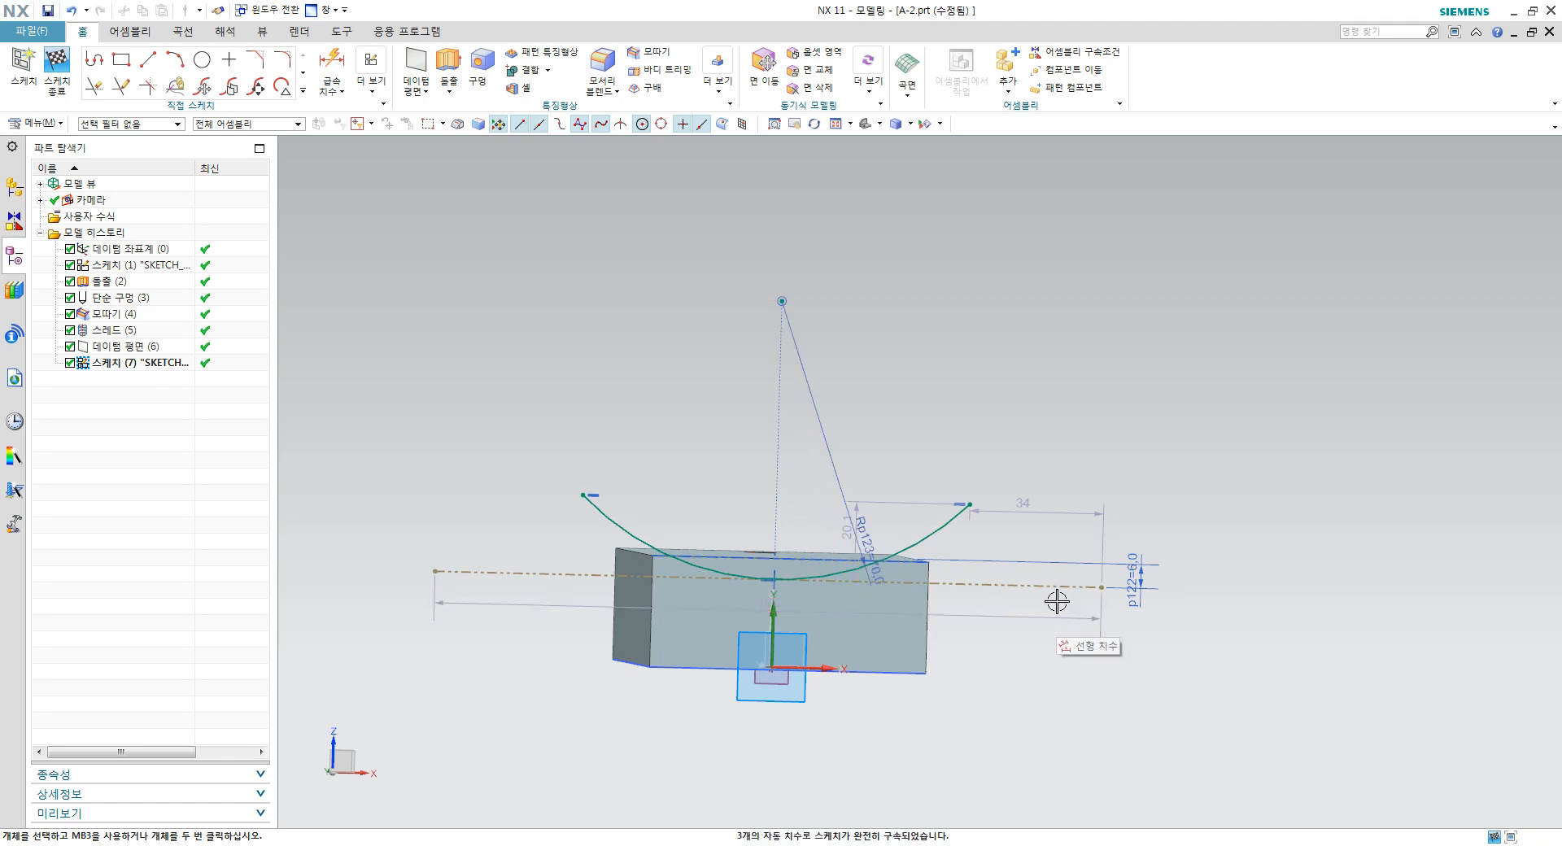
pyautogui.moveTo(1151, 649)
pyautogui.mouseDown(button='middle')
pyautogui.moveTo(1044, 655)
pyautogui.moveTo(1006, 616)
pyautogui.mouseUp(button='middle')
pyautogui.click(57, 70)
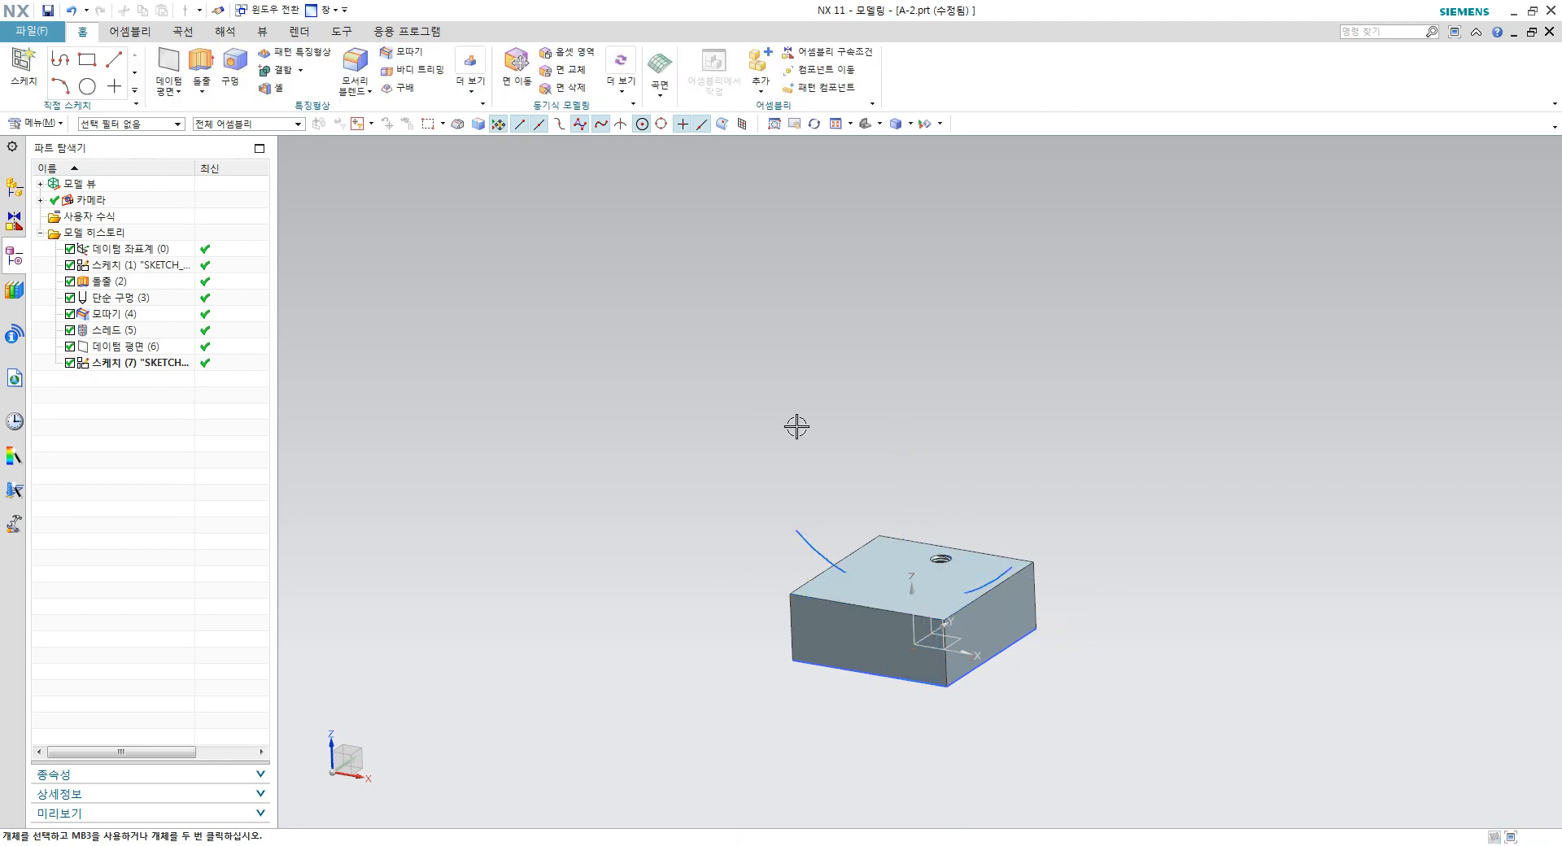
# Step: Create an inferred datum plane at the end point of the 70 mm arc, perpendicular to the curve
pyautogui.scroll(3, 1004, 569)
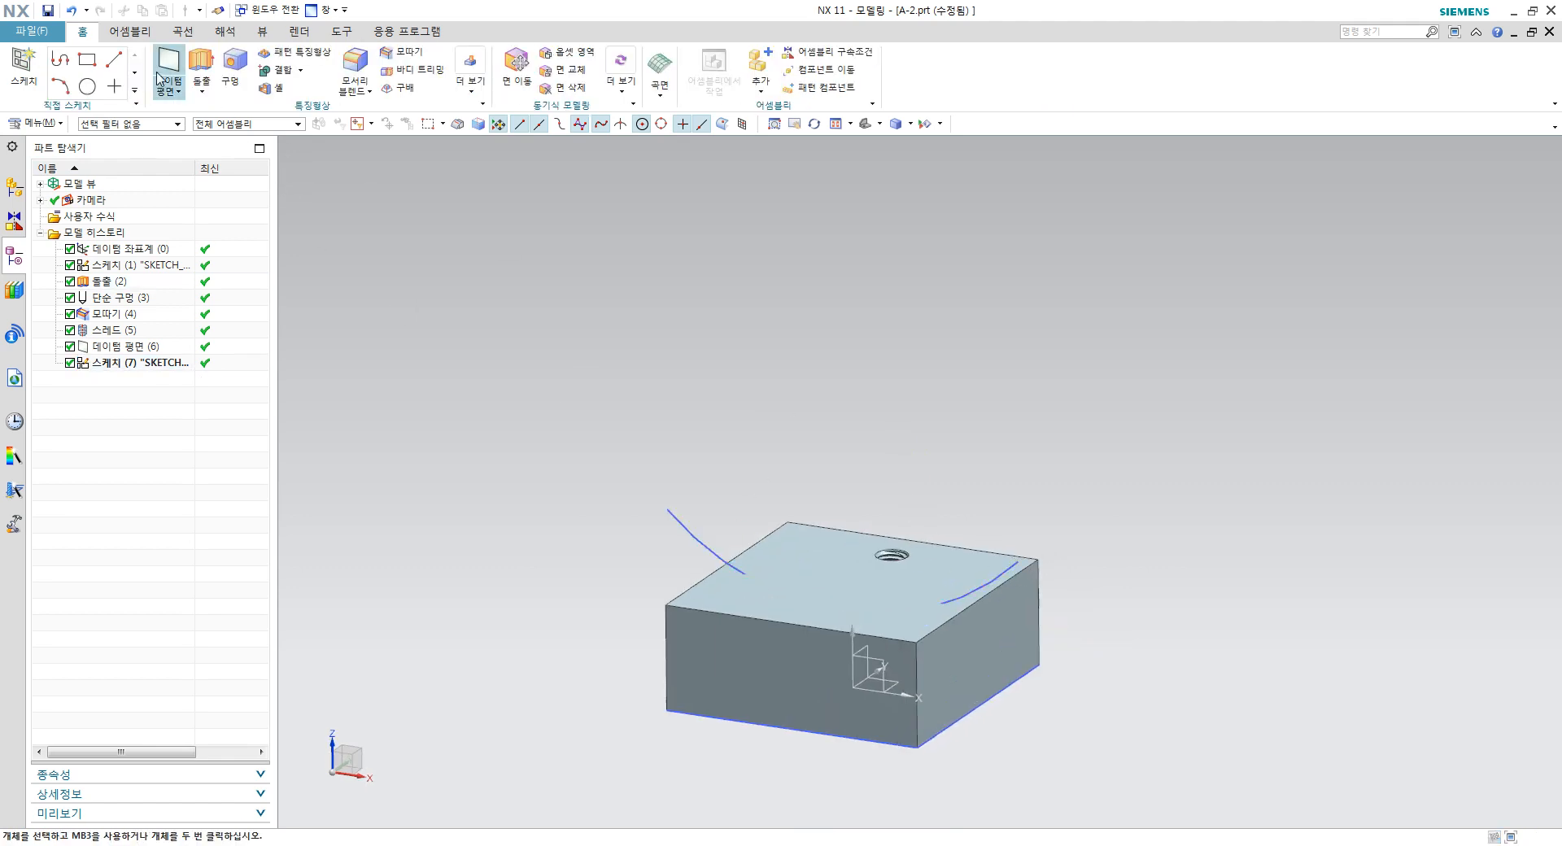
pyautogui.scroll(3, 999, 528)
pyautogui.click(1035, 596)
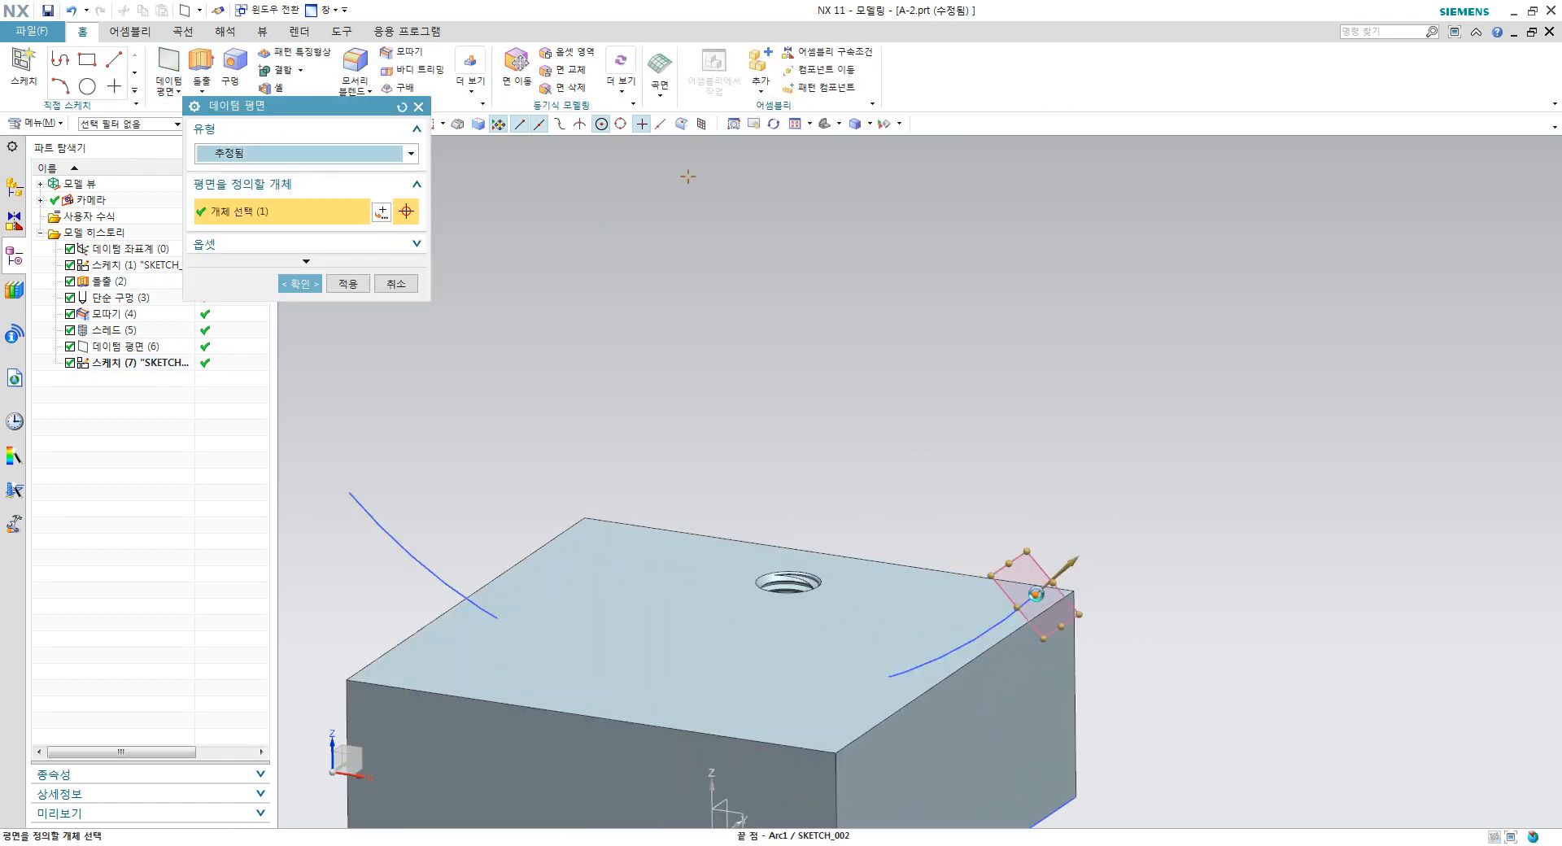
pyautogui.click(299, 283)
pyautogui.moveTo(1144, 419); pyautogui.dragTo(684, 389, button='middle')
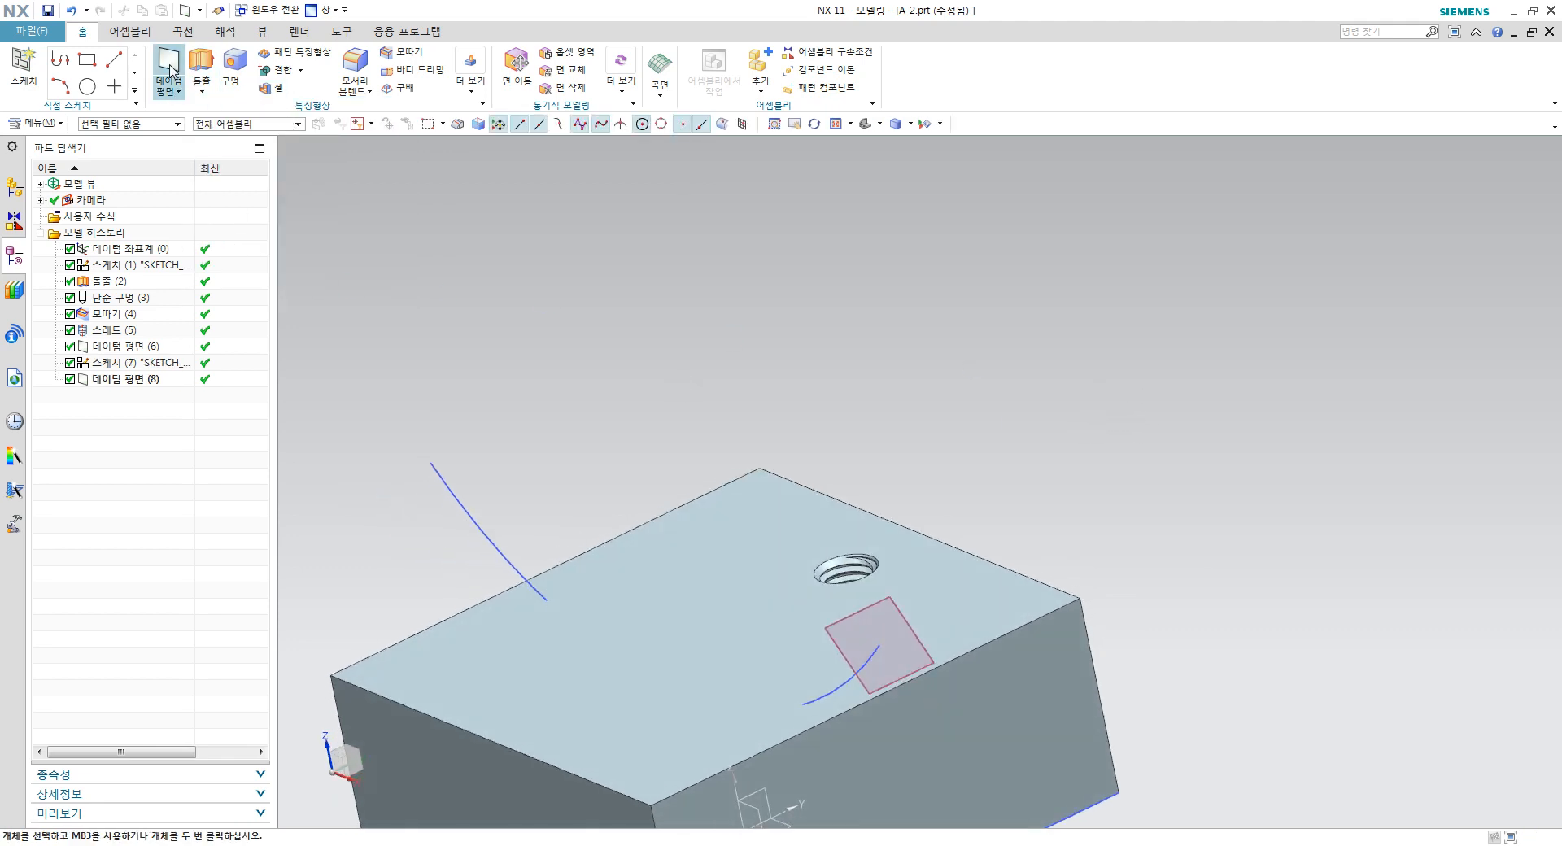
# Step: Start a new sketch on the datum plane at the arc's end
pyautogui.click(16, 67)
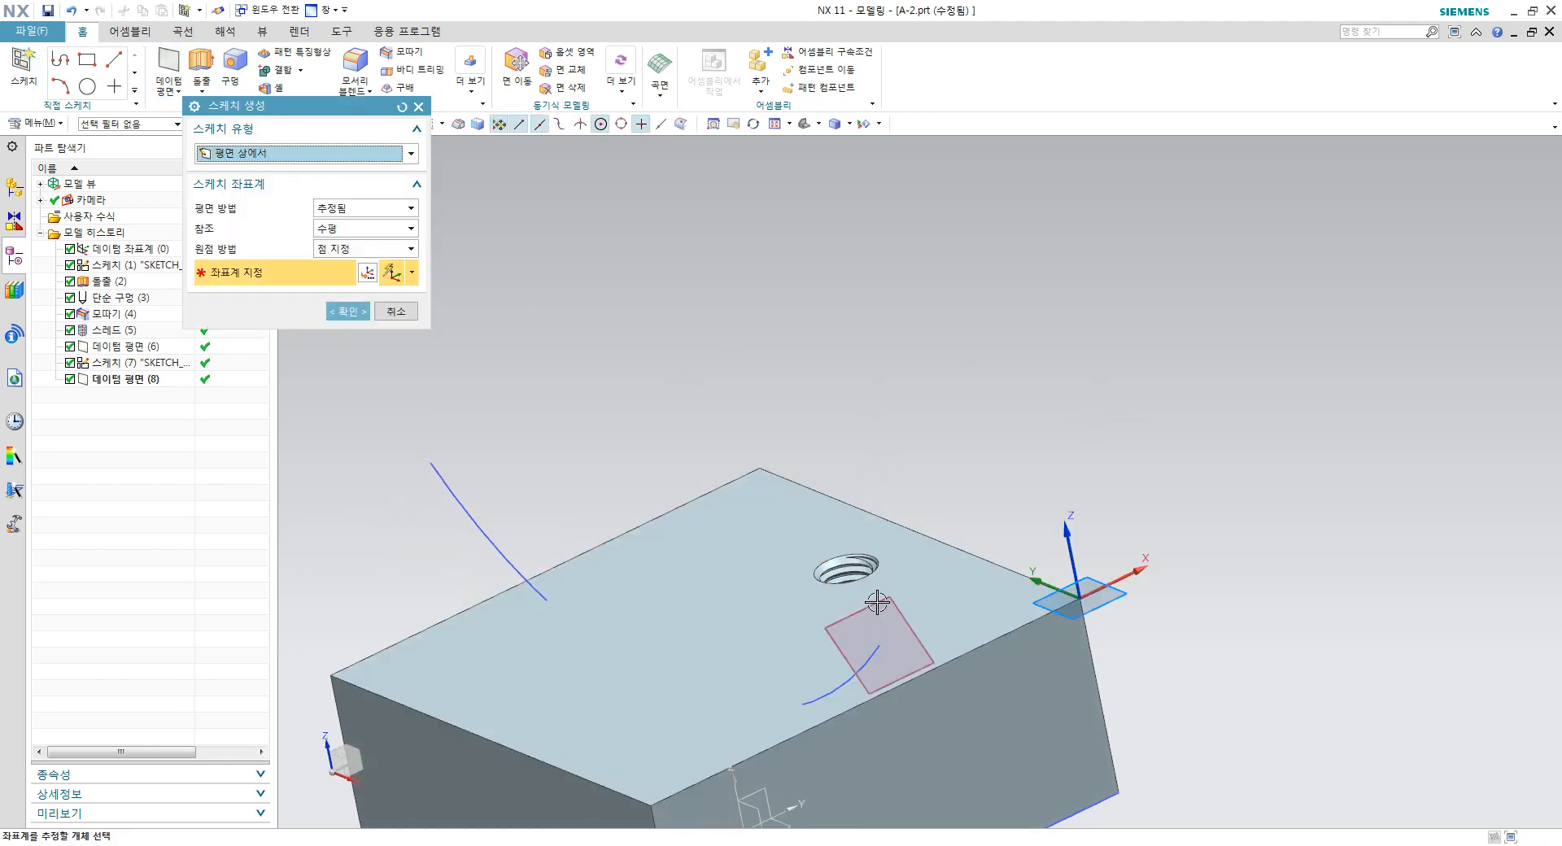
pyautogui.click(881, 599)
pyautogui.click(358, 311)
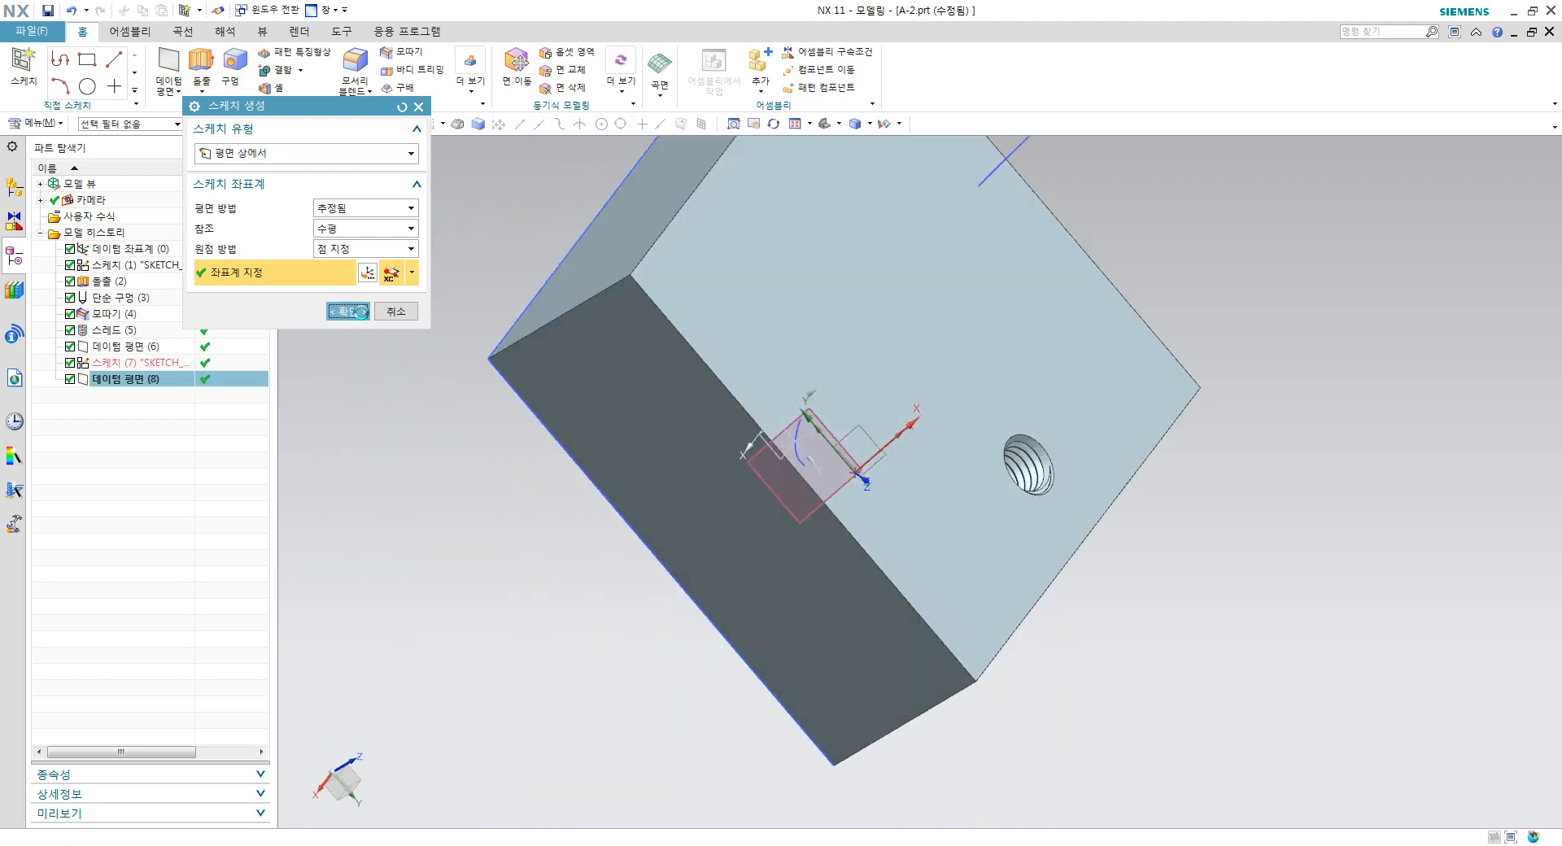
pyautogui.scroll(-2, 1073, 384)
pyautogui.keyDown('shift'); pyautogui.moveTo(1146, 388); pyautogui.dragTo(755, 389, button='middle'); pyautogui.keyUp('shift')
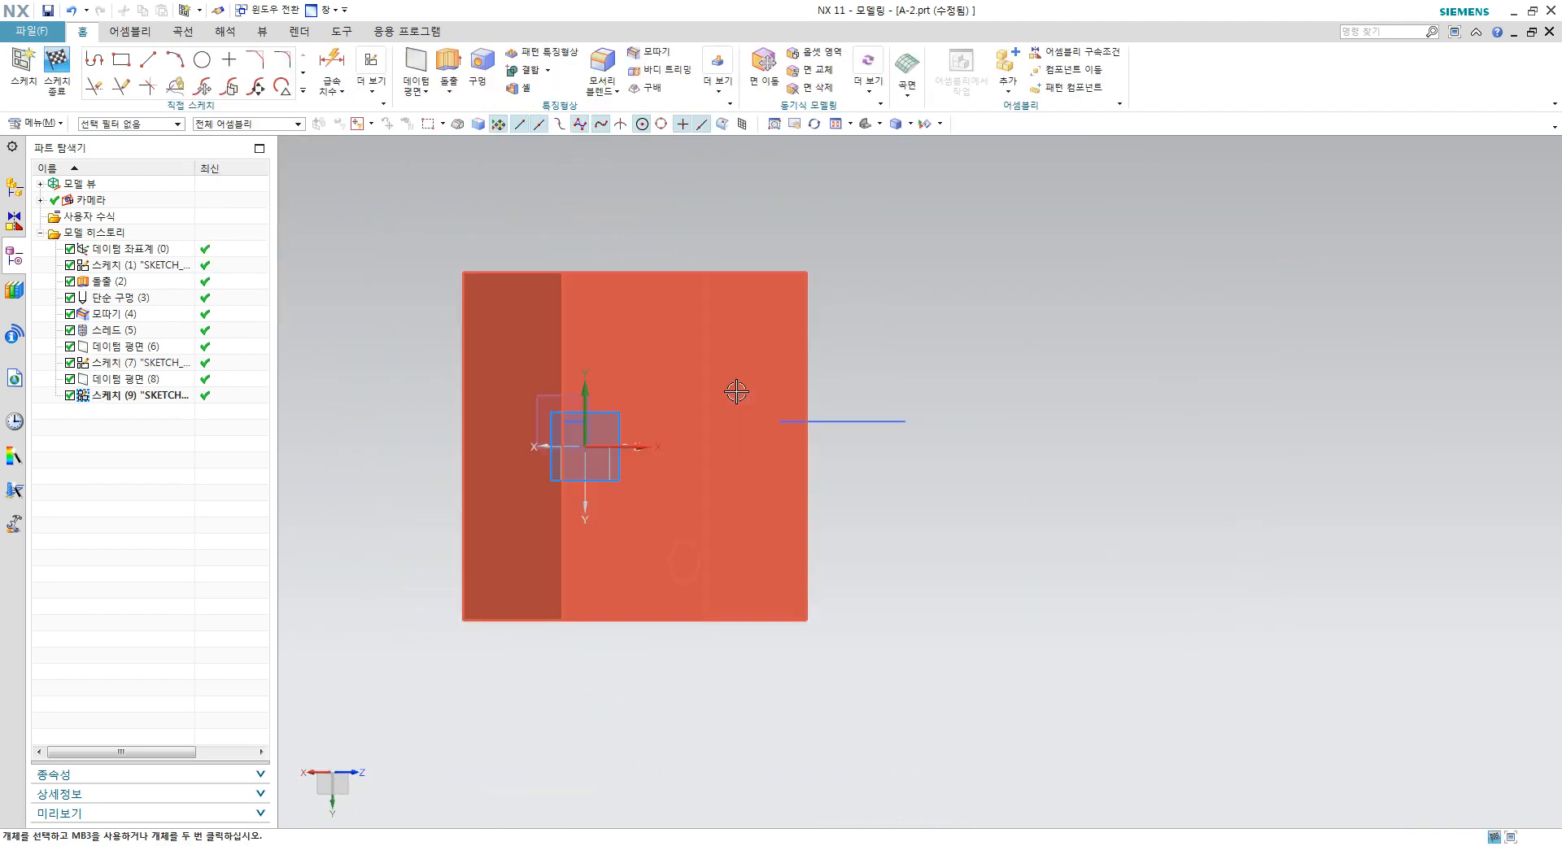
# Step: Draw a three-point arc with a radius of about 58 mm spanning past both sides of the block
pyautogui.click(179, 67)
pyautogui.click(628, 207)
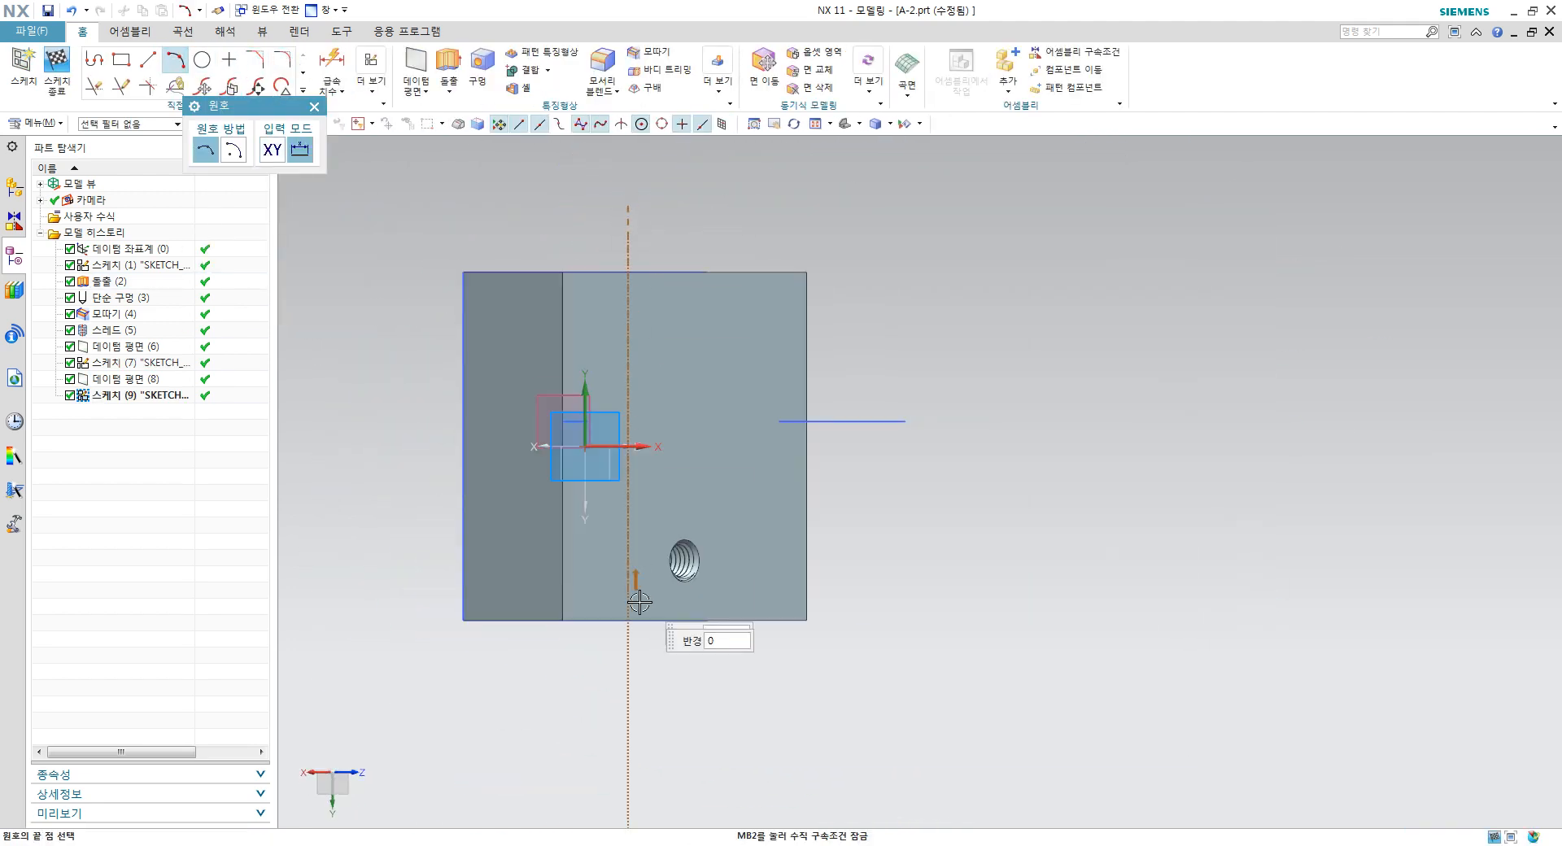
pyautogui.click(520, 427)
pyautogui.click(648, 673)
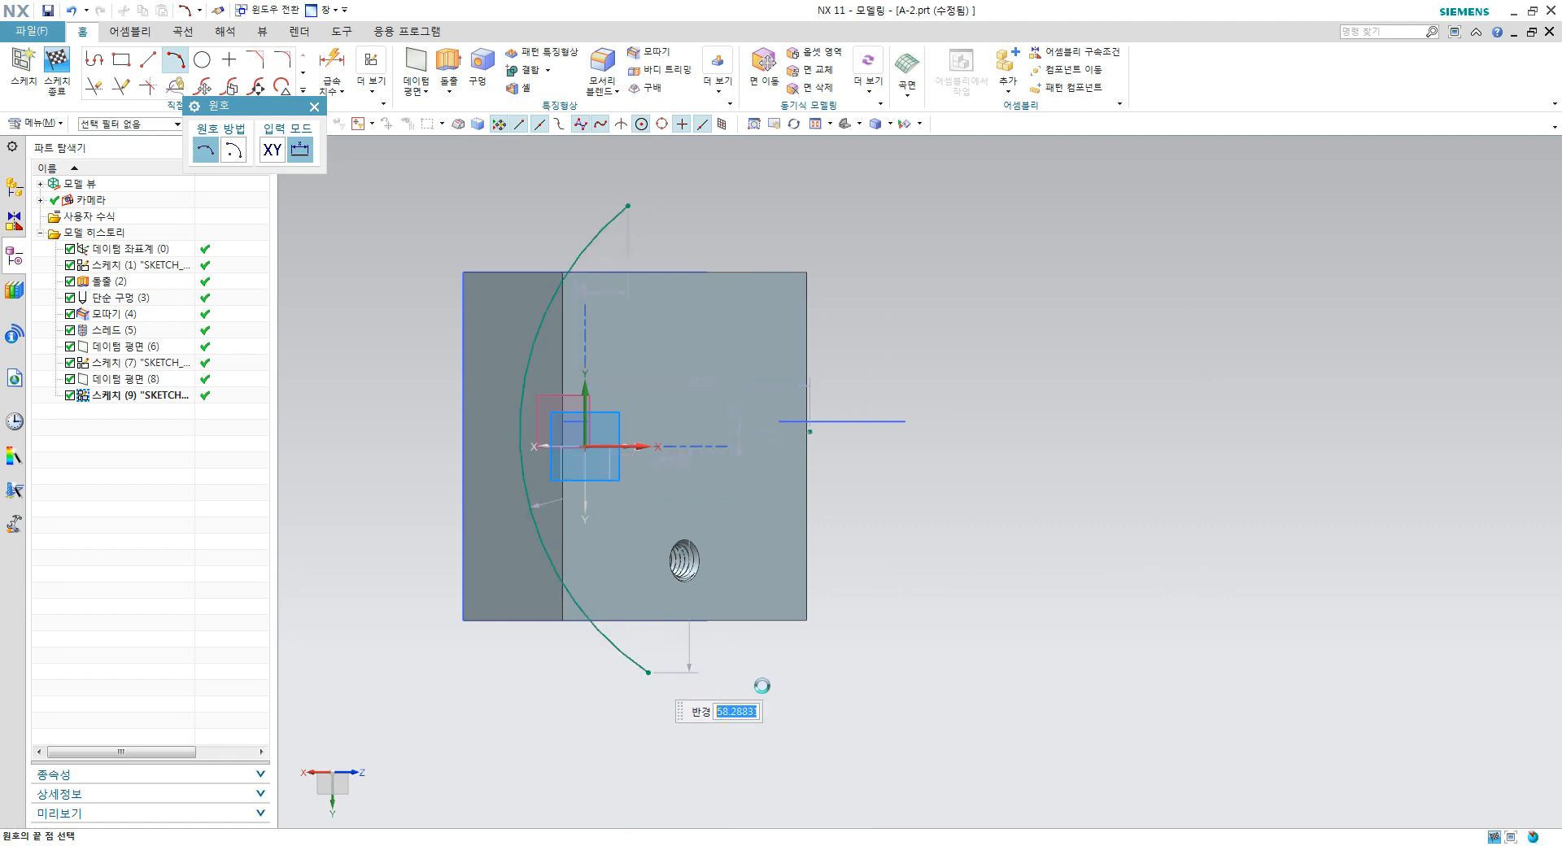
pyautogui.press('Escape')
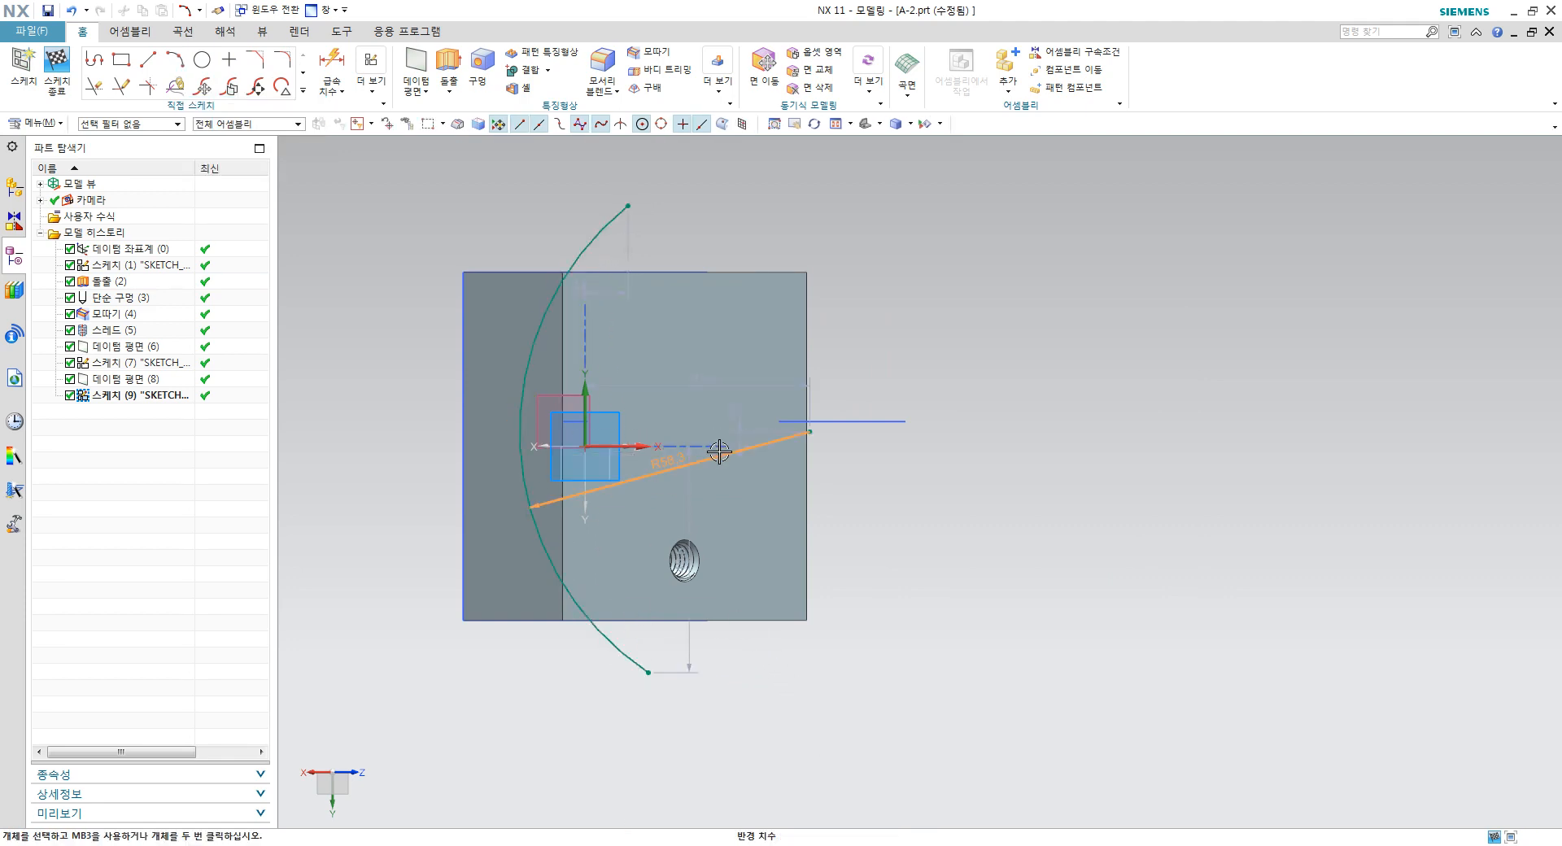
# Step: Set the new arc's radius to 45 mm
pyautogui.doubleClick(719, 451)
pyautogui.press('Return')
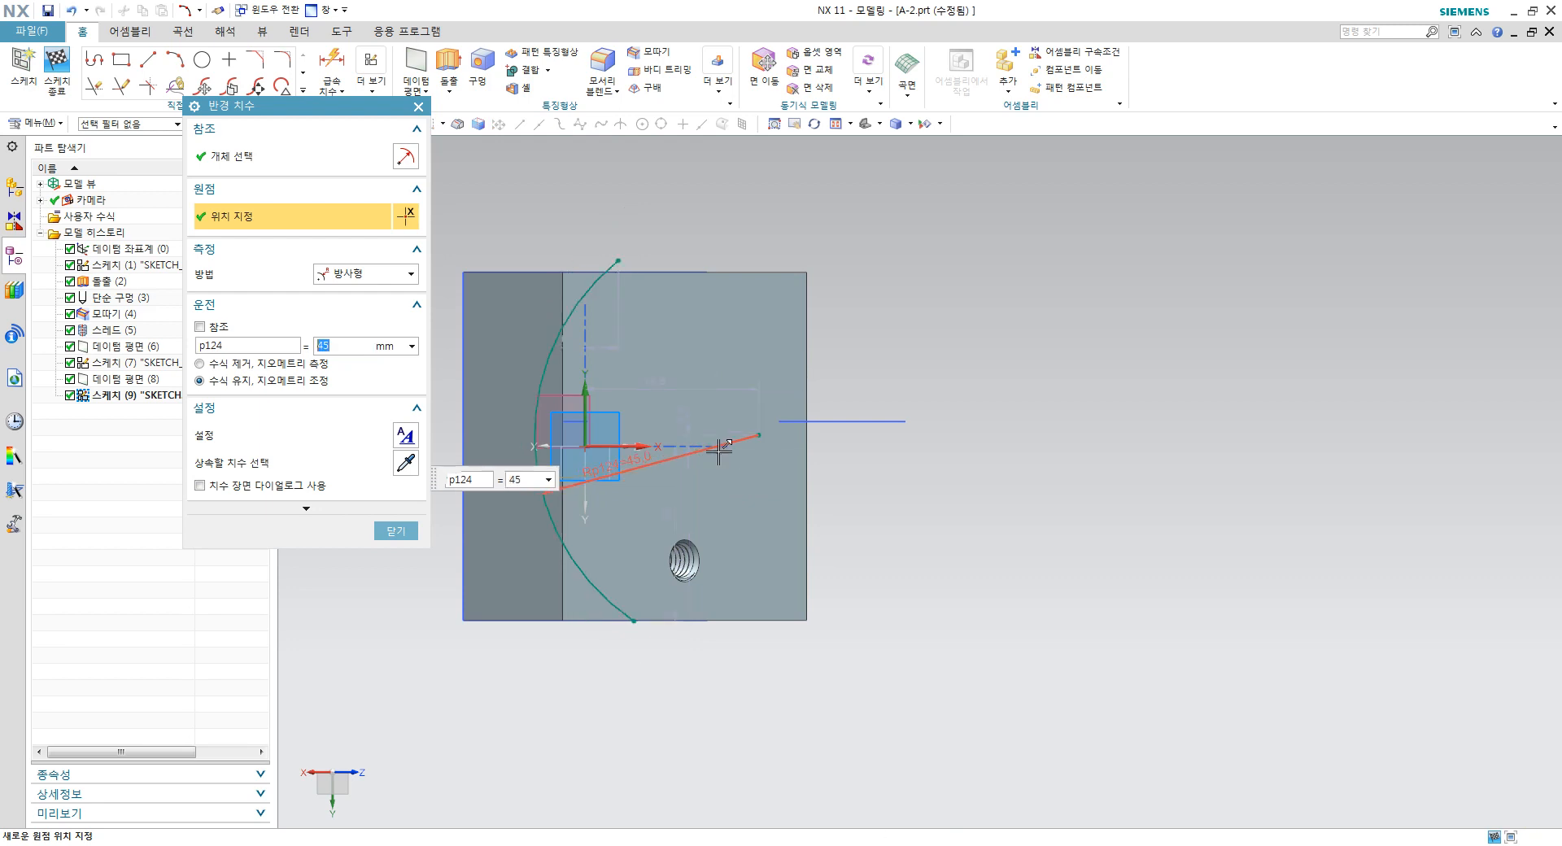
pyautogui.scroll(4, 583, 457)
# Step: Constrain the 45 mm arc to pass through the end point of the 70 mm arc
pyautogui.click(496, 483)
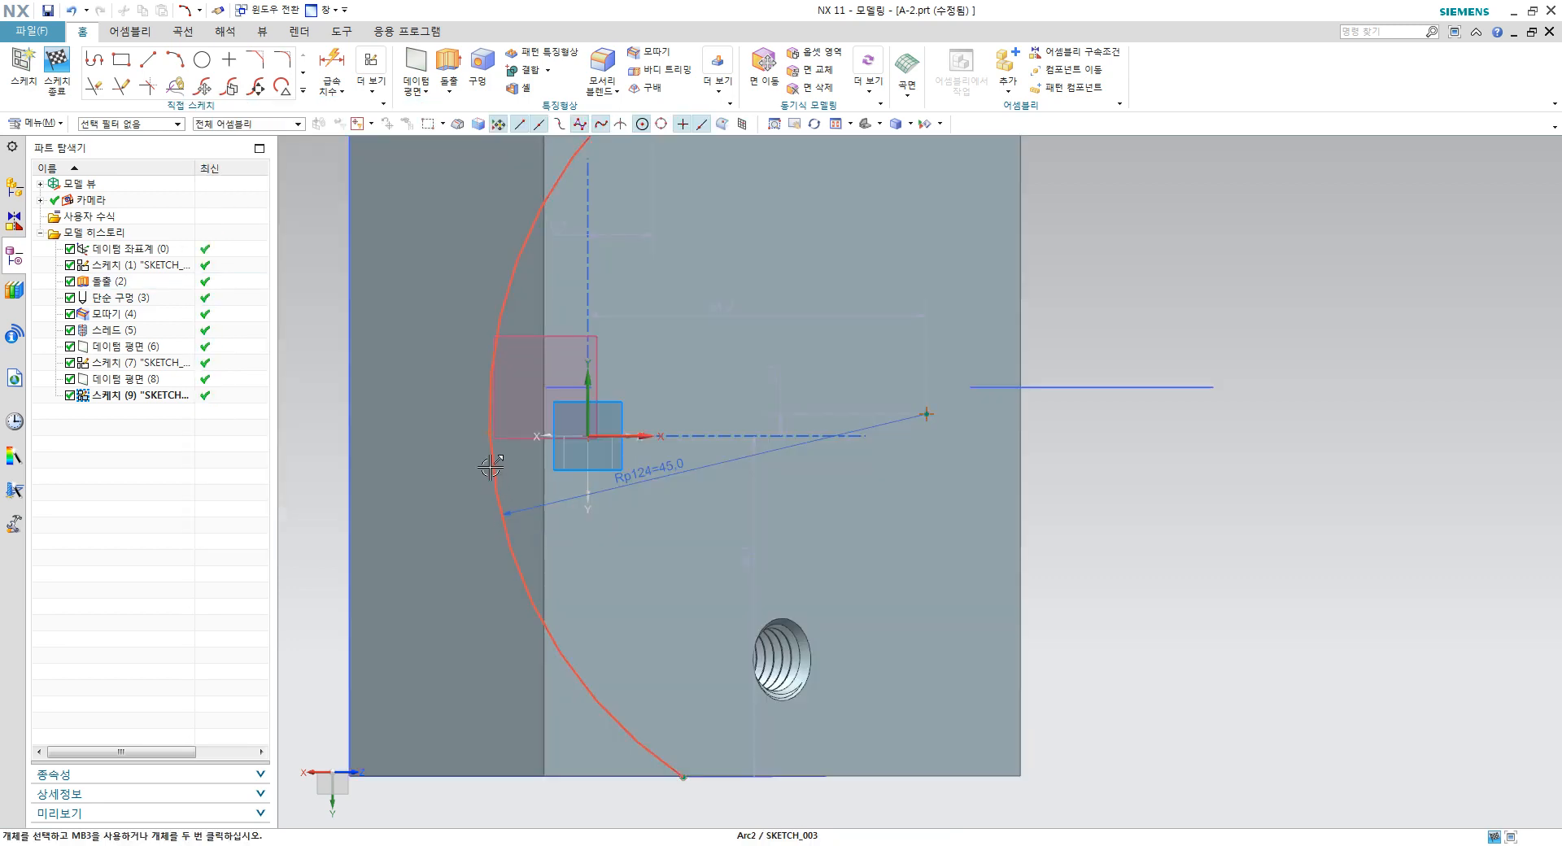
pyautogui.moveTo(600, 463); pyautogui.dragTo(590, 486, button='middle')
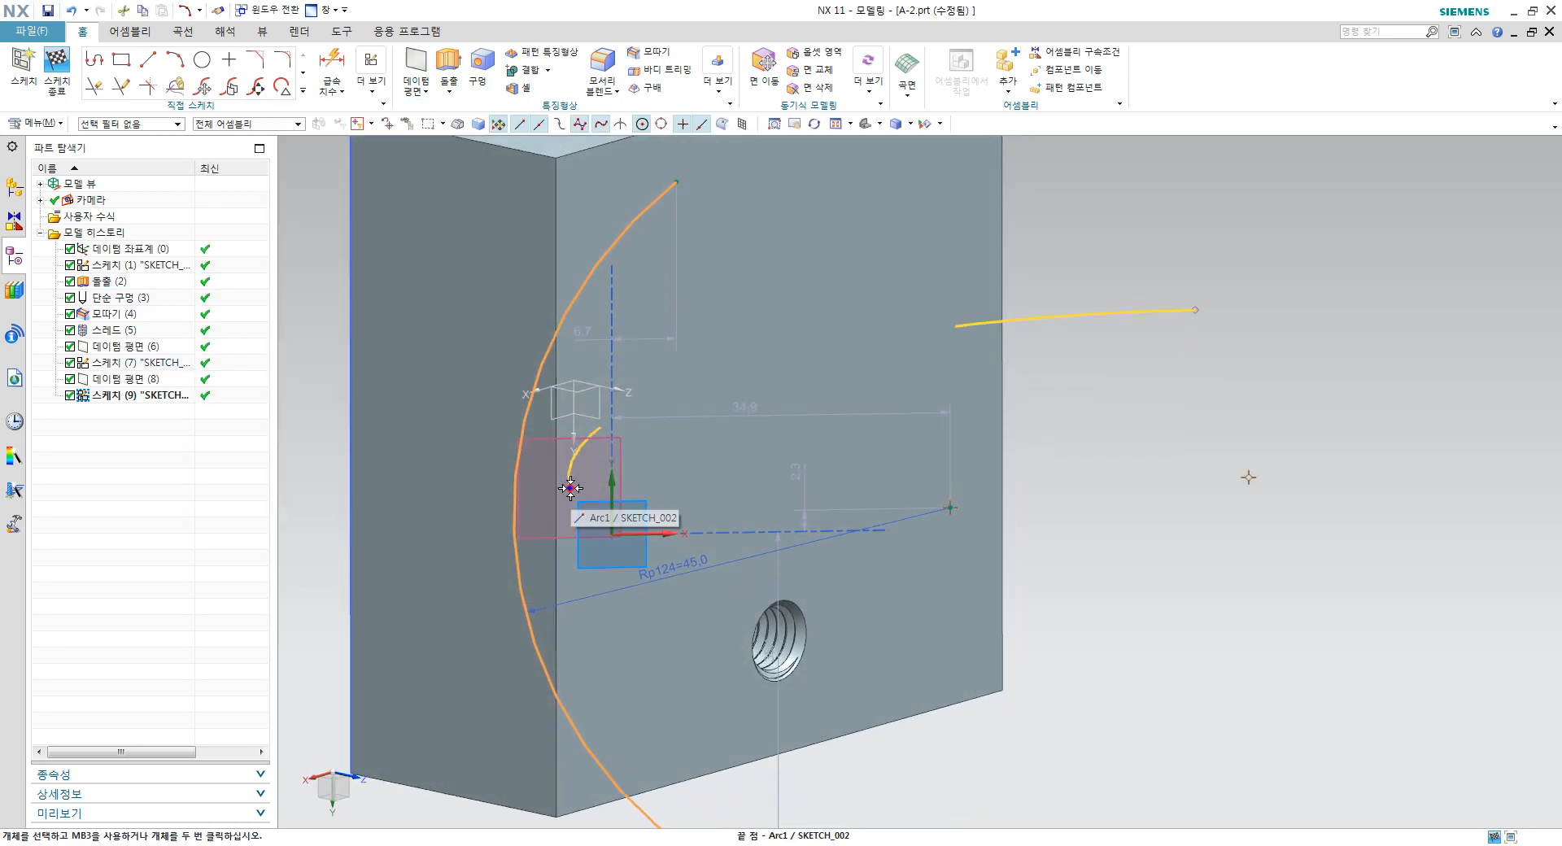
pyautogui.click(570, 488)
pyautogui.click(609, 463)
pyautogui.scroll(-3, 663, 419)
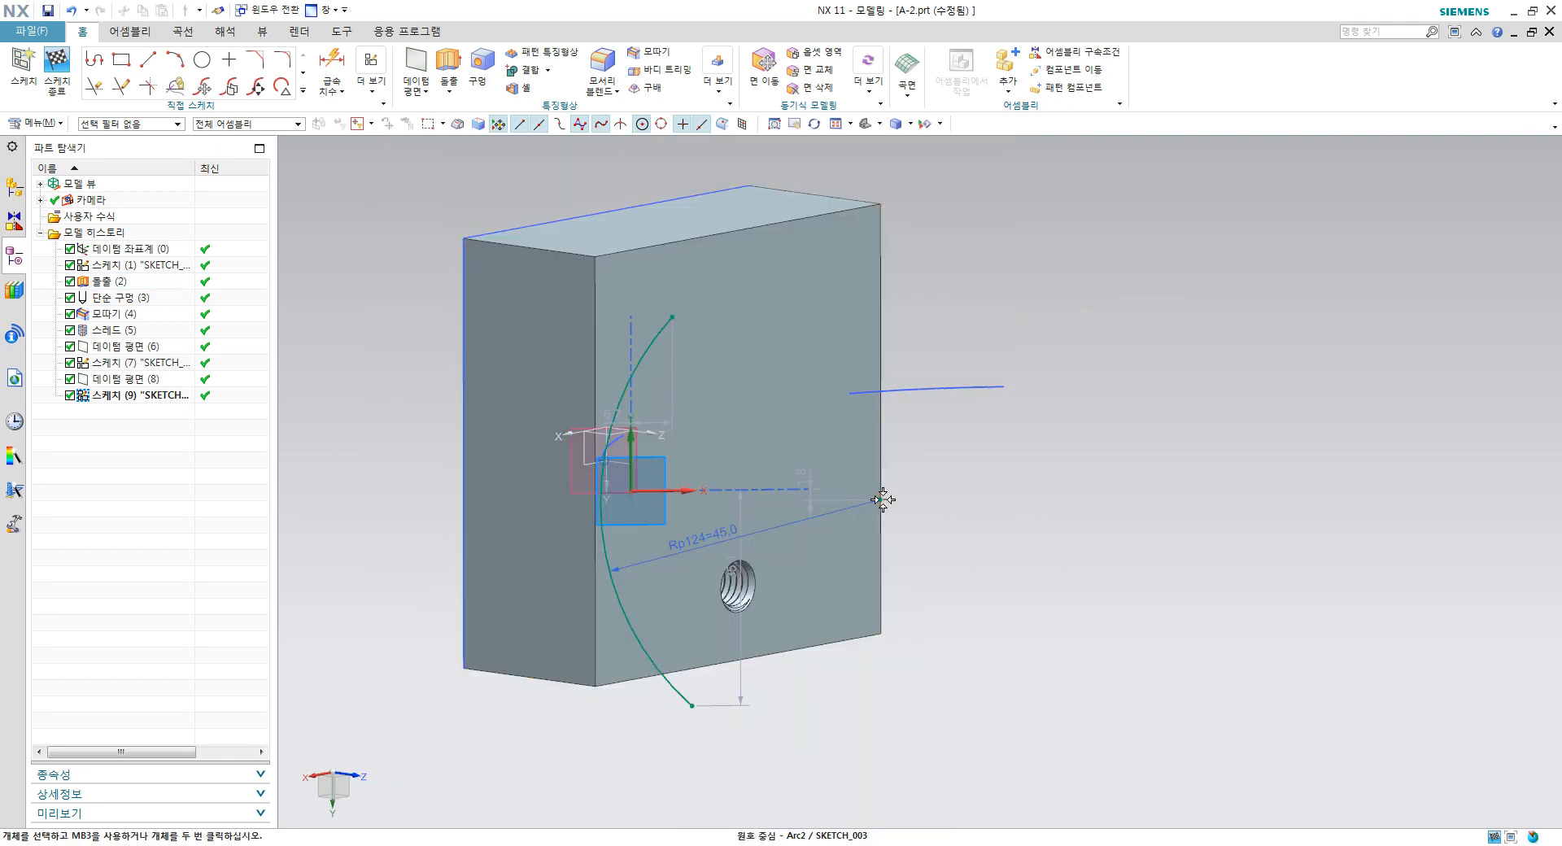
# Step: Align the 45 mm arc's centre with the 70 mm arc's end point along the sketch's X direction and finish the sketch
pyautogui.moveTo(608, 463); pyautogui.dragTo(630, 593, button='middle')
pyautogui.scroll(3, 631, 592)
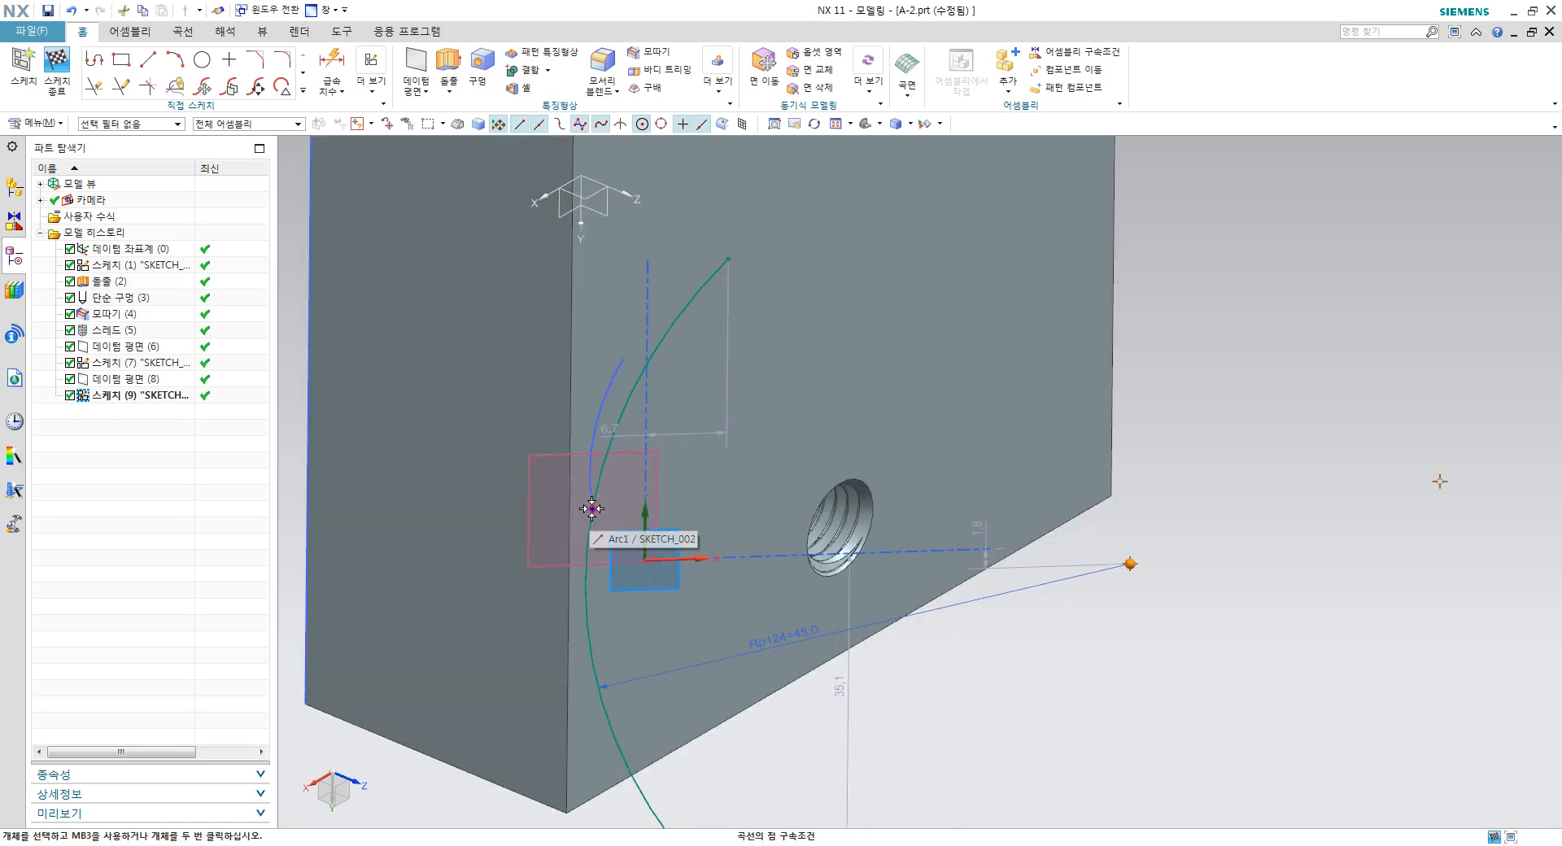
pyautogui.click(594, 511)
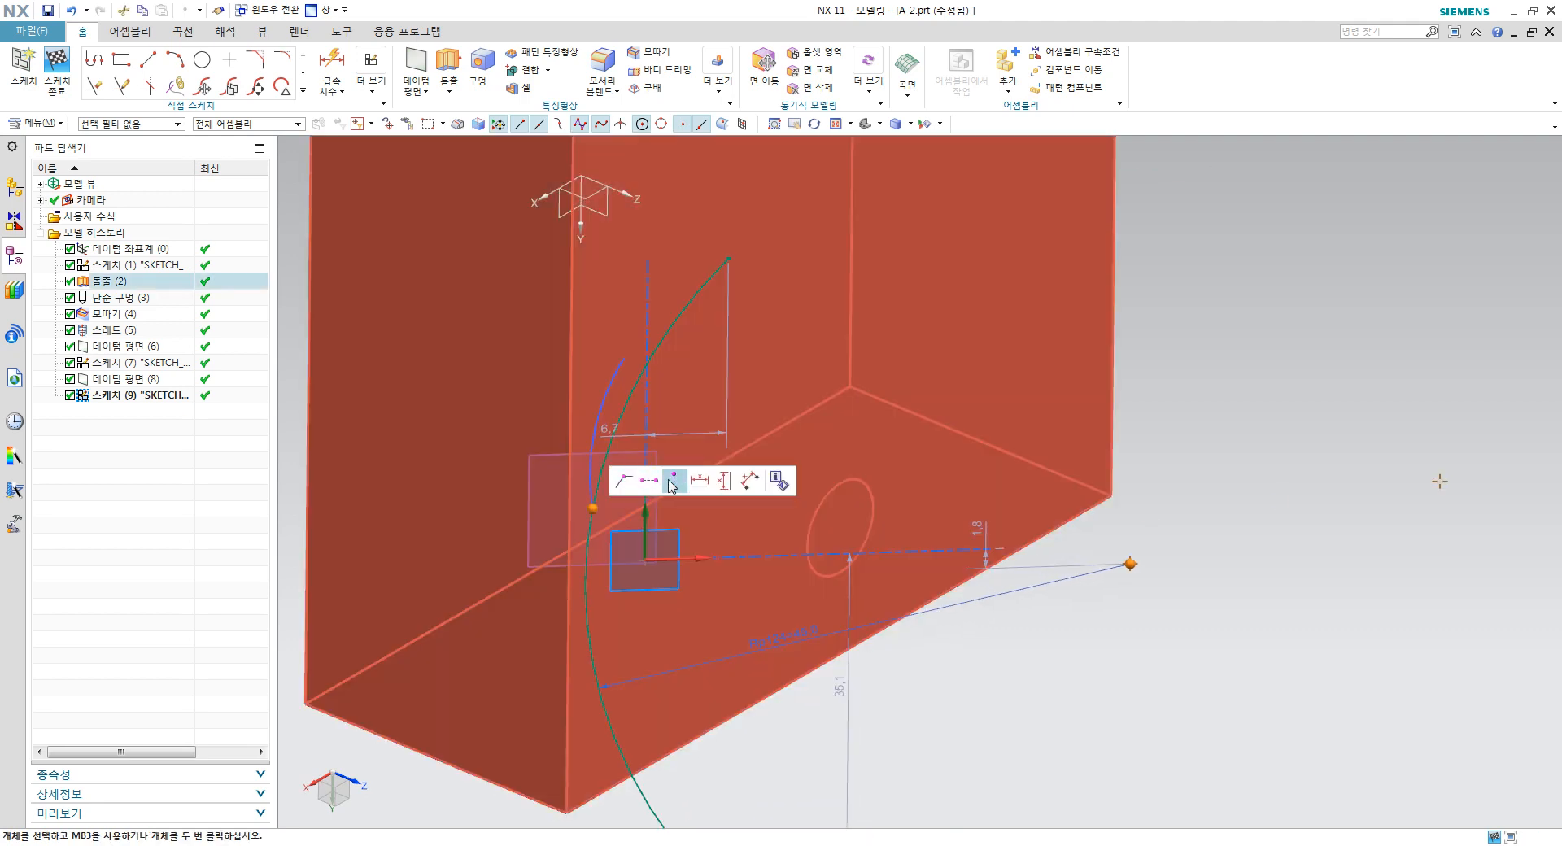
pyautogui.click(674, 481)
pyautogui.scroll(-2, 931, 539)
pyautogui.moveTo(931, 539); pyautogui.dragTo(747, 389, button='middle')
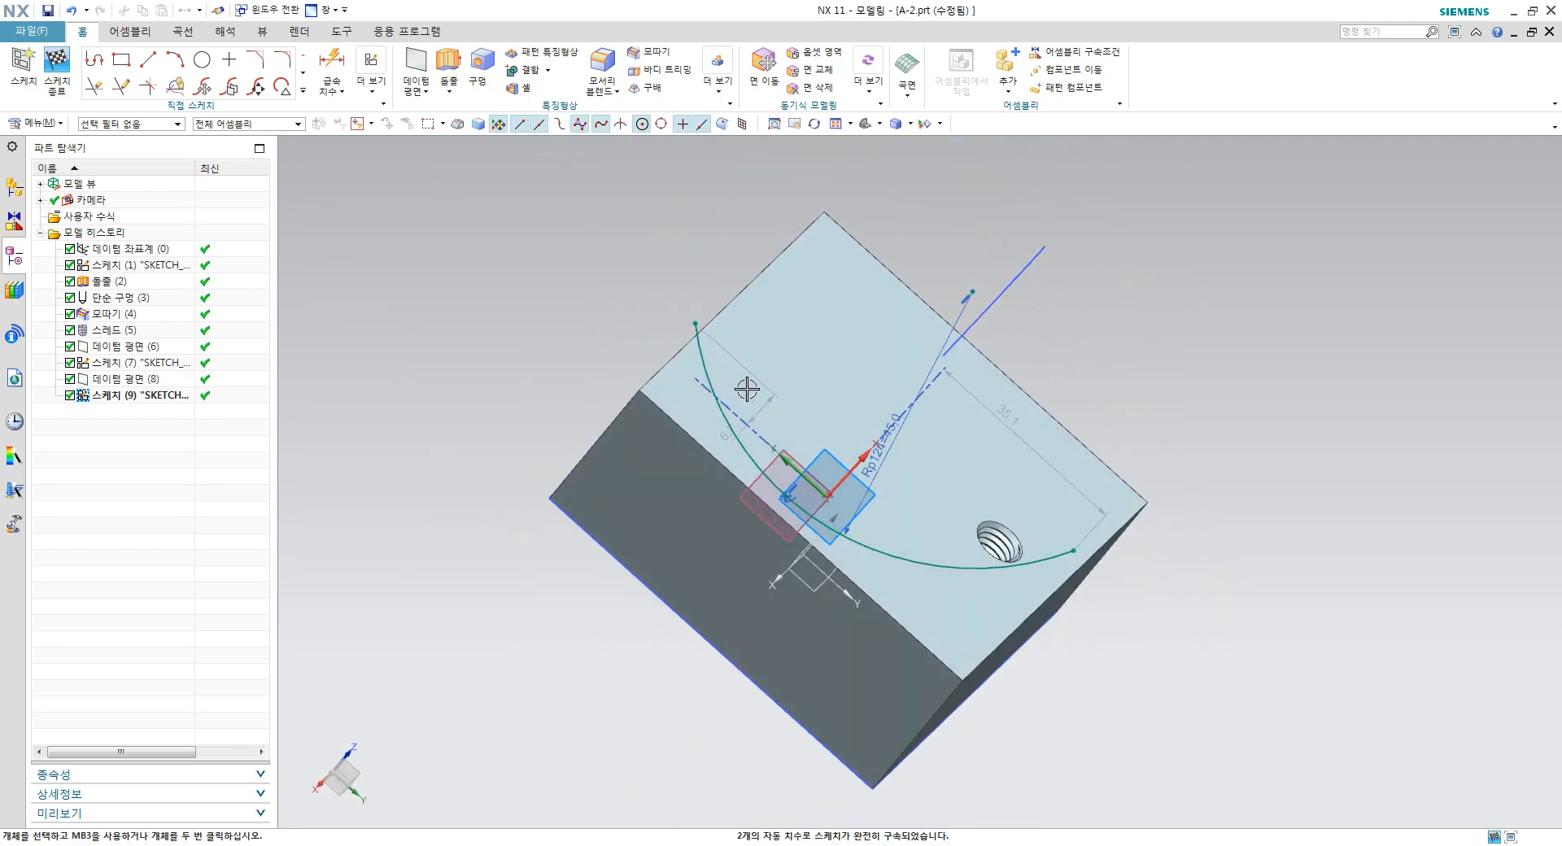
pyautogui.scroll(-2, 833, 467)
pyautogui.moveTo(833, 467); pyautogui.dragTo(1019, 470, button='middle')
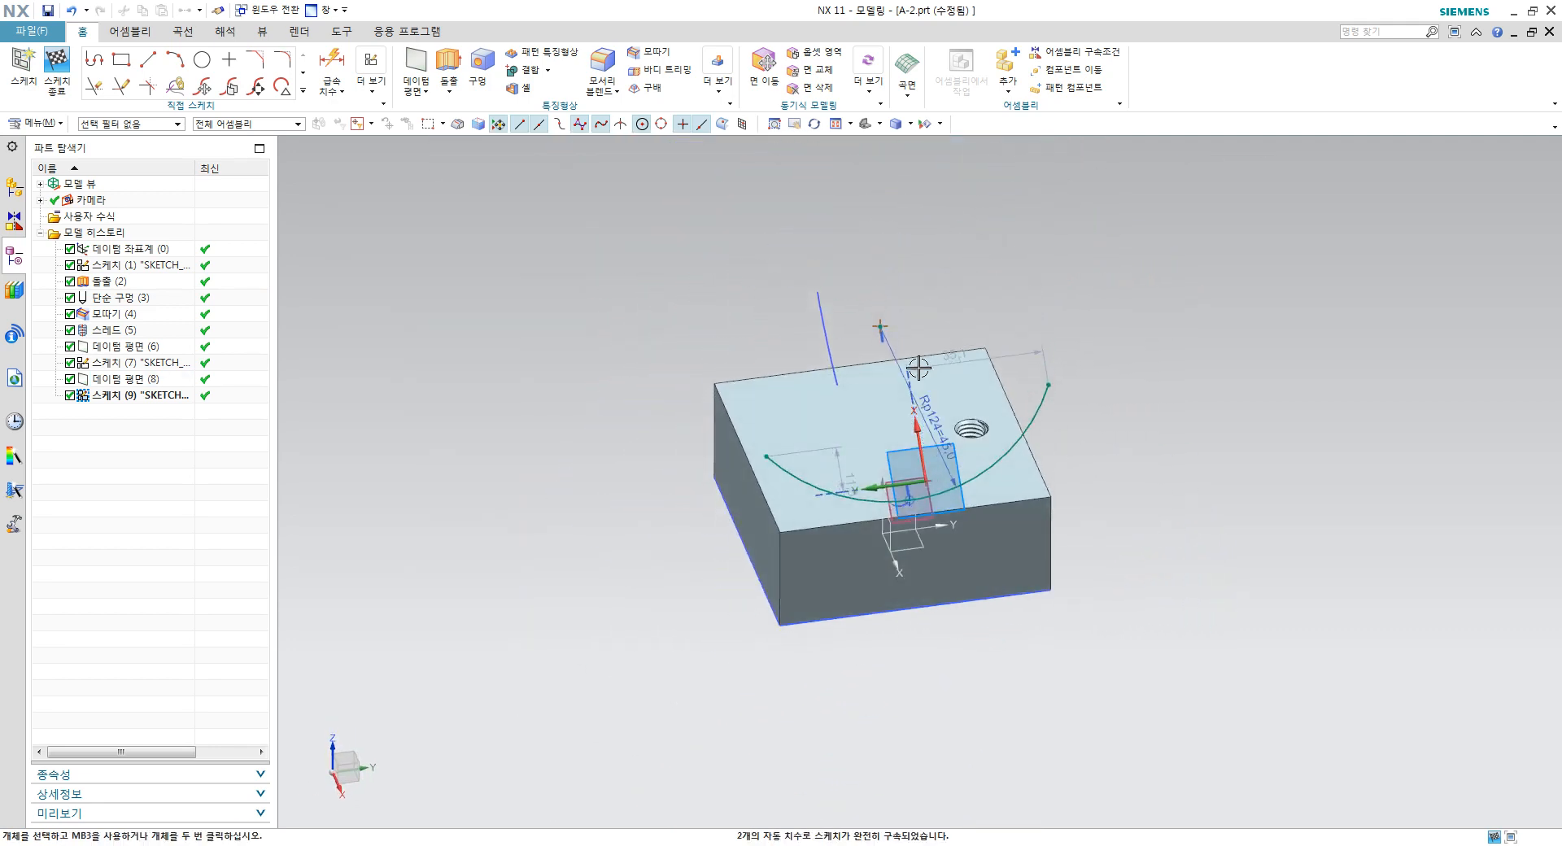
pyautogui.click(53, 72)
# Step: Create a swept surface with the 45 mm arc as section and the 70 mm arc as guide
pyautogui.moveTo(944, 521)
pyautogui.mouseDown(button='middle')
pyautogui.moveTo(1042, 495)
pyautogui.moveTo(949, 408)
pyautogui.mouseUp(button='middle')
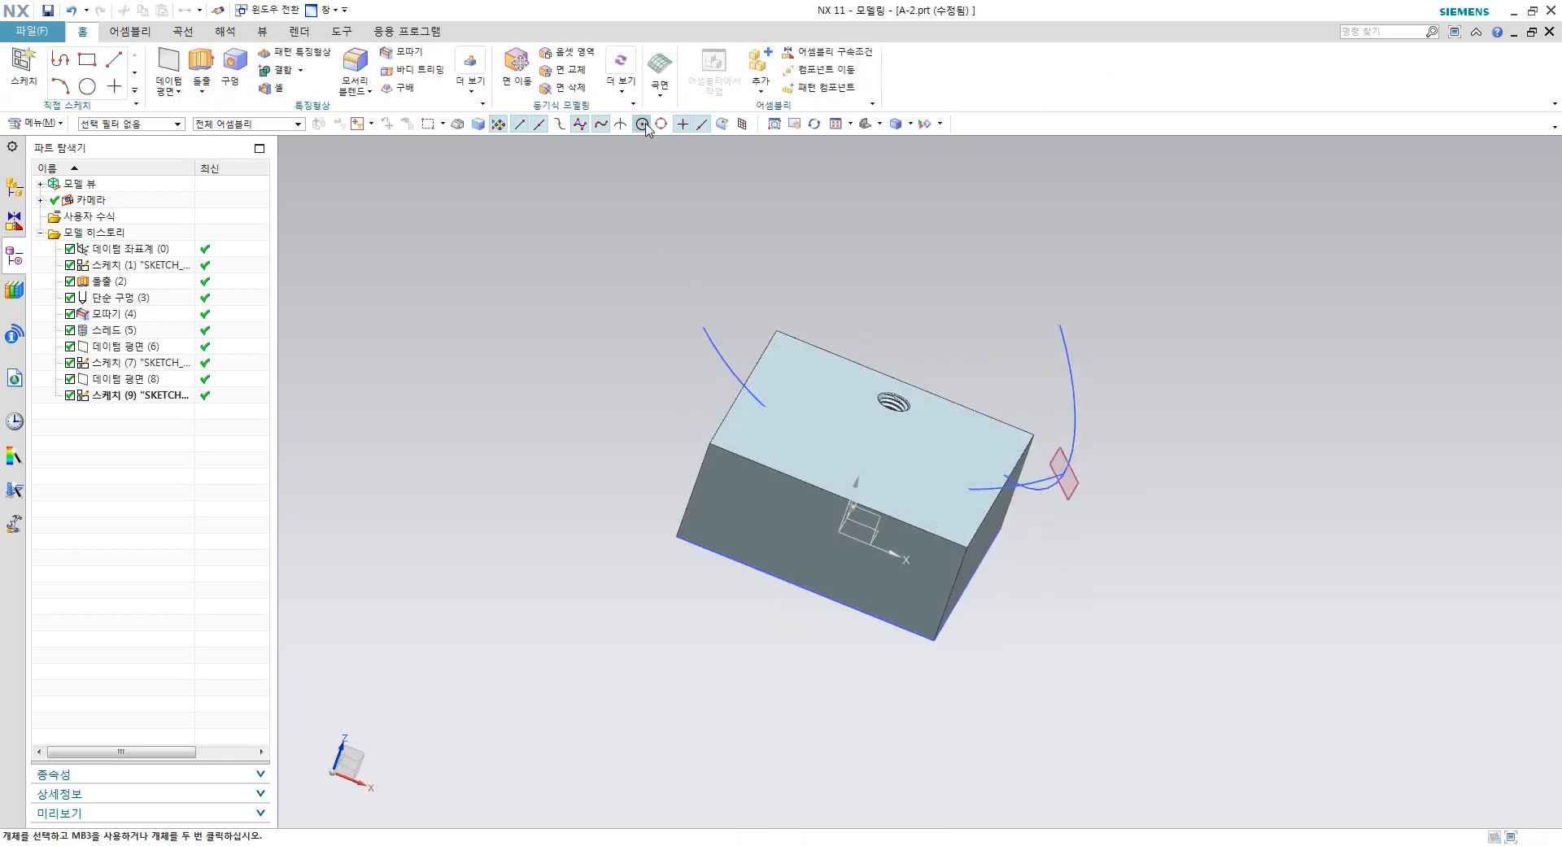
pyautogui.click(659, 96)
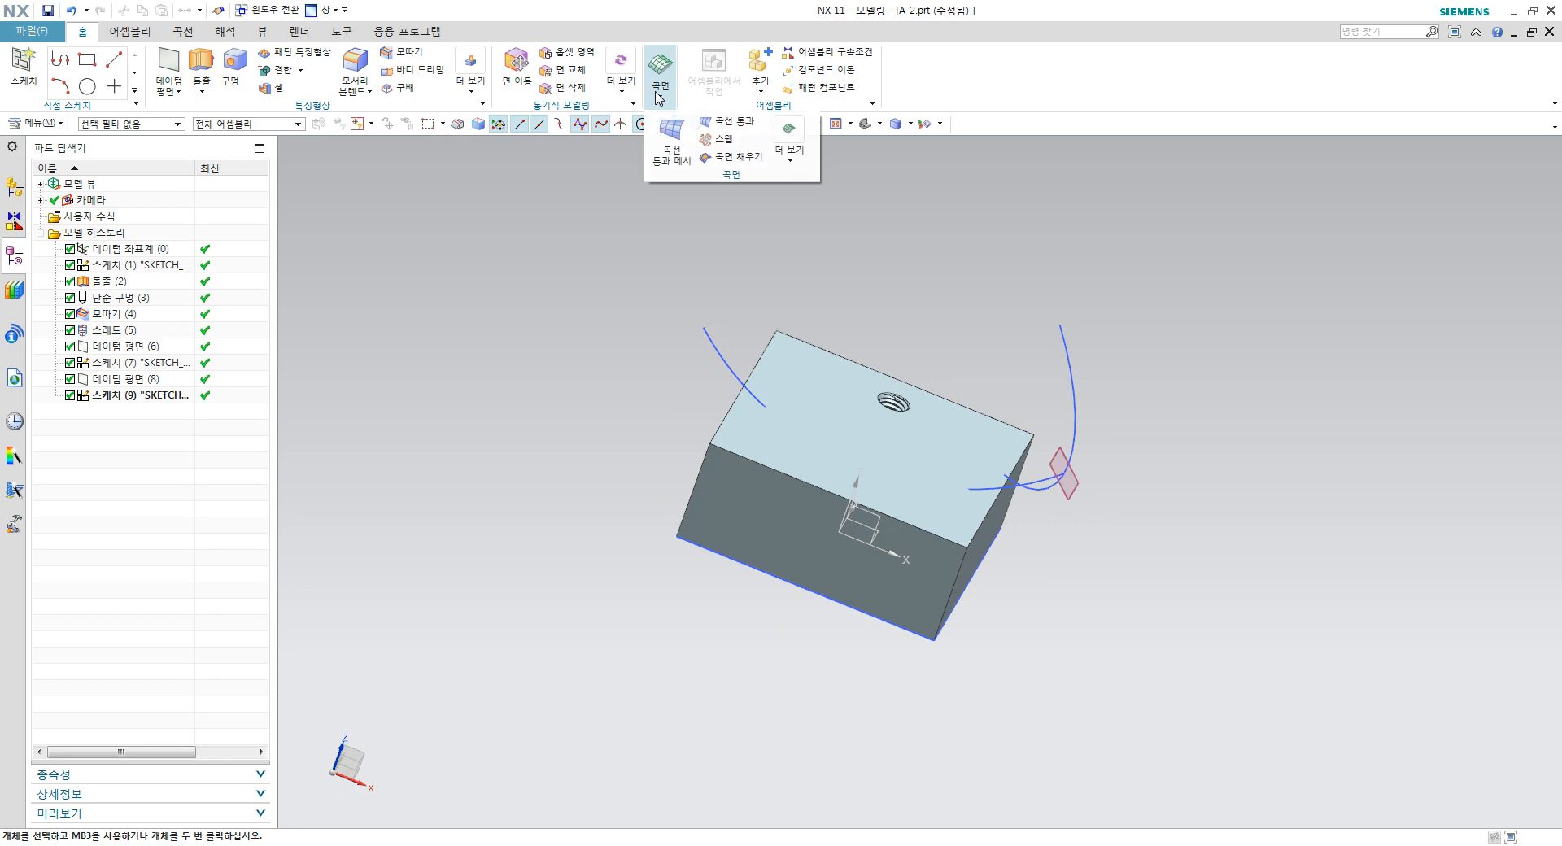
pyautogui.click(721, 146)
pyautogui.click(1065, 349)
pyautogui.click(286, 275)
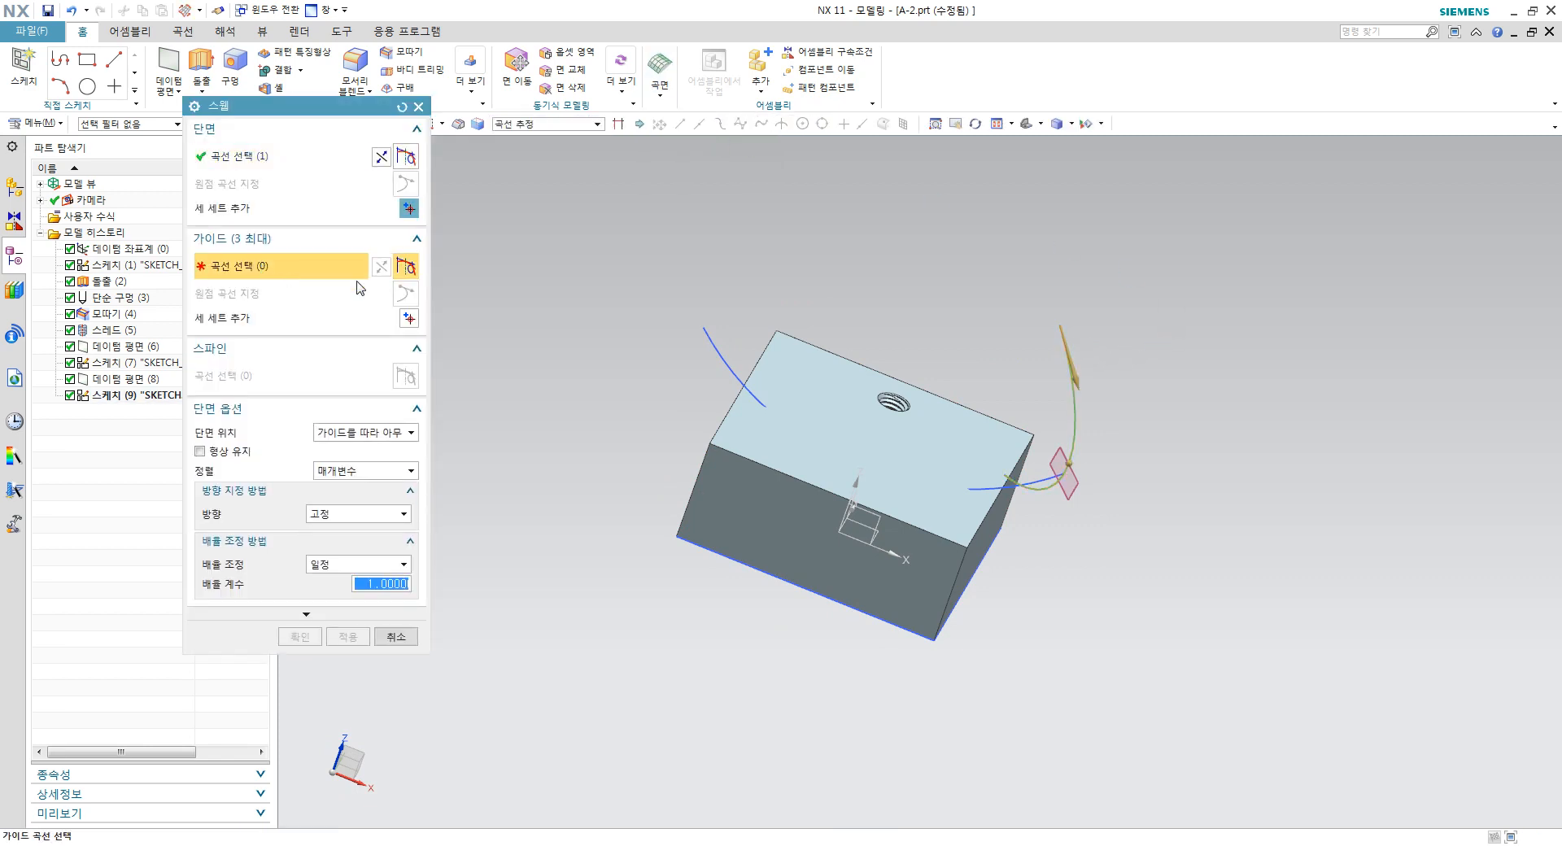
pyautogui.click(1006, 487)
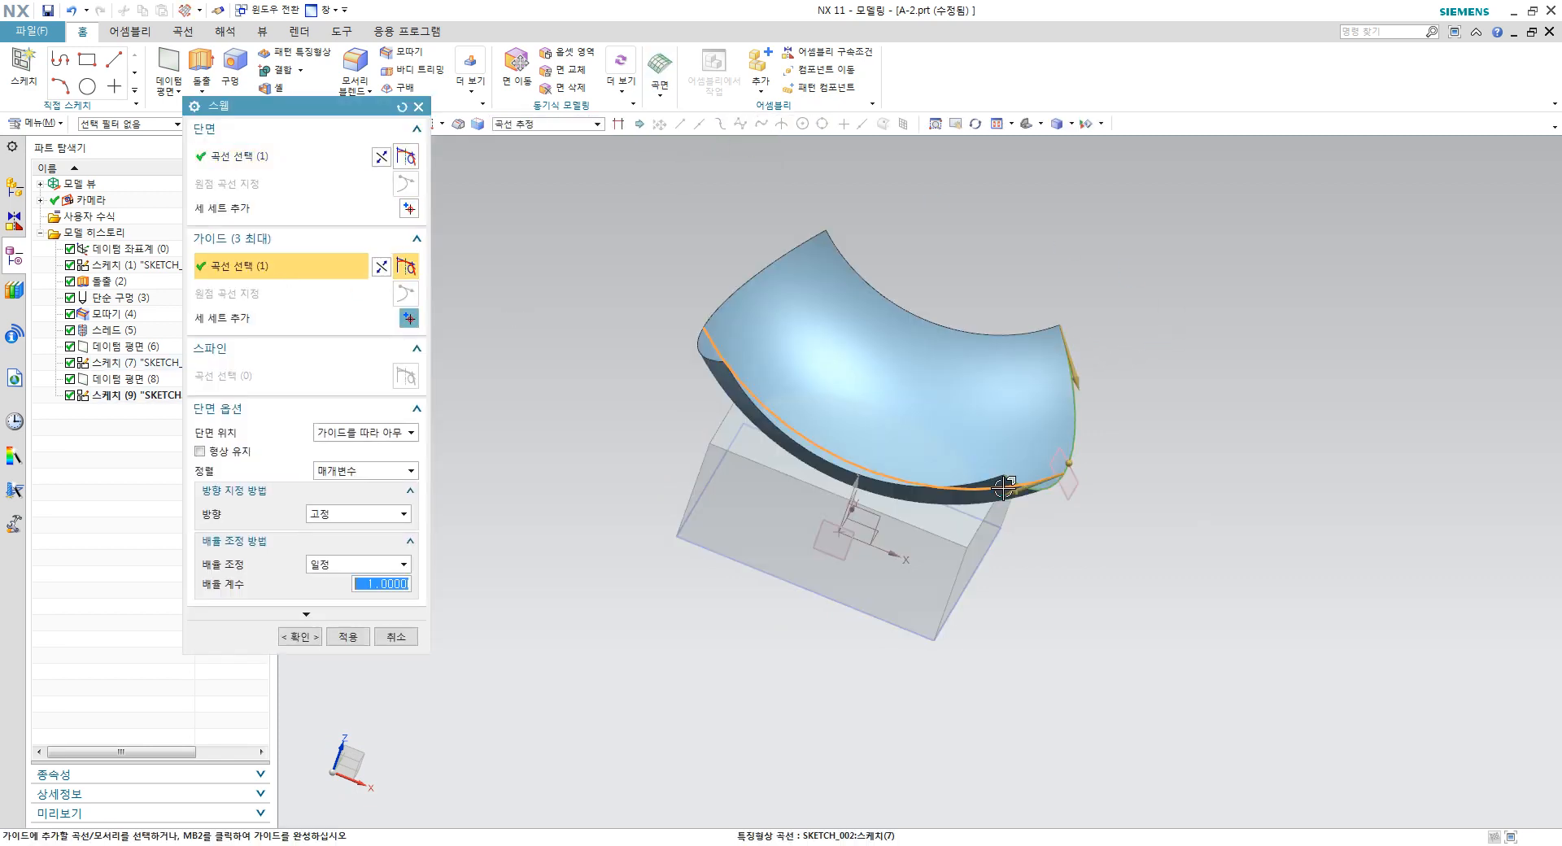
pyautogui.moveTo(1144, 508); pyautogui.dragTo(1151, 435, button='middle')
pyautogui.click(299, 637)
# Step: Hide the block's base sketch, both arc sketches and their two datum planes
pyautogui.moveTo(919, 383); pyautogui.dragTo(984, 391, button='middle')
pyautogui.rightClick(156, 272)
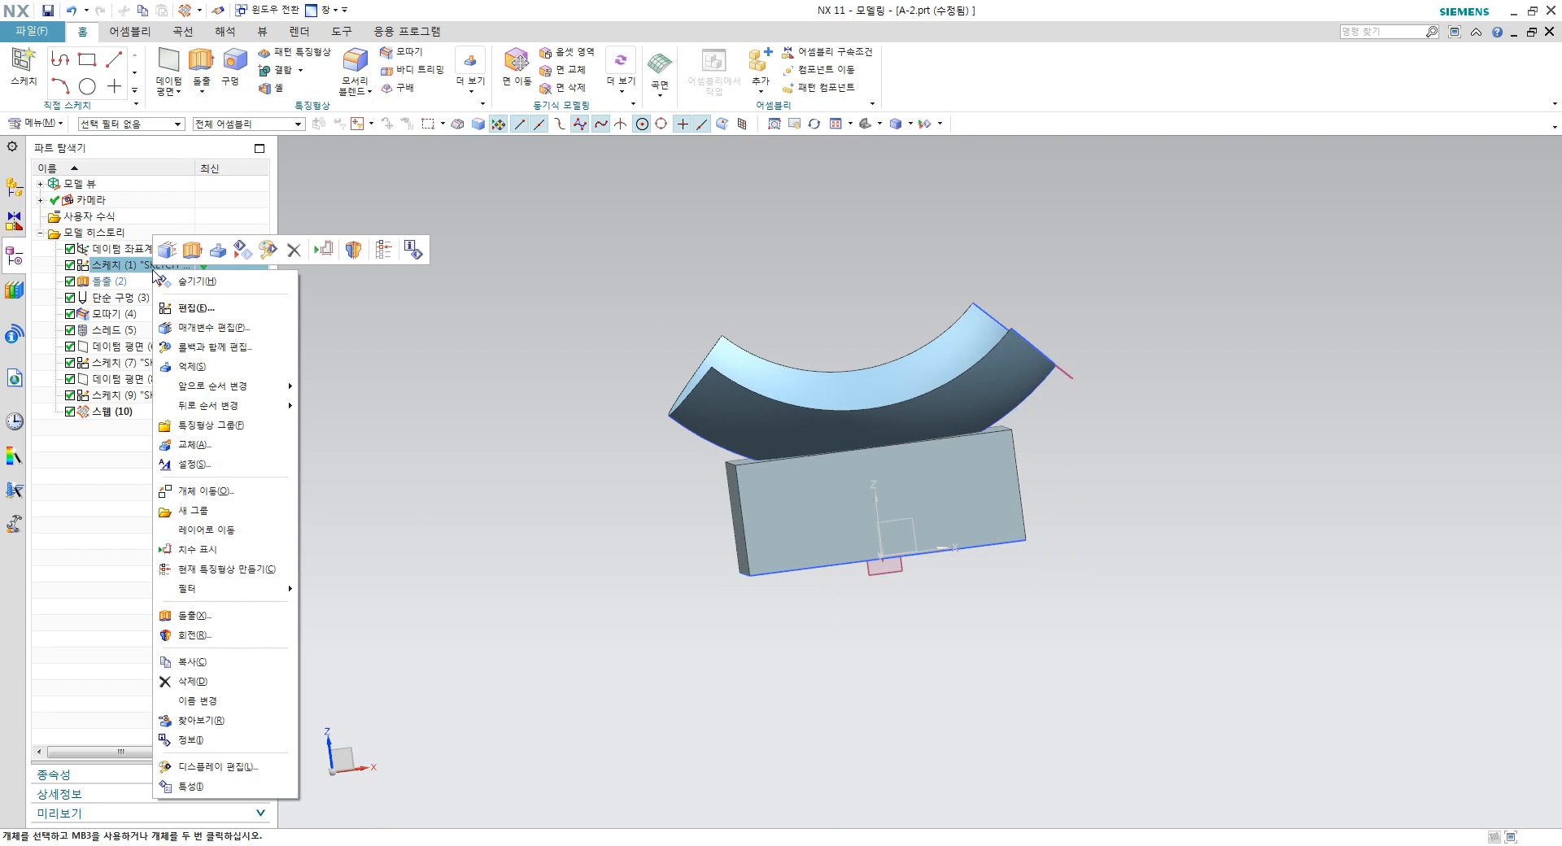
pyautogui.click(238, 255)
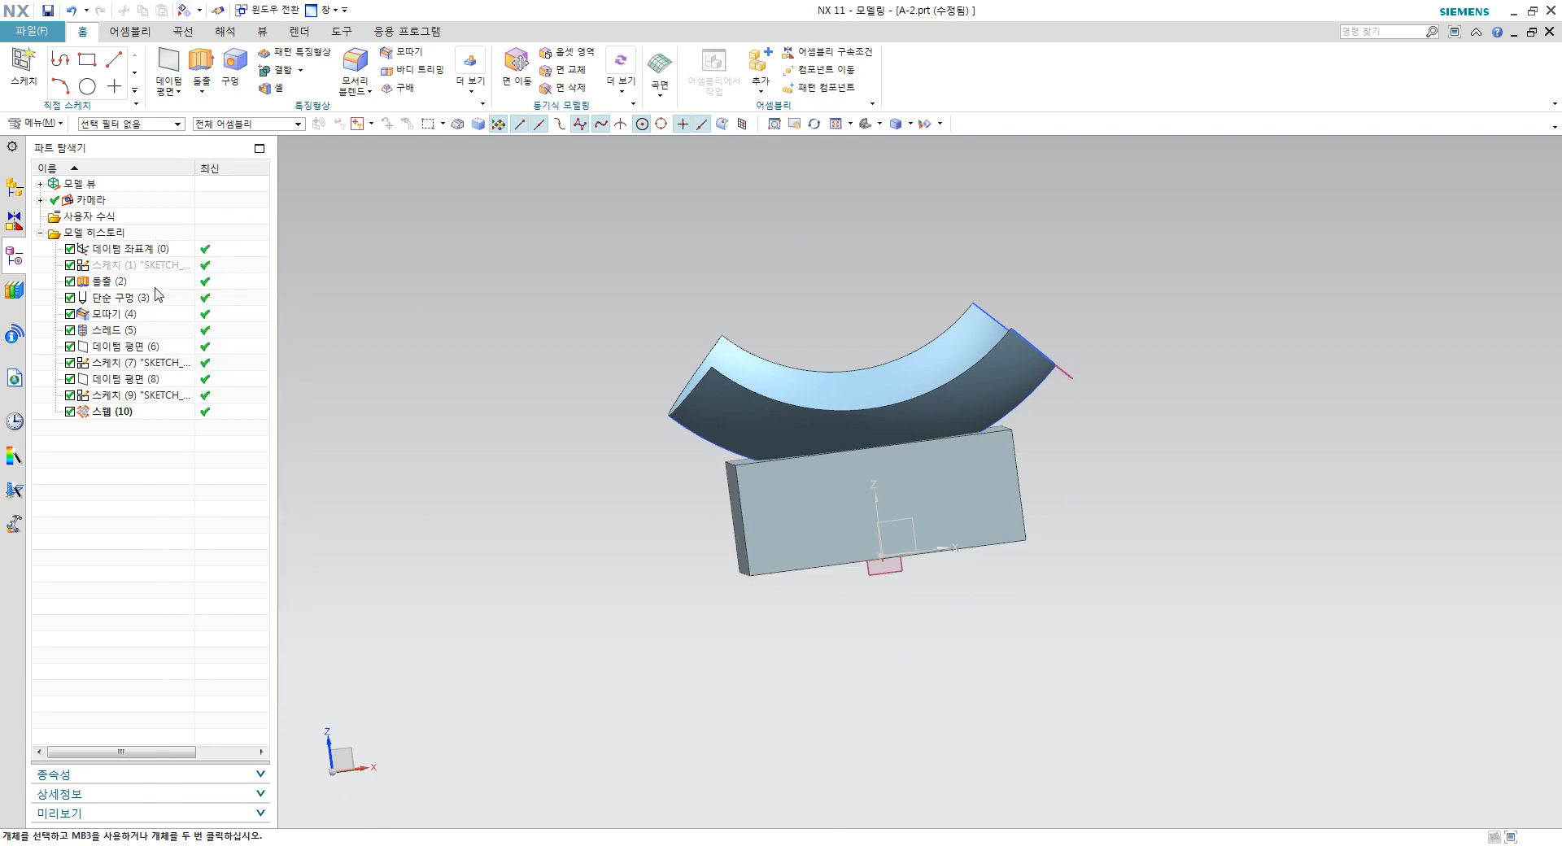
pyautogui.rightClick(128, 352)
pyautogui.click(211, 299)
pyautogui.moveTo(1078, 352); pyautogui.dragTo(532, 405, button='middle')
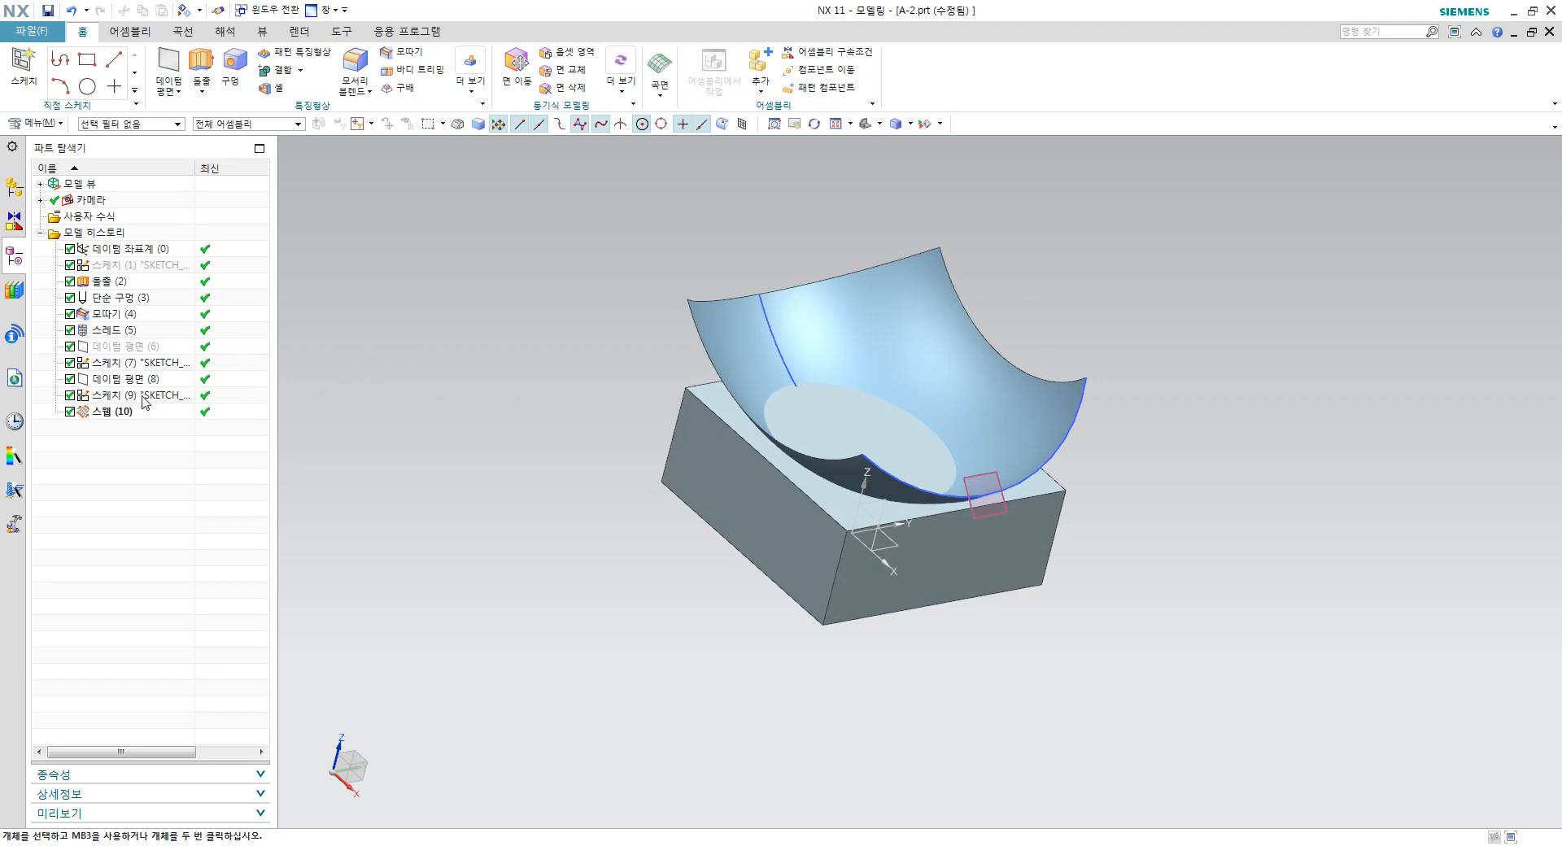
pyautogui.rightClick(118, 368)
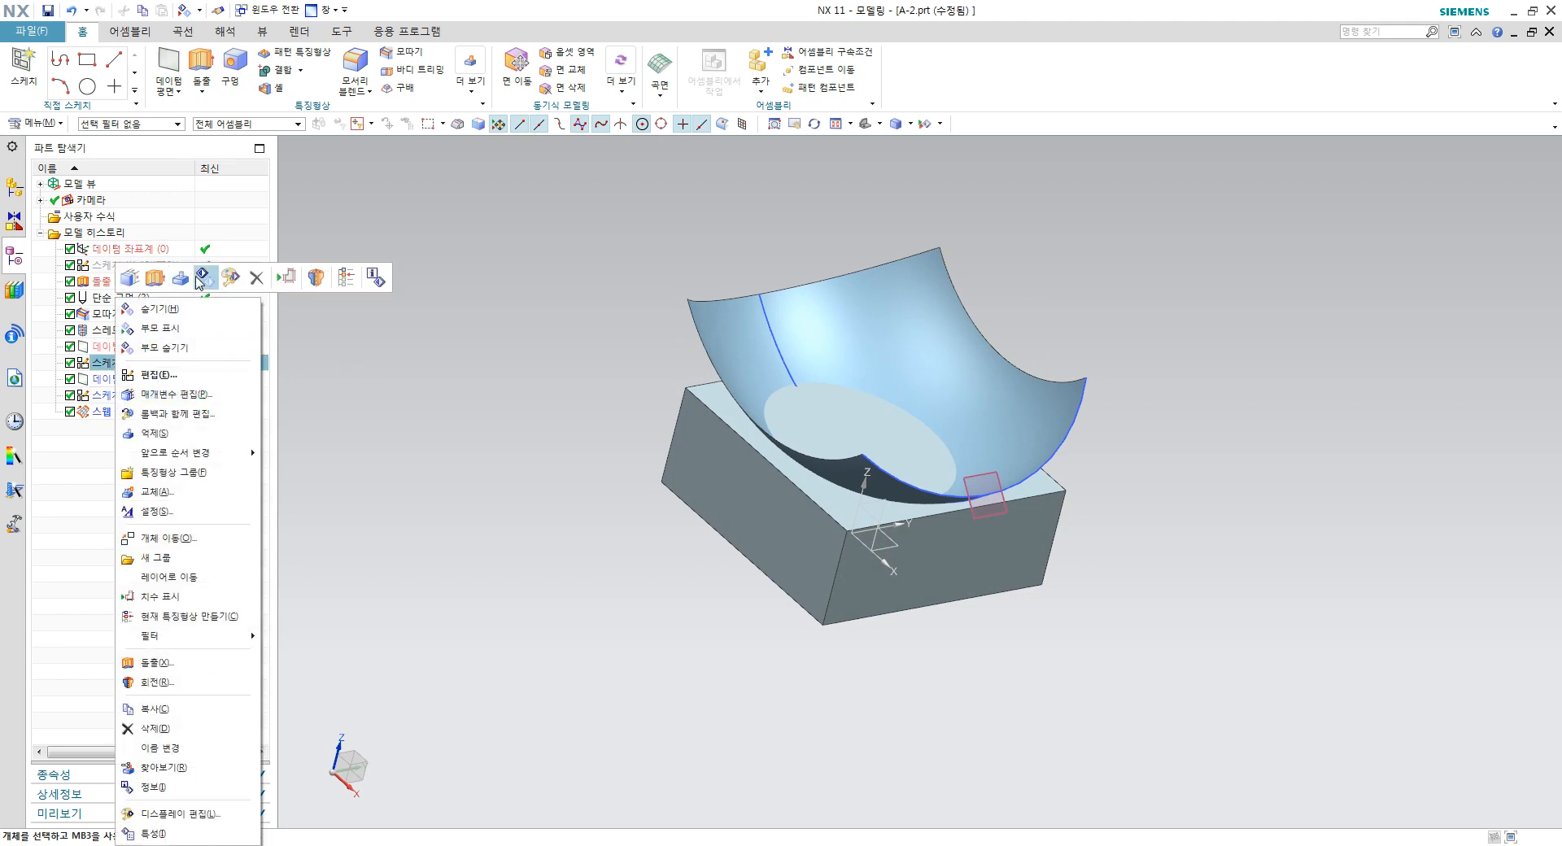
pyautogui.click(195, 309)
pyautogui.rightClick(138, 387)
pyautogui.click(194, 328)
pyautogui.rightClick(158, 397)
pyautogui.click(195, 318)
# Step: Trim the block with the swept surface, reversing the direction to remove the material inside the bowl
pyautogui.moveTo(1017, 586); pyautogui.dragTo(1095, 497, button='middle')
pyautogui.keyDown('shift'); pyautogui.moveTo(1112, 366); pyautogui.dragTo(1016, 440, button='middle'); pyautogui.keyUp('shift')
pyautogui.scroll(2, 1016, 440)
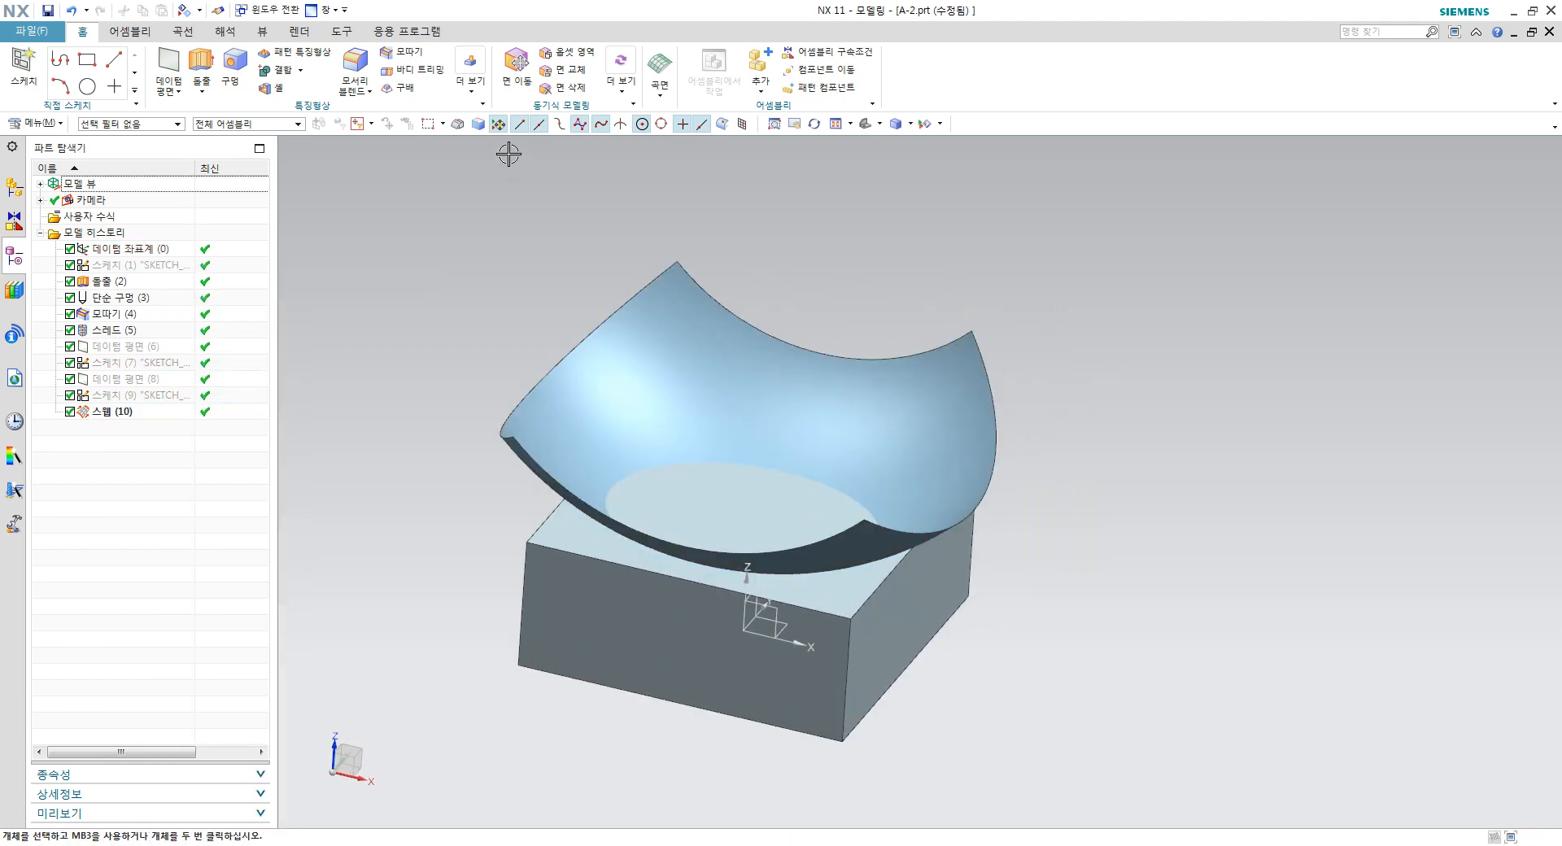
pyautogui.click(404, 73)
pyautogui.click(698, 586)
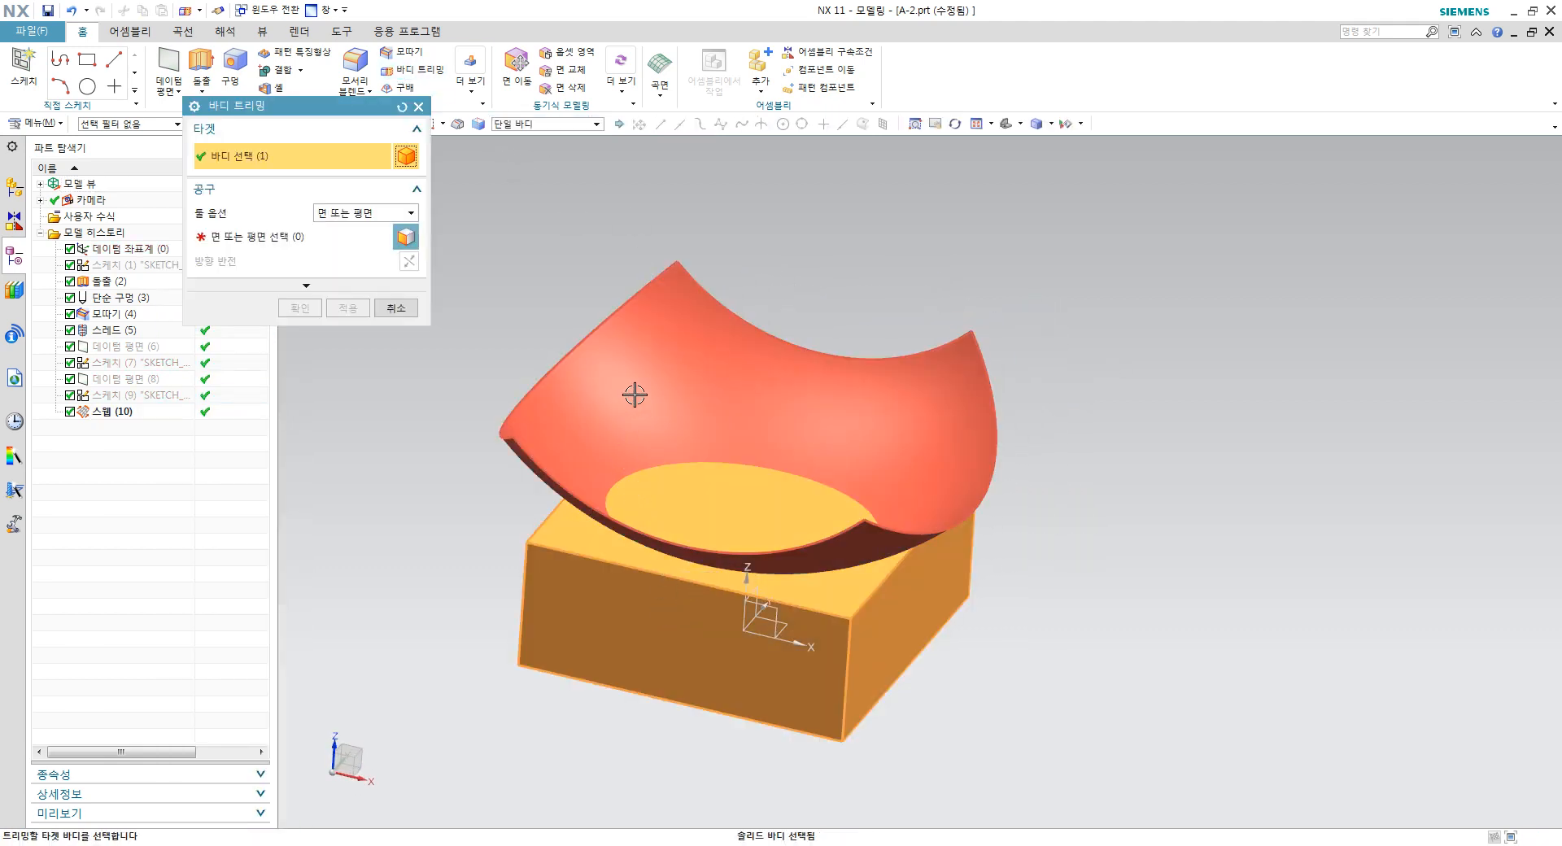
pyautogui.scroll(2, 611, 367)
pyautogui.click(687, 327)
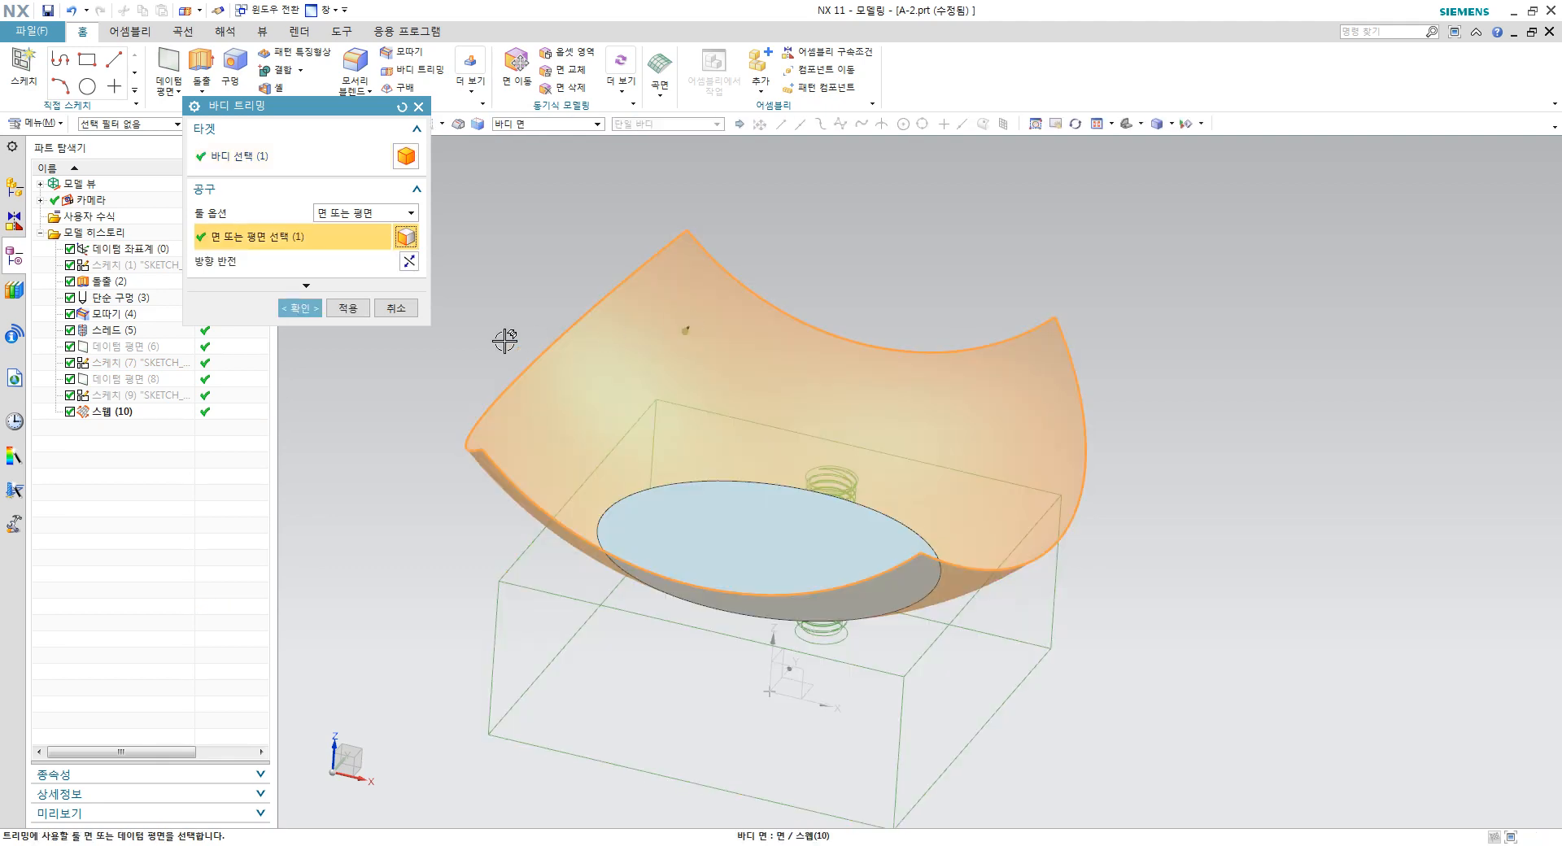
pyautogui.click(411, 261)
pyautogui.click(293, 310)
# Step: Hide the swept surface so that only the trimmed block is displayed
pyautogui.rightClick(705, 287)
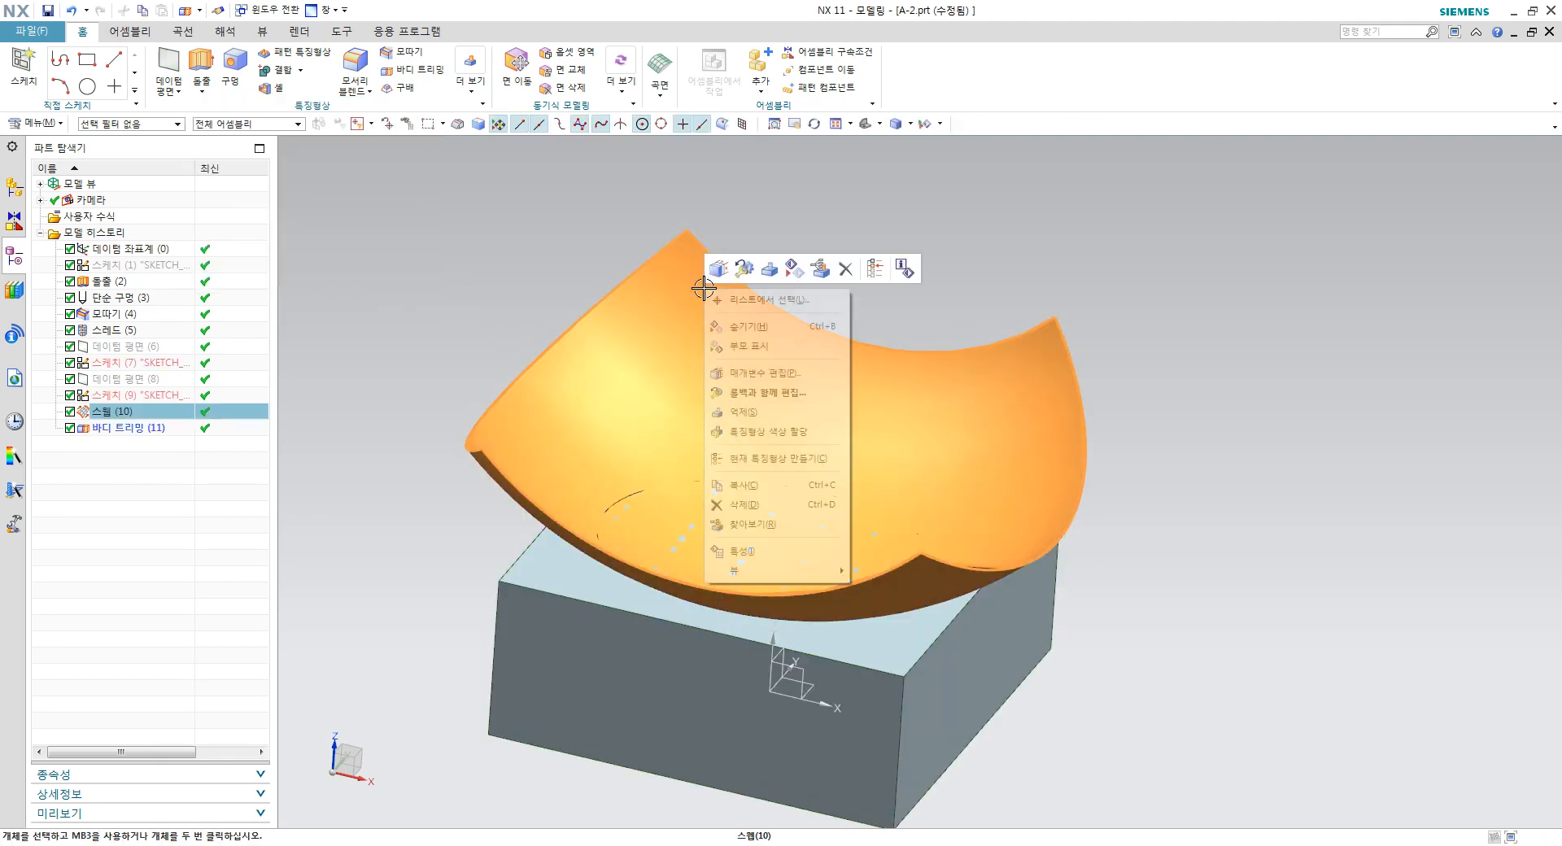
pyautogui.click(765, 325)
pyautogui.moveTo(834, 386); pyautogui.dragTo(932, 506, button='middle')
pyautogui.moveTo(920, 563); pyautogui.dragTo(955, 519, button='middle')
pyautogui.scroll(2, 933, 554)
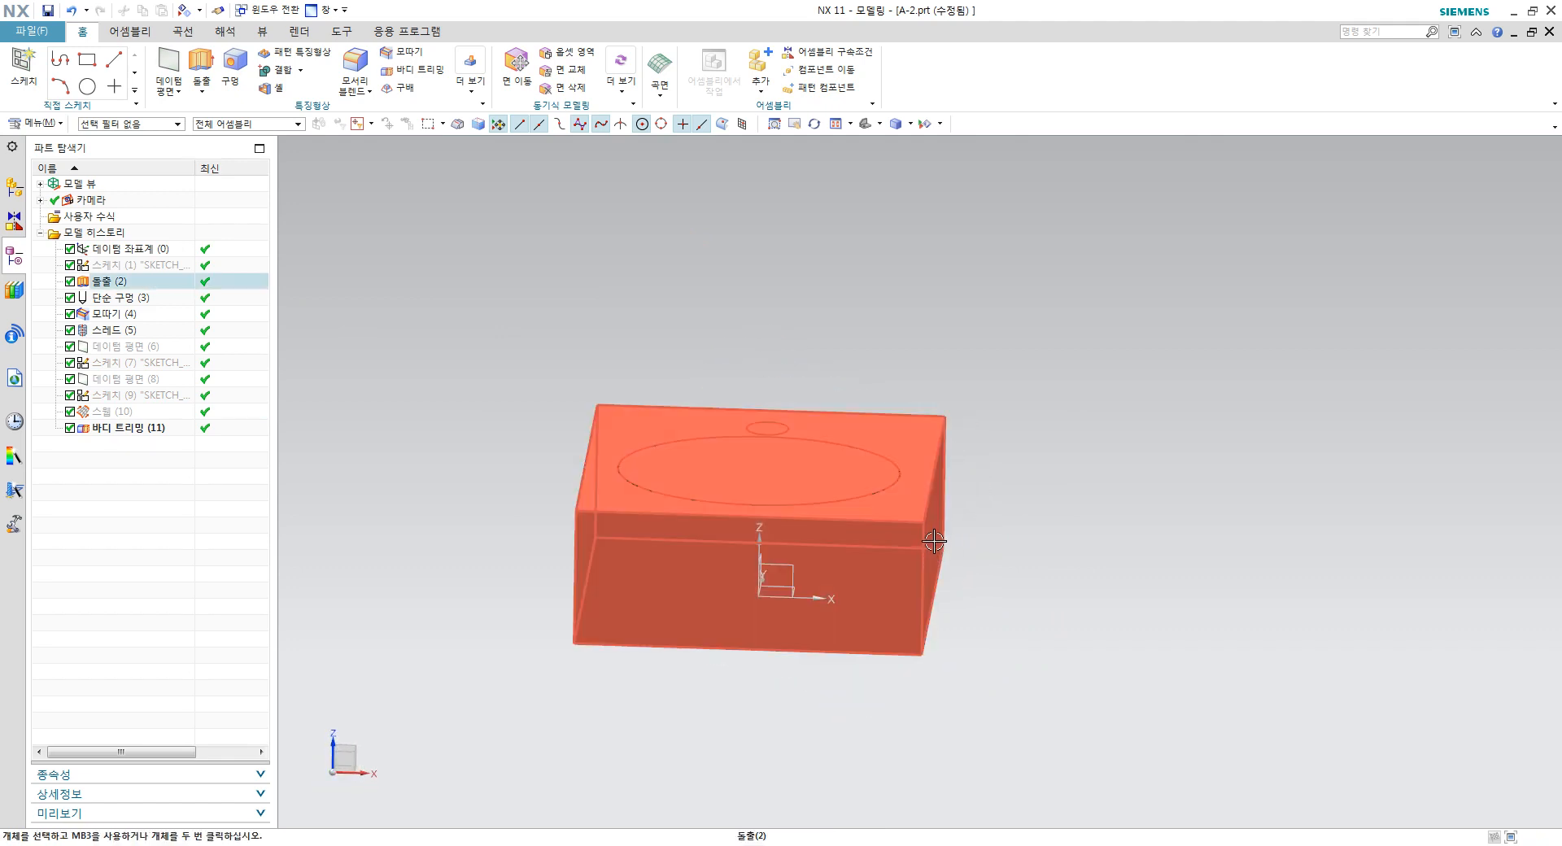
# Step: Create a datum plane offset 2 mm below the block's upper face
pyautogui.moveTo(936, 538); pyautogui.dragTo(766, 387, button='middle')
pyautogui.scroll(2, 766, 388)
pyautogui.click(179, 76)
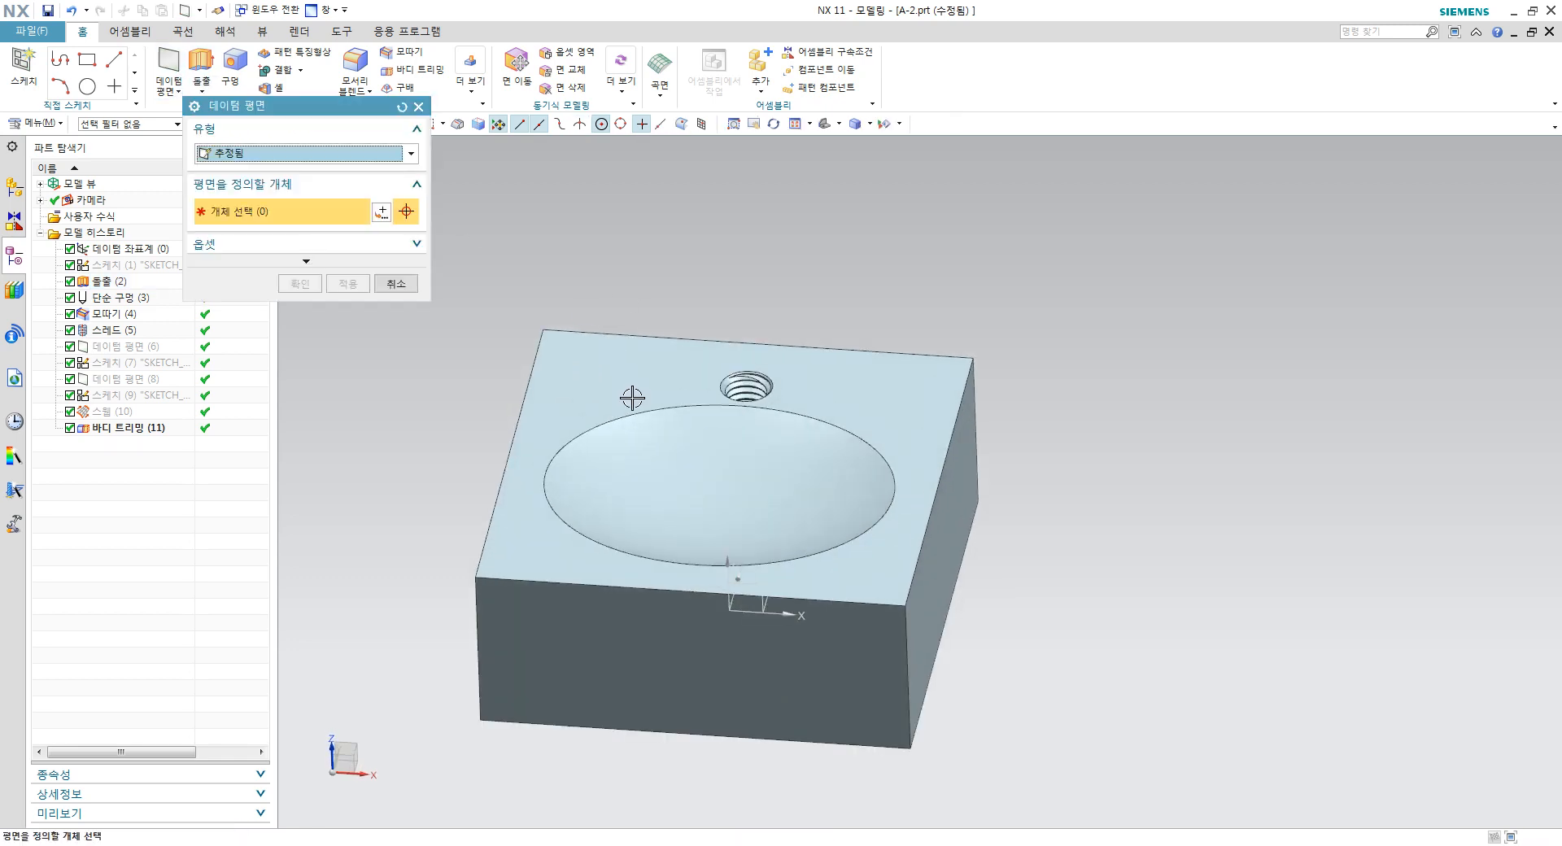
pyautogui.click(601, 376)
pyautogui.write('2')
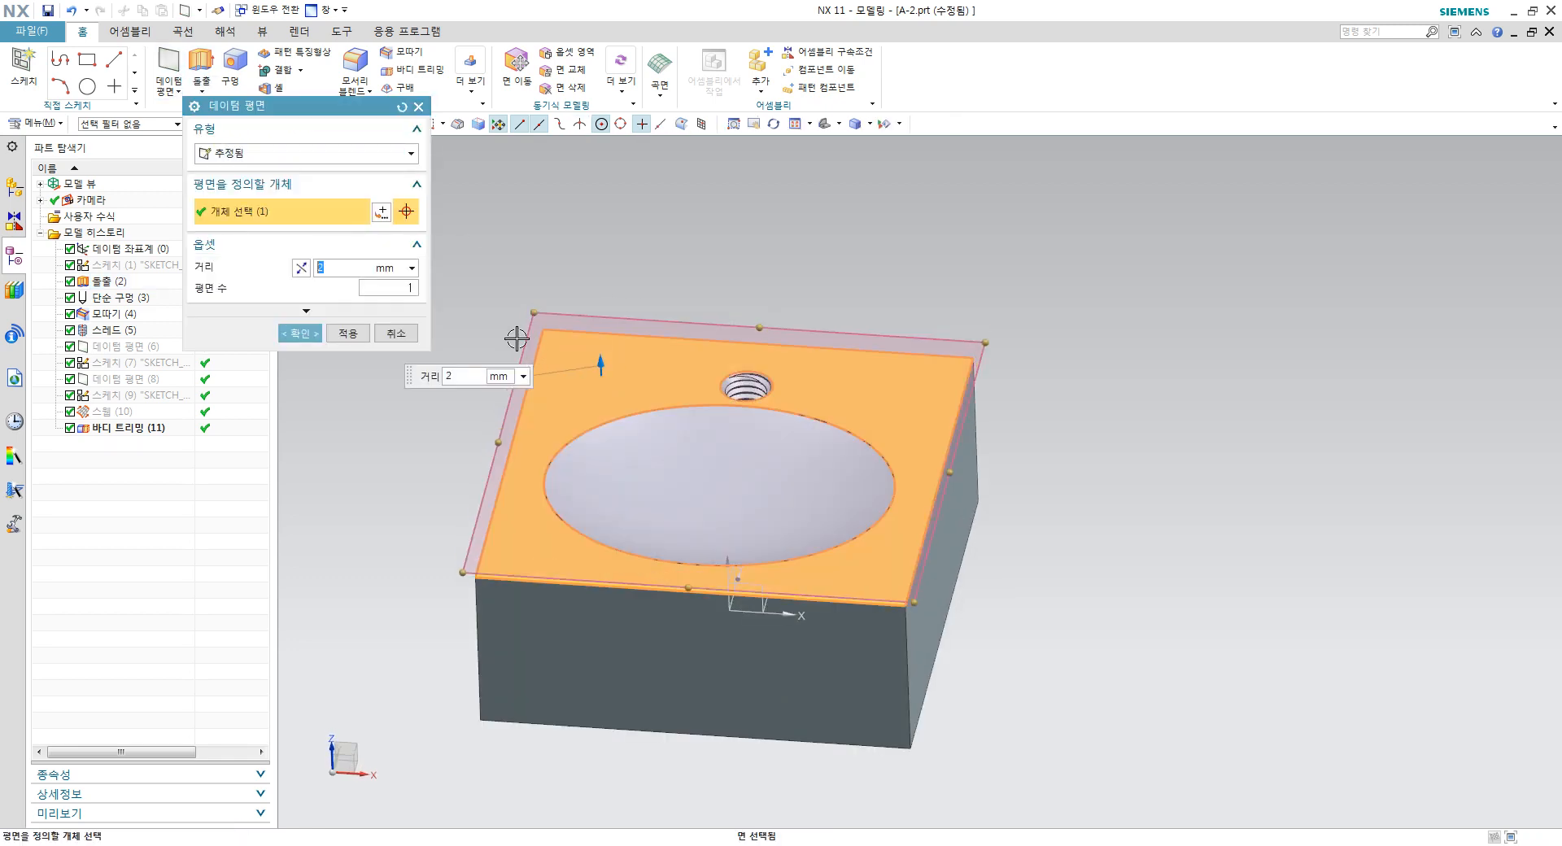
pyautogui.moveTo(1102, 433); pyautogui.dragTo(976, 321, button='middle')
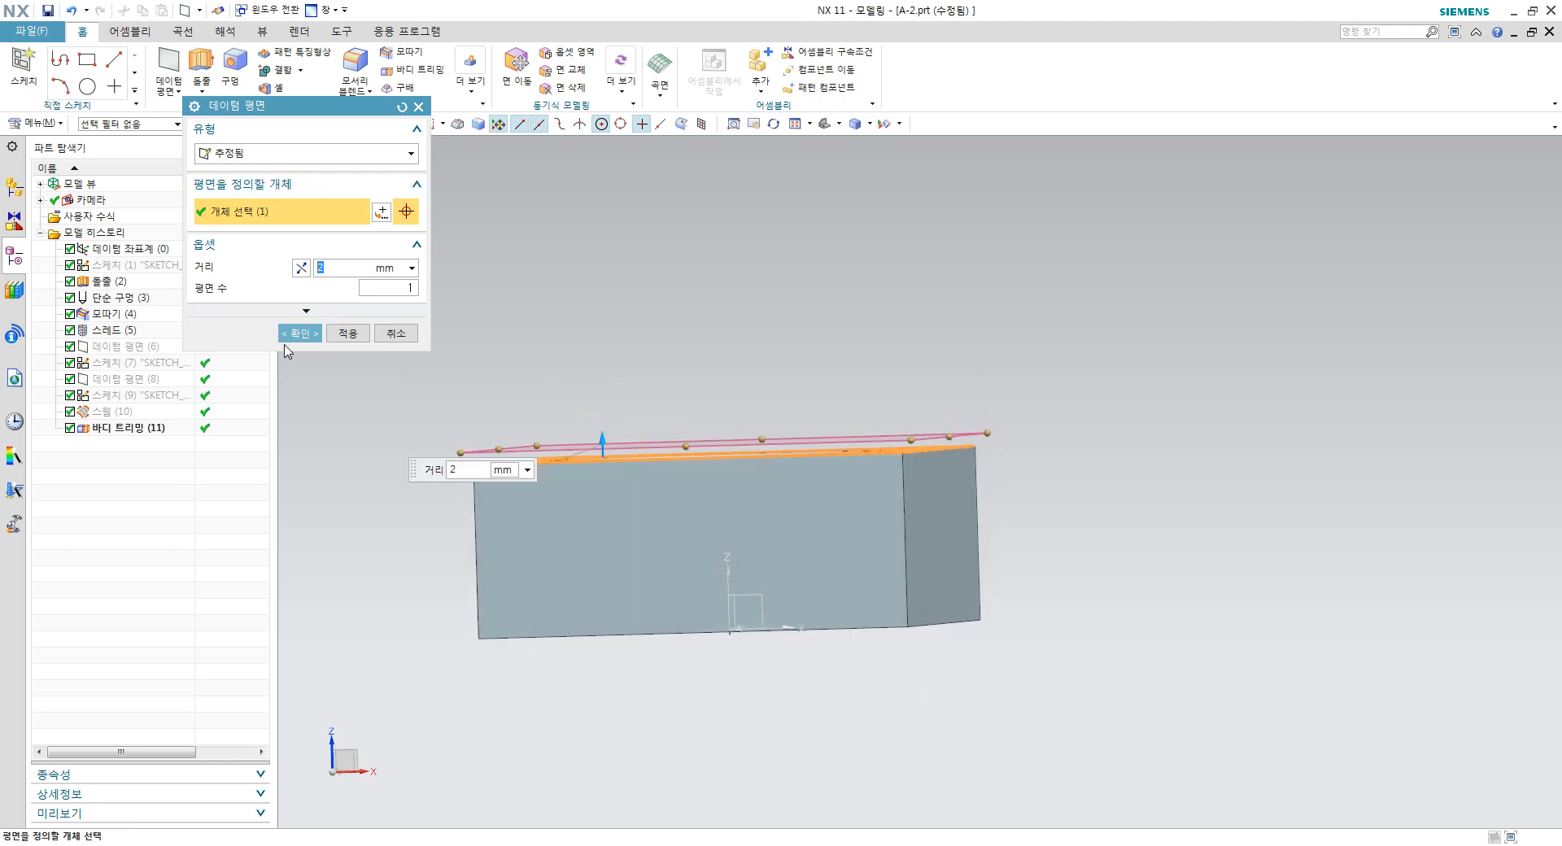
pyautogui.click(302, 266)
pyautogui.click(307, 339)
# Step: Start a new sketch on the datum plane 2 mm below the upper face
pyautogui.moveTo(753, 351); pyautogui.dragTo(760, 418, button='middle')
pyautogui.click(24, 69)
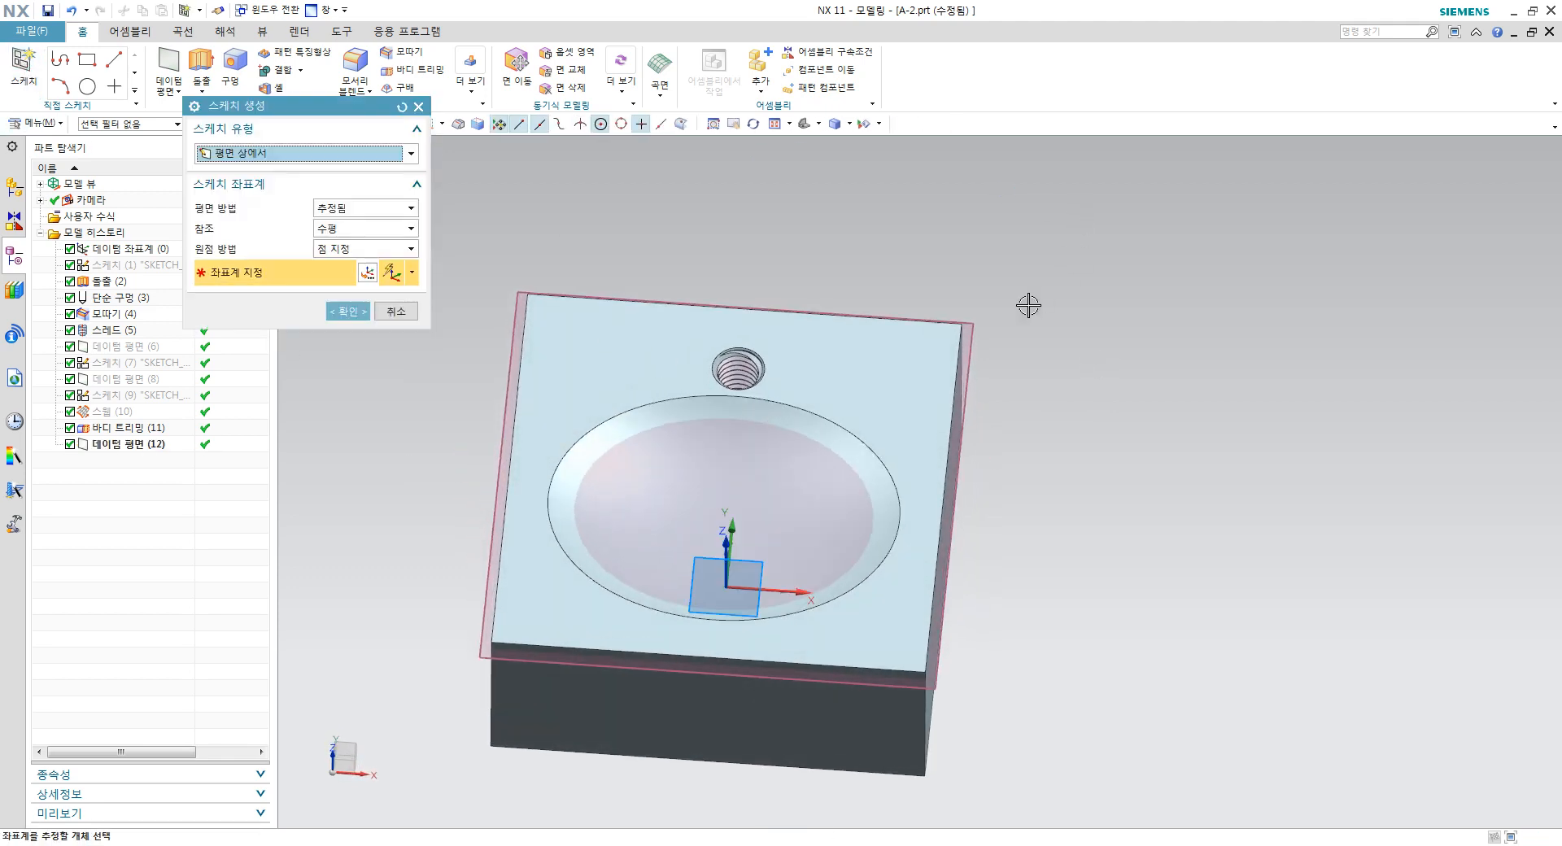
pyautogui.click(979, 336)
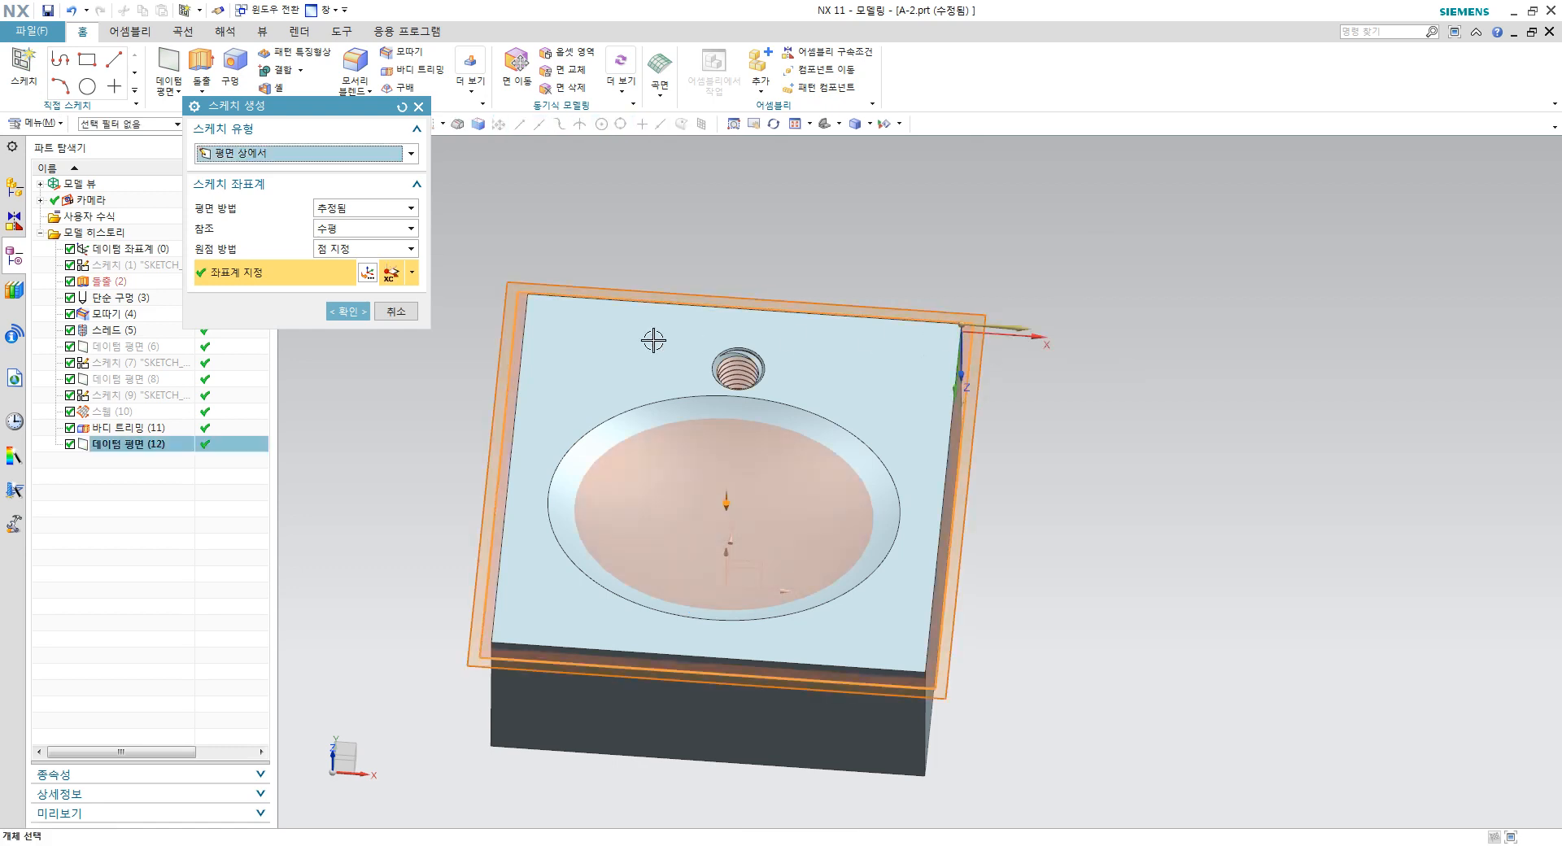
pyautogui.moveTo(1122, 349); pyautogui.dragTo(1124, 293, button='middle')
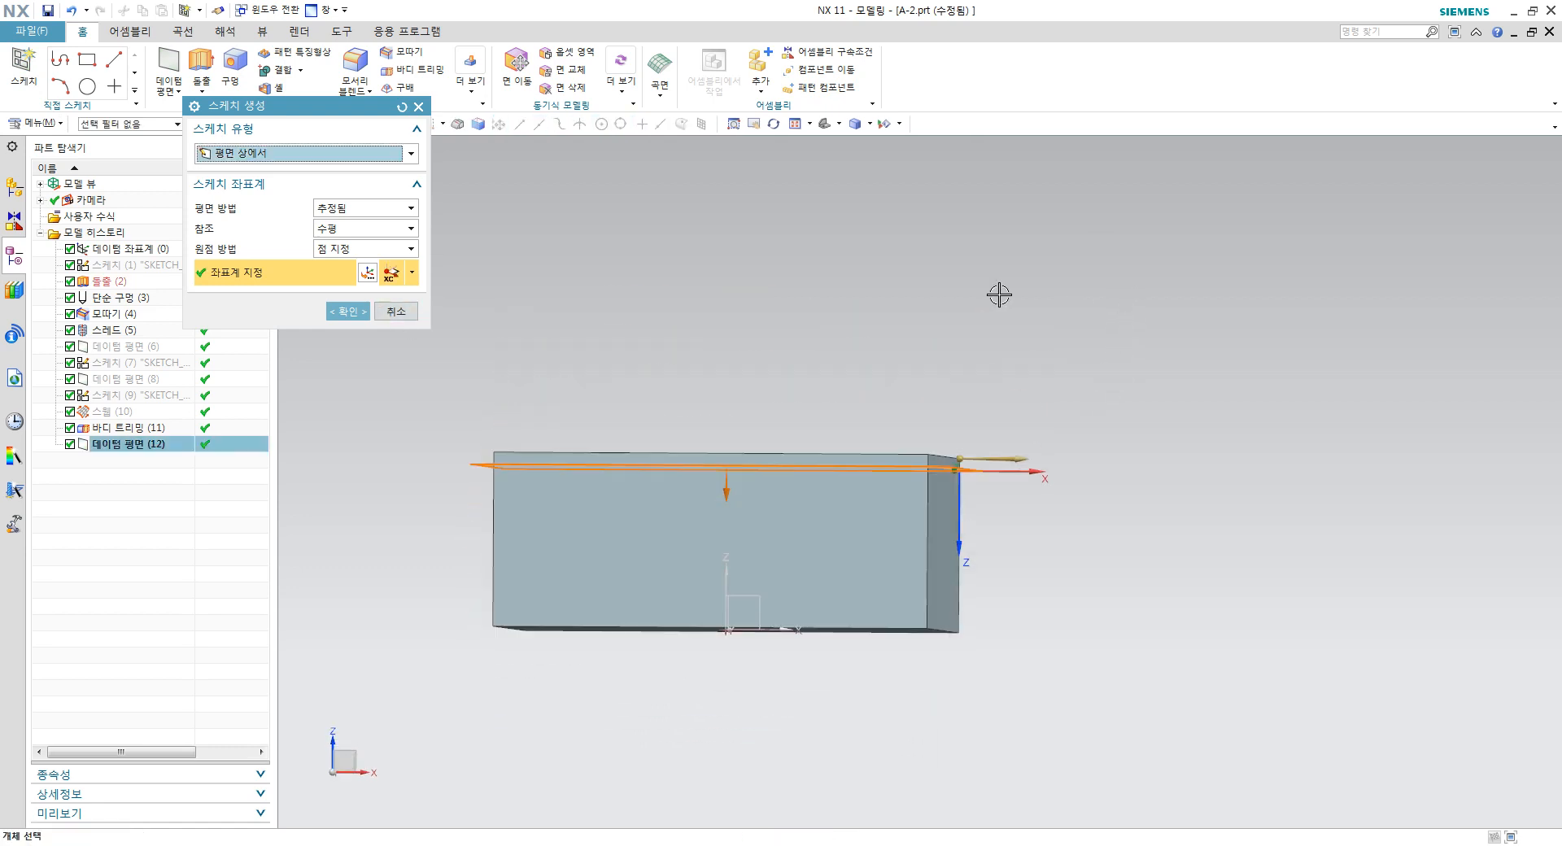
pyautogui.click(363, 319)
# Step: Draw a centre-based rectangle about 24 × 19 mm in the middle of the elliptical recess, viewed from above
pyautogui.moveTo(739, 181)
pyautogui.mouseDown(button='middle')
pyautogui.moveTo(755, 432)
pyautogui.moveTo(795, 314)
pyautogui.moveTo(827, 445)
pyautogui.mouseUp(button='middle')
pyautogui.click(908, 124)
pyautogui.click(876, 154)
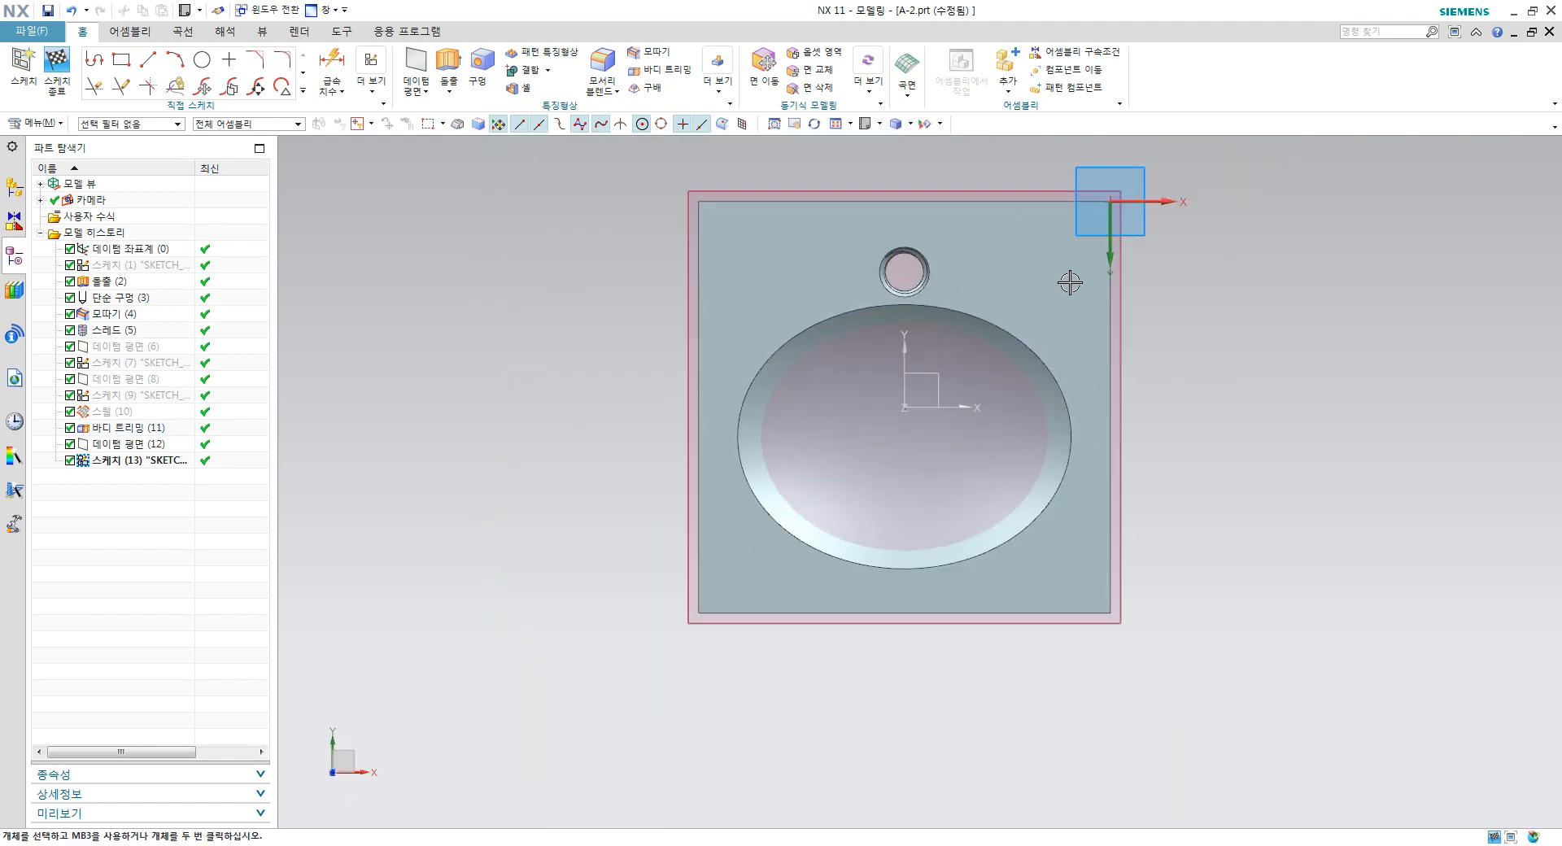
pyautogui.keyDown('shift'); pyautogui.moveTo(1081, 284); pyautogui.dragTo(876, 284, button='middle'); pyautogui.keyUp('shift')
pyautogui.click(122, 60)
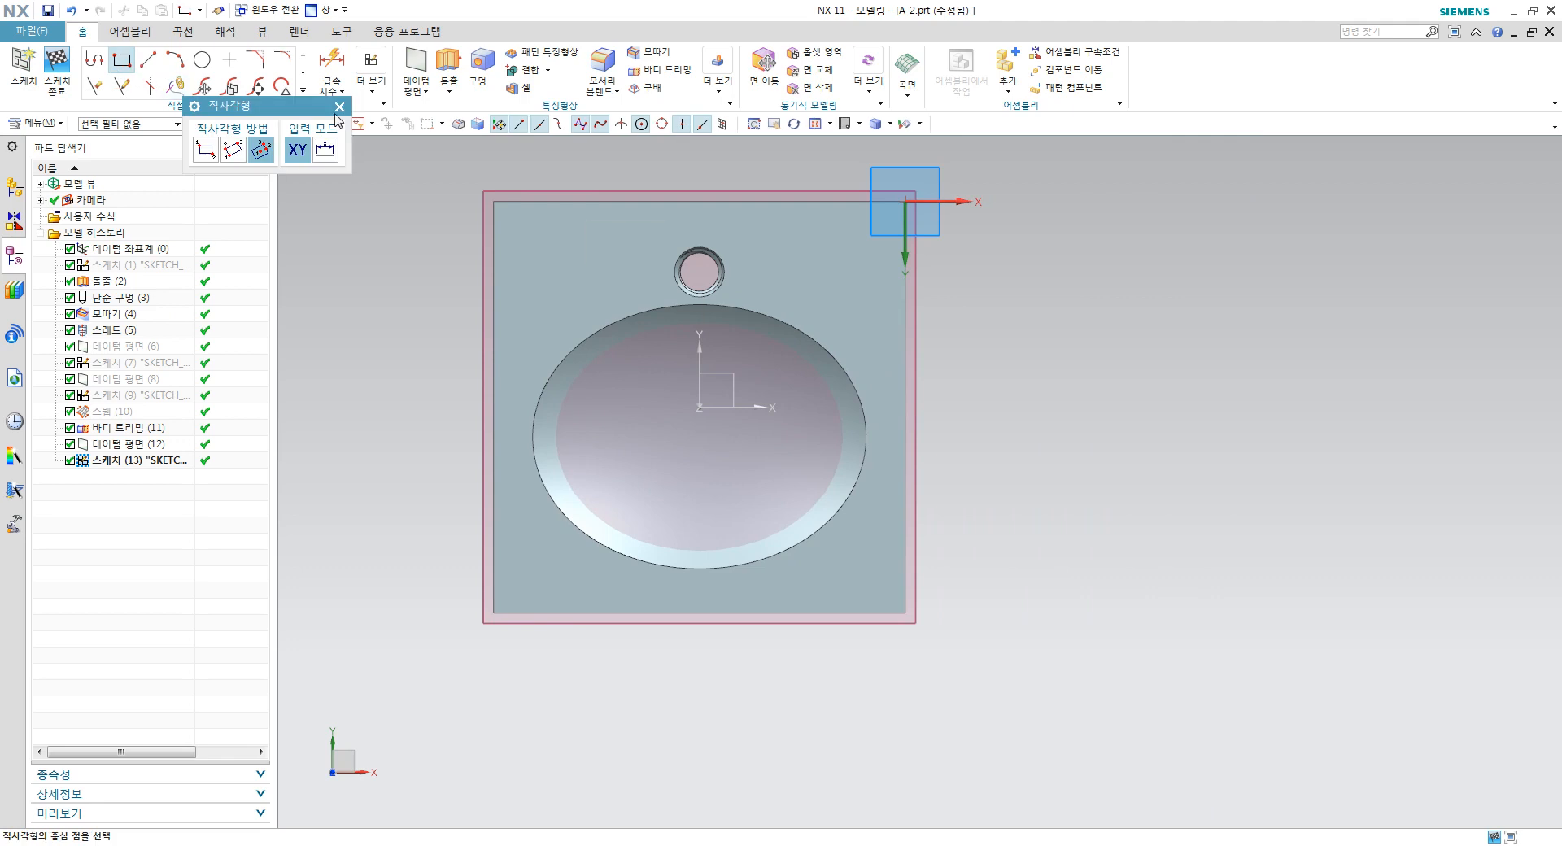
pyautogui.click(696, 444)
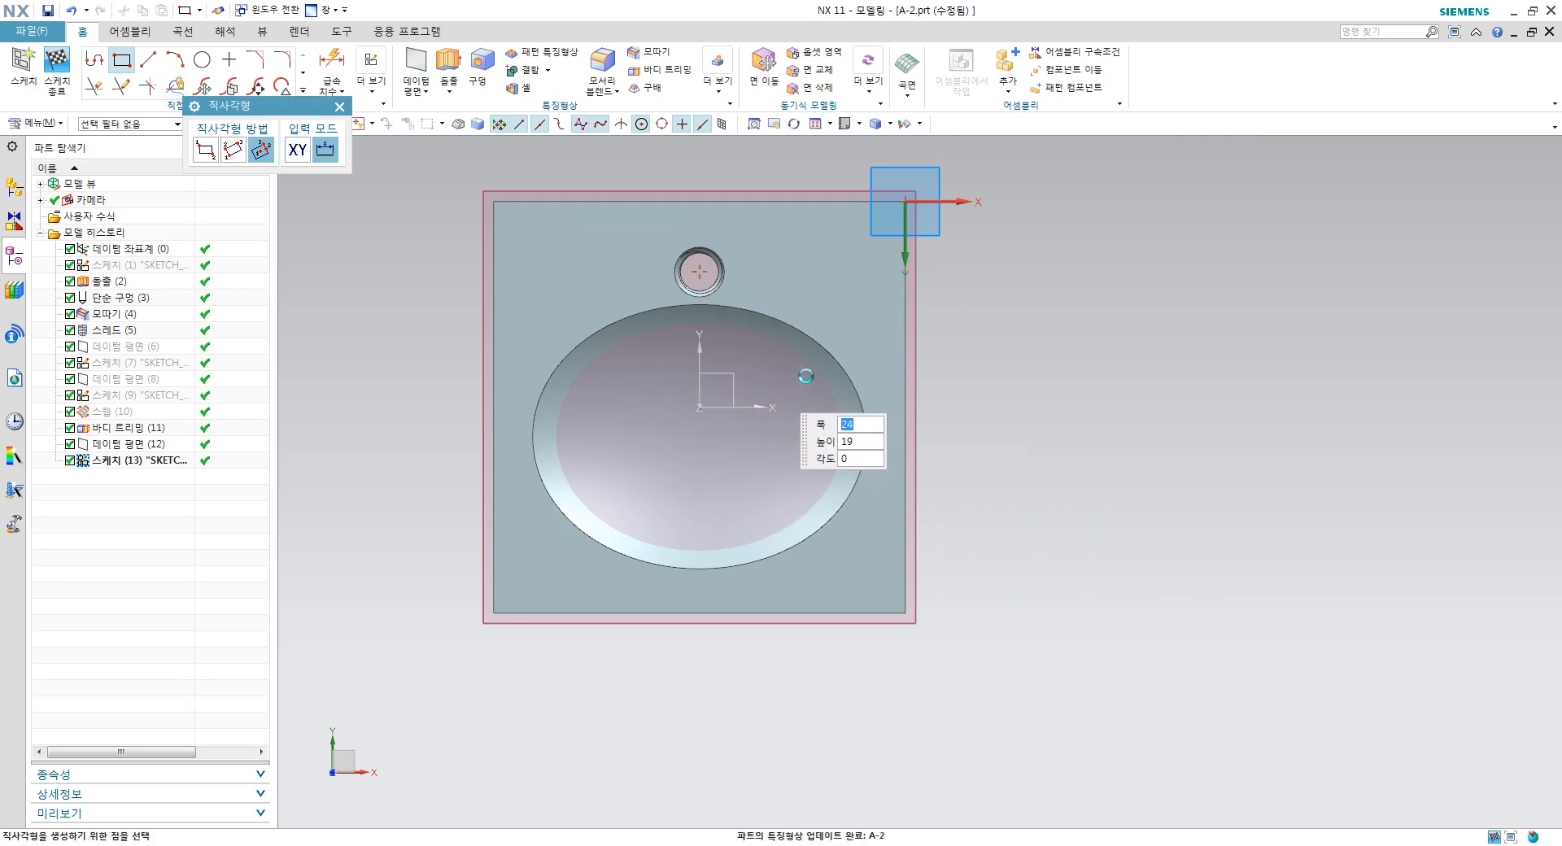
pyautogui.press('Escape')
# Step: Dimension the rectangle to 30 mm wide and 30 mm high
pyautogui.press('d')
pyautogui.click(743, 500)
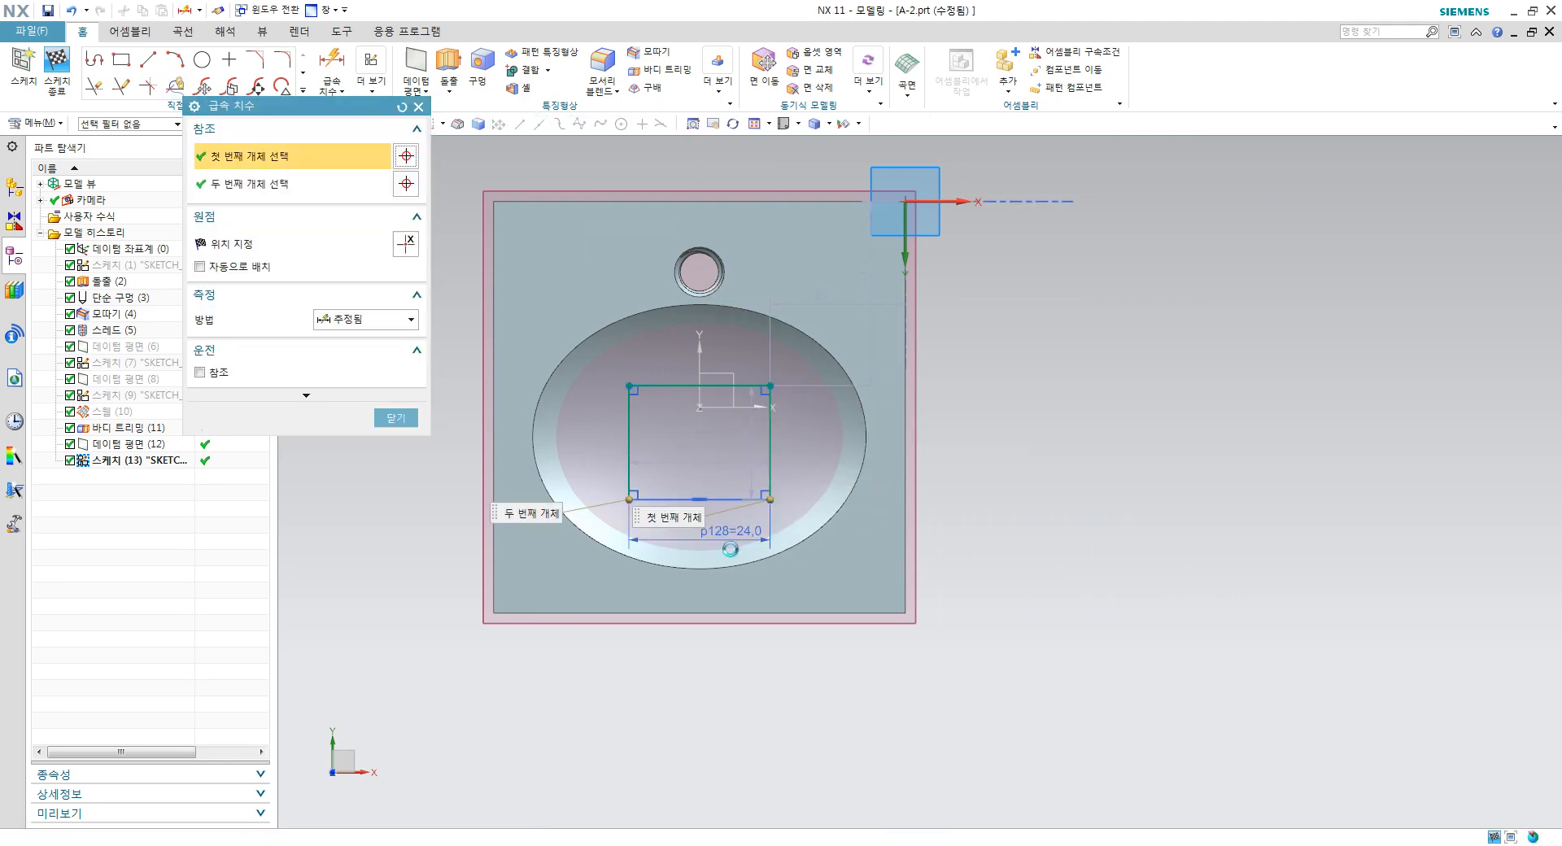
pyautogui.click(731, 550)
pyautogui.write('30')
pyautogui.press('Return')
pyautogui.click(735, 480)
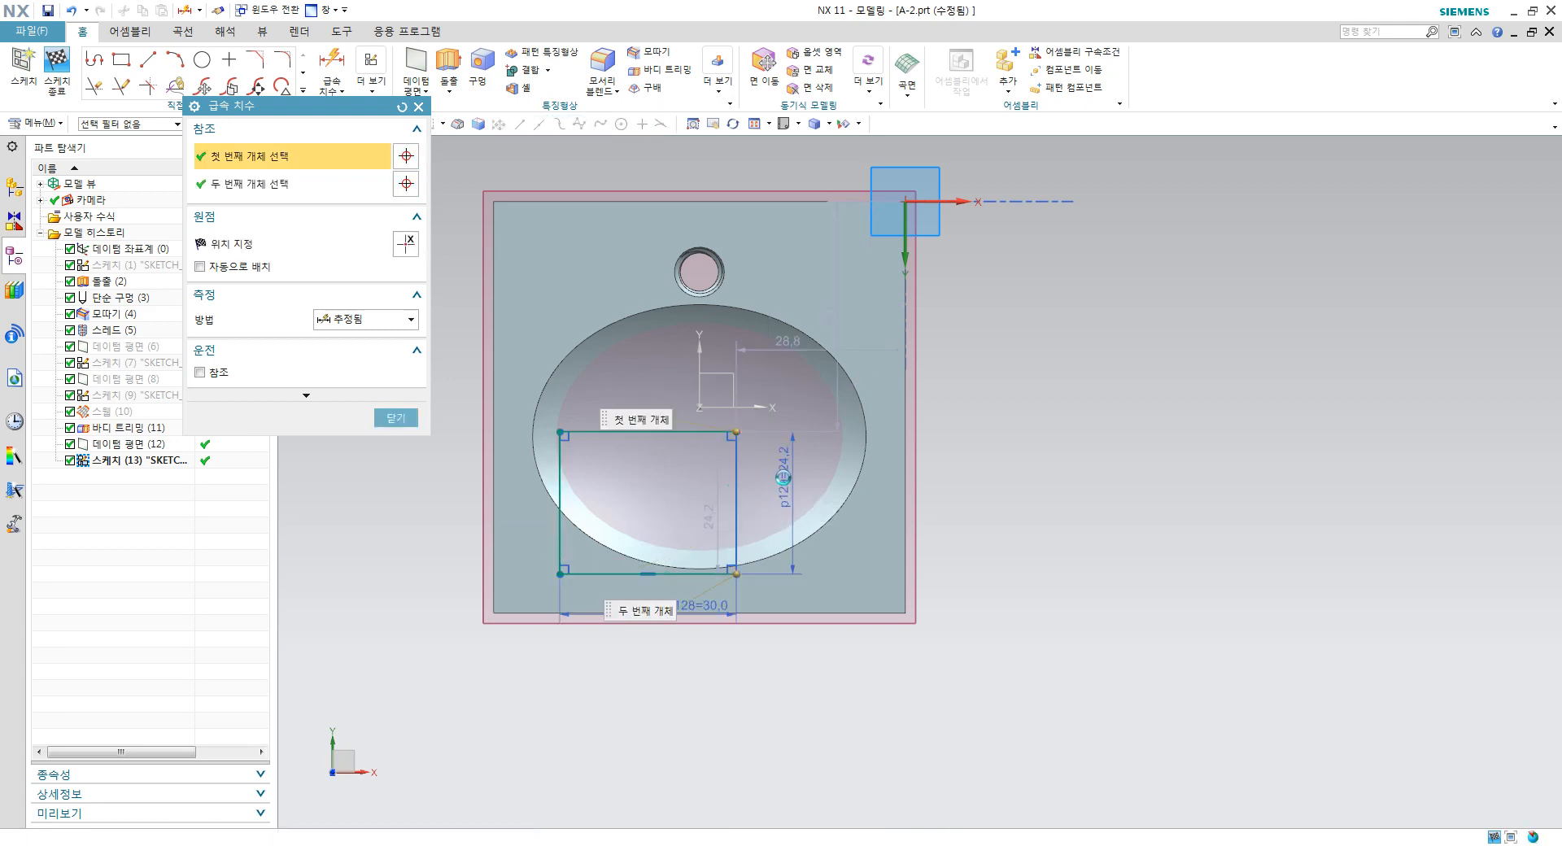
pyautogui.click(781, 444)
pyautogui.write('30')
pyautogui.press('Return')
pyautogui.press('Escape')
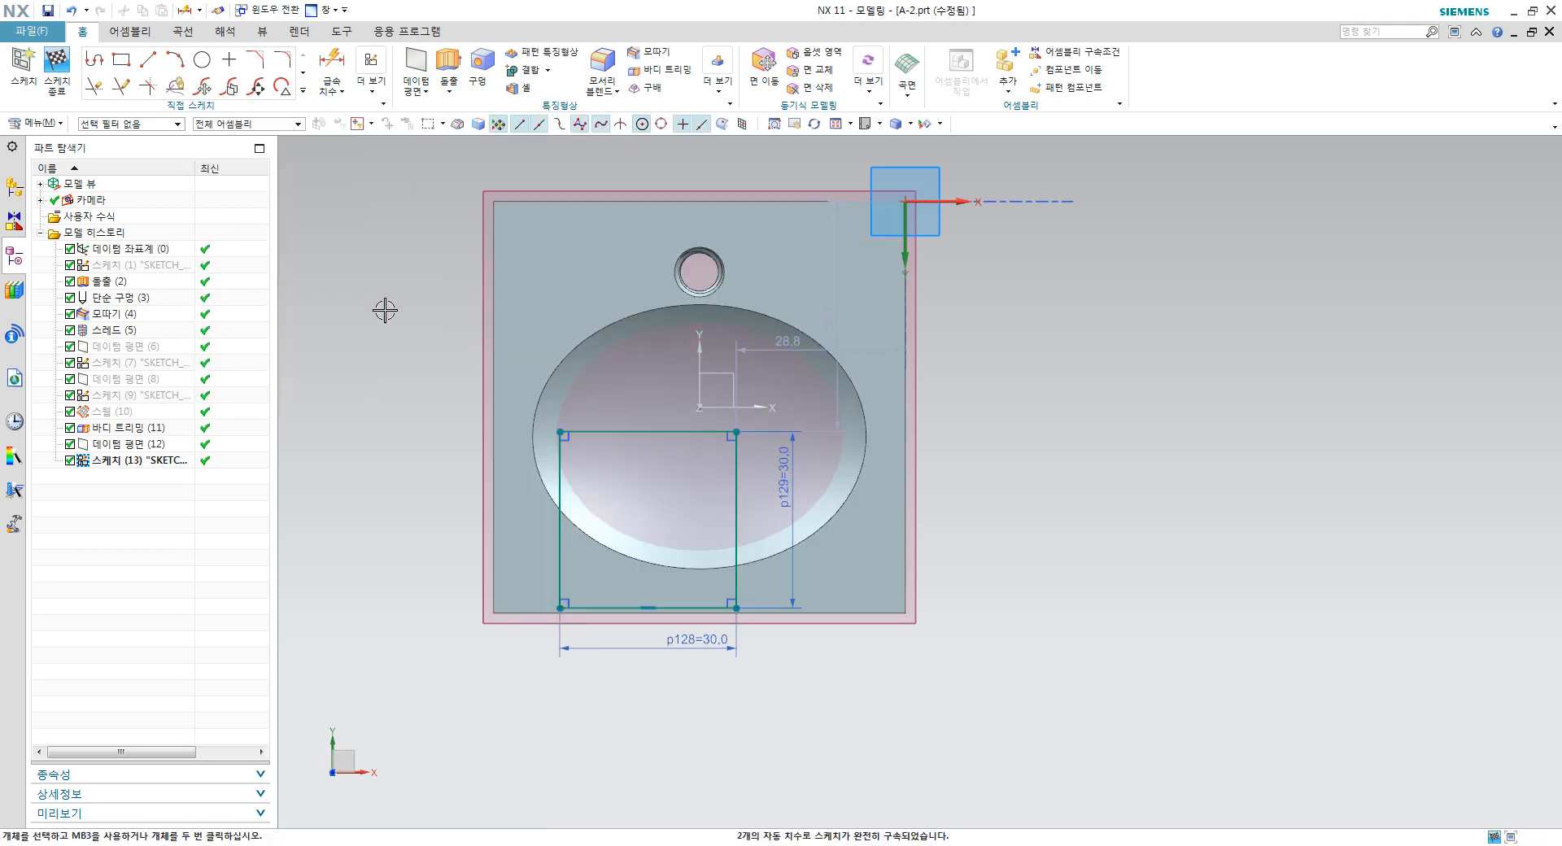
# Step: Draw a diagonal line between opposite corners of the square and convert it to a reference line
pyautogui.click(142, 64)
pyautogui.click(561, 432)
pyautogui.click(728, 607)
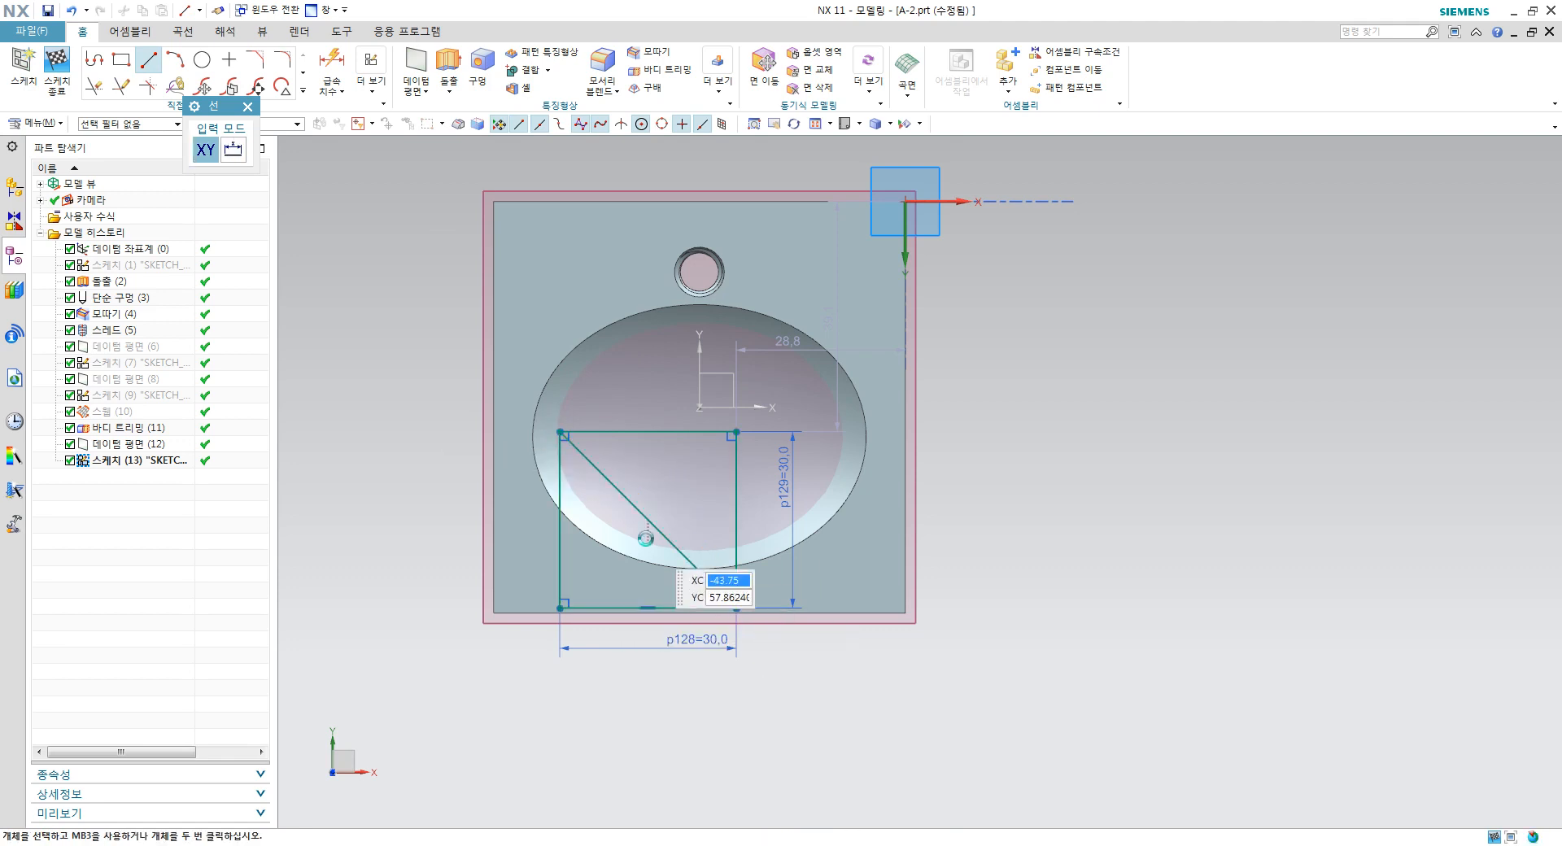
pyautogui.press('Escape')
pyautogui.click(641, 513)
pyautogui.click(722, 462)
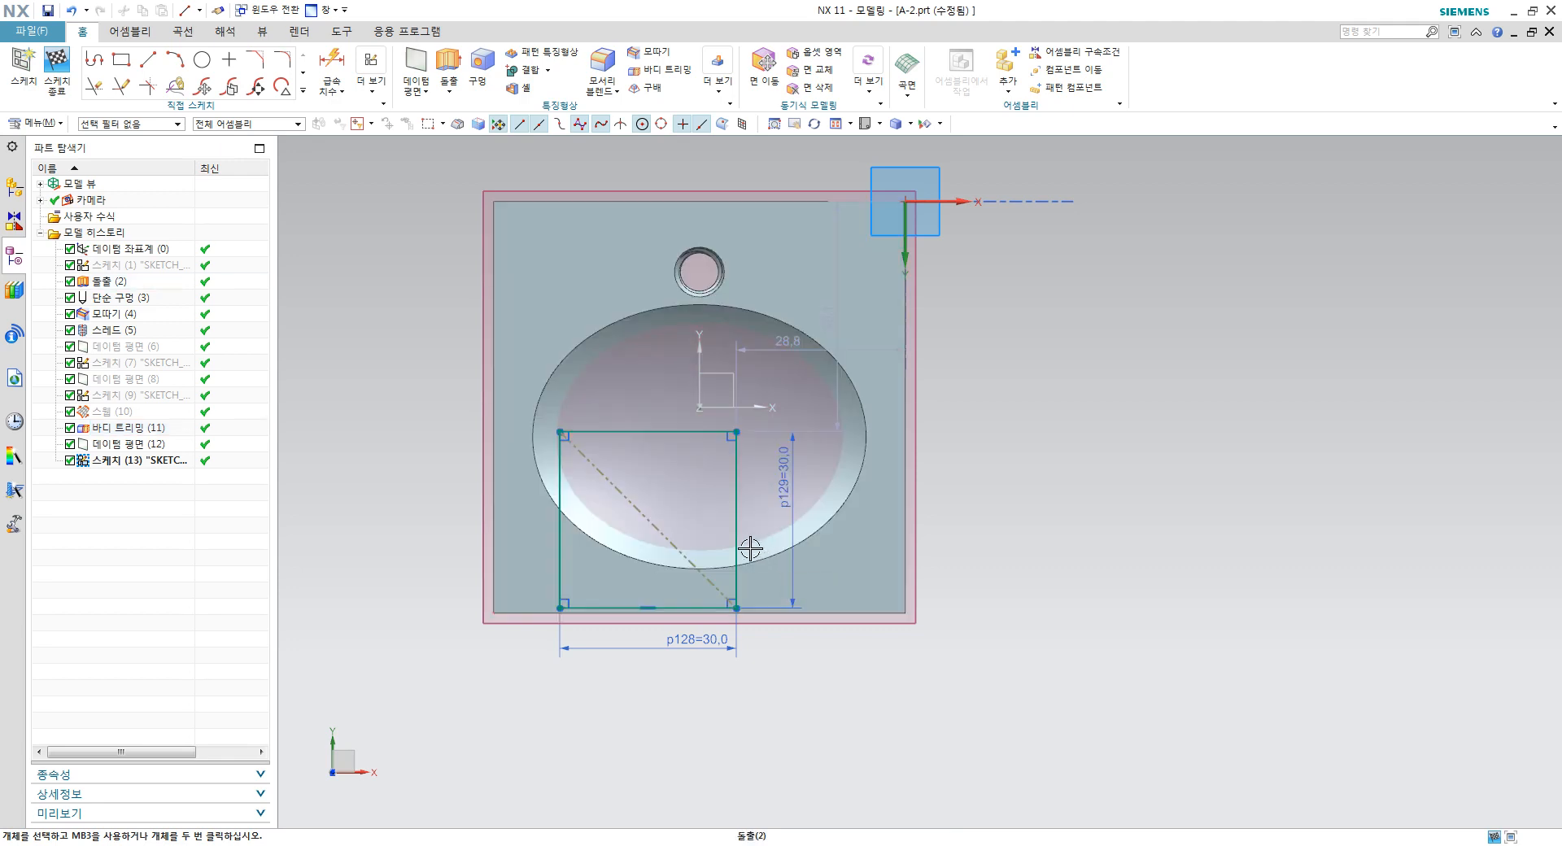
# Step: Dimension the horizontal distance from the Y axis to the midpoint of the square's diagonal as 0 mm
pyautogui.press('d')
pyautogui.click(698, 380)
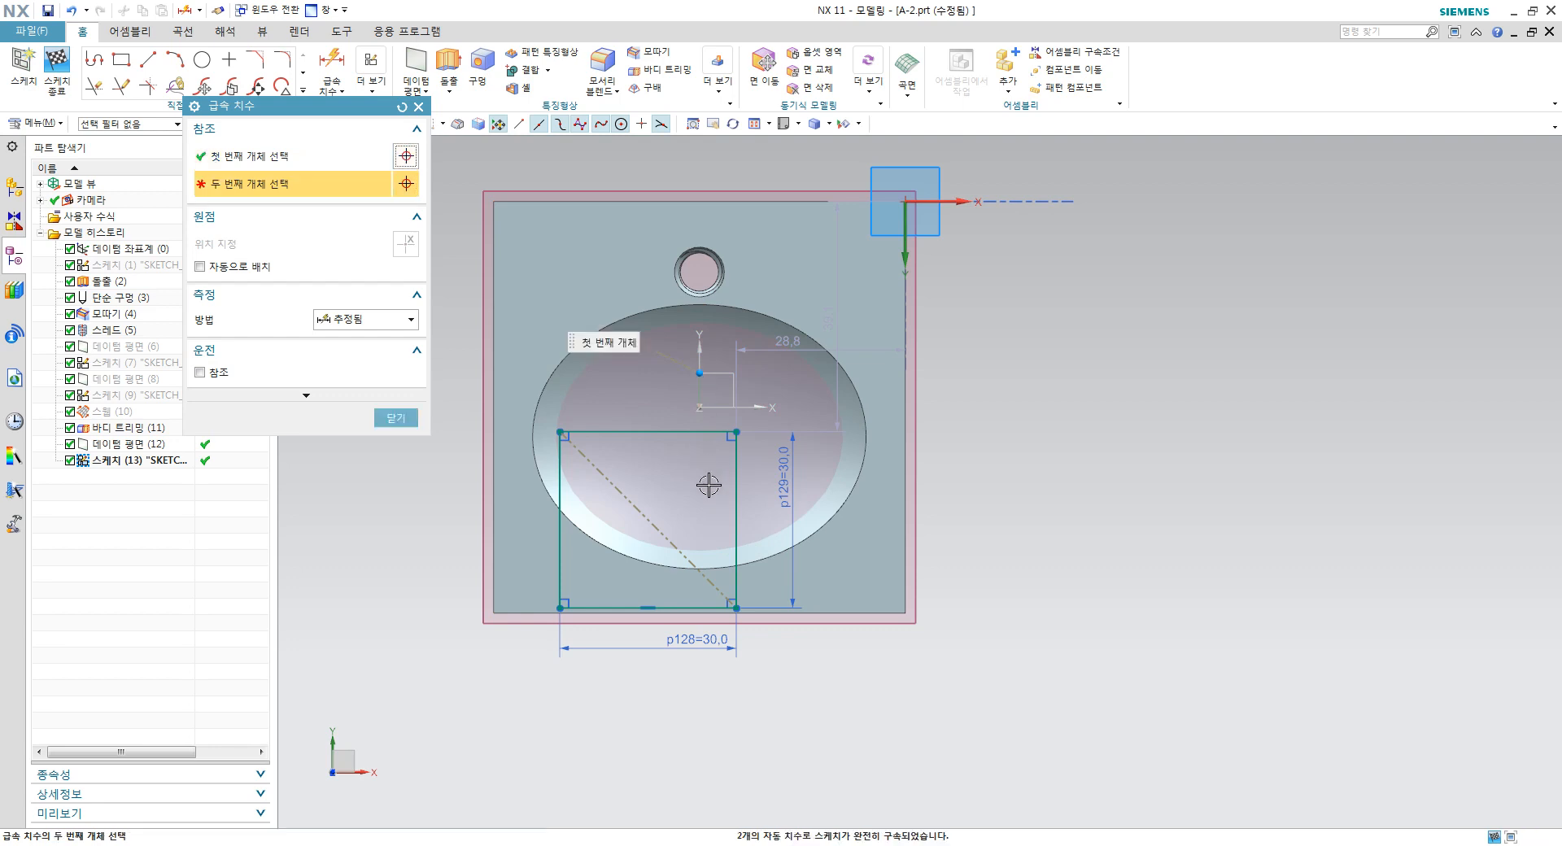
pyautogui.click(646, 518)
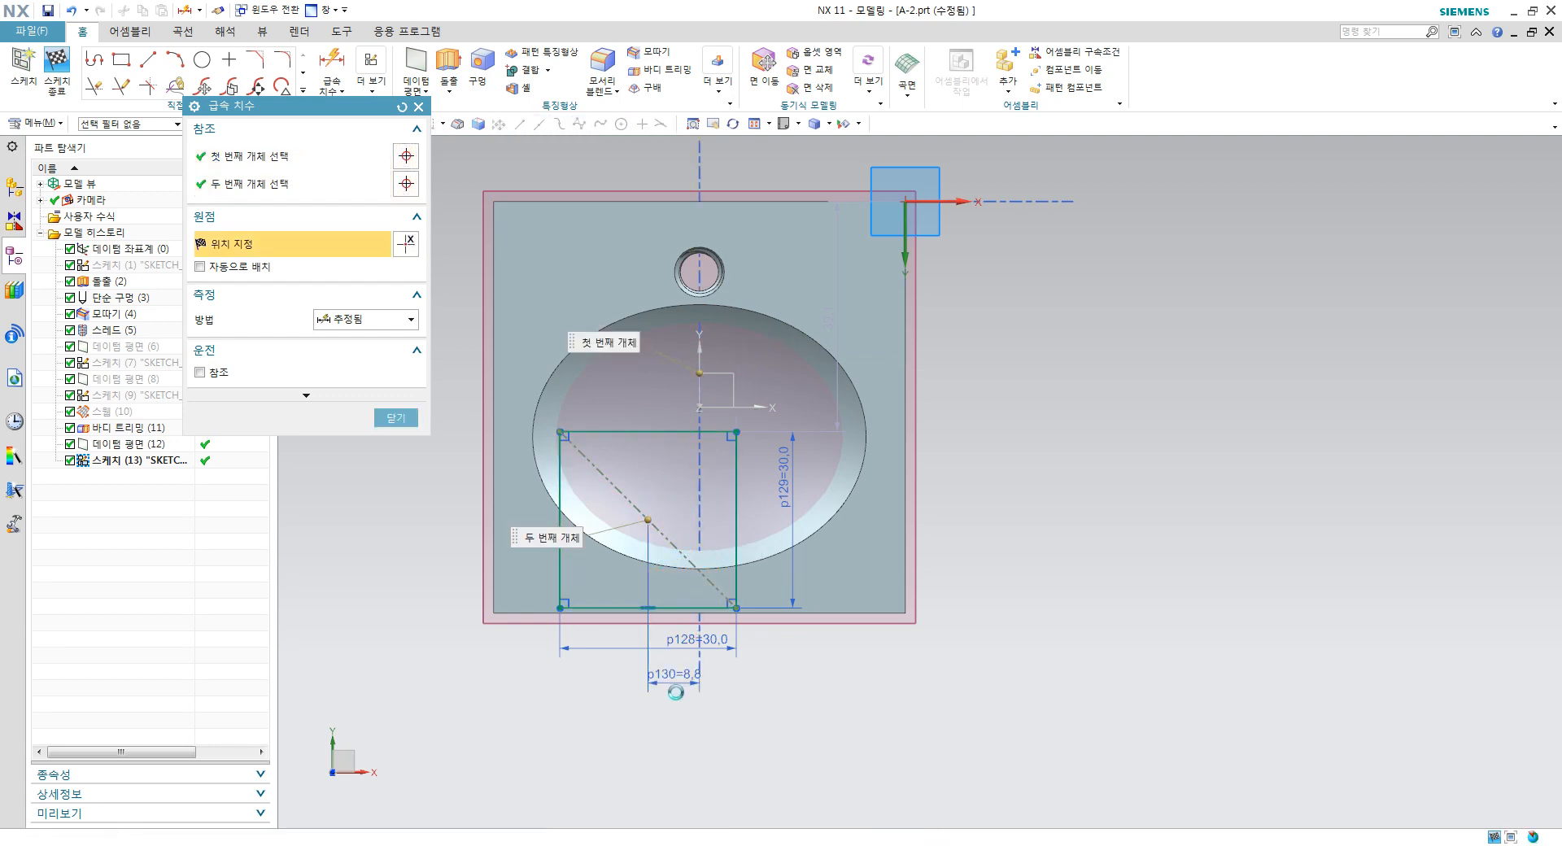
pyautogui.click(675, 690)
pyautogui.write('0')
pyautogui.press('Return')
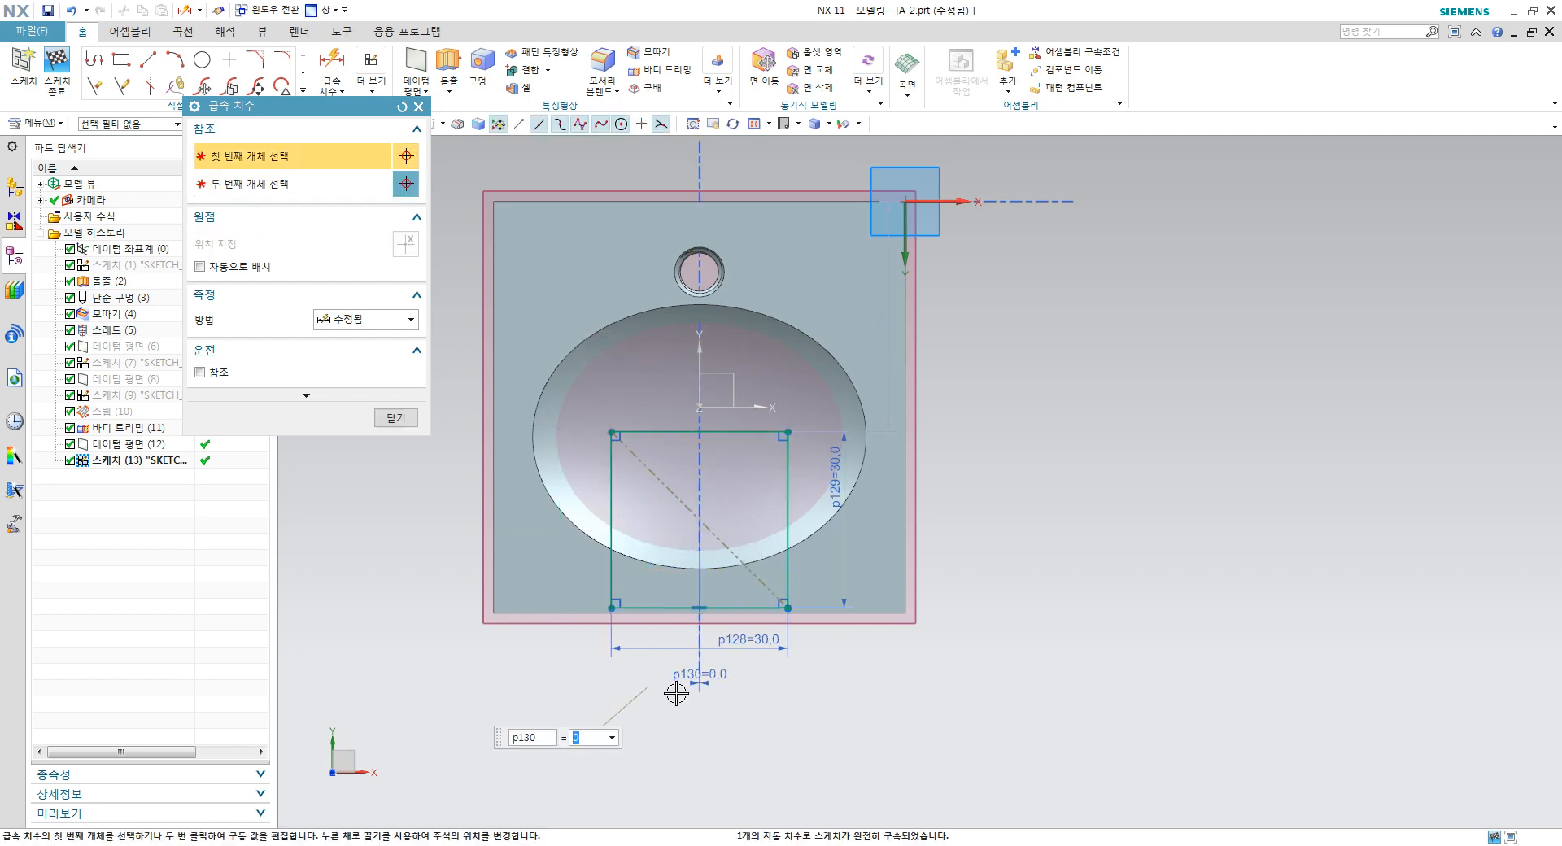
# Step: Dimension the square's centre 40 mm from the block edge nearest the threaded hole and finish the sketch
pyautogui.click(701, 201)
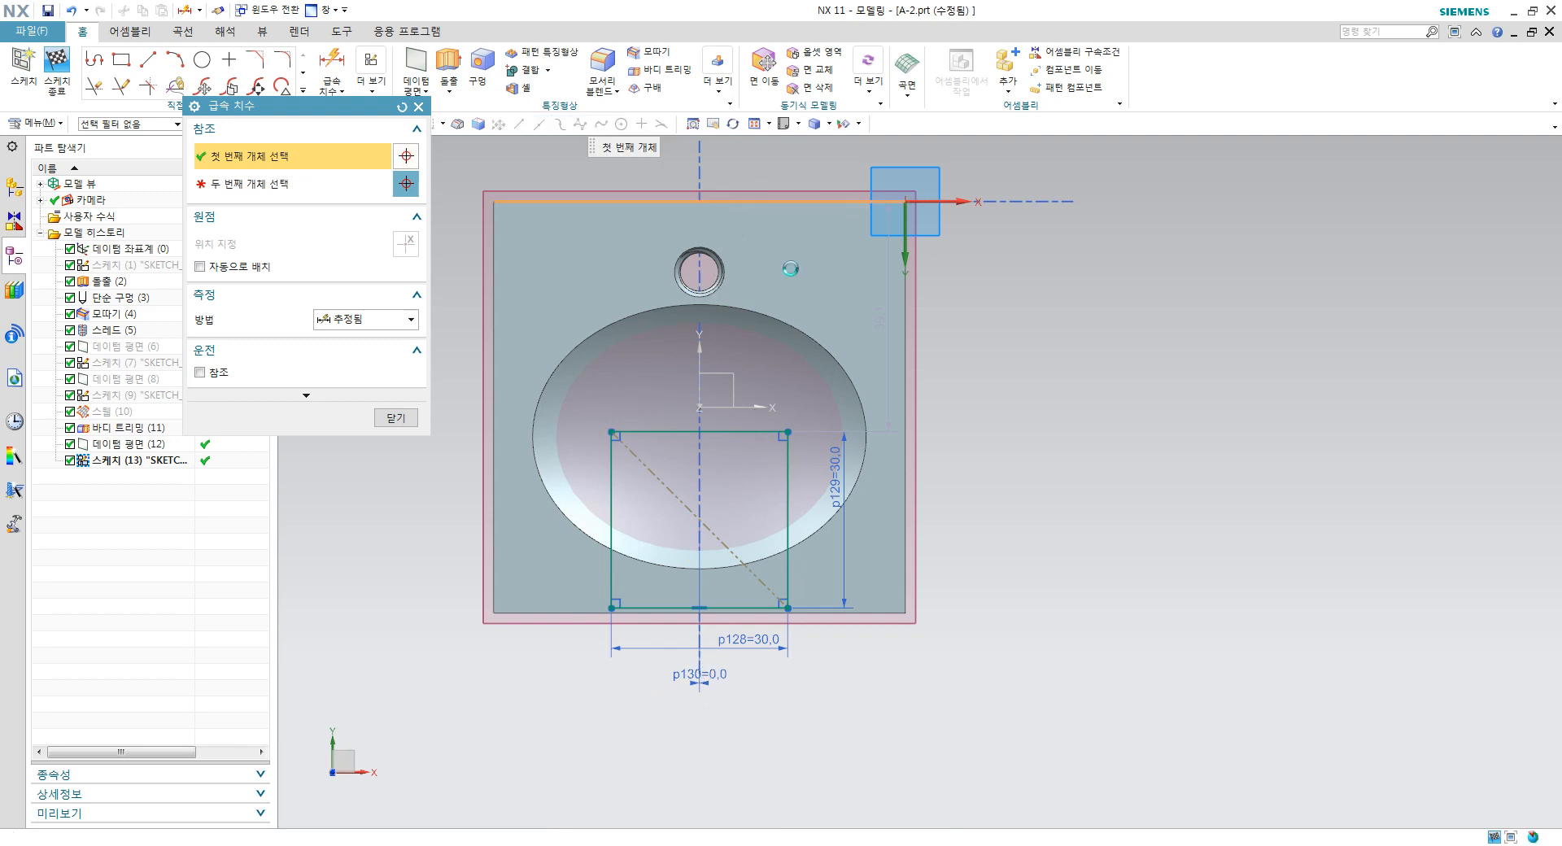
pyautogui.click(699, 521)
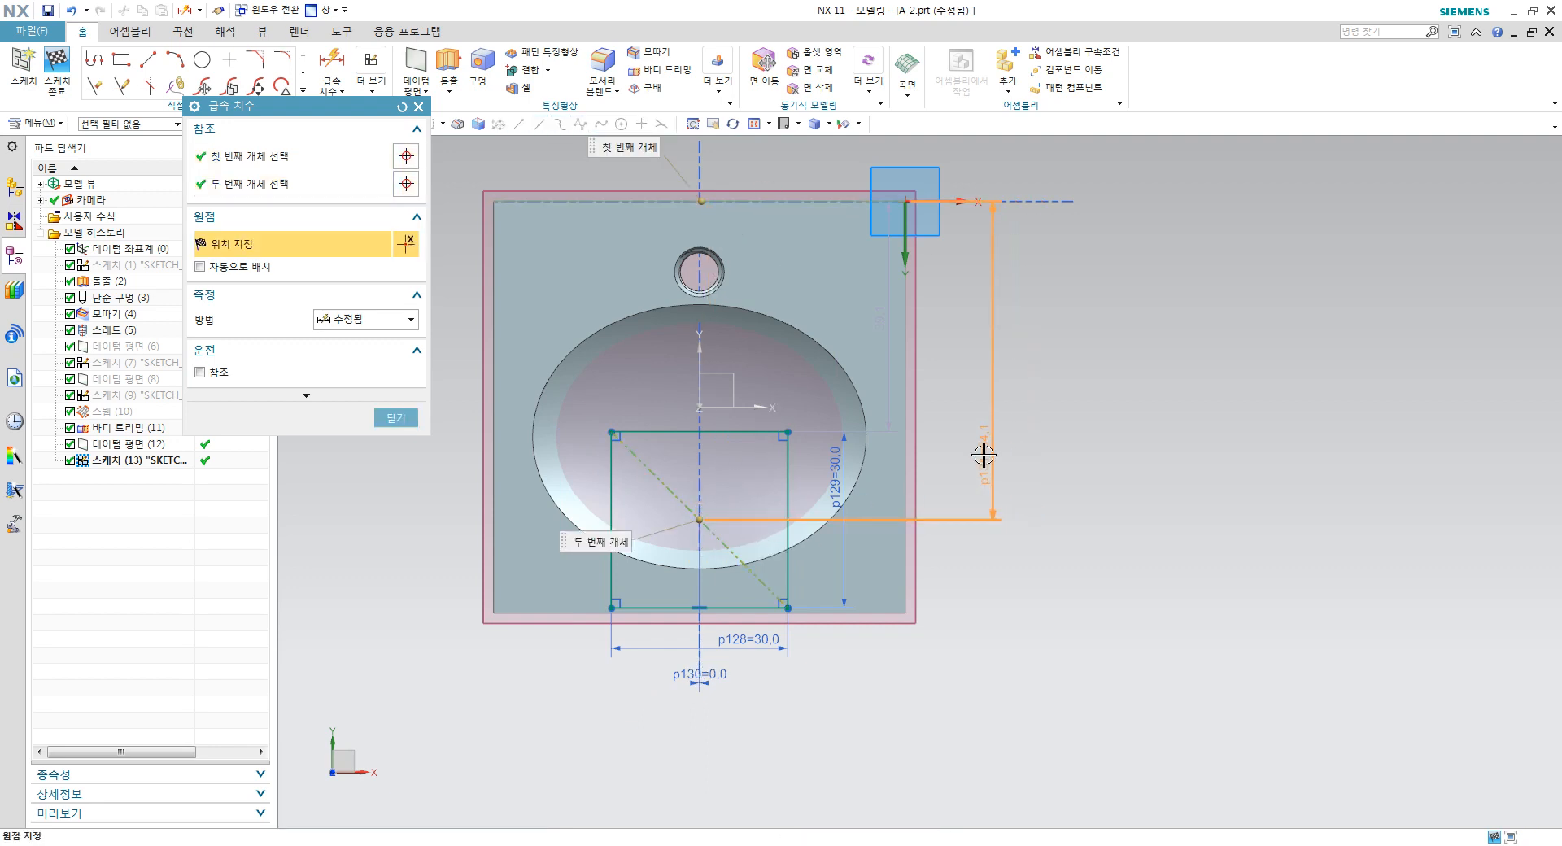
pyautogui.click(983, 456)
pyautogui.click(396, 417)
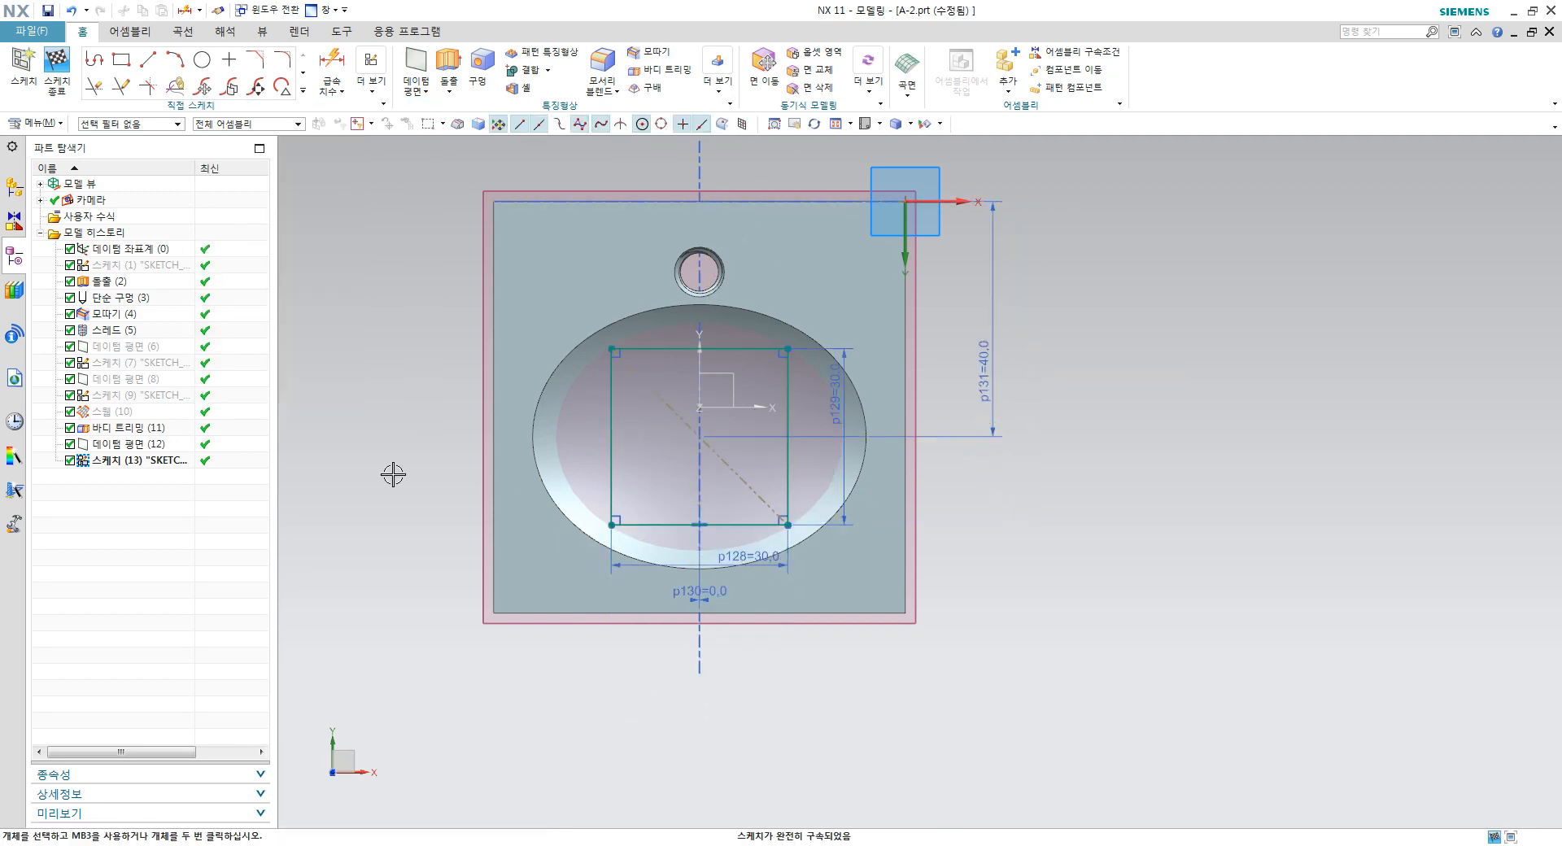
pyautogui.moveTo(510, 446); pyautogui.dragTo(348, 118, button='middle')
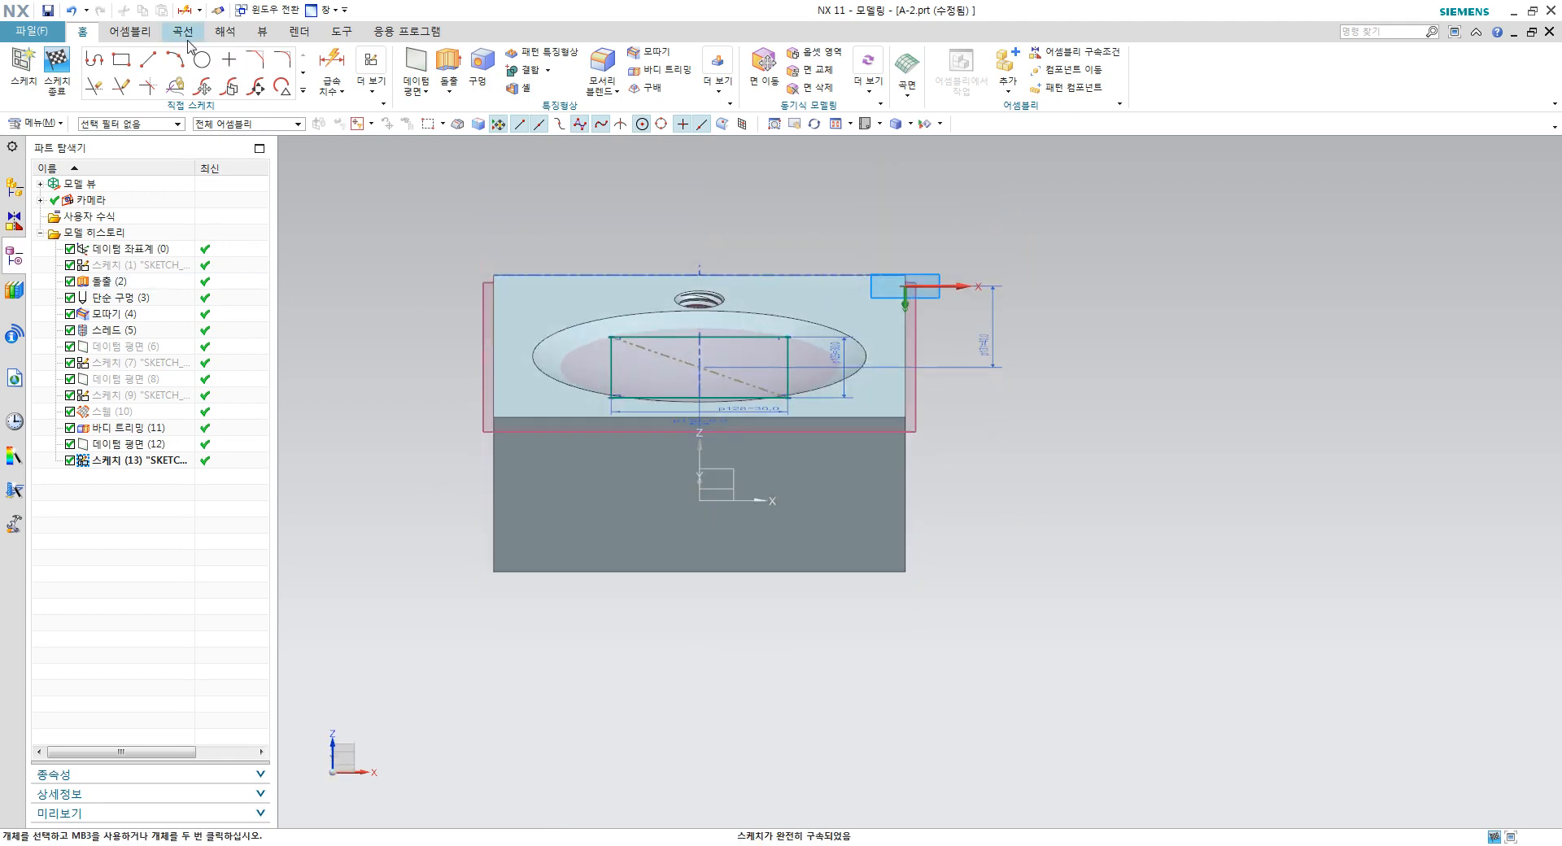
pyautogui.click(54, 68)
# Step: Set up an Extrude of the 30 mm square 5 mm down into the block, with the Boolean set to None
pyautogui.moveTo(742, 214); pyautogui.dragTo(724, 276, button='middle')
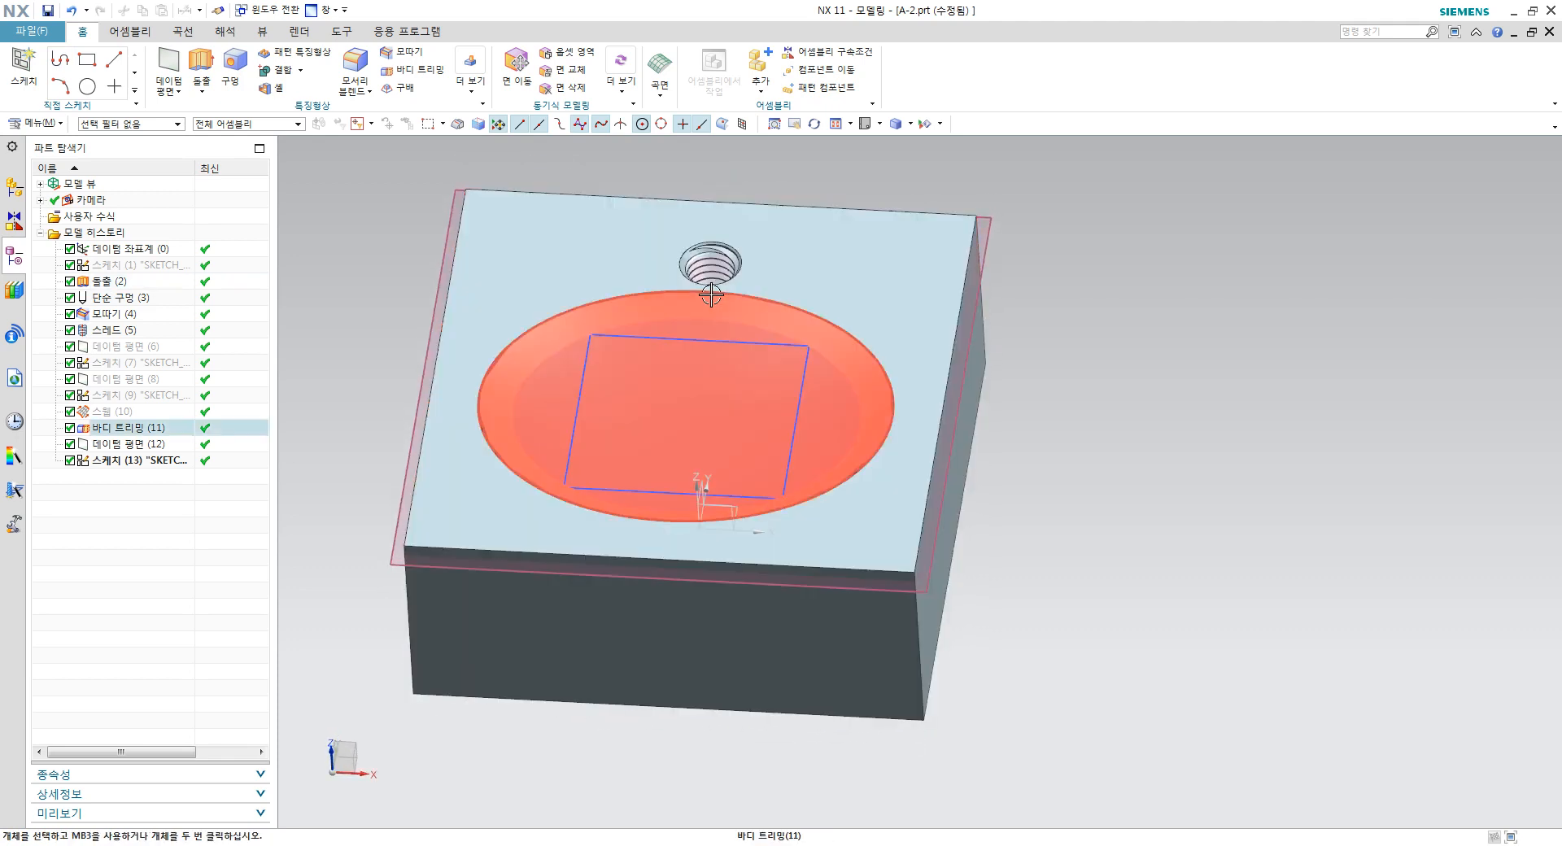
pyautogui.moveTo(711, 298); pyautogui.dragTo(712, 261, button='middle')
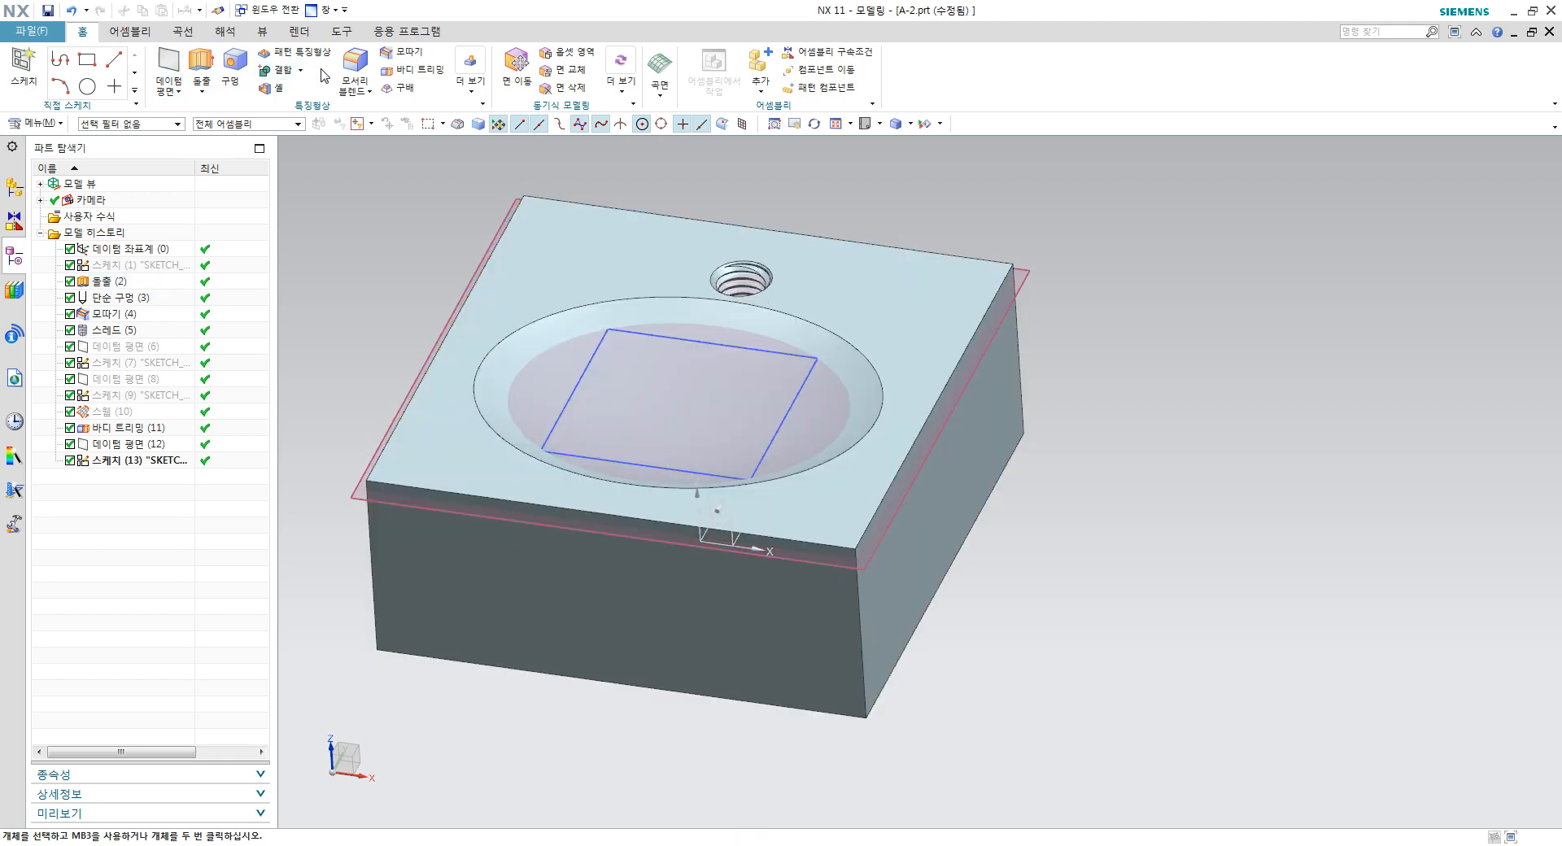
pyautogui.click(201, 69)
pyautogui.click(588, 366)
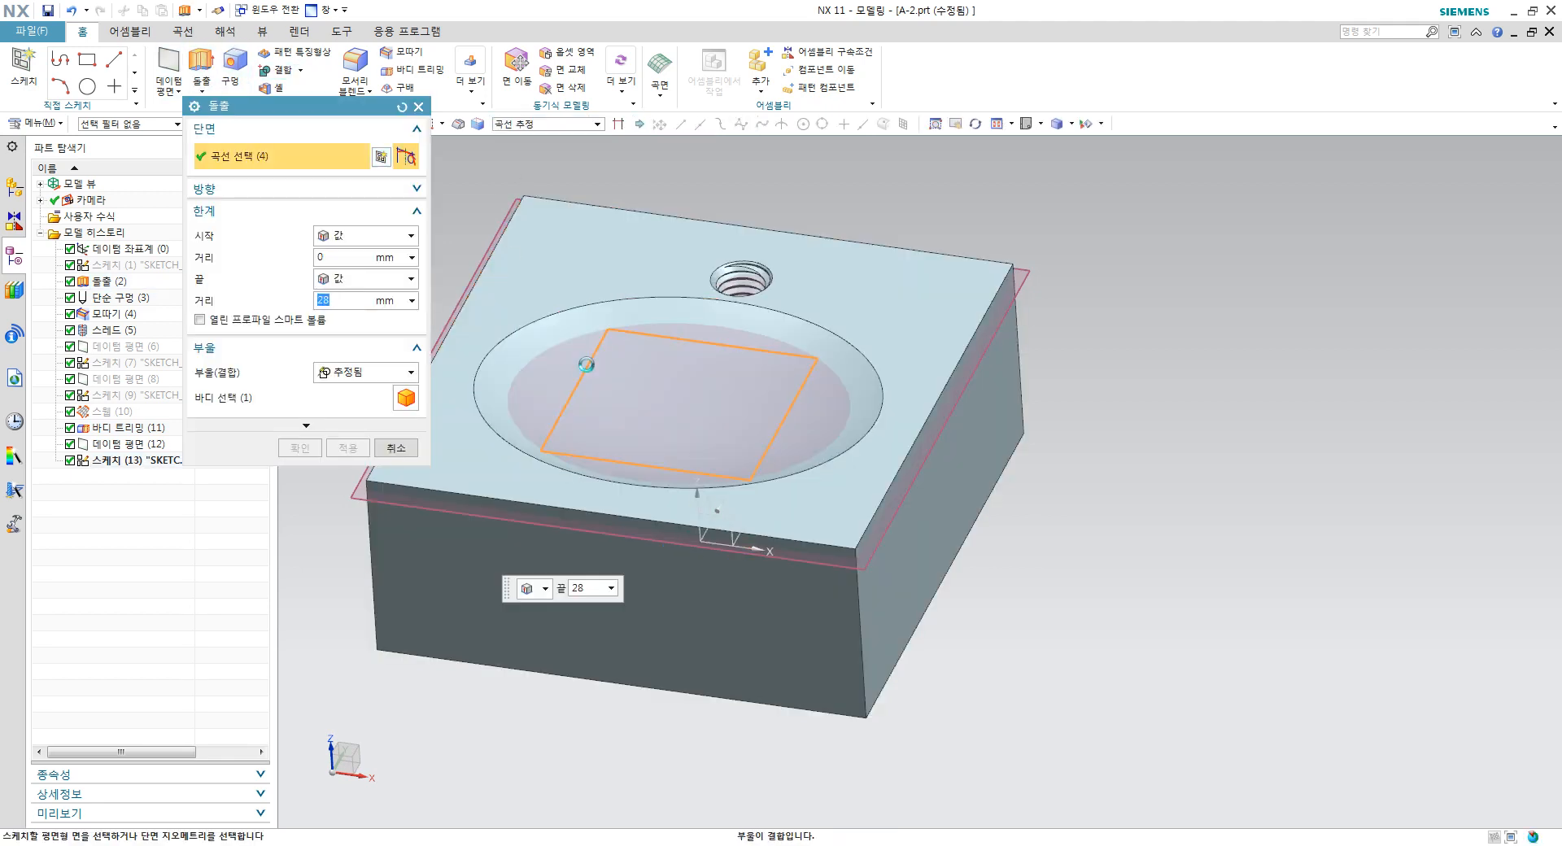
pyautogui.moveTo(736, 377)
pyautogui.mouseDown(button='middle')
pyautogui.moveTo(742, 307)
pyautogui.moveTo(740, 358)
pyautogui.mouseUp(button='middle')
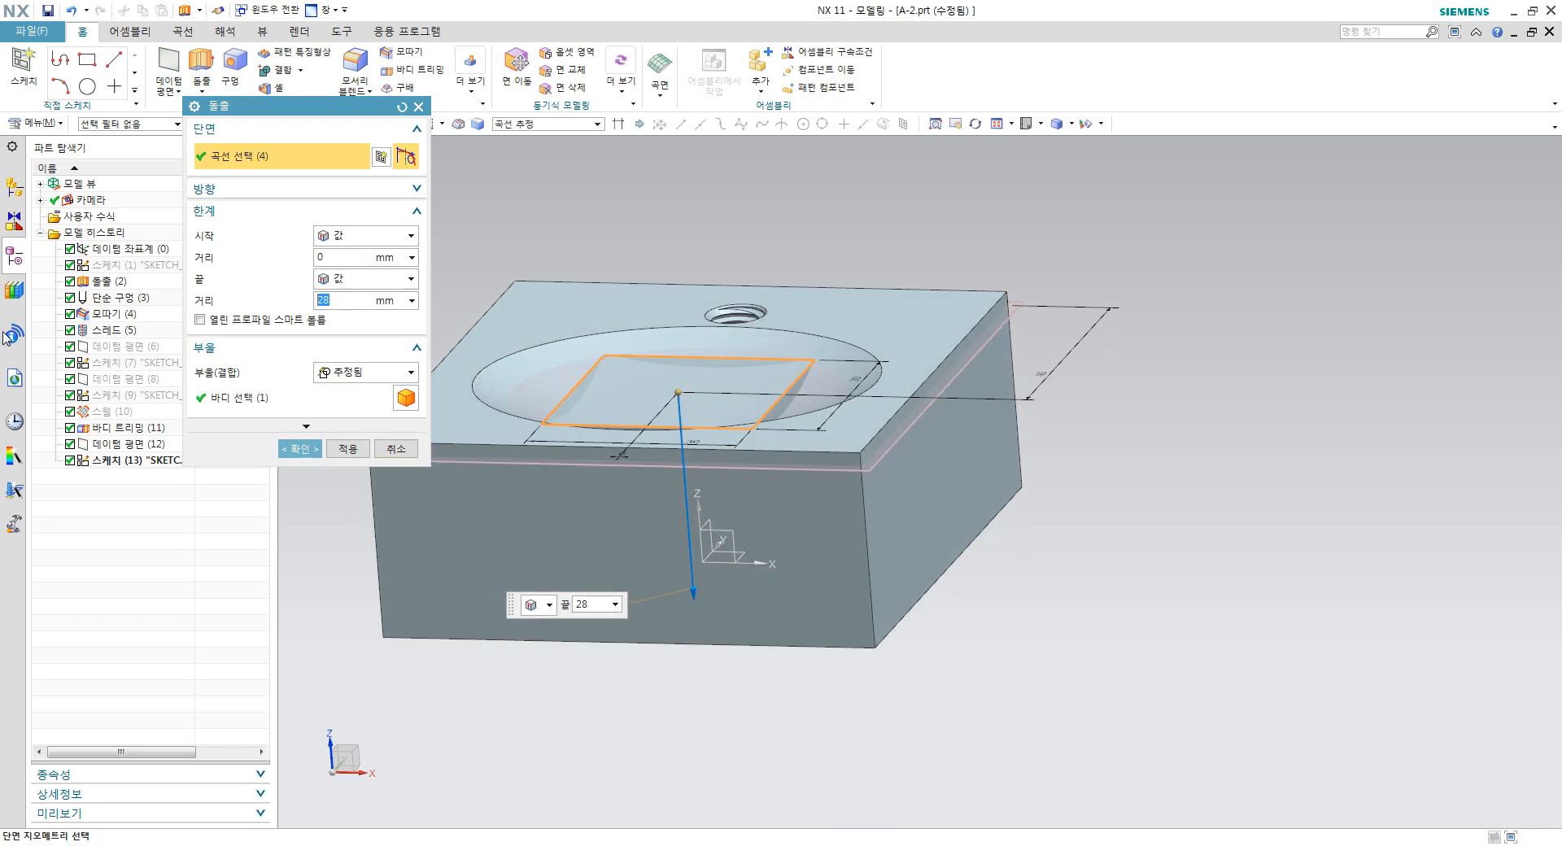
pyautogui.press('Return')
pyautogui.click(365, 372)
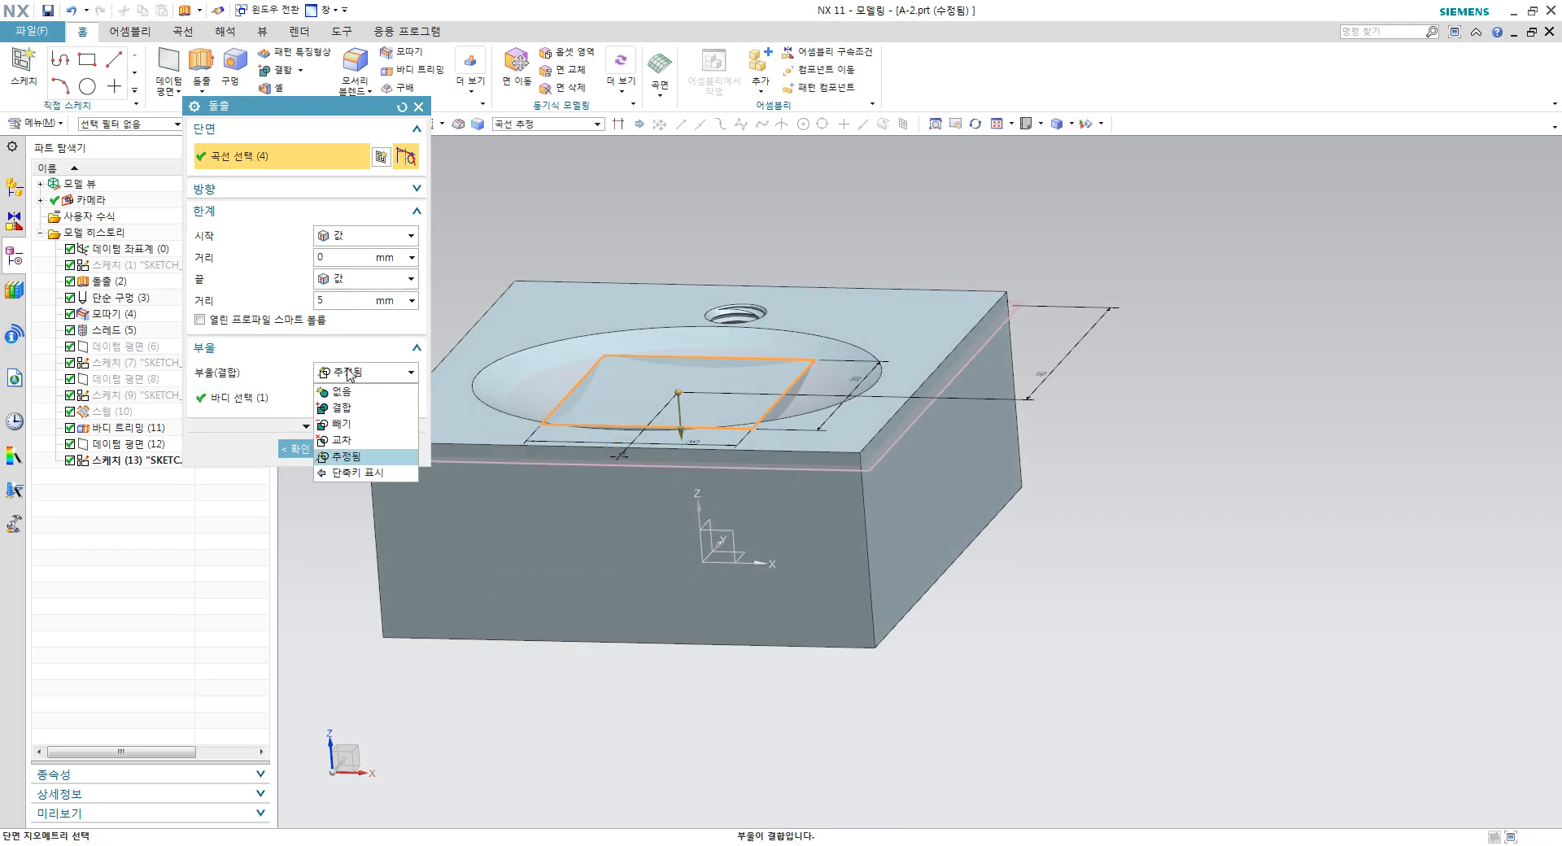
pyautogui.click(340, 392)
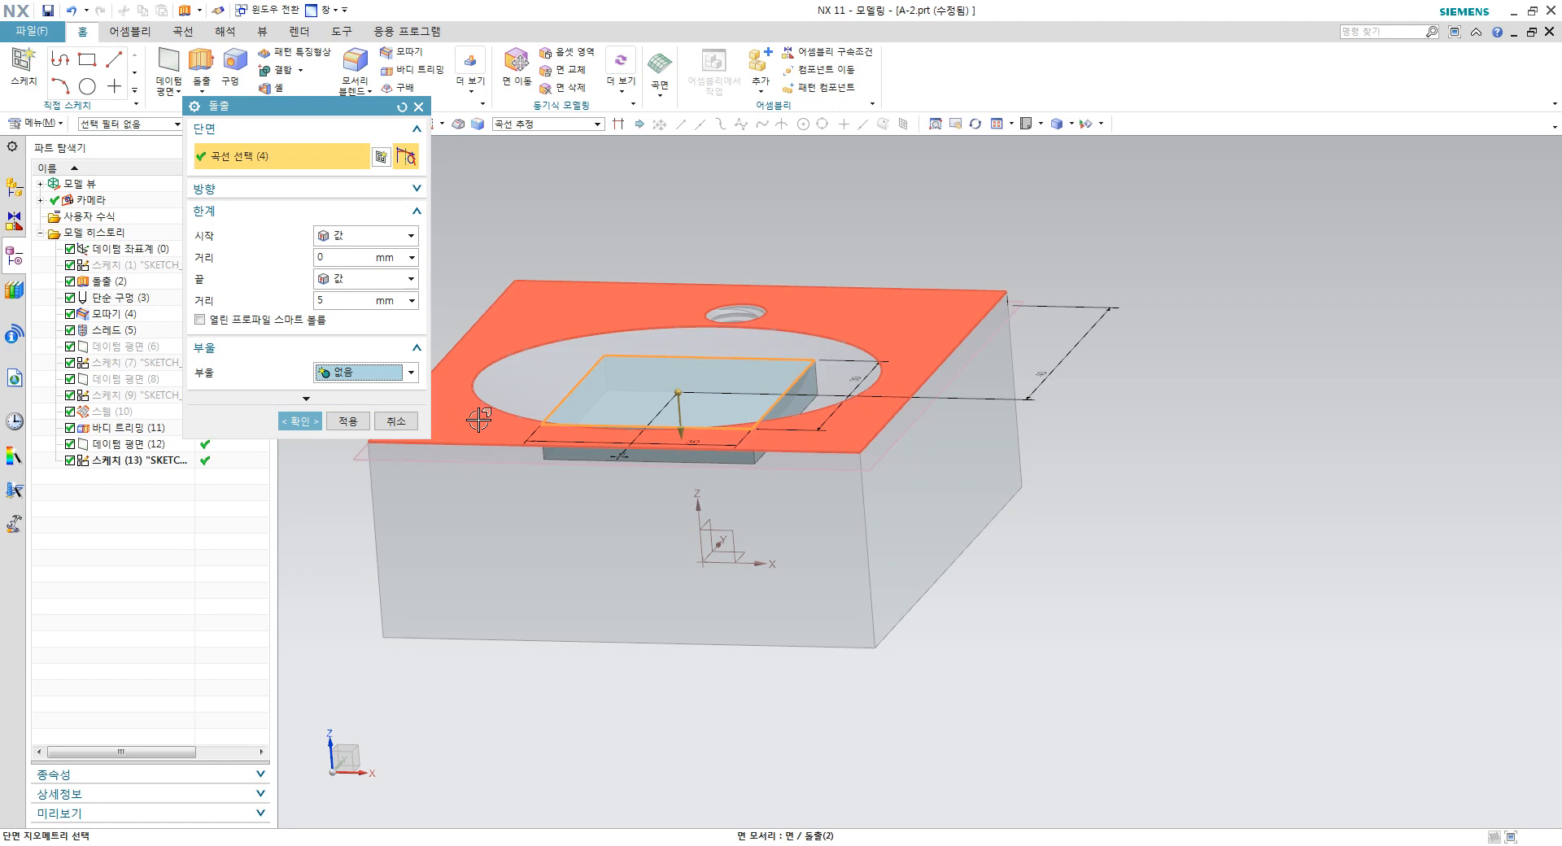
# Step: Add a 60° draft from the start limit to the square's extrusion and create the separate tapered body
pyautogui.click(193, 105)
pyautogui.click(230, 146)
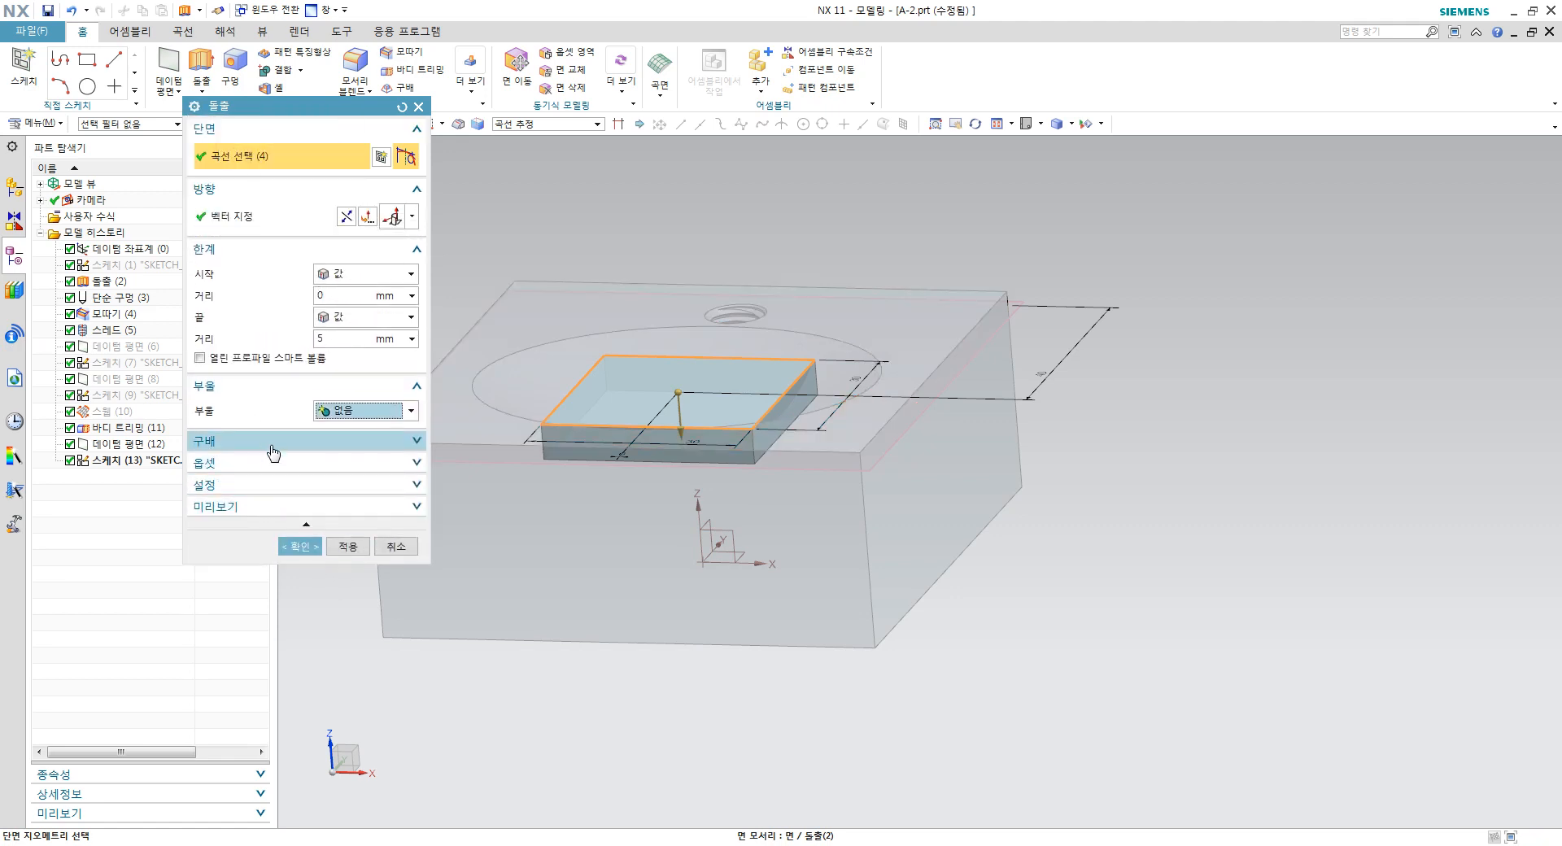
pyautogui.click(287, 445)
pyautogui.click(342, 466)
pyautogui.click(350, 493)
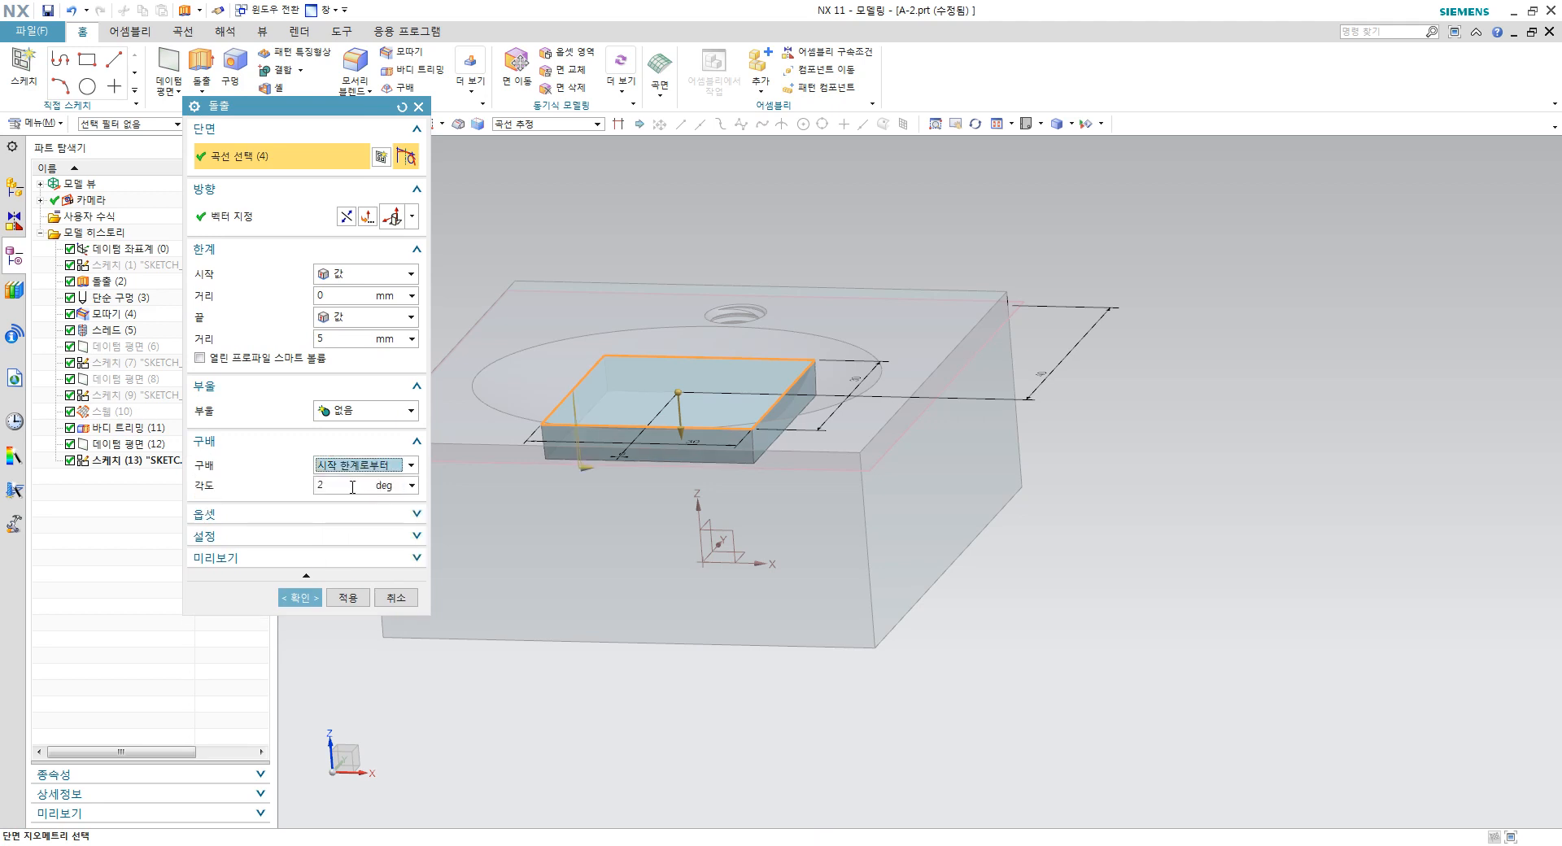
pyautogui.write('60')
pyautogui.press('Return')
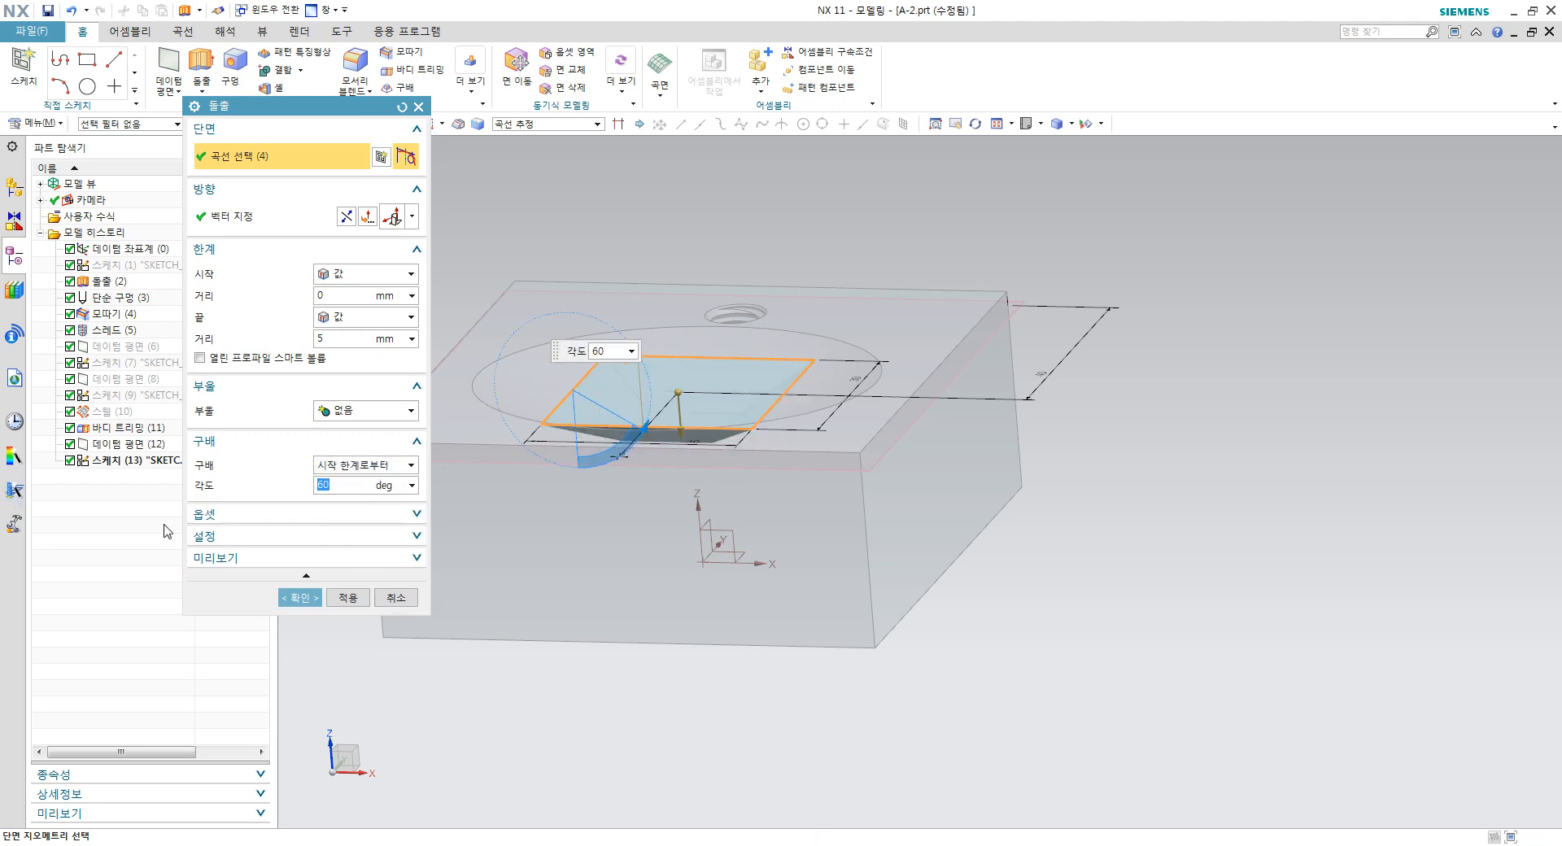
pyautogui.click(289, 600)
# Step: Assign the colour Red to the faces of the tapered extrusion
pyautogui.moveTo(712, 446); pyautogui.dragTo(685, 454, button='middle')
pyautogui.rightClick(128, 483)
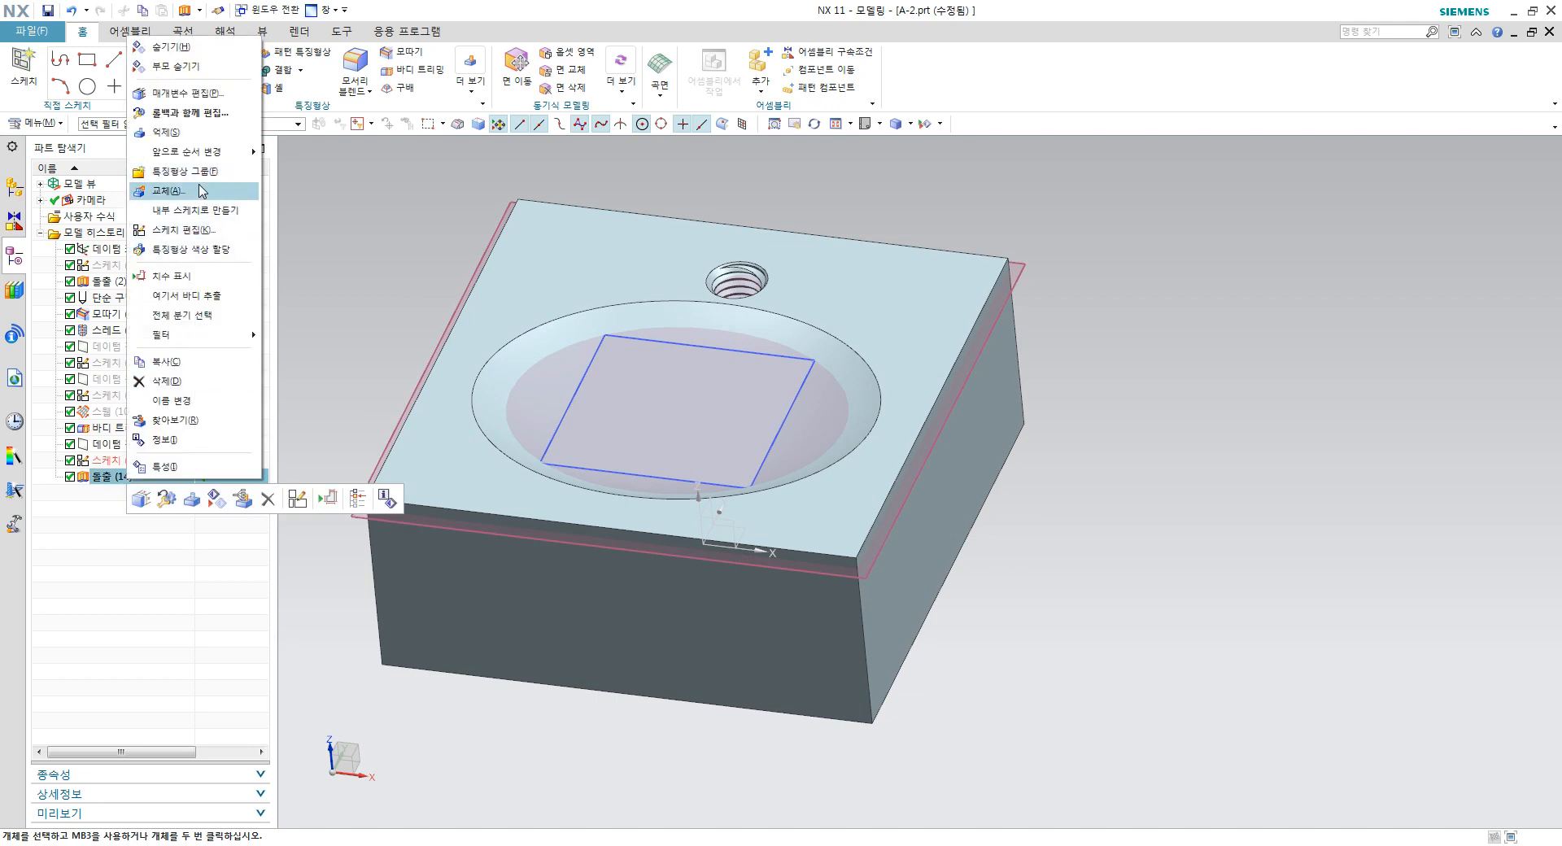
pyautogui.click(211, 257)
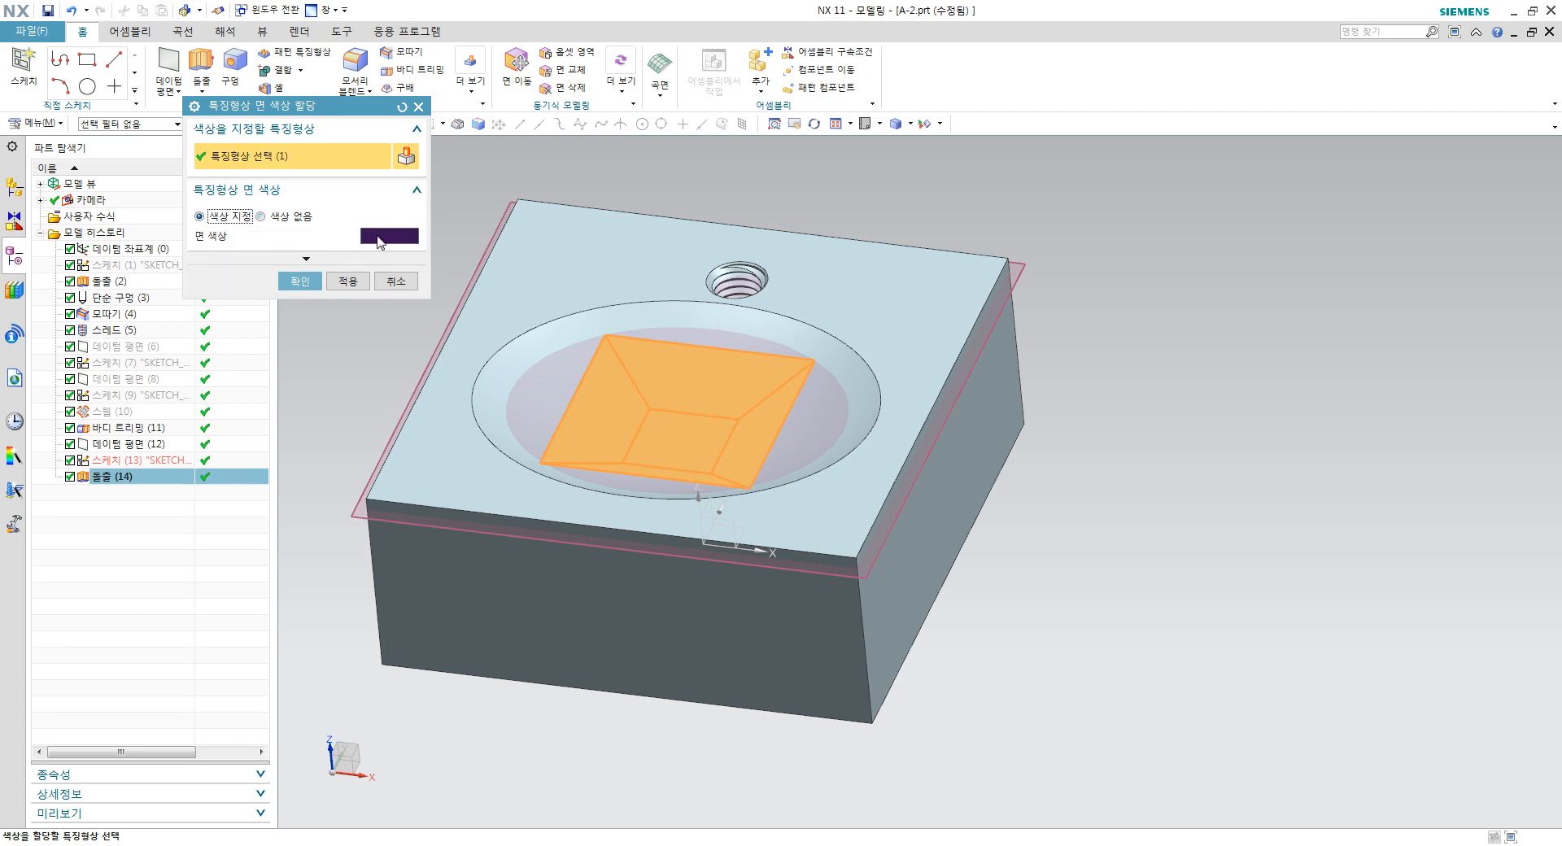
pyautogui.click(399, 241)
pyautogui.click(243, 157)
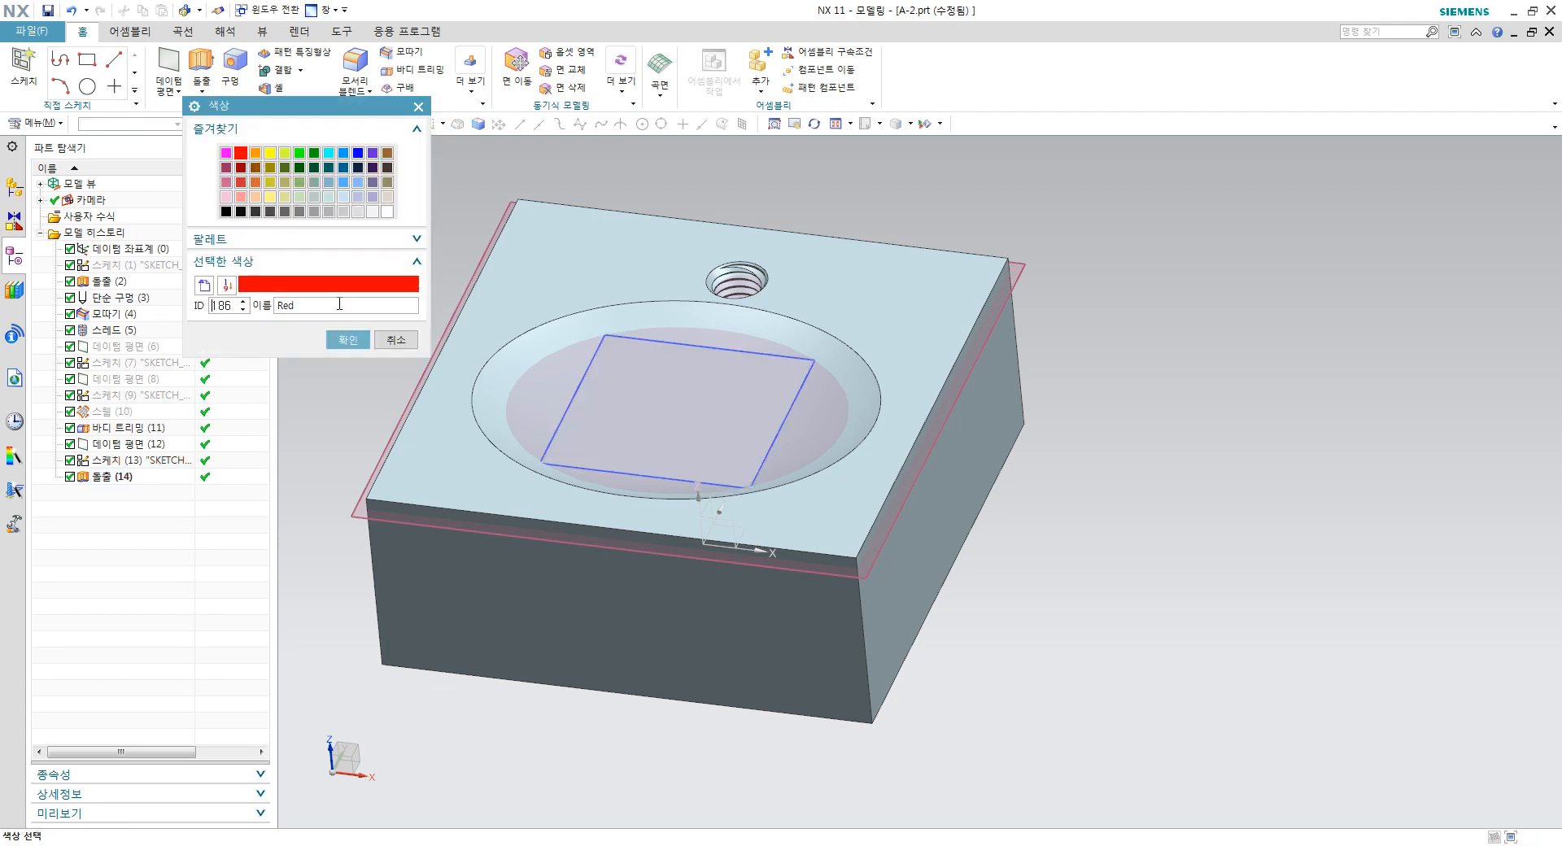
pyautogui.click(339, 340)
pyautogui.click(300, 282)
# Step: Hide the datum plane 2 mm below the block's upper face
pyautogui.moveTo(626, 313); pyautogui.dragTo(647, 370, button='middle')
pyautogui.rightClick(1257, 320)
pyautogui.click(1320, 360)
# Step: Move the top face of the red tapered body 20 mm upwards with Move Face
pyautogui.keyDown('shift'); pyautogui.moveTo(1034, 375); pyautogui.dragTo(1163, 407, button='middle'); pyautogui.keyUp('shift')
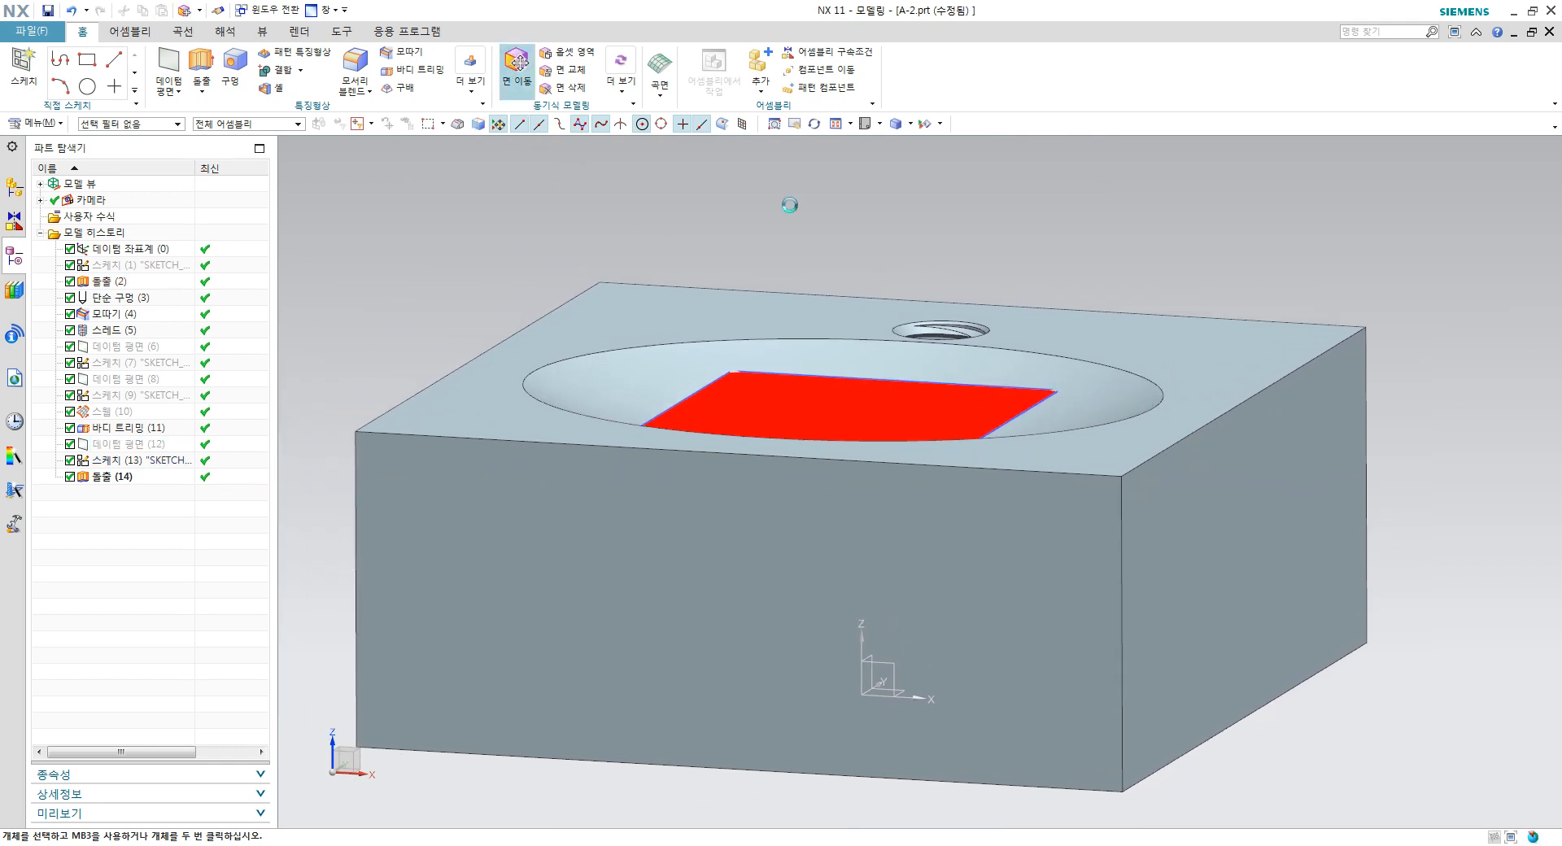
pyautogui.click(519, 62)
pyautogui.click(819, 406)
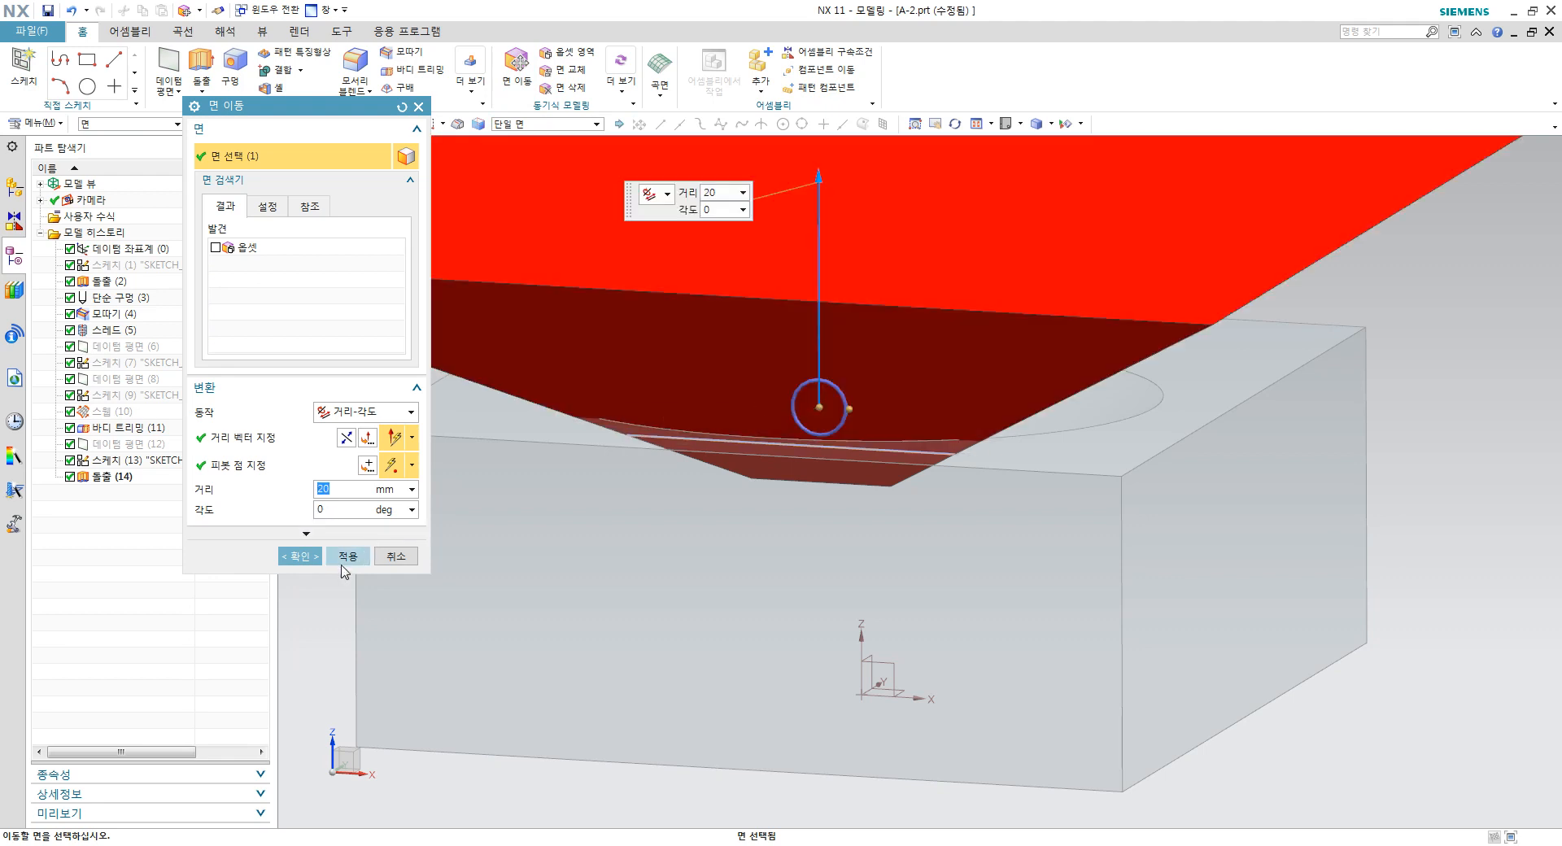
pyautogui.click(300, 555)
# Step: Subtract the red tapered body from the block, using the block as target and the red body as tool
pyautogui.moveTo(651, 529); pyautogui.dragTo(795, 507, button='middle')
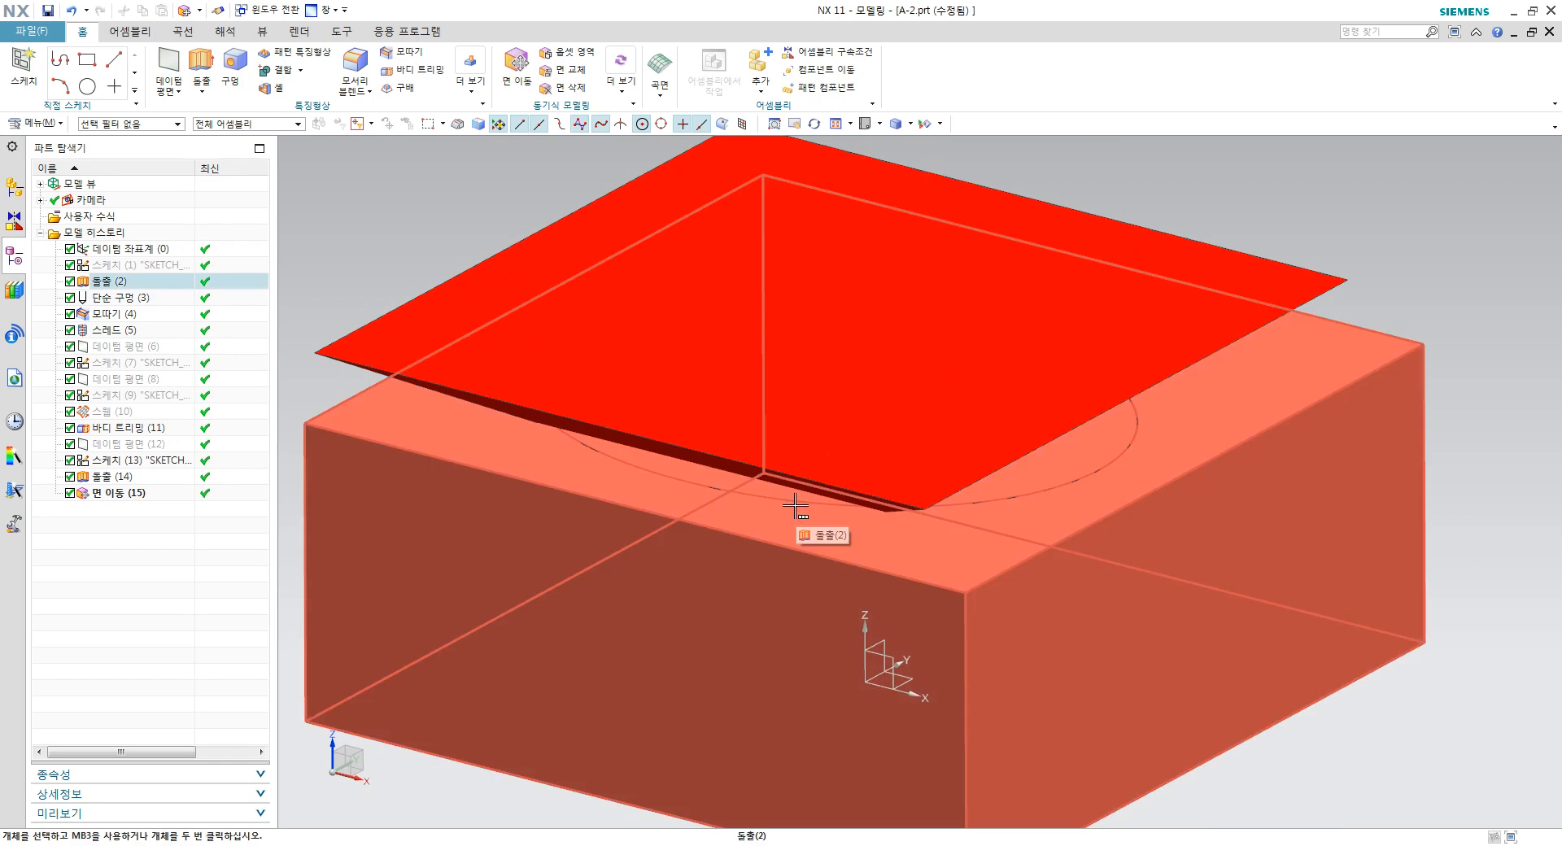
pyautogui.moveTo(795, 506); pyautogui.dragTo(817, 457, button='middle')
pyautogui.click(300, 70)
pyautogui.click(281, 111)
pyautogui.click(580, 348)
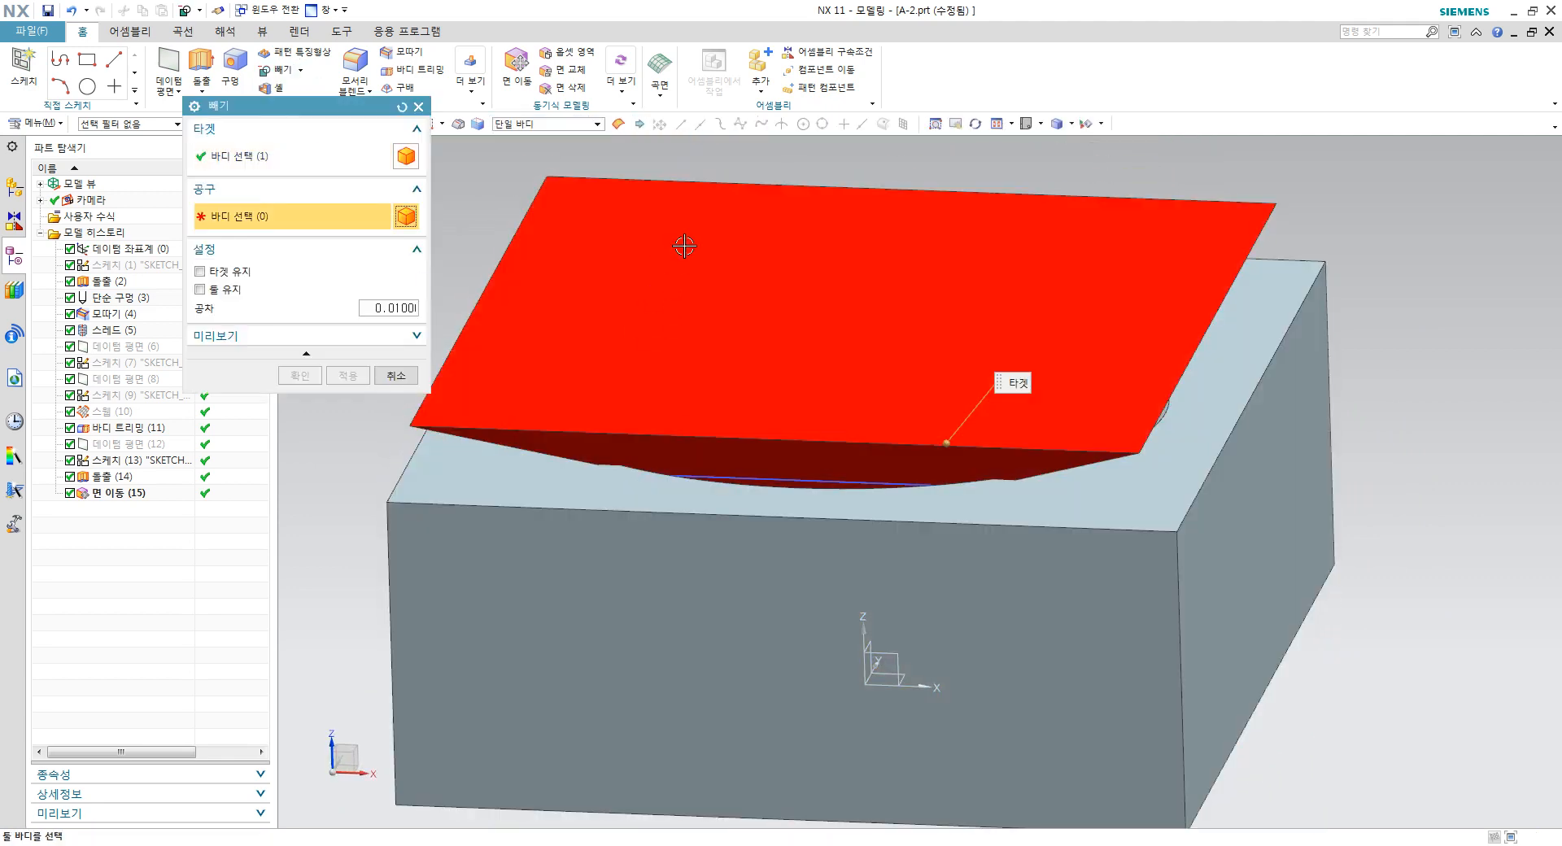
pyautogui.click(693, 245)
pyautogui.click(307, 376)
# Step: Hide the square sketch inside the elliptical recess
pyautogui.moveTo(814, 439); pyautogui.dragTo(784, 374, button='middle')
pyautogui.rightClick(791, 383)
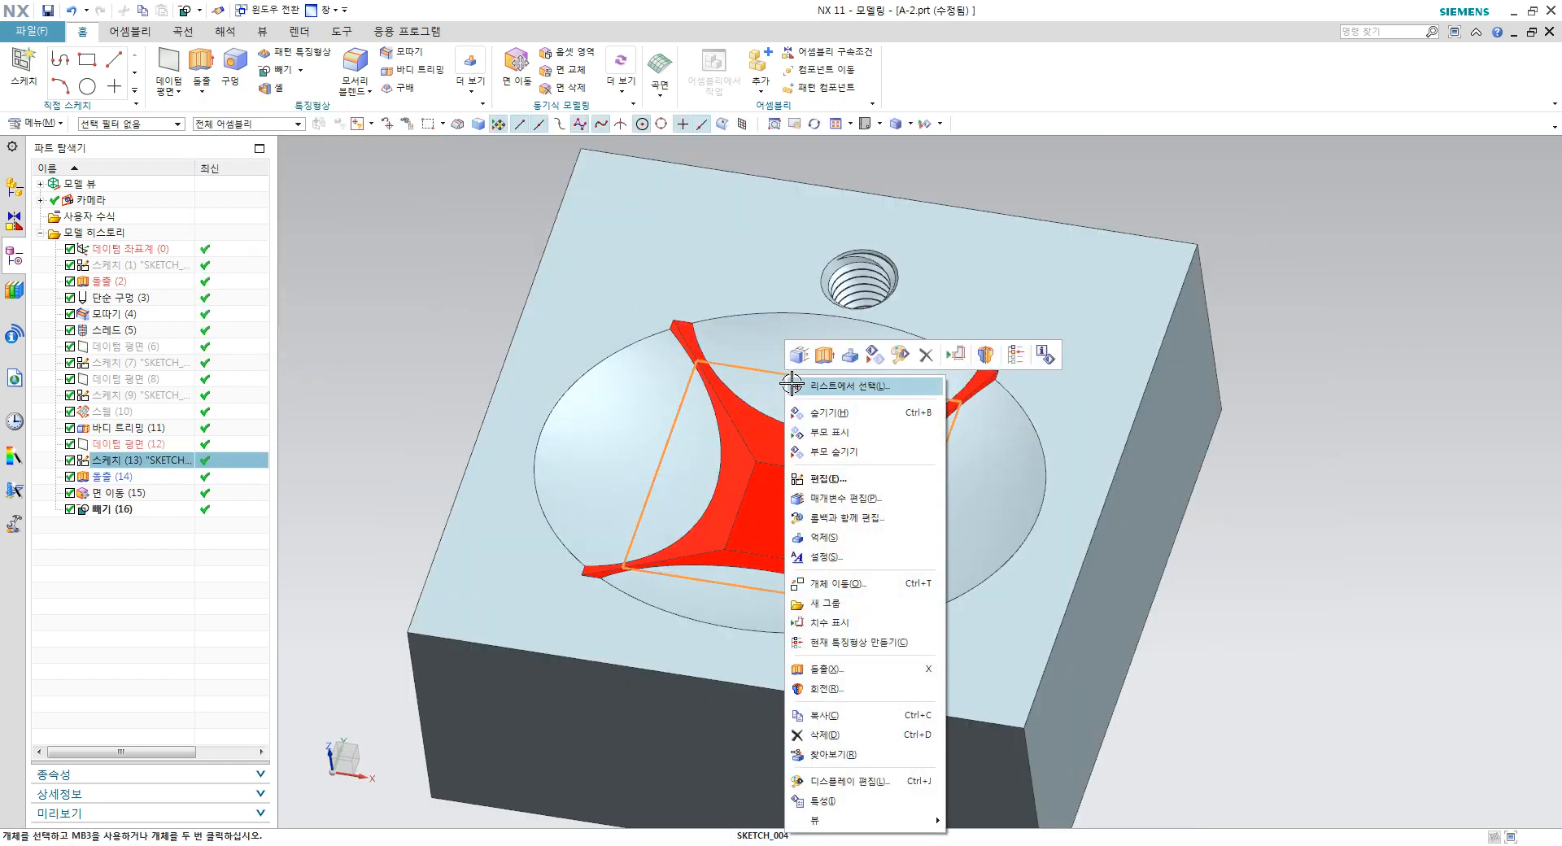
pyautogui.click(826, 413)
# Step: Blend the four slanted corner edges of the red pyramidal pocket with a 10 mm radius
pyautogui.scroll(-2, 841, 439)
pyautogui.moveTo(841, 439)
pyautogui.mouseDown(button='middle')
pyautogui.moveTo(841, 467)
pyautogui.moveTo(848, 450)
pyautogui.moveTo(1050, 531)
pyautogui.moveTo(1025, 533)
pyautogui.mouseUp(button='middle')
pyautogui.scroll(2, 862, 443)
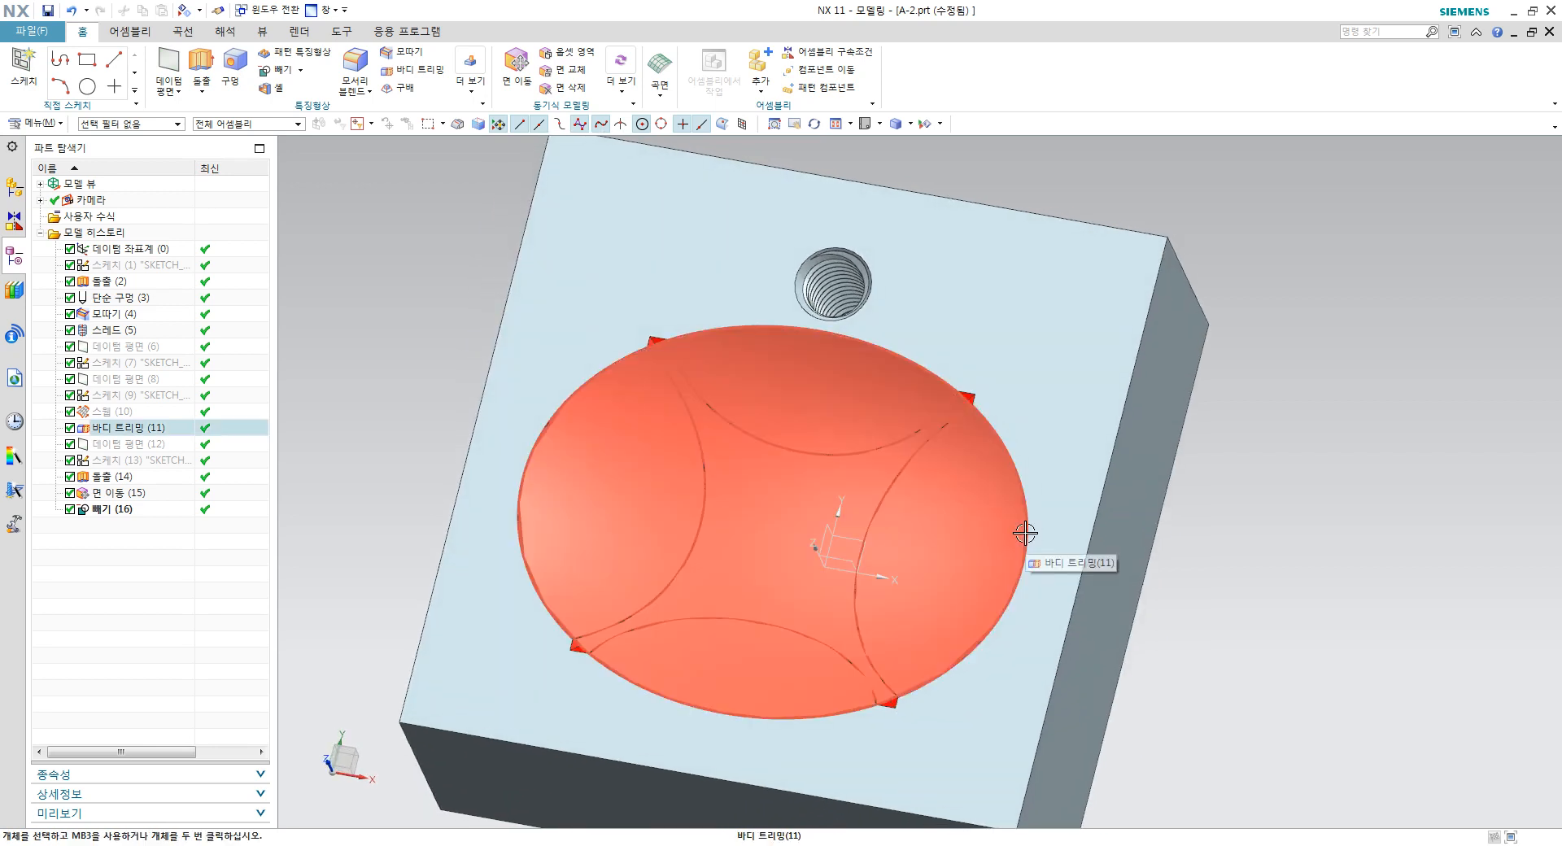
pyautogui.moveTo(1421, 514)
pyautogui.mouseDown(button='middle')
pyautogui.moveTo(1399, 534)
pyautogui.moveTo(1401, 496)
pyautogui.mouseUp(button='middle')
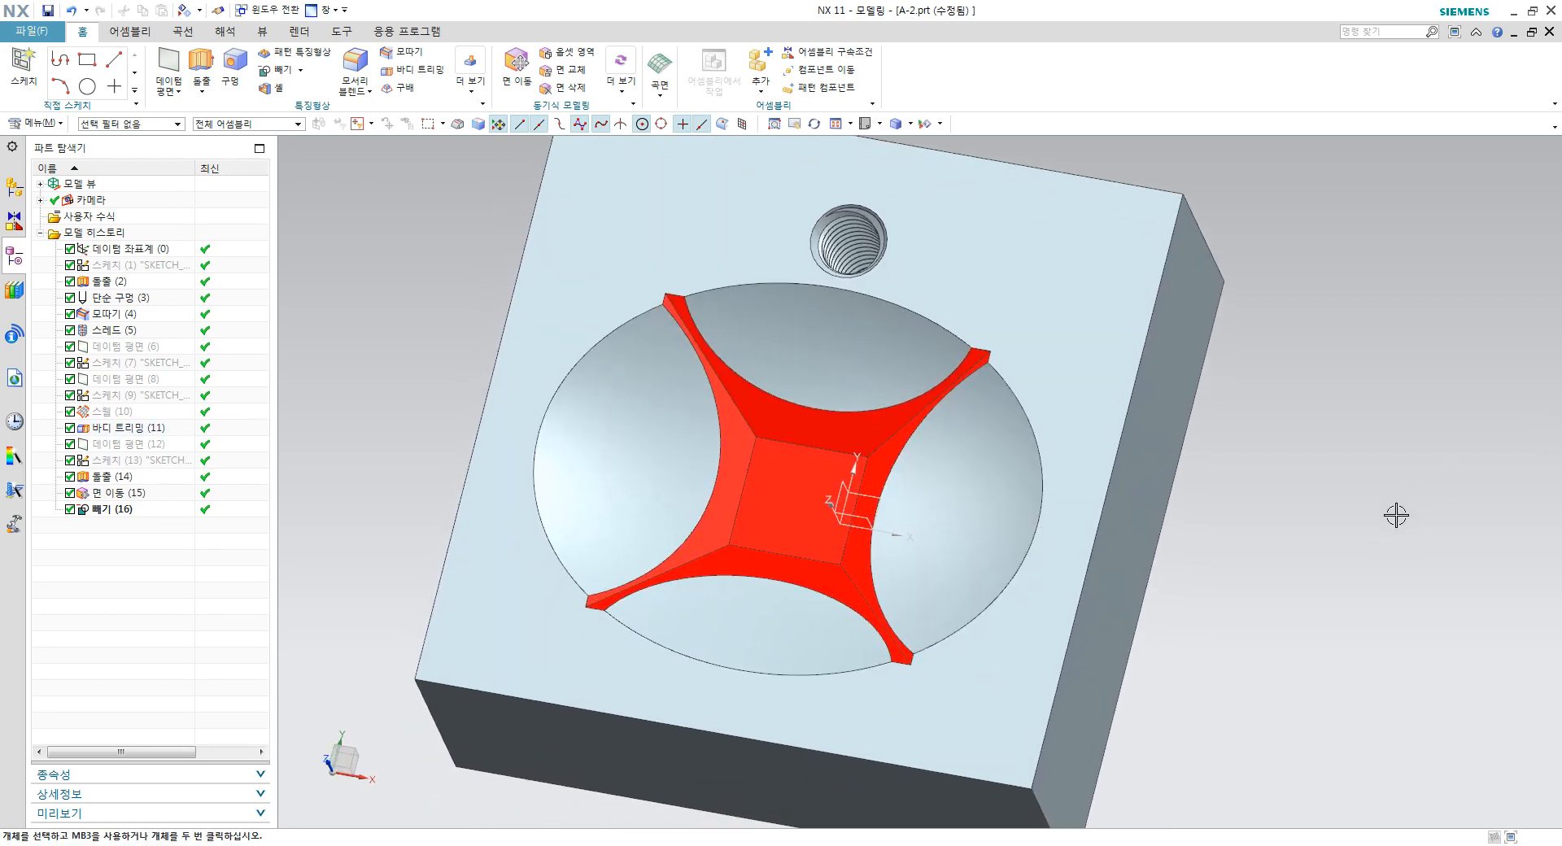
pyautogui.click(355, 66)
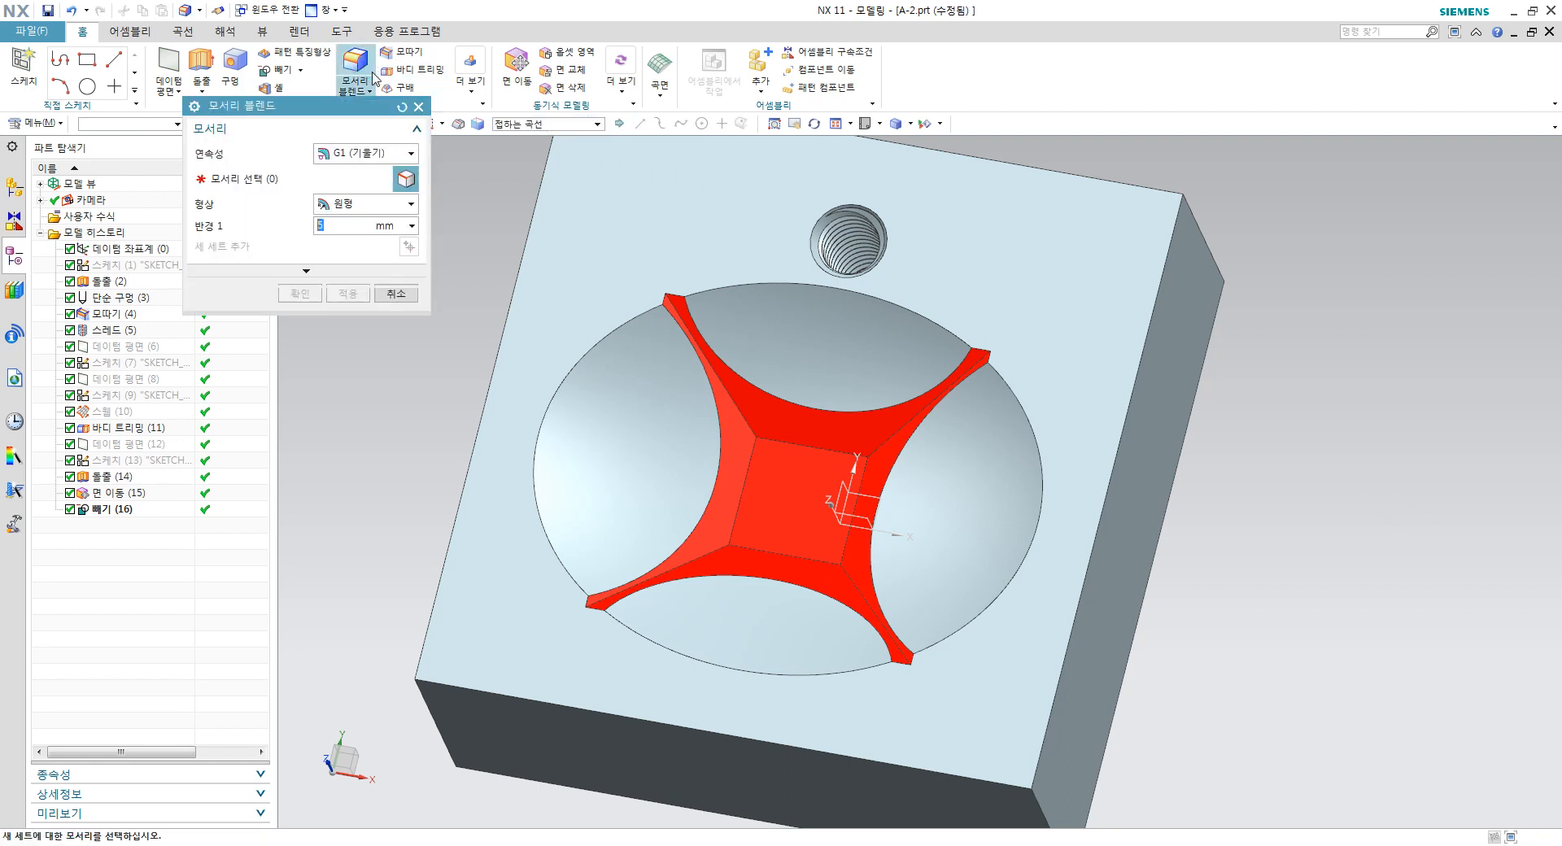
pyautogui.scroll(2, 747, 400)
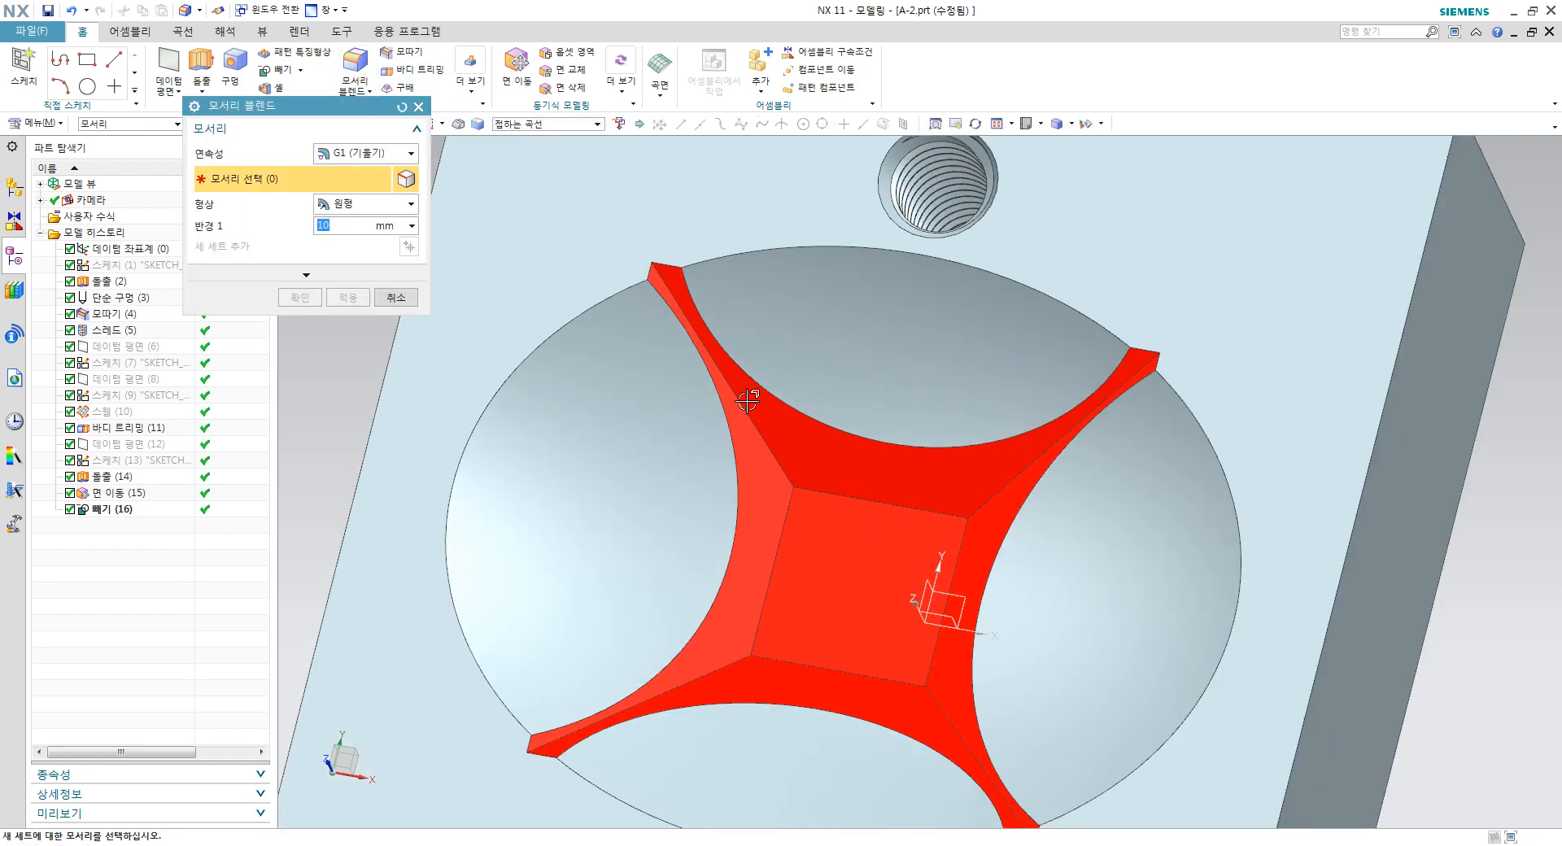
pyautogui.click(772, 461)
pyautogui.click(973, 505)
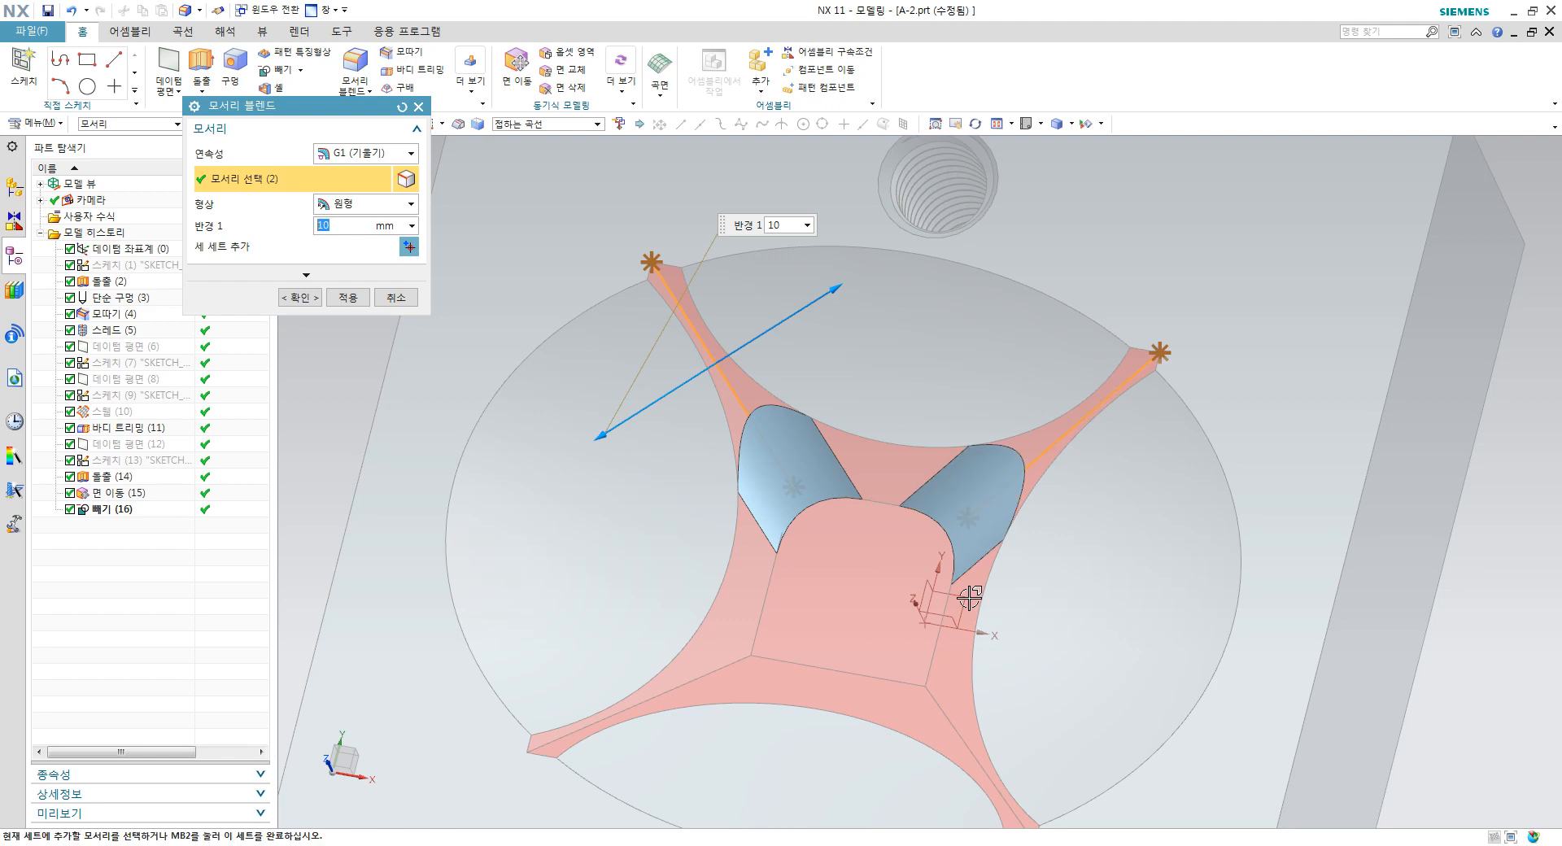
pyautogui.click(938, 693)
pyautogui.click(300, 297)
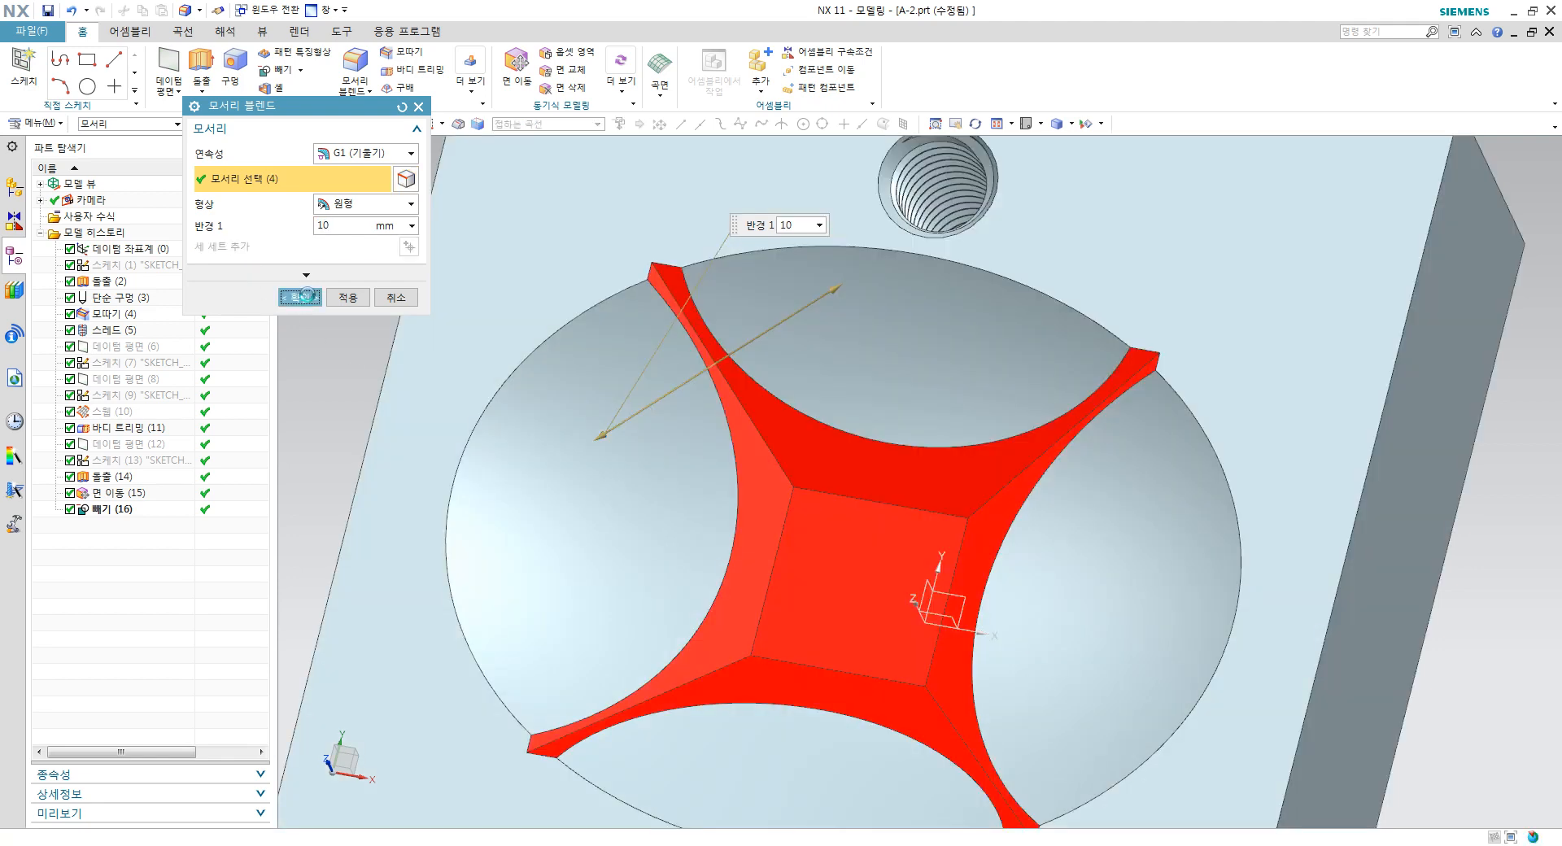
# Step: Blend the edge loop around the red pocket's flat floor with a 2 mm radius
pyautogui.scroll(-5, 574, 602)
pyautogui.moveTo(899, 383); pyautogui.dragTo(865, 307, button='middle')
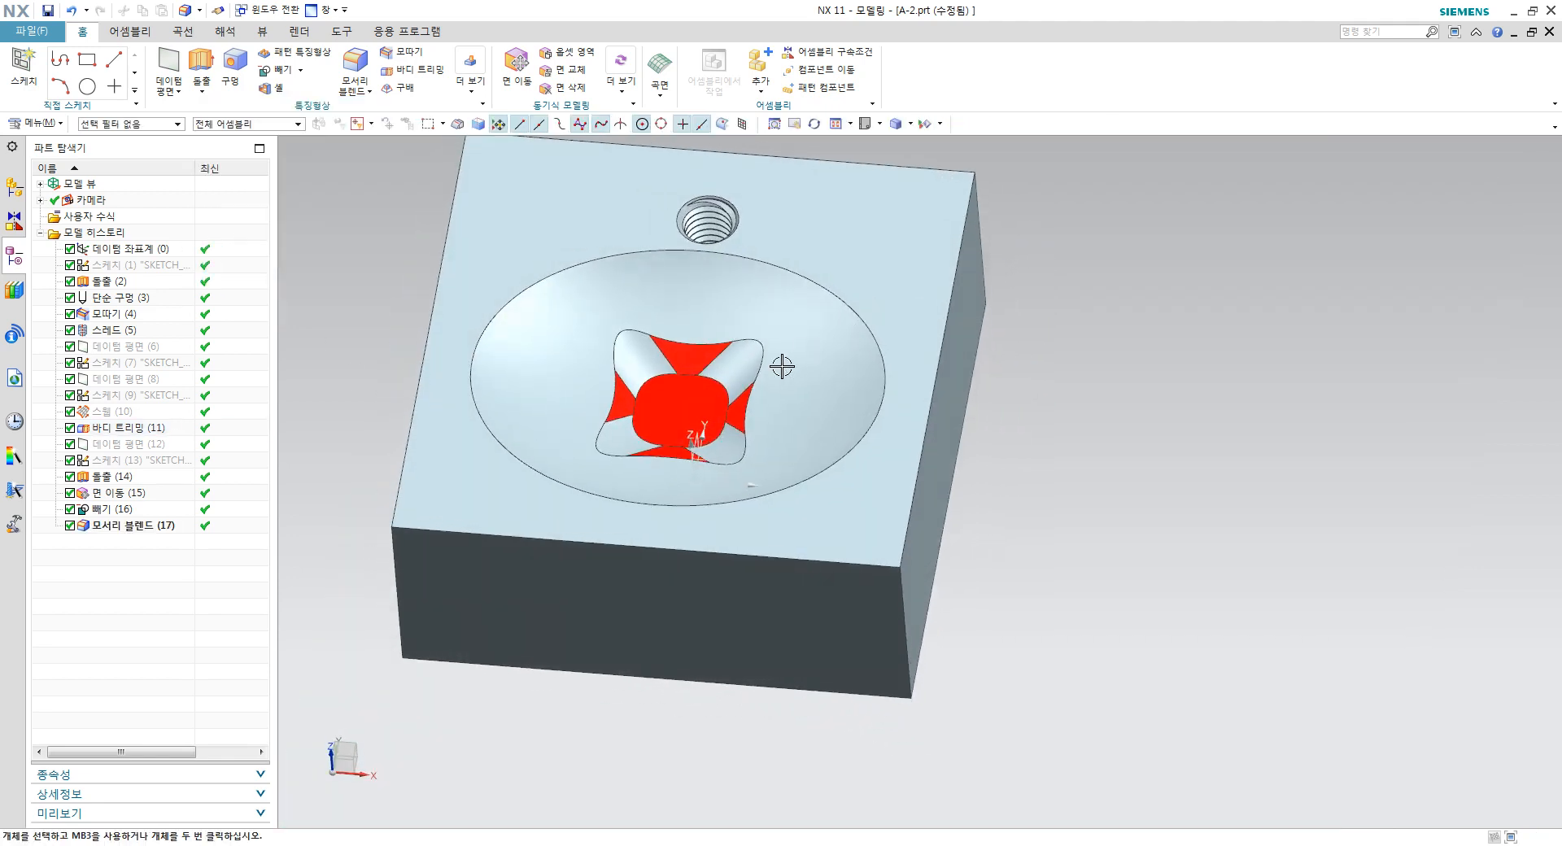
pyautogui.scroll(5, 684, 457)
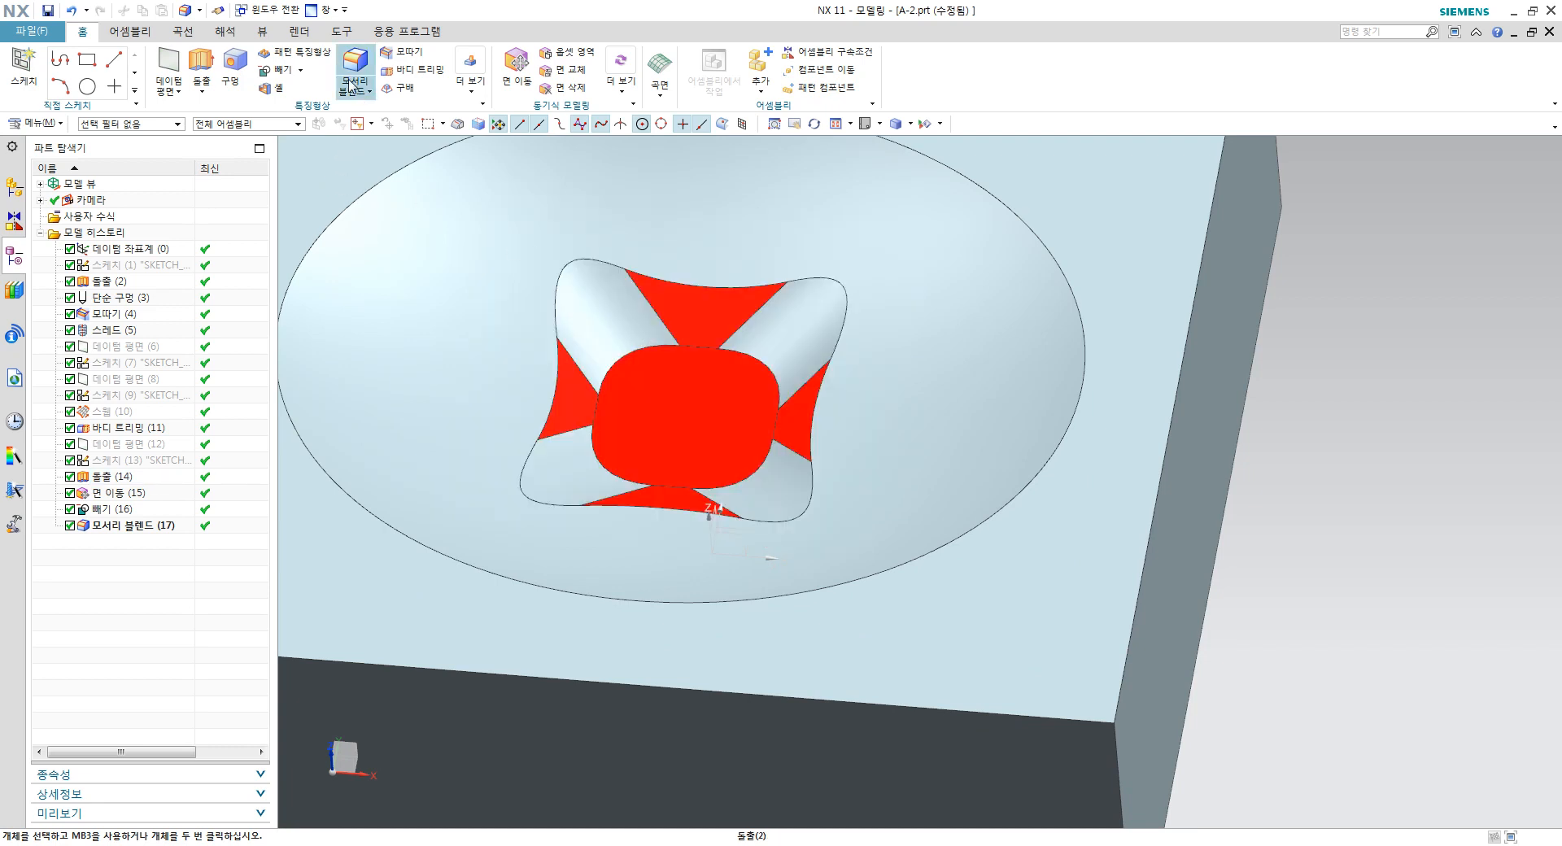
pyautogui.click(354, 62)
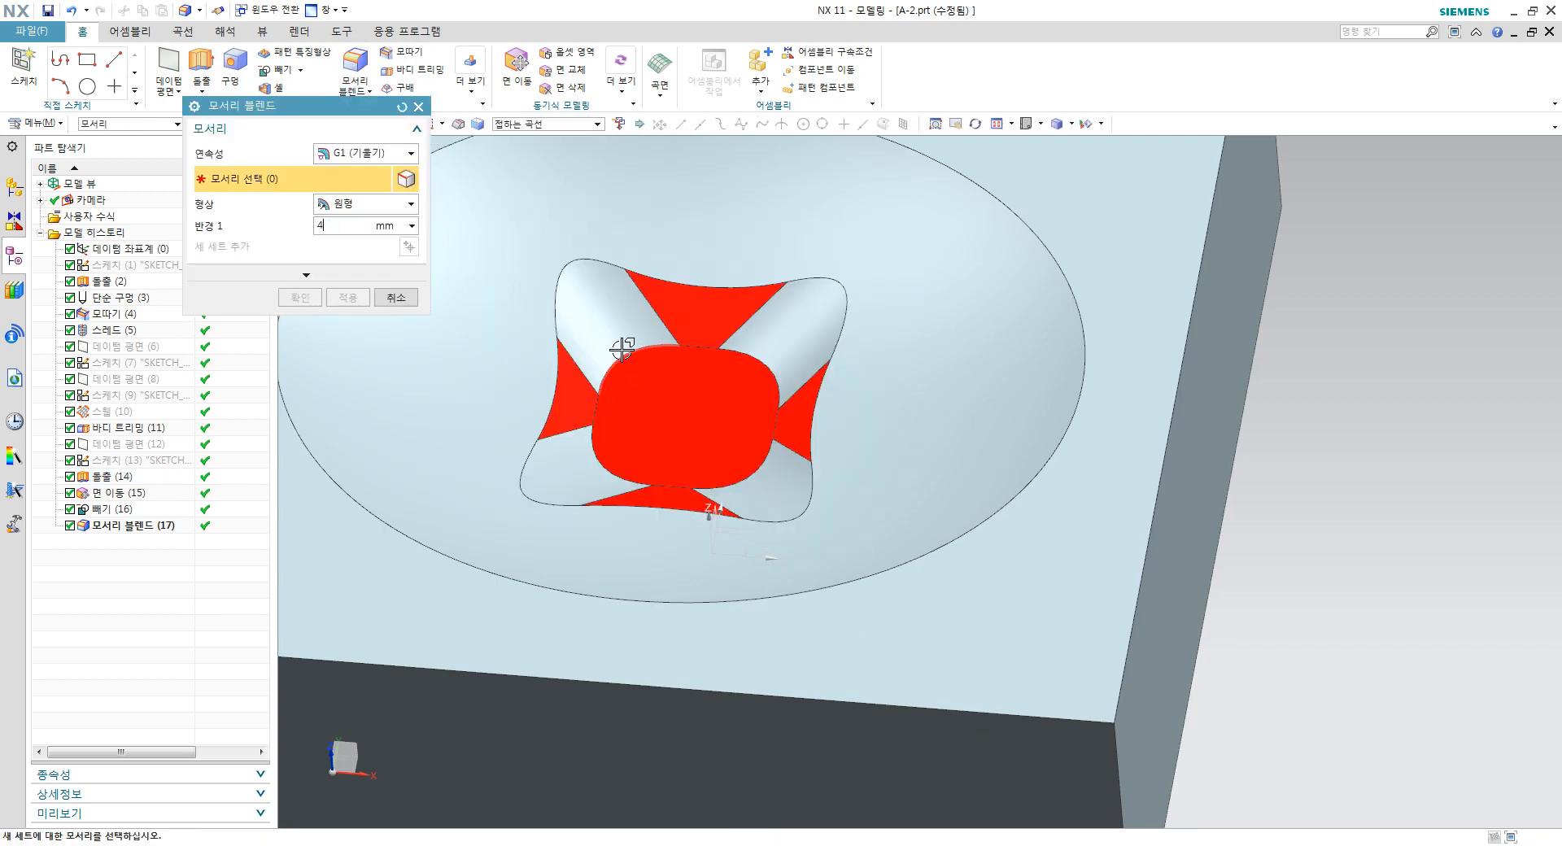
pyautogui.click(622, 348)
pyautogui.write('2')
pyautogui.click(307, 301)
pyautogui.scroll(-2, 766, 357)
pyautogui.moveTo(767, 359); pyautogui.dragTo(823, 453, button='middle')
pyautogui.scroll(-3, 802, 424)
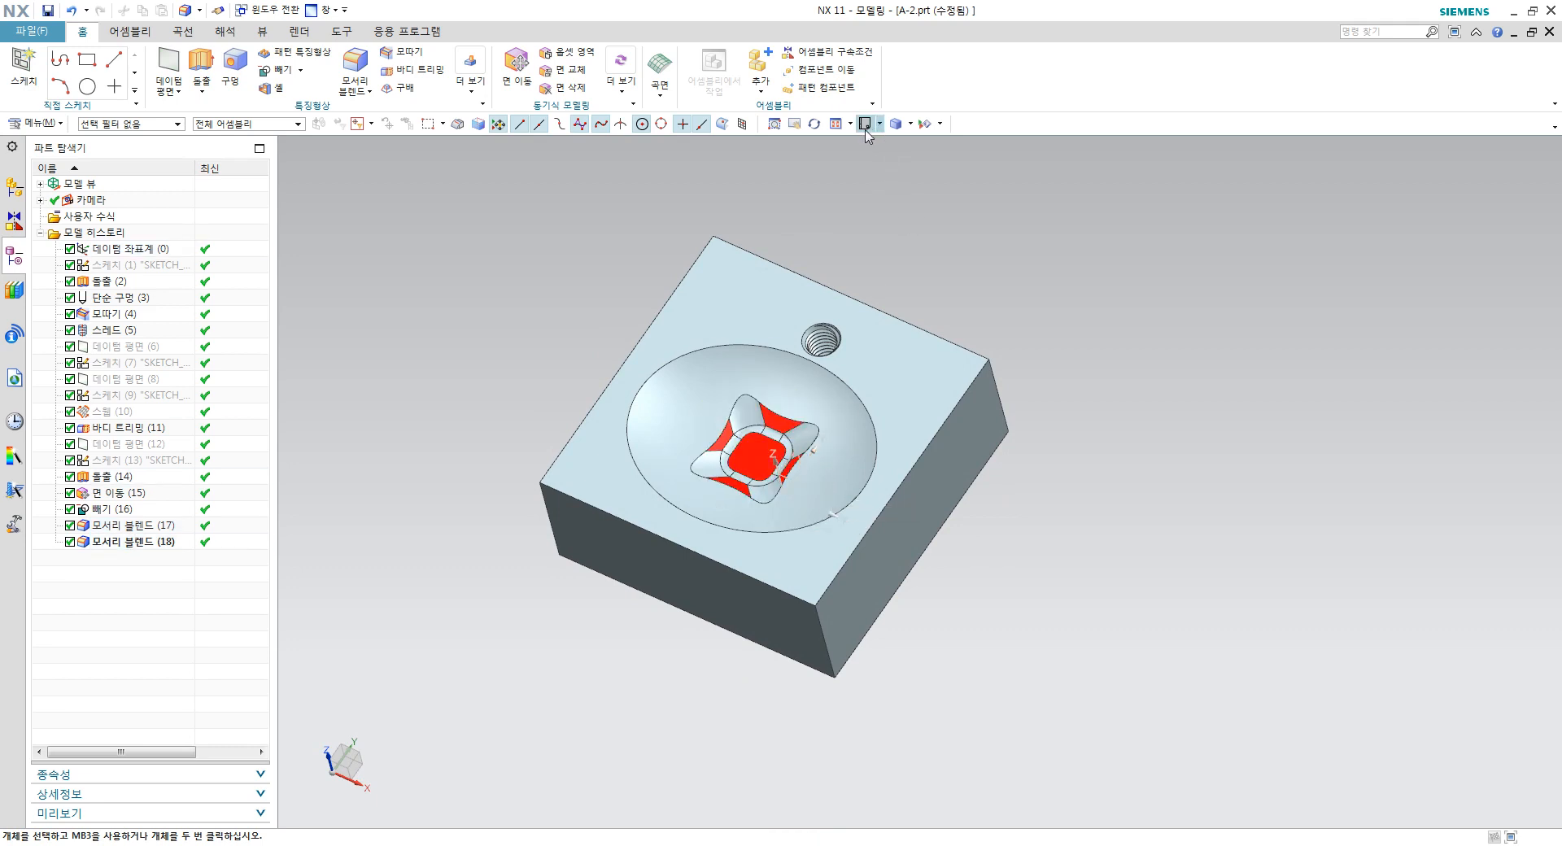
pyautogui.moveTo(877, 292); pyautogui.dragTo(901, 244, button='middle')
pyautogui.moveTo(686, 526); pyautogui.dragTo(806, 514, button='middle')
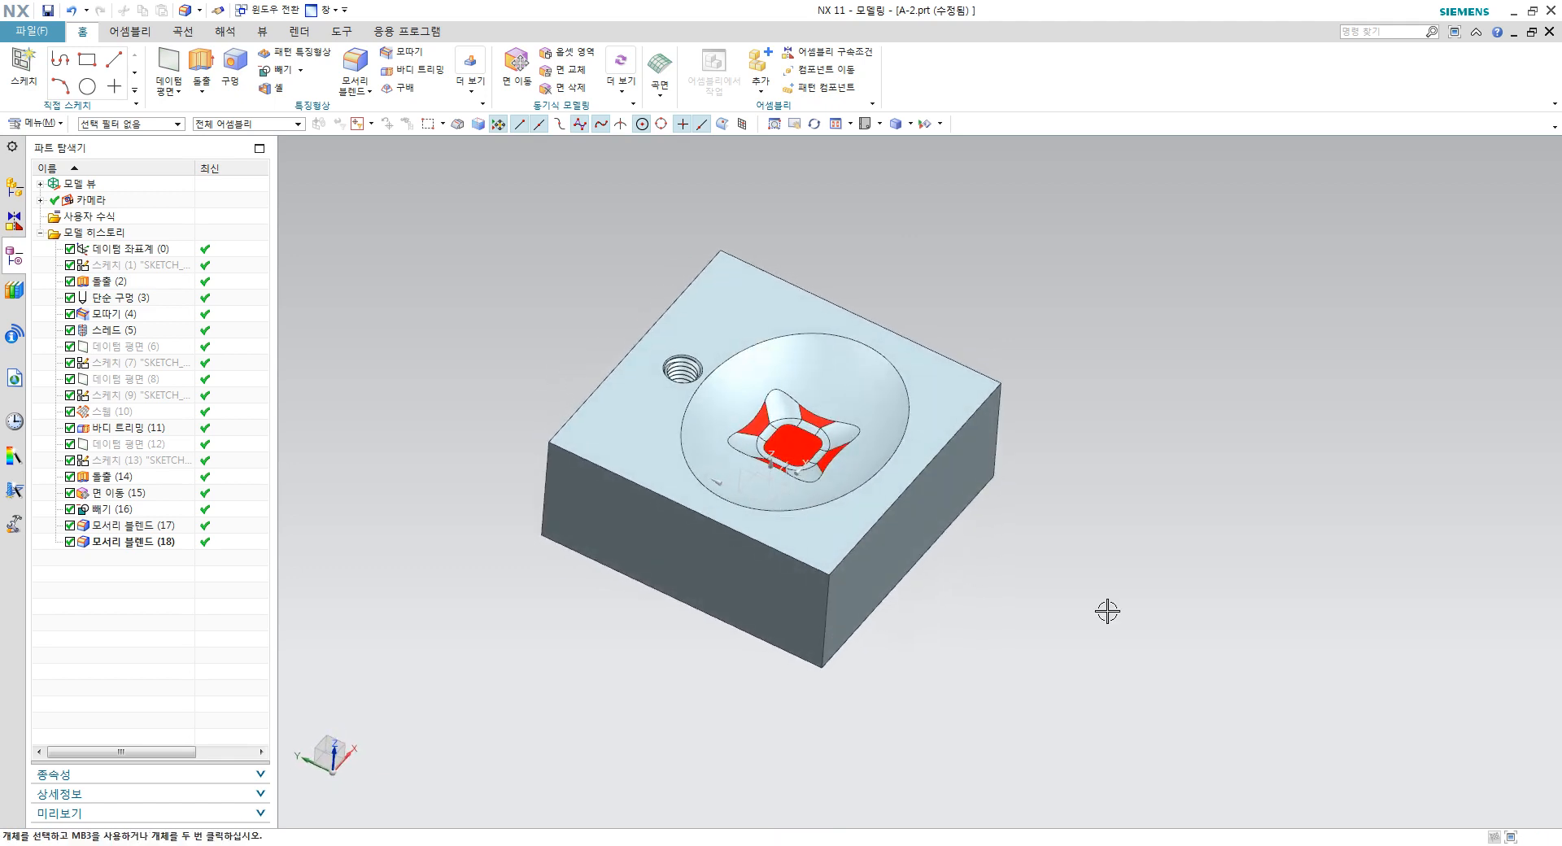
# Step: Try to recolour the block orange by selecting its base extrusion feature
pyautogui.scroll(2, 794, 386)
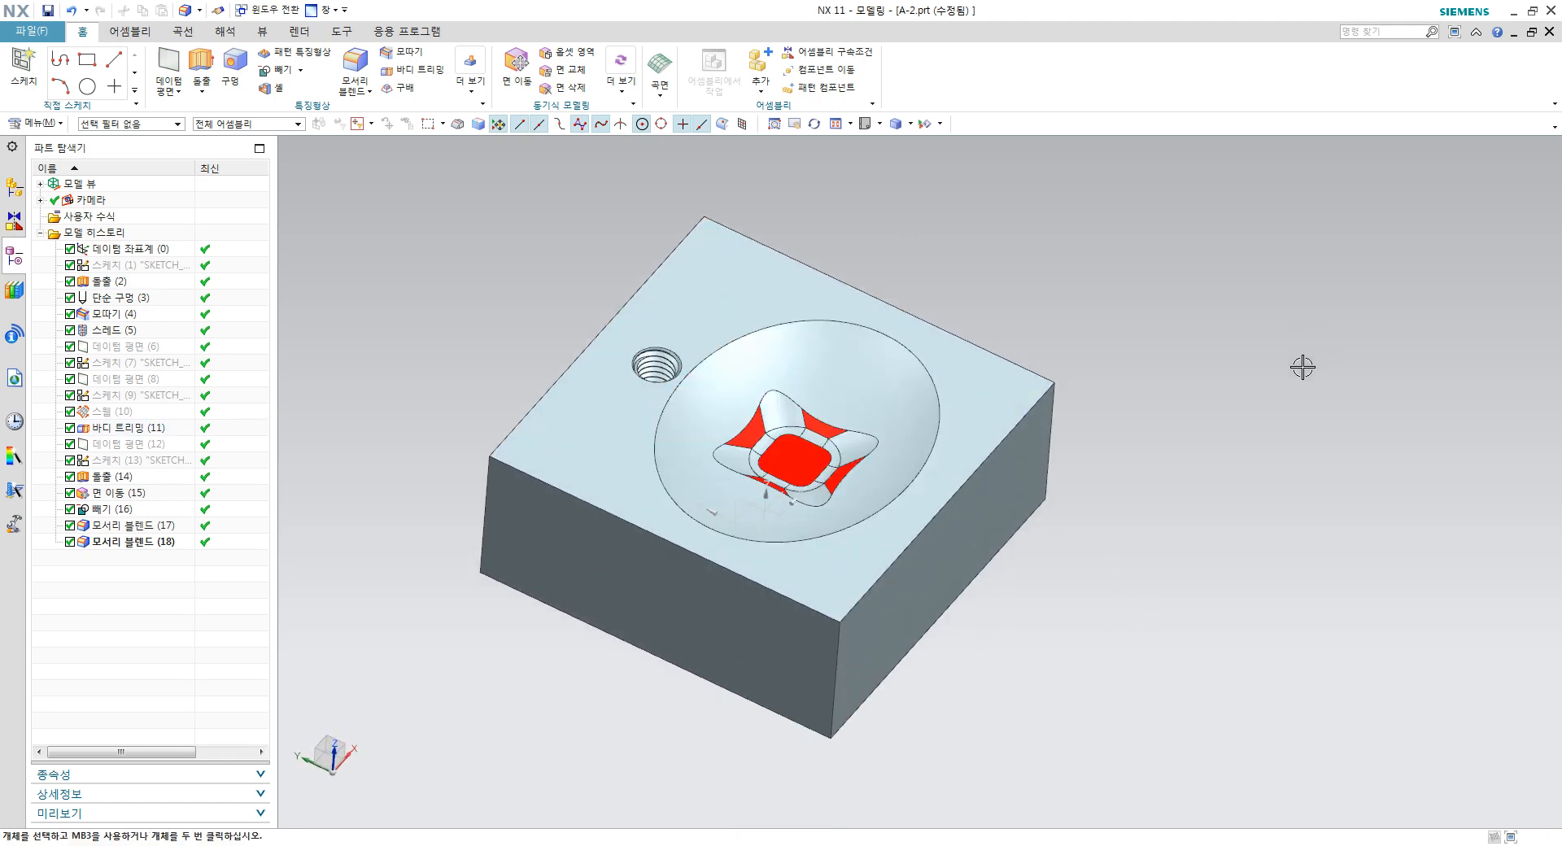
pyautogui.press('Home')
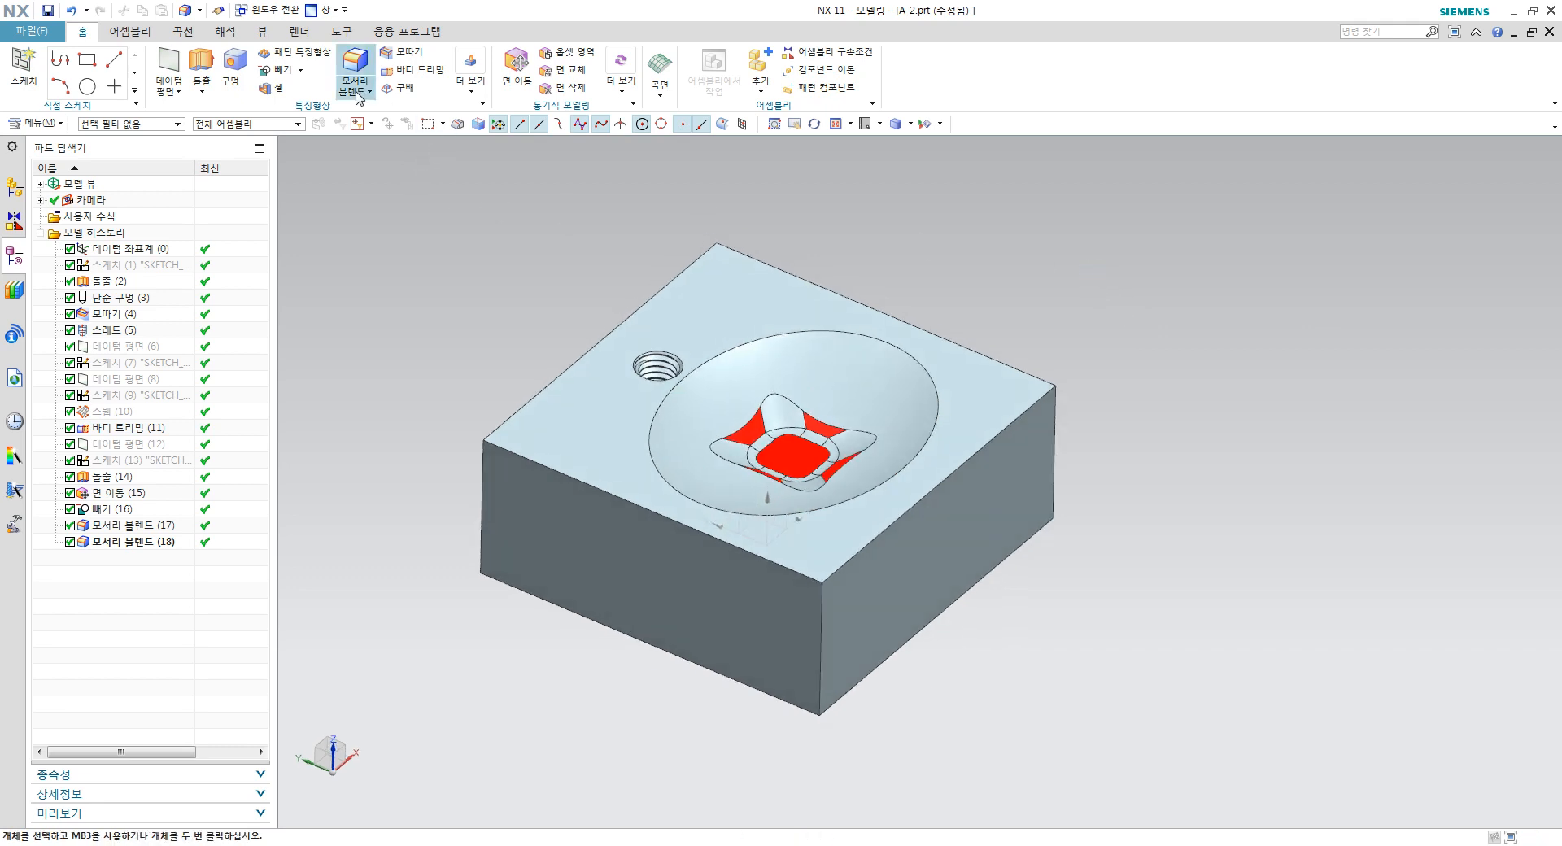
pyautogui.click(264, 32)
pyautogui.click(785, 296)
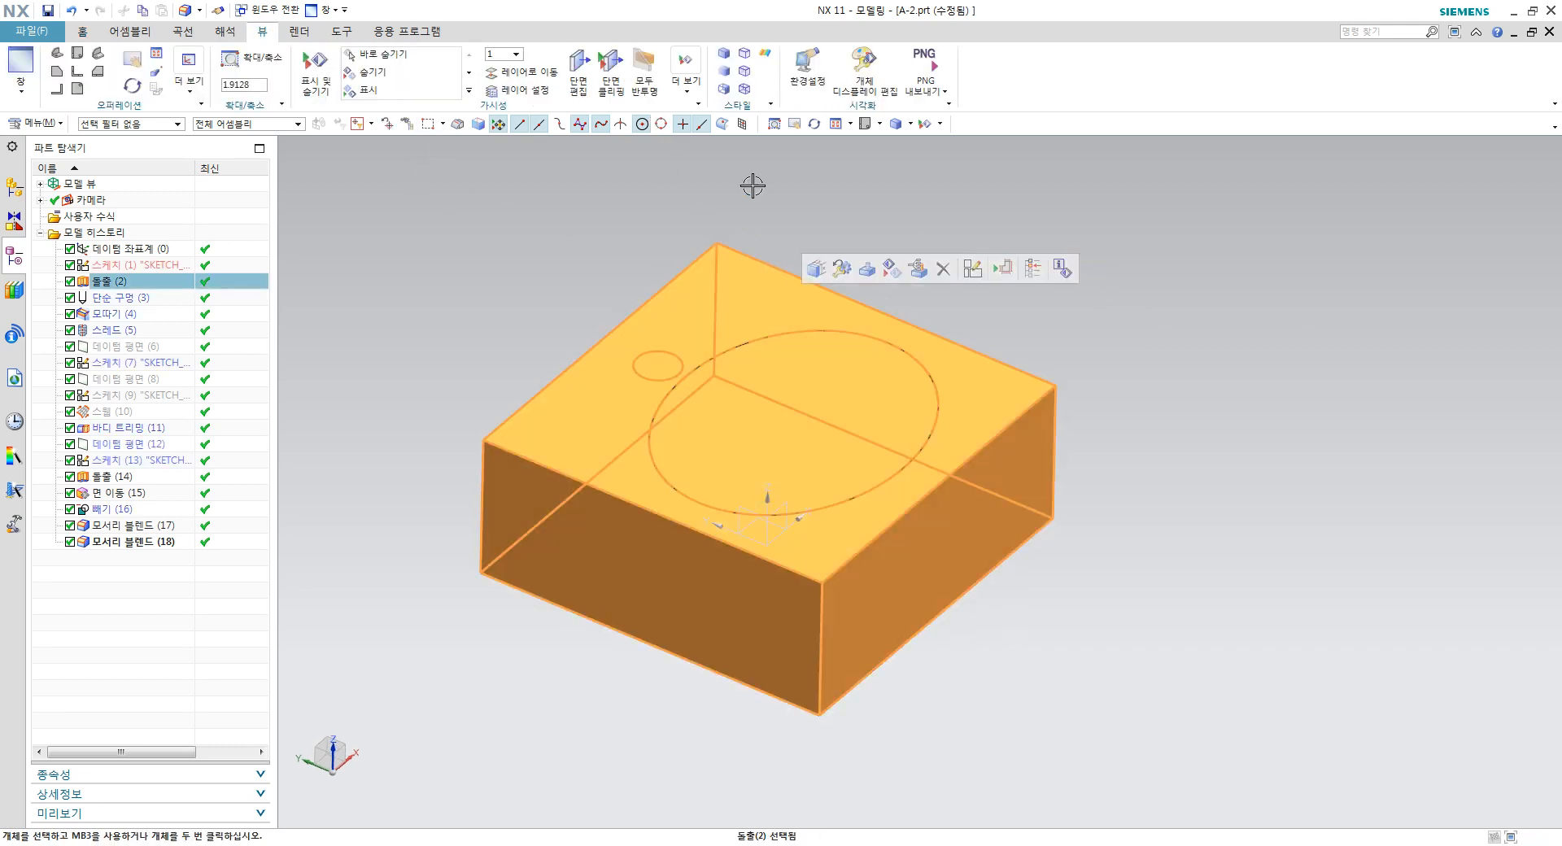
pyautogui.click(864, 69)
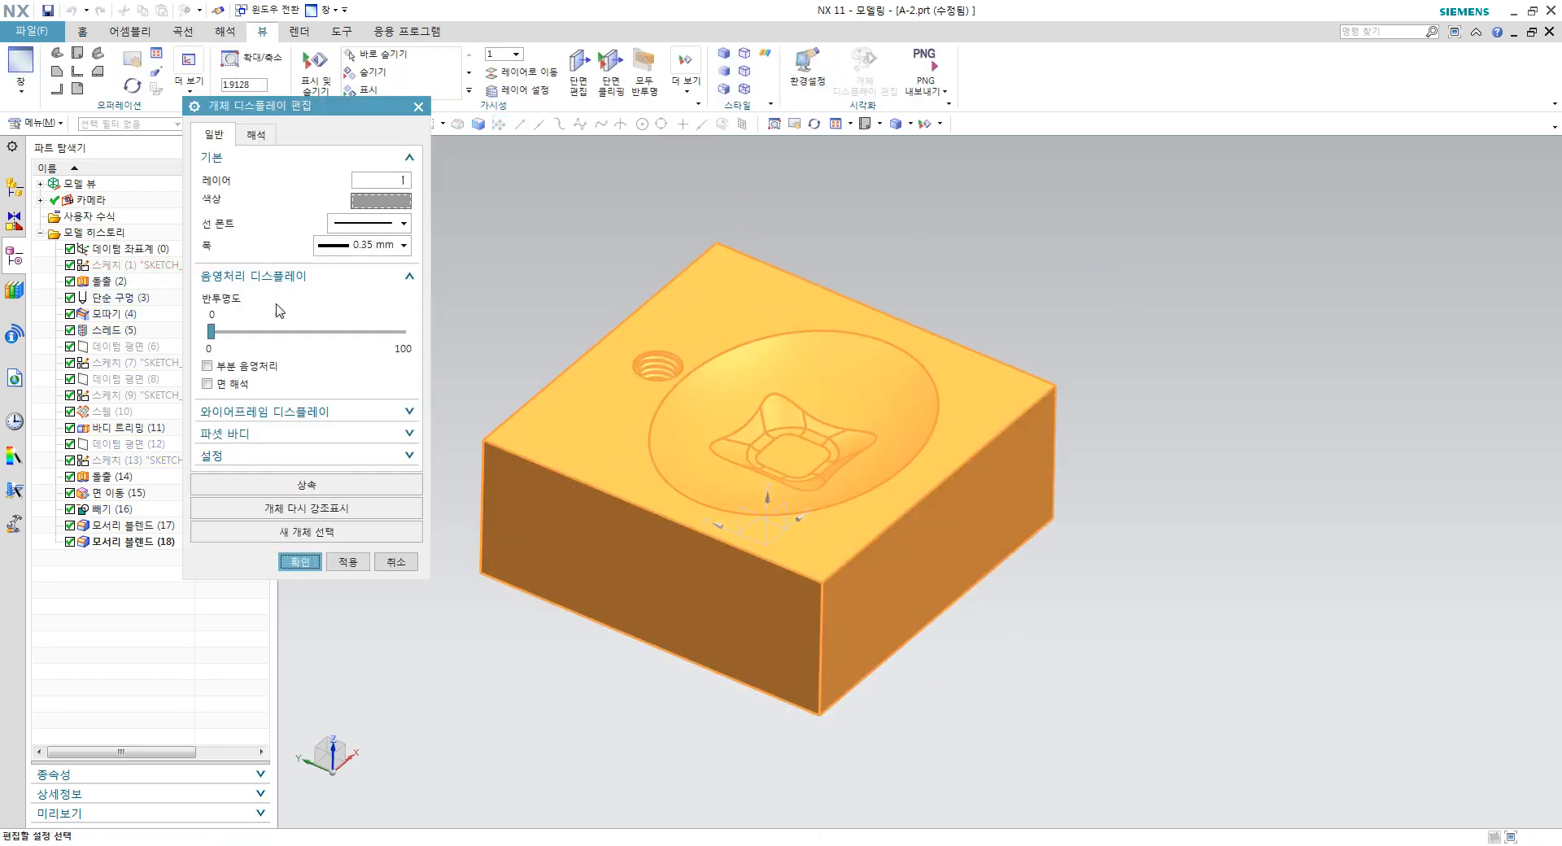
pyautogui.click(381, 201)
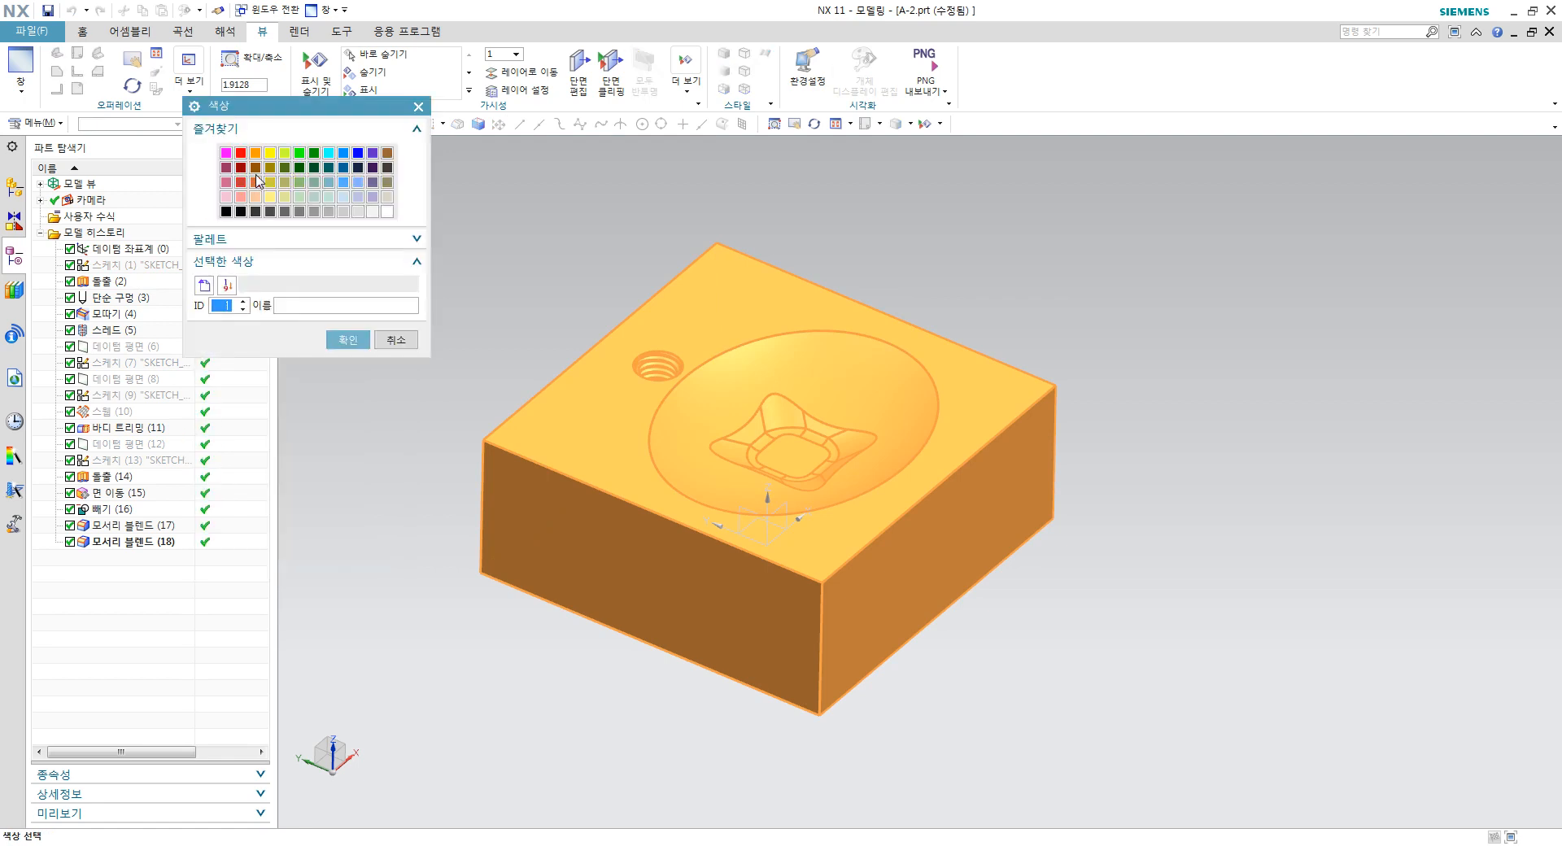
pyautogui.click(340, 343)
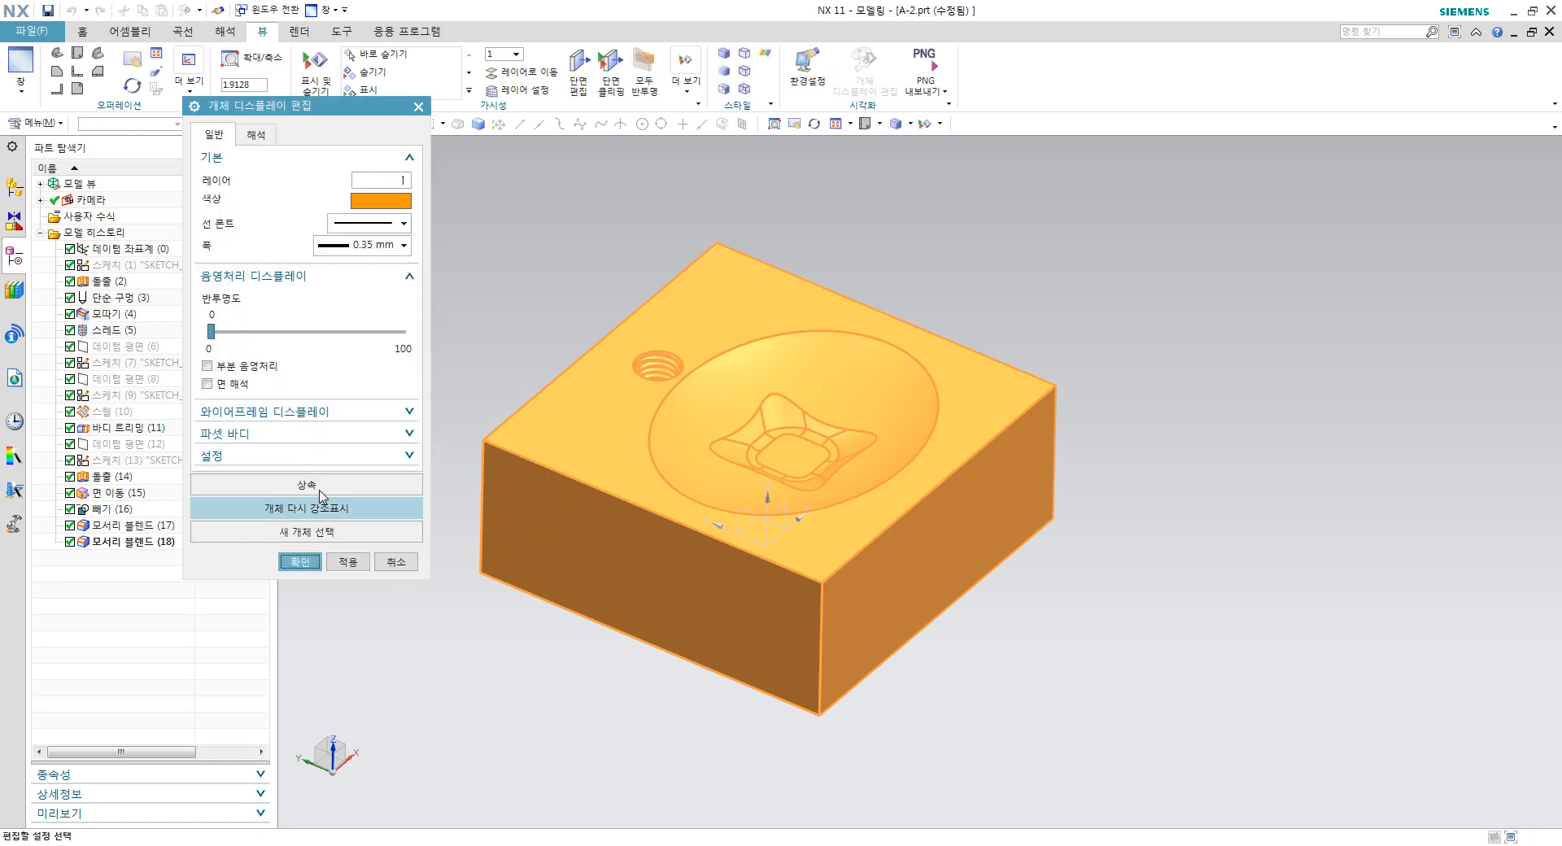
pyautogui.click(301, 562)
pyautogui.click(712, 474)
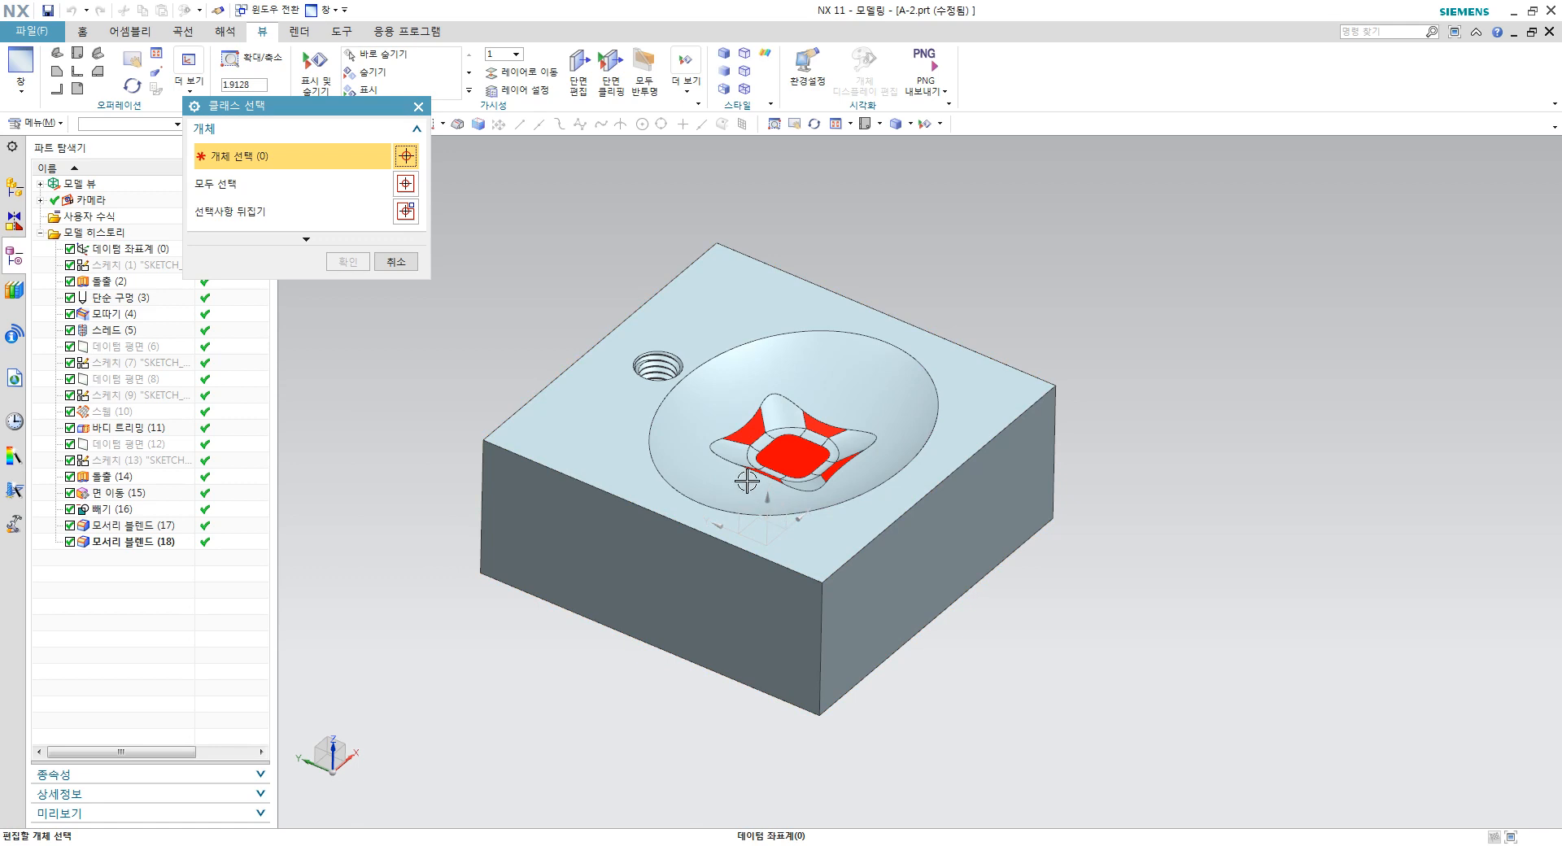
# Step: Set the display colour of the whole solid body to Orange, keeping the faces with feature-assigned colours in the selection
pyautogui.click(718, 278)
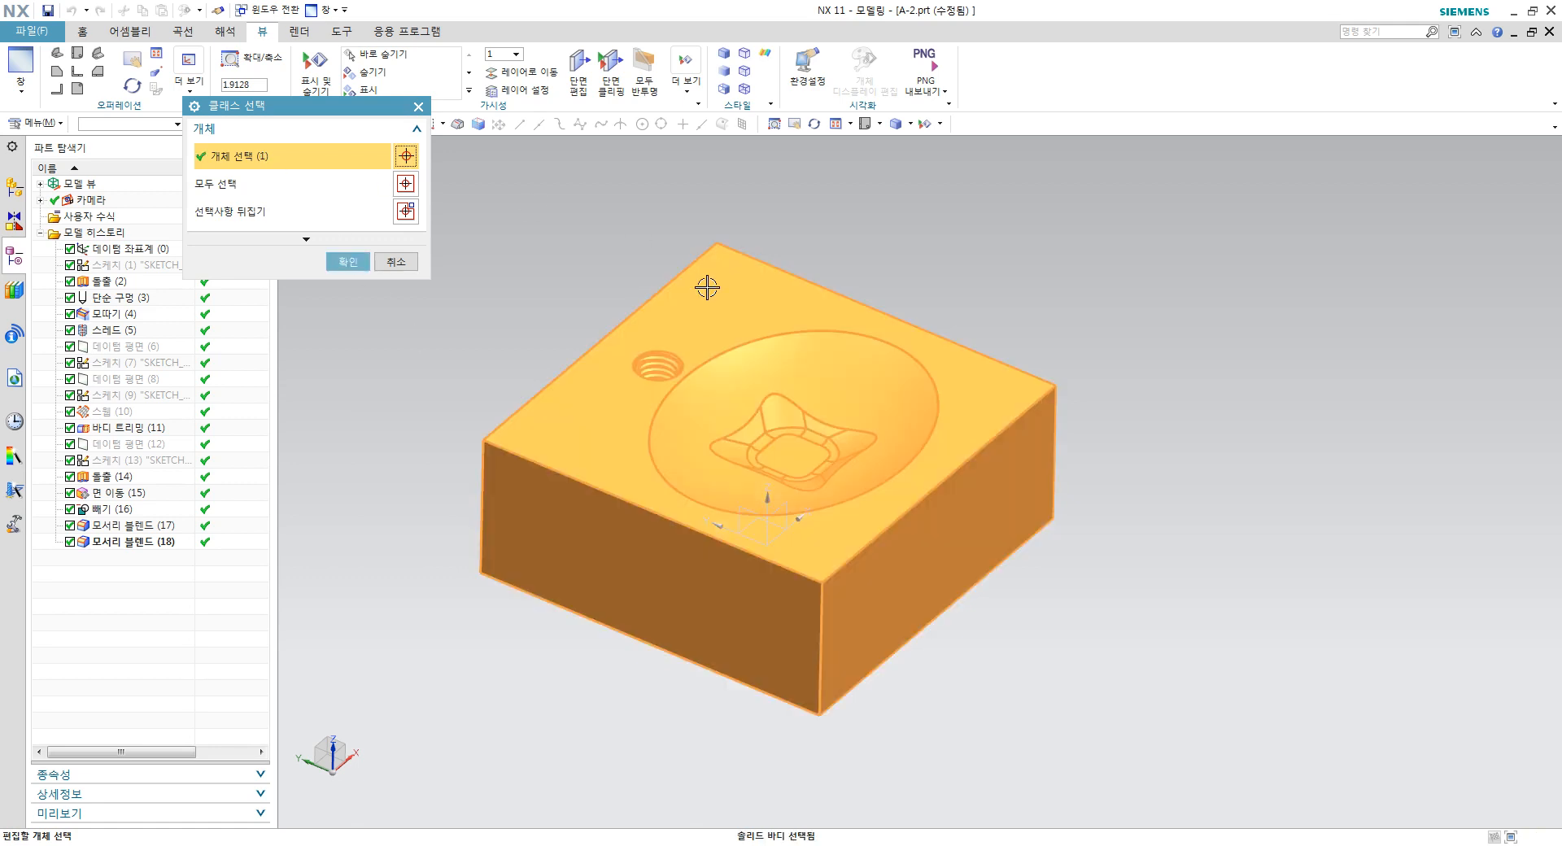
pyautogui.middleClick(555, 316)
pyautogui.click(374, 201)
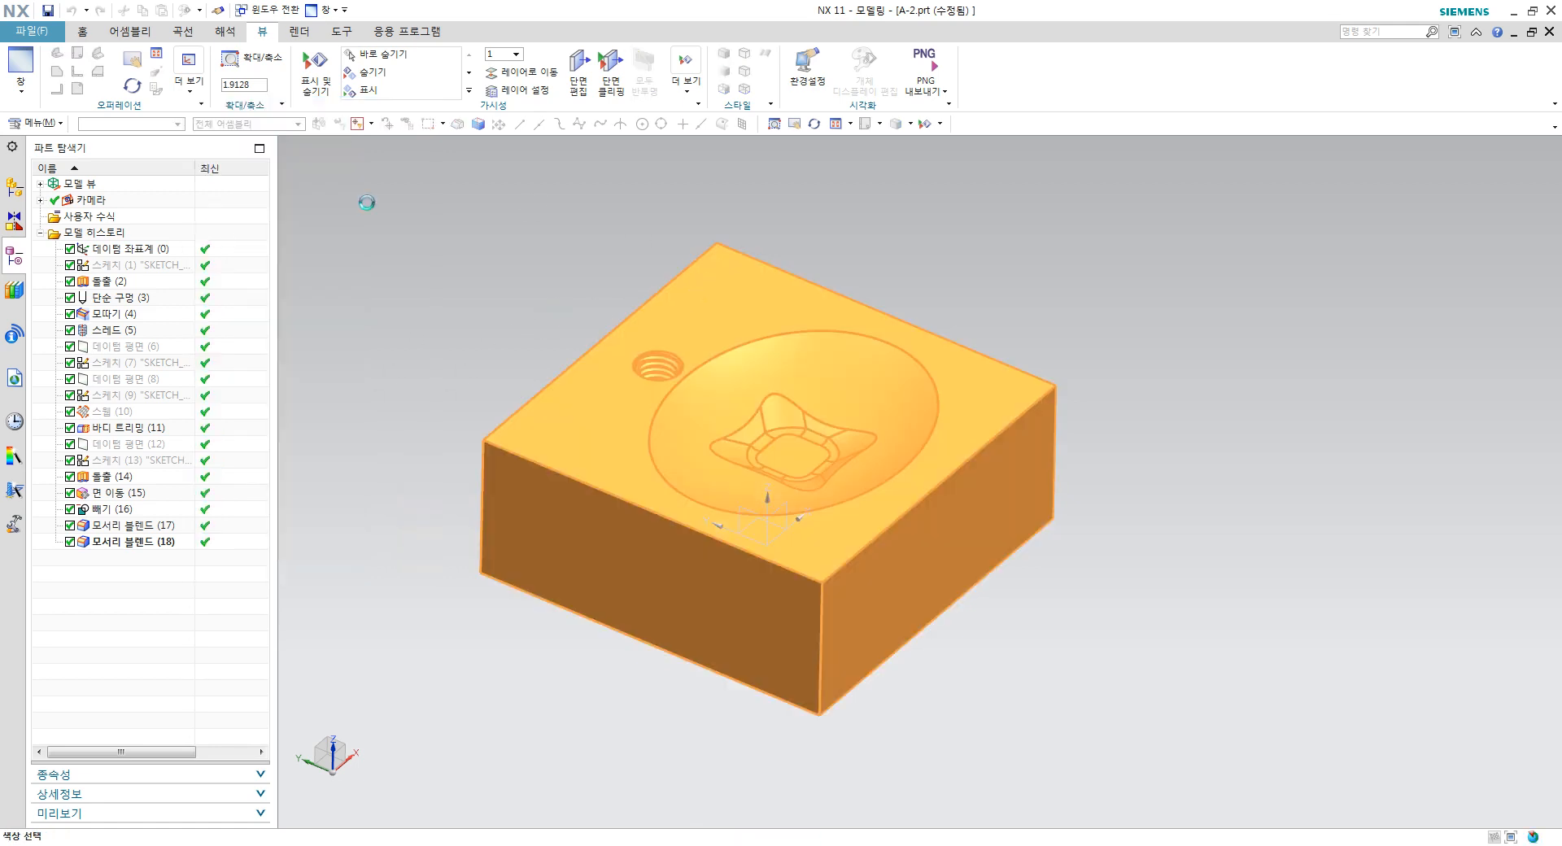
pyautogui.click(257, 153)
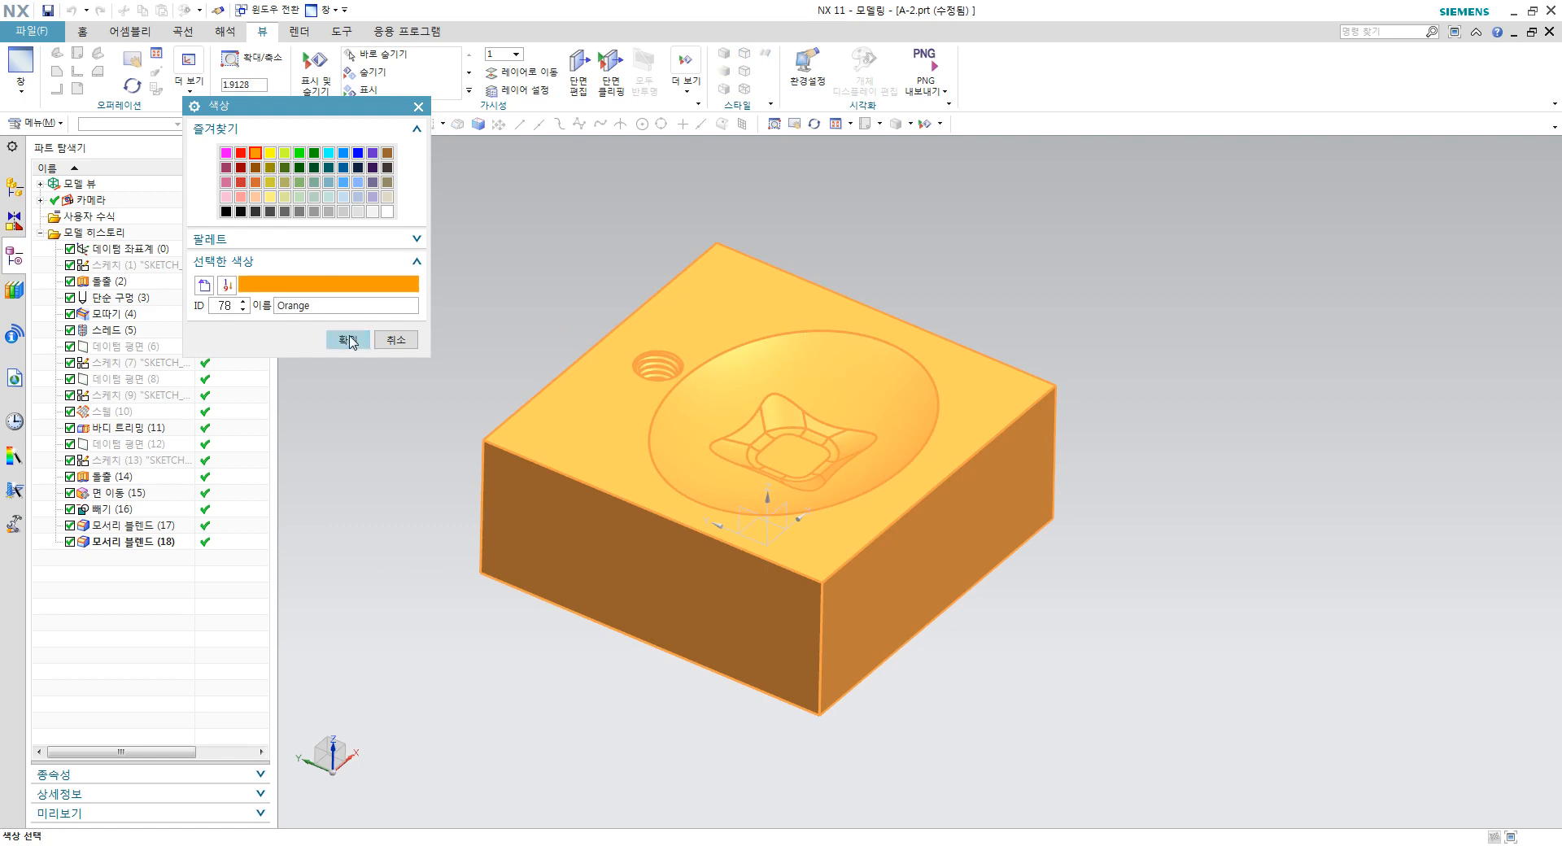
pyautogui.click(348, 340)
pyautogui.click(301, 562)
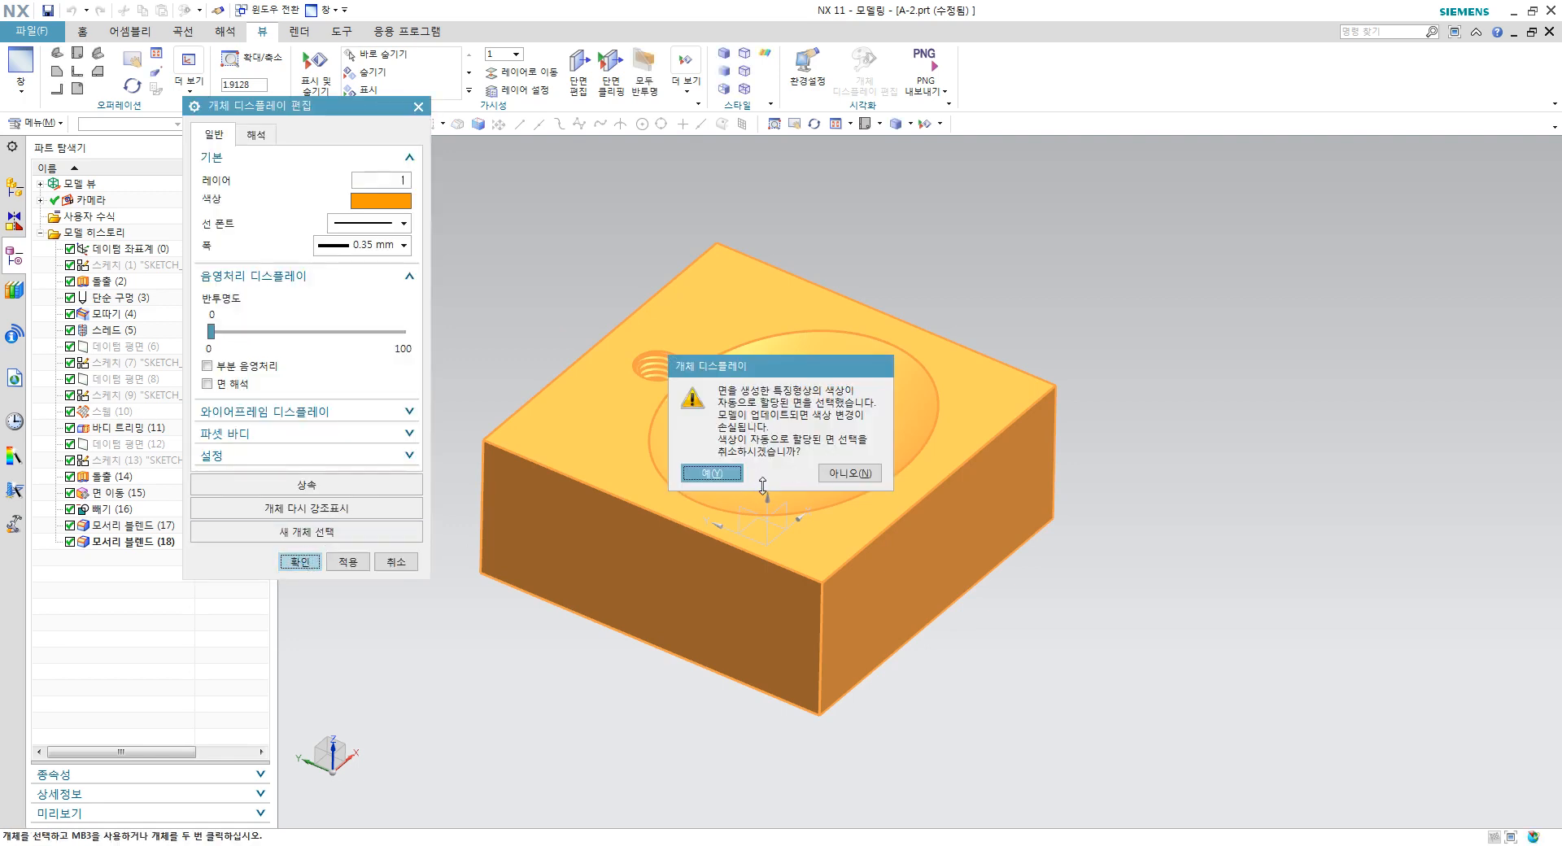
pyautogui.click(849, 473)
# Step: Return to the standard trimetric view and save the part
pyautogui.moveTo(963, 473); pyautogui.dragTo(884, 527, button='middle')
pyautogui.press('Home')
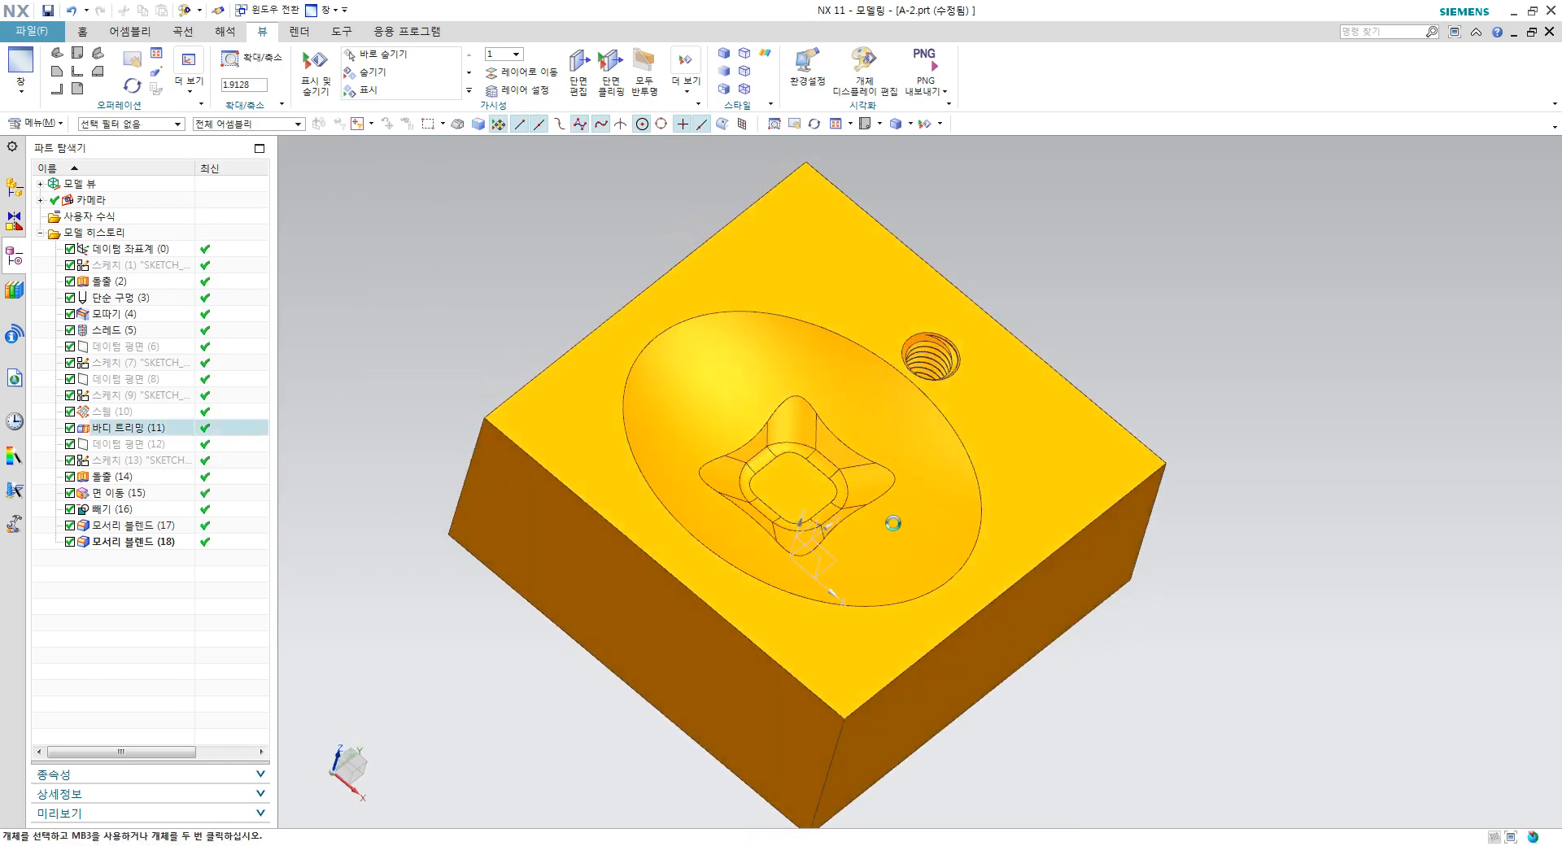
pyautogui.hotkey('ctrl', 's')
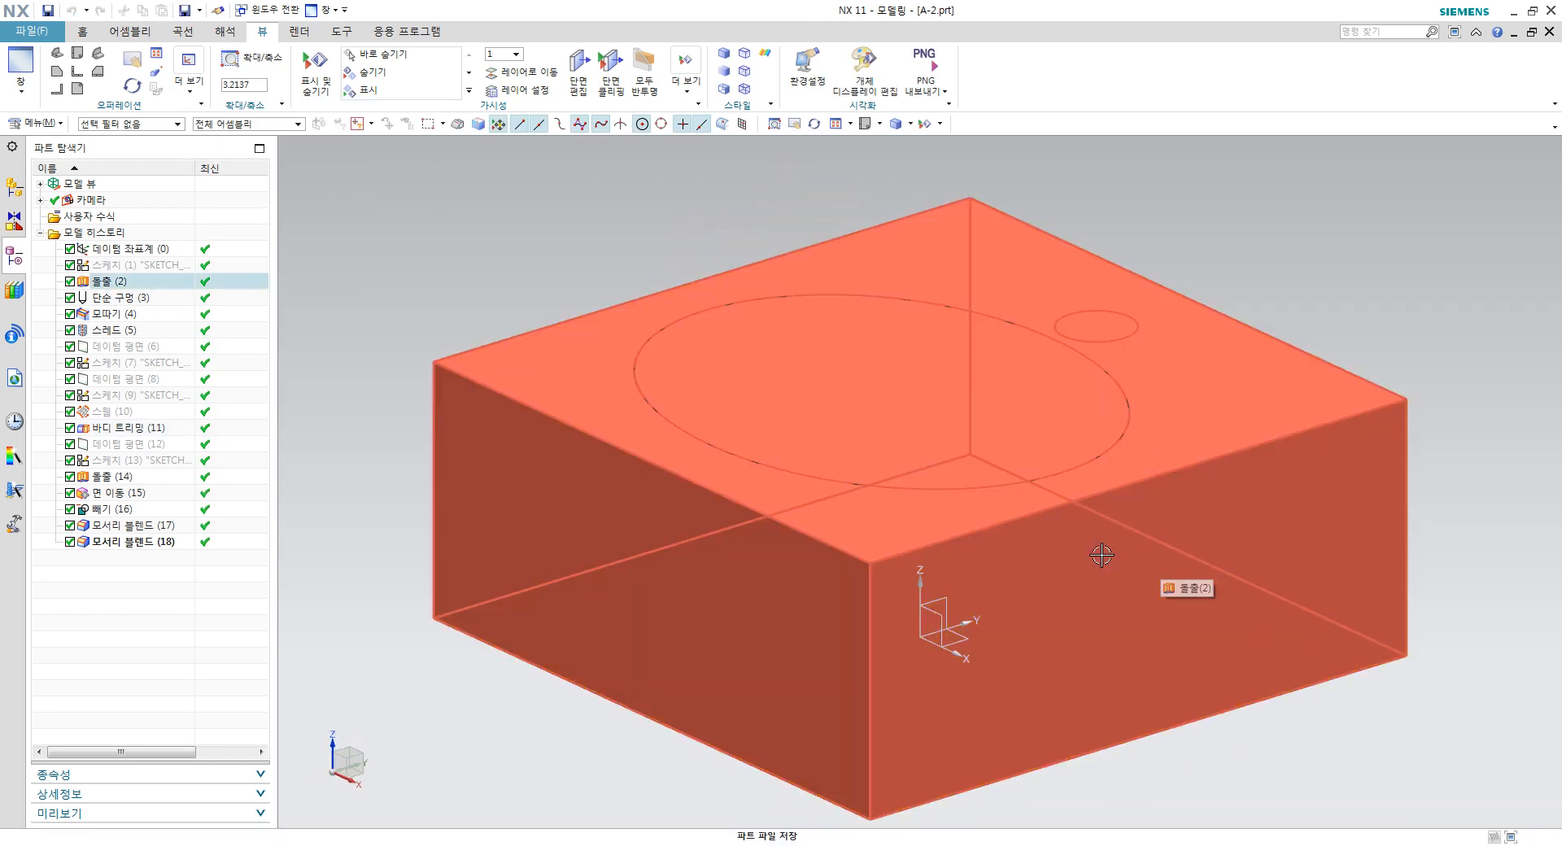
# Step: Place the text "컴퓨터응용가공산업기사 실기2" on the block's front side face along its bottom edge, reversing the direction so it sits upright
pyautogui.click(183, 31)
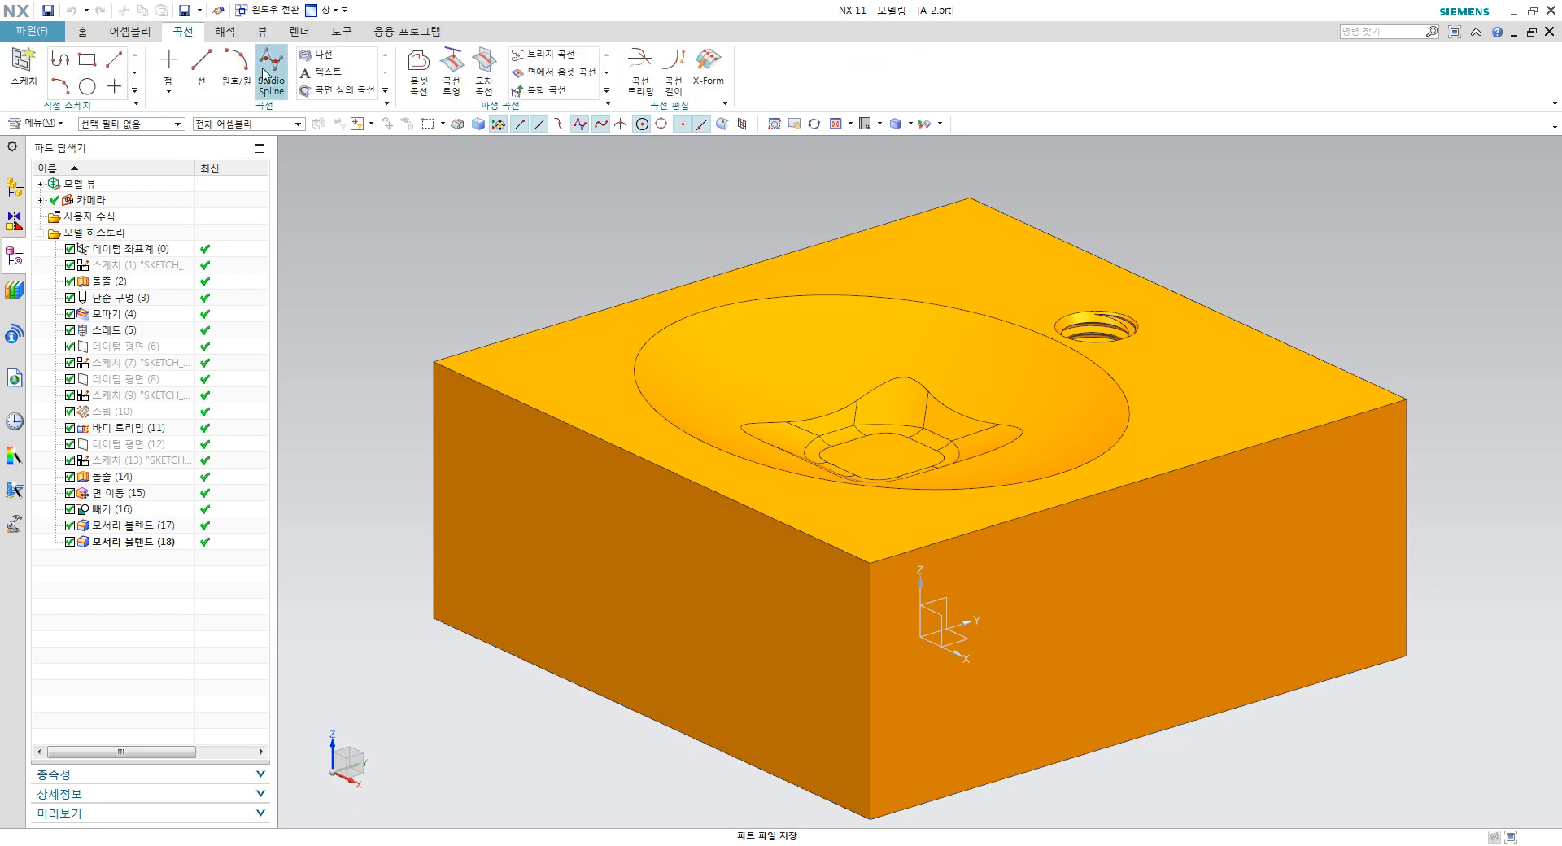
pyautogui.click(322, 71)
pyautogui.click(637, 543)
pyautogui.click(244, 293)
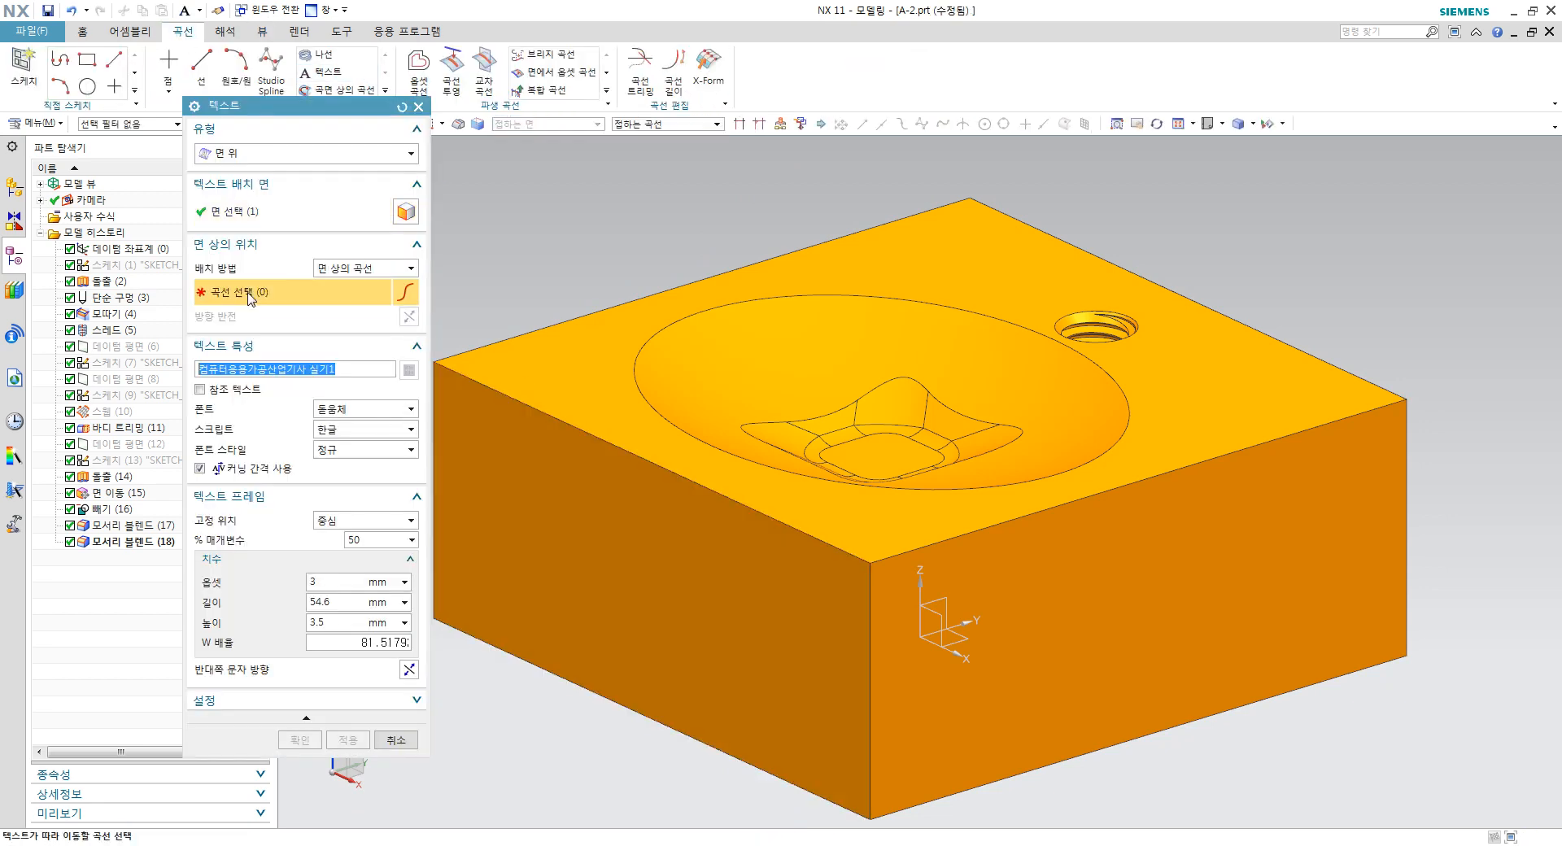
pyautogui.click(692, 741)
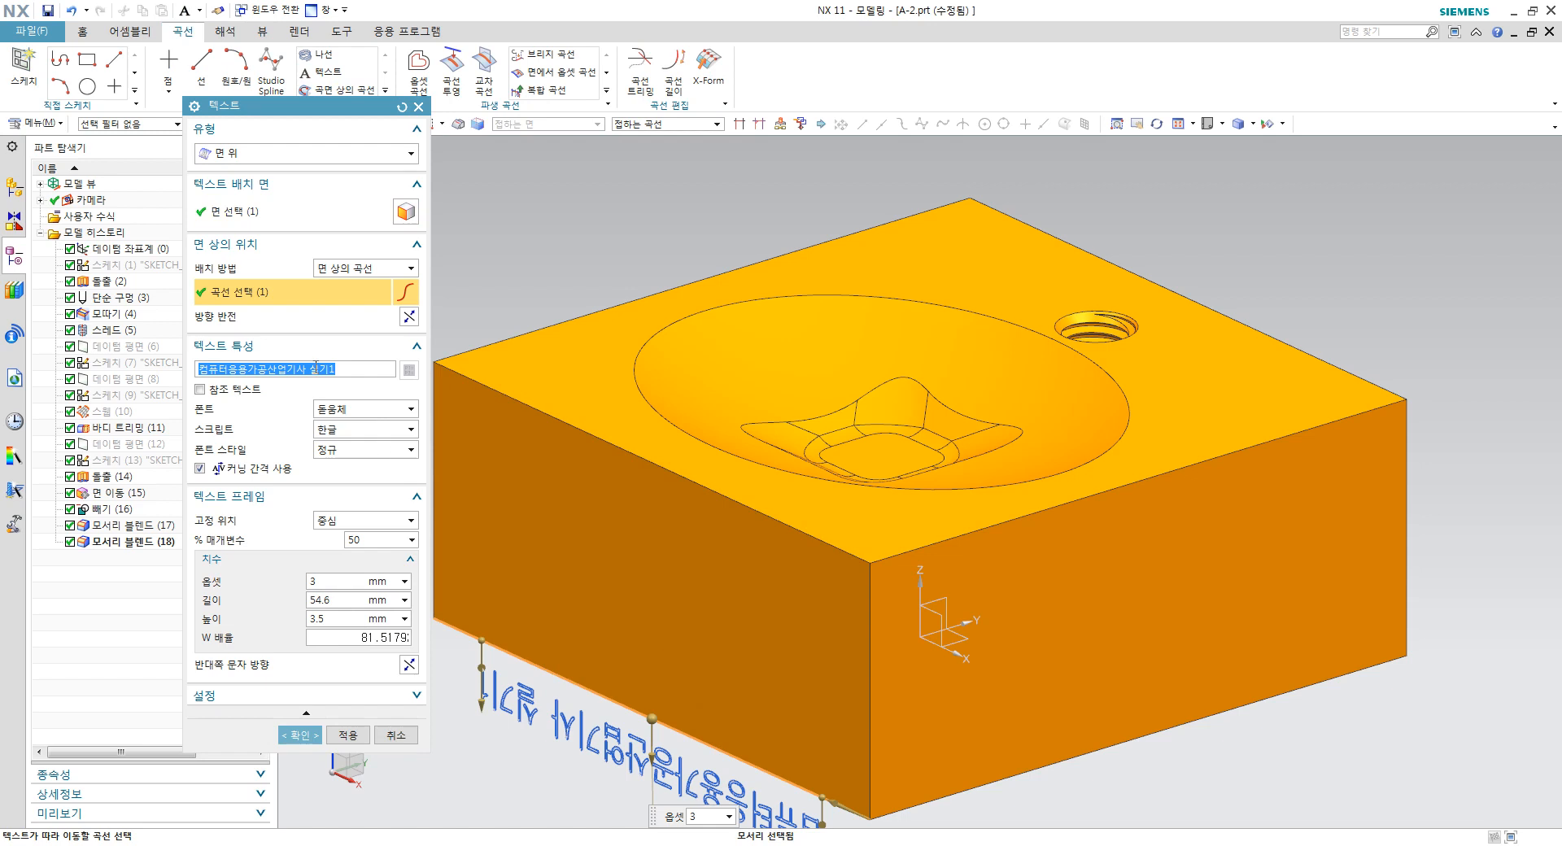
pyautogui.click(409, 316)
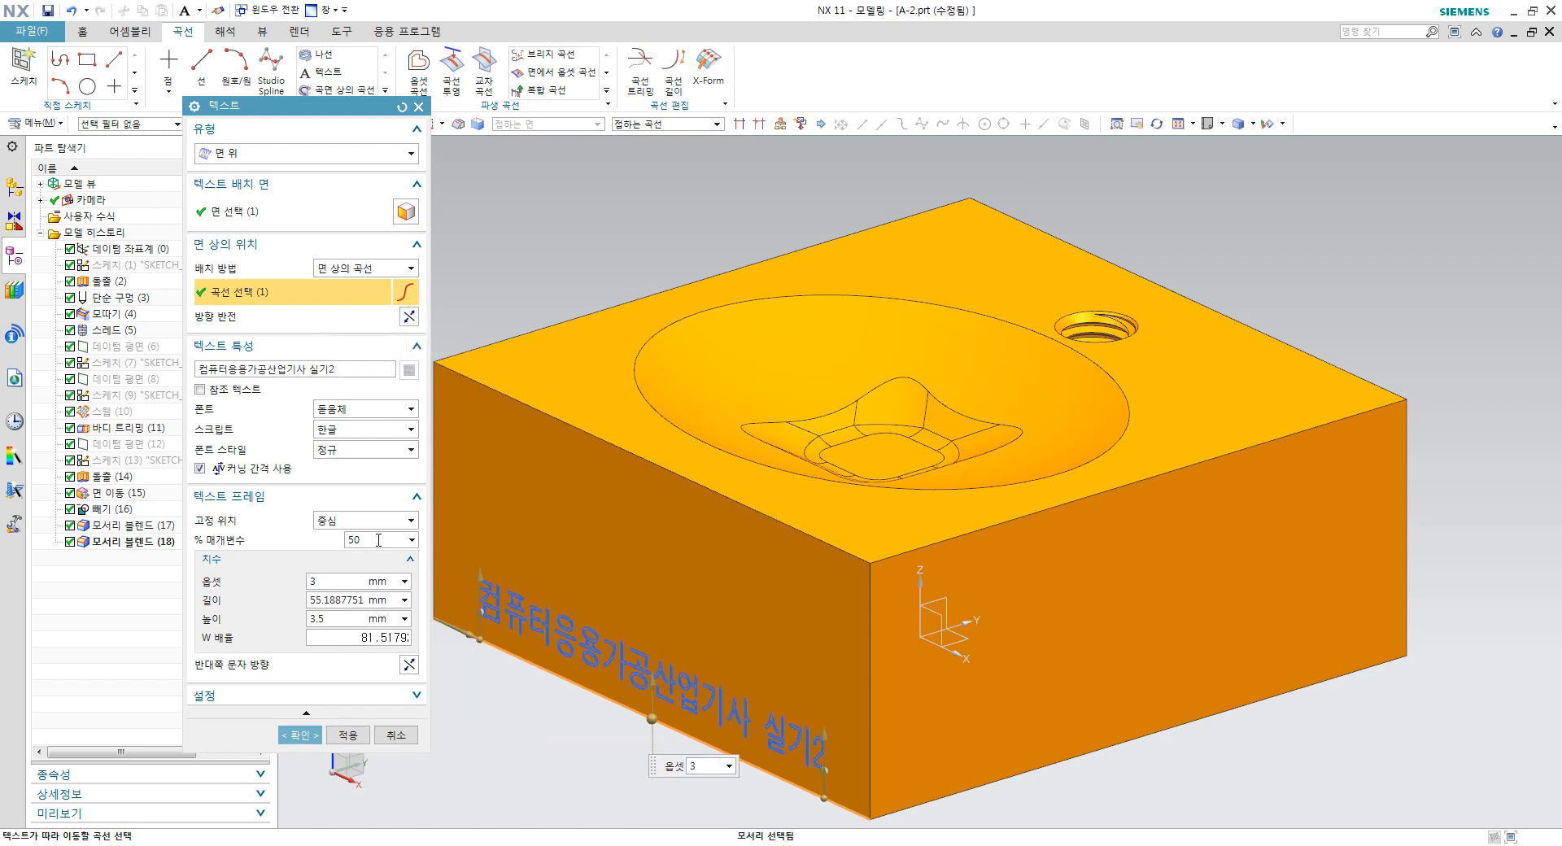
pyautogui.click(300, 734)
# Step: Extrude the side-face text curves from 0 to 0.01 mm and subtract them from the block
pyautogui.keyDown('shift'); pyautogui.moveTo(782, 664); pyautogui.dragTo(815, 607, button='middle'); pyautogui.keyUp('shift')
pyautogui.scroll(1, 734, 559)
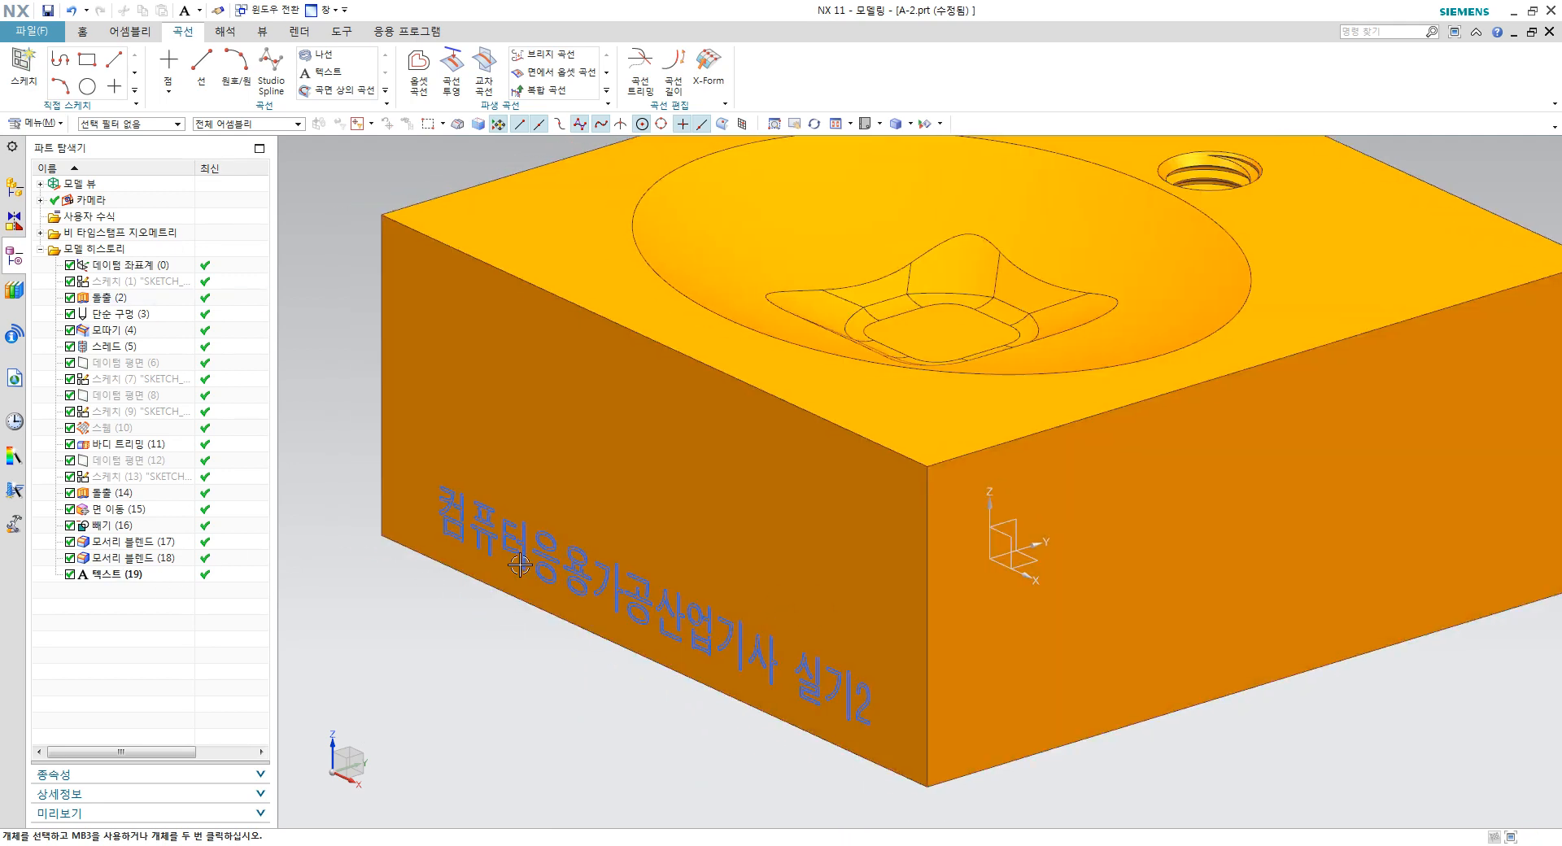
pyautogui.click(85, 31)
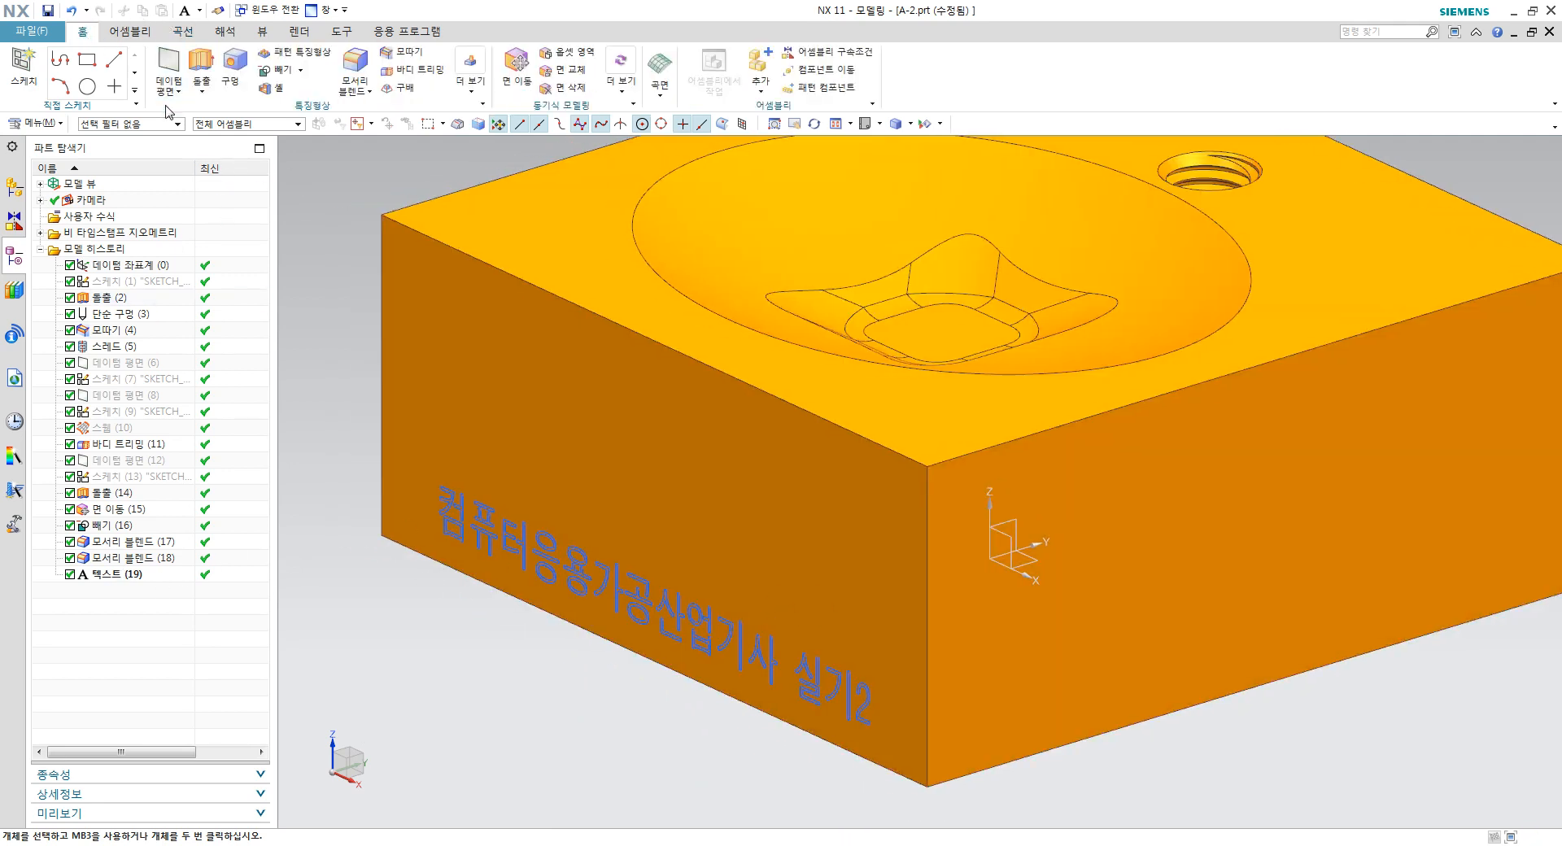
pyautogui.click(202, 66)
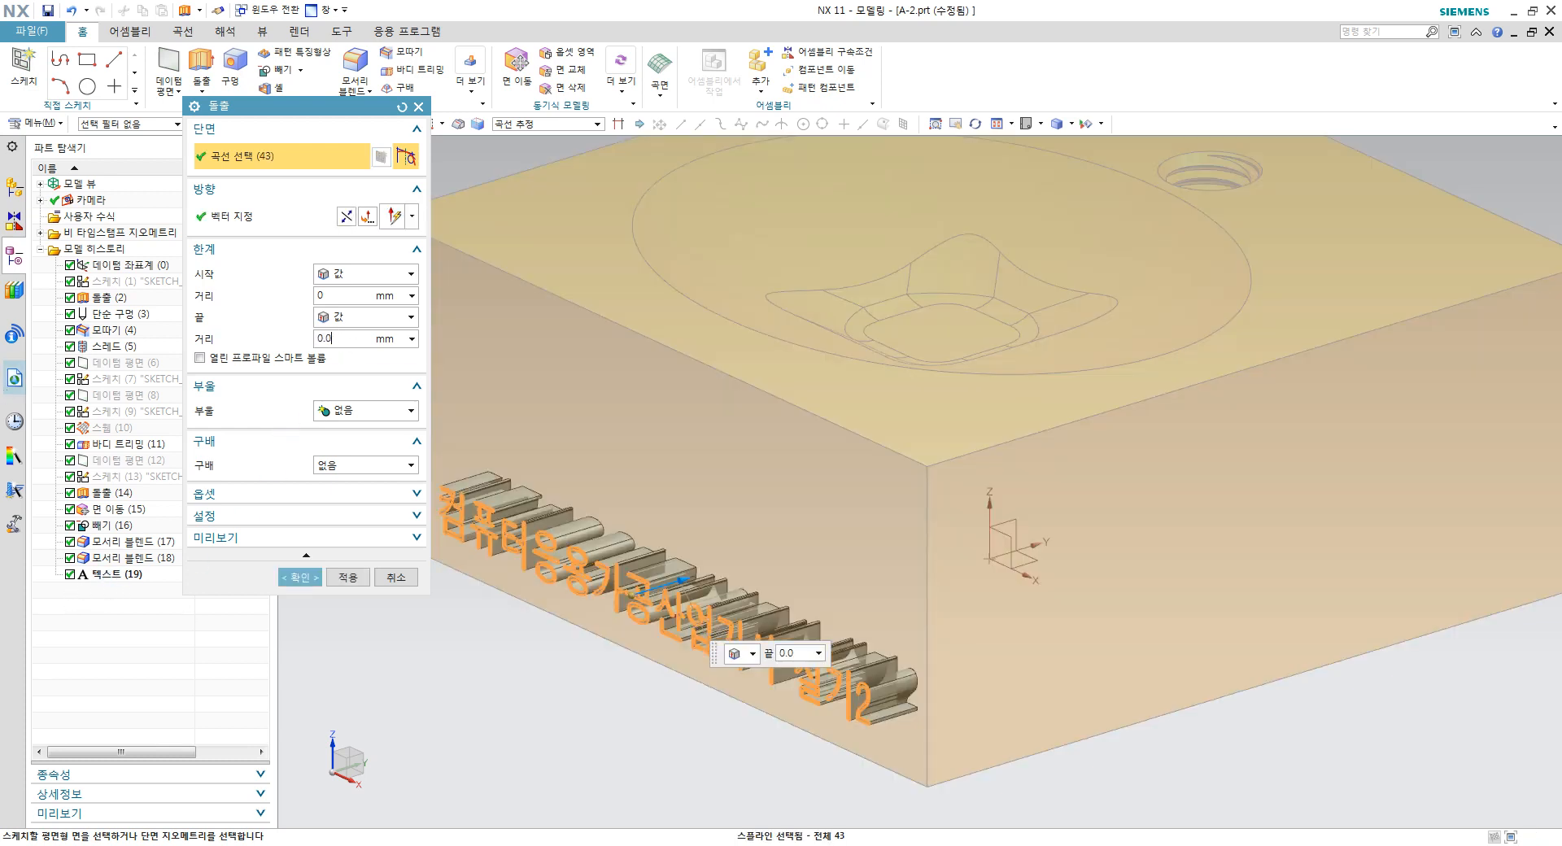
pyautogui.press('Return')
pyautogui.click(366, 410)
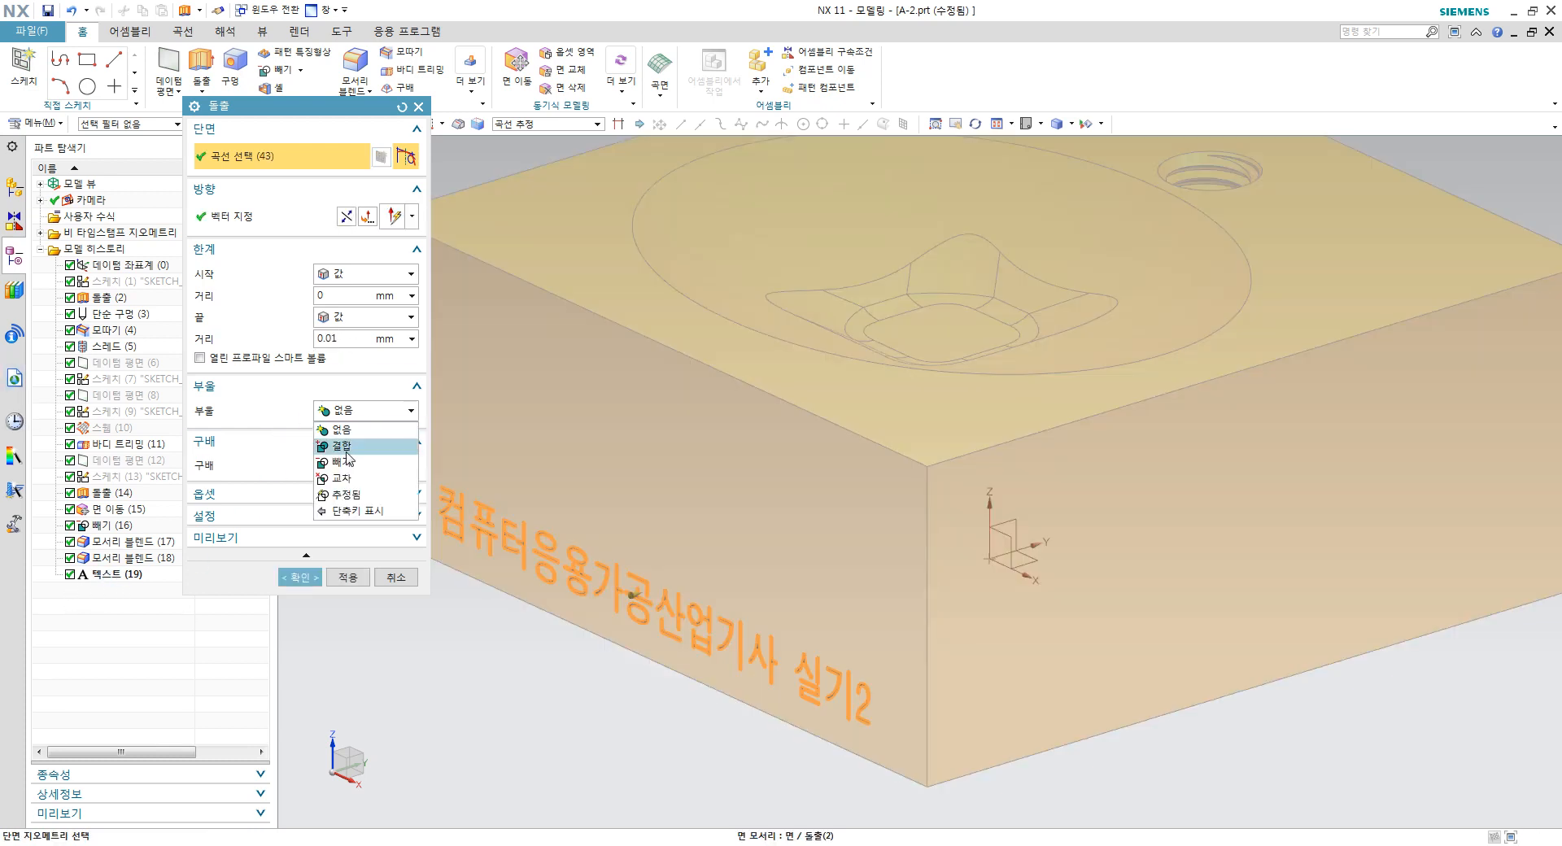
pyautogui.click(349, 494)
pyautogui.scroll(5, 576, 602)
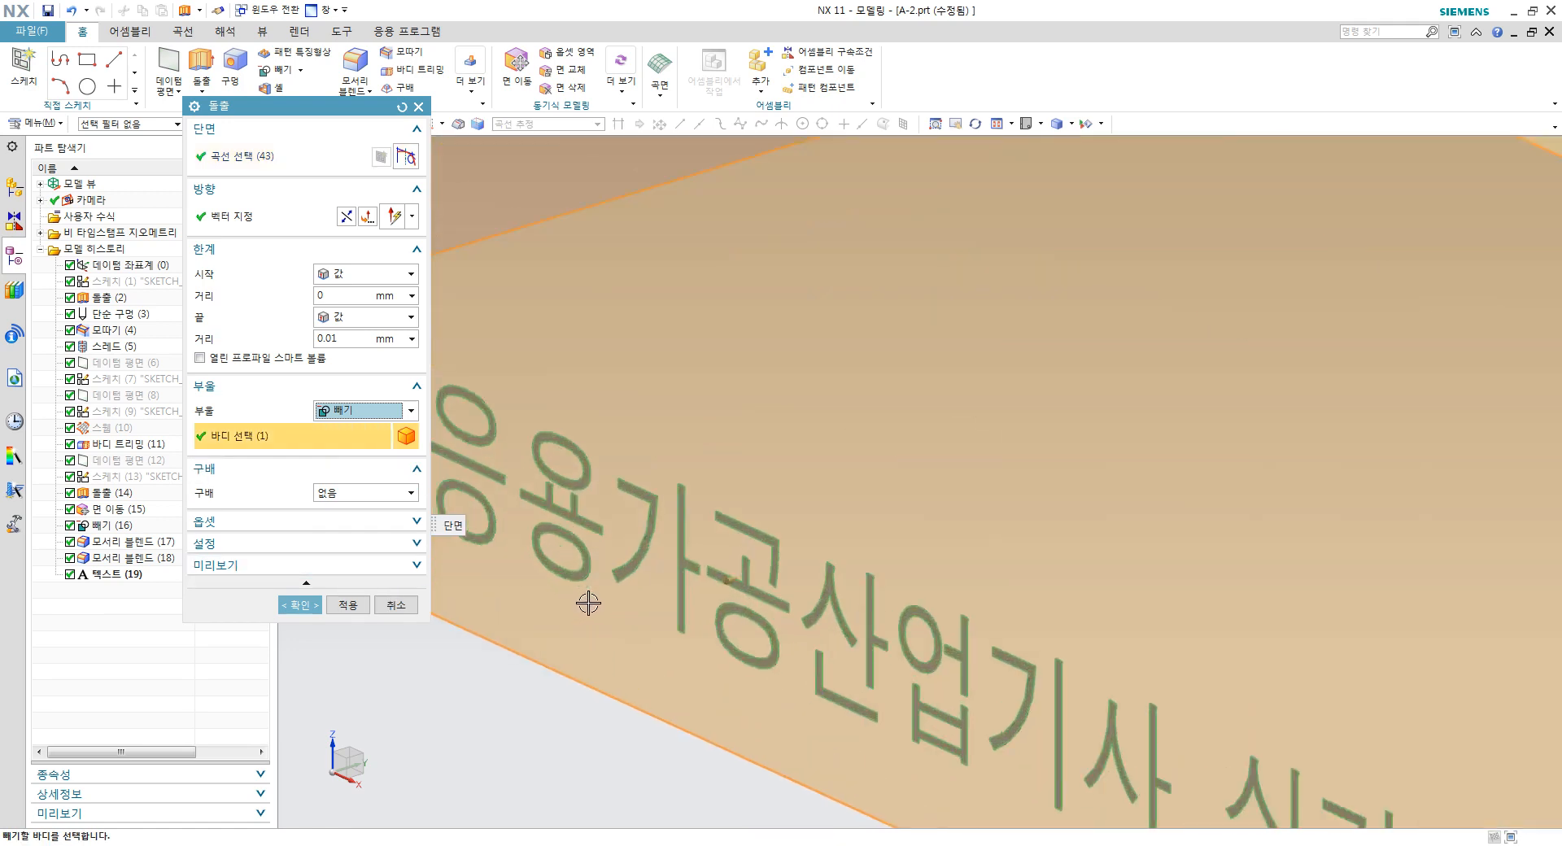
pyautogui.click(300, 604)
# Step: Hide the text curves on the block's side face
pyautogui.scroll(-3, 717, 586)
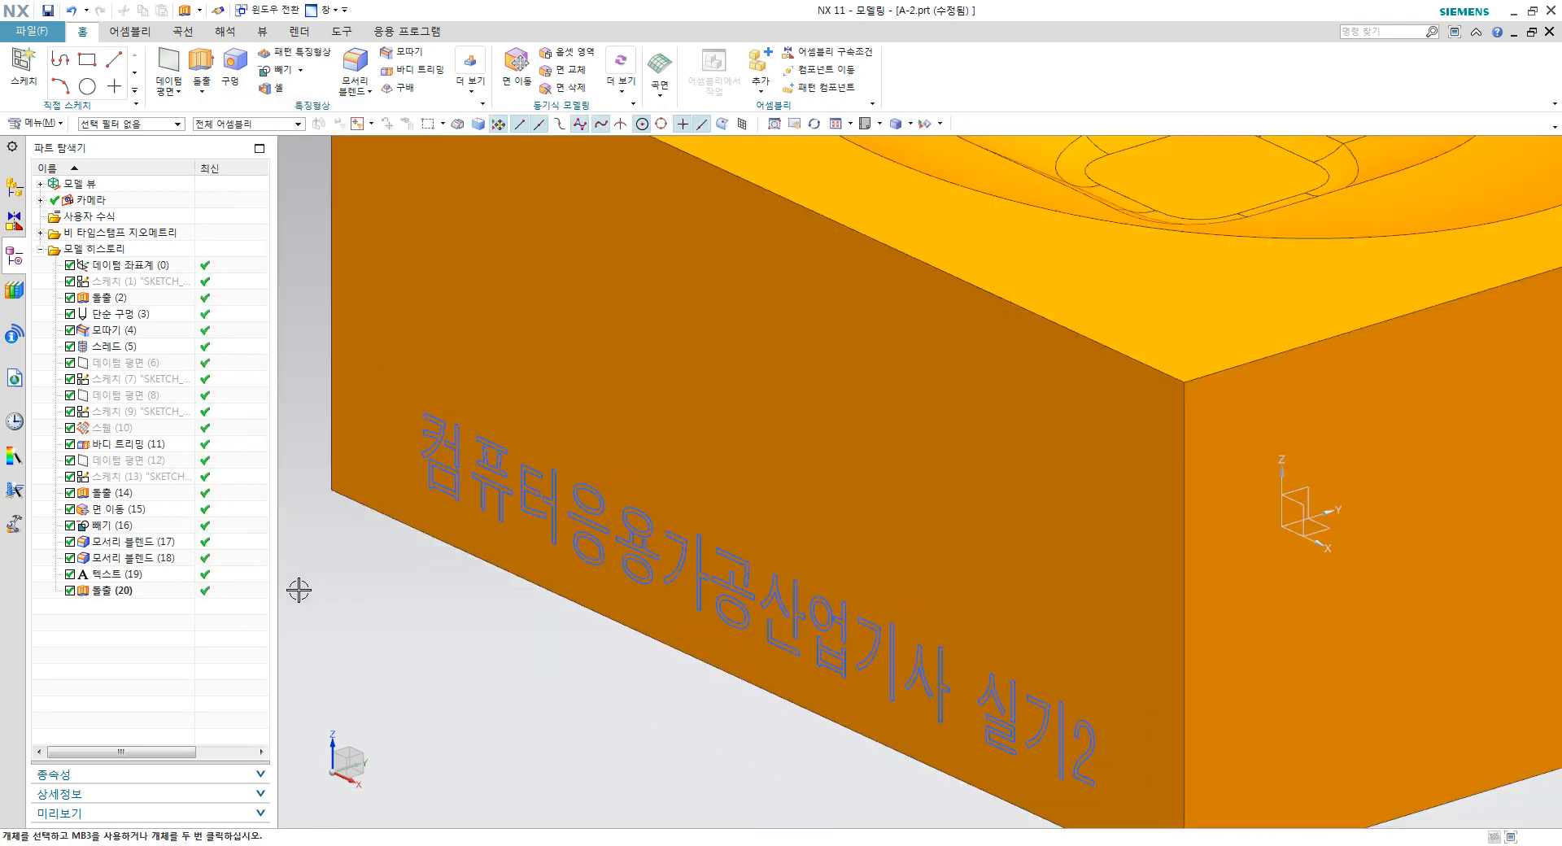
pyautogui.rightClick(137, 576)
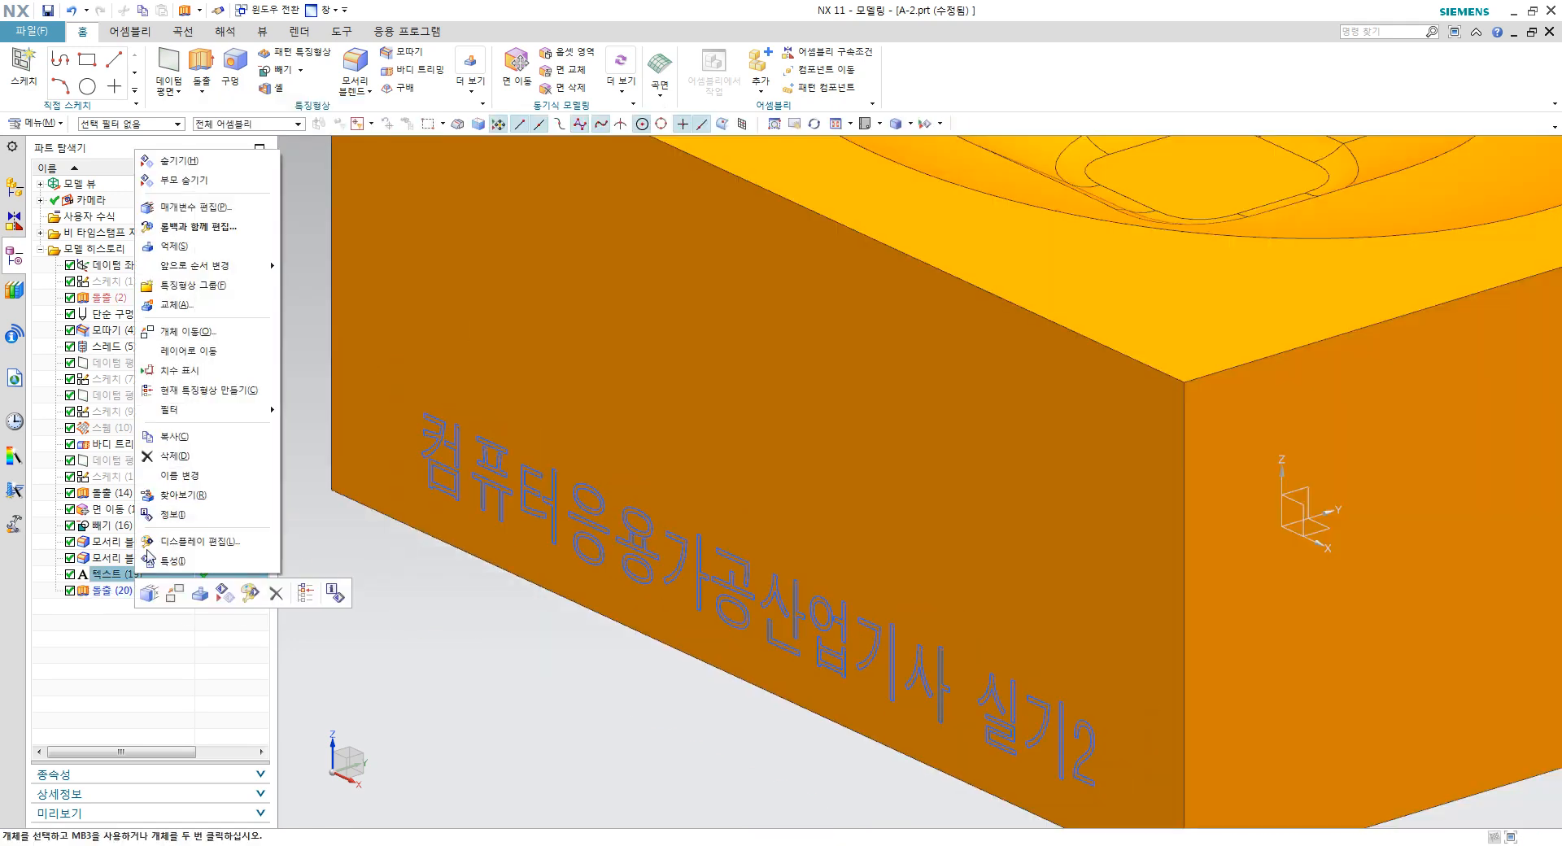
pyautogui.click(191, 161)
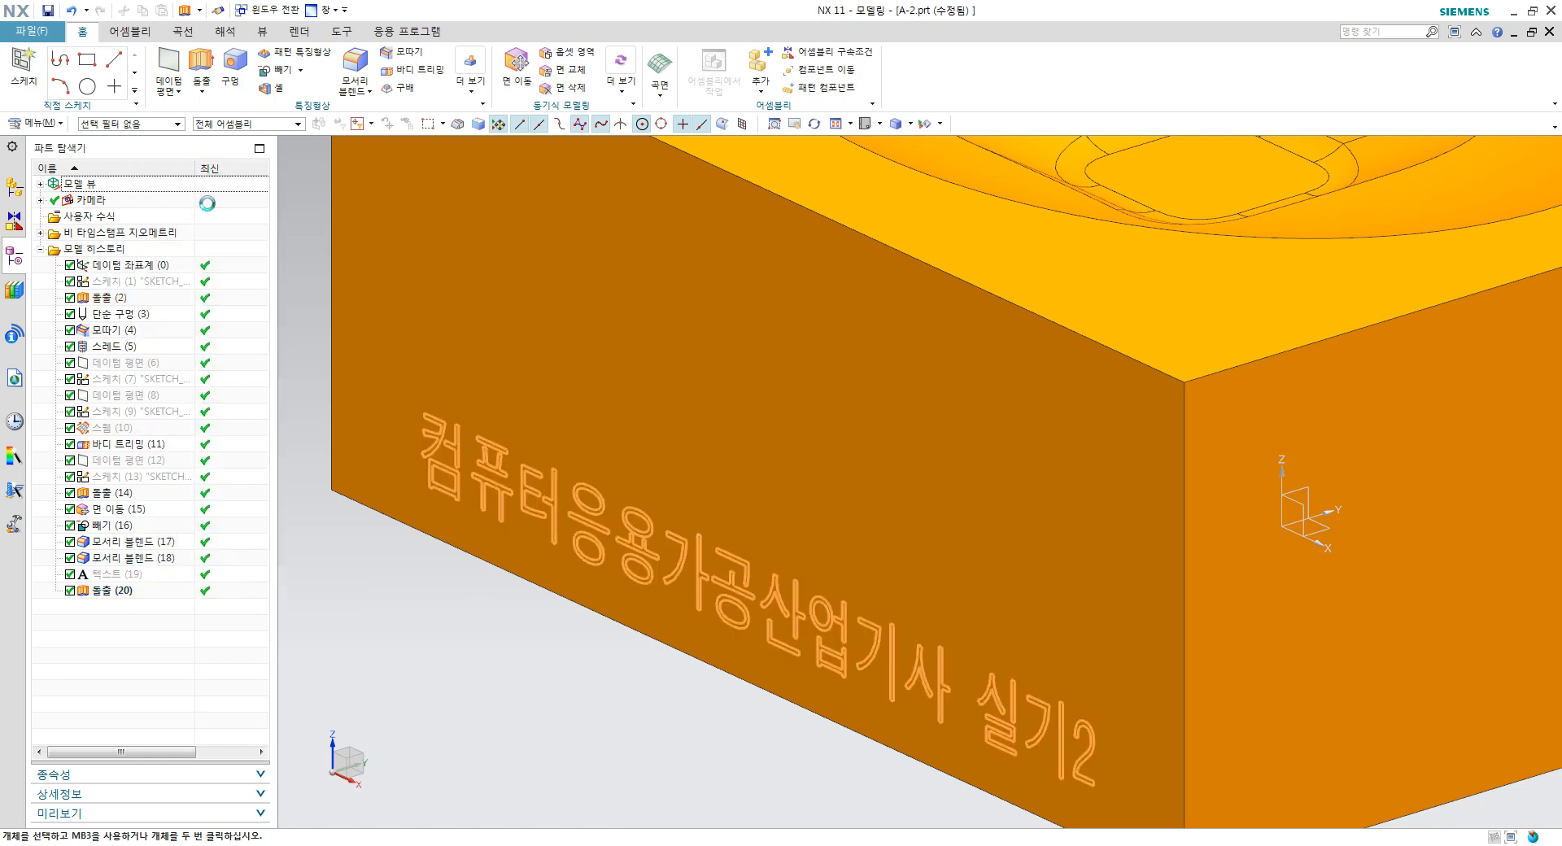
# Step: Assign the Deep Midnight colour to the feature faces of the engraved text extrusion
pyautogui.rightClick(104, 594)
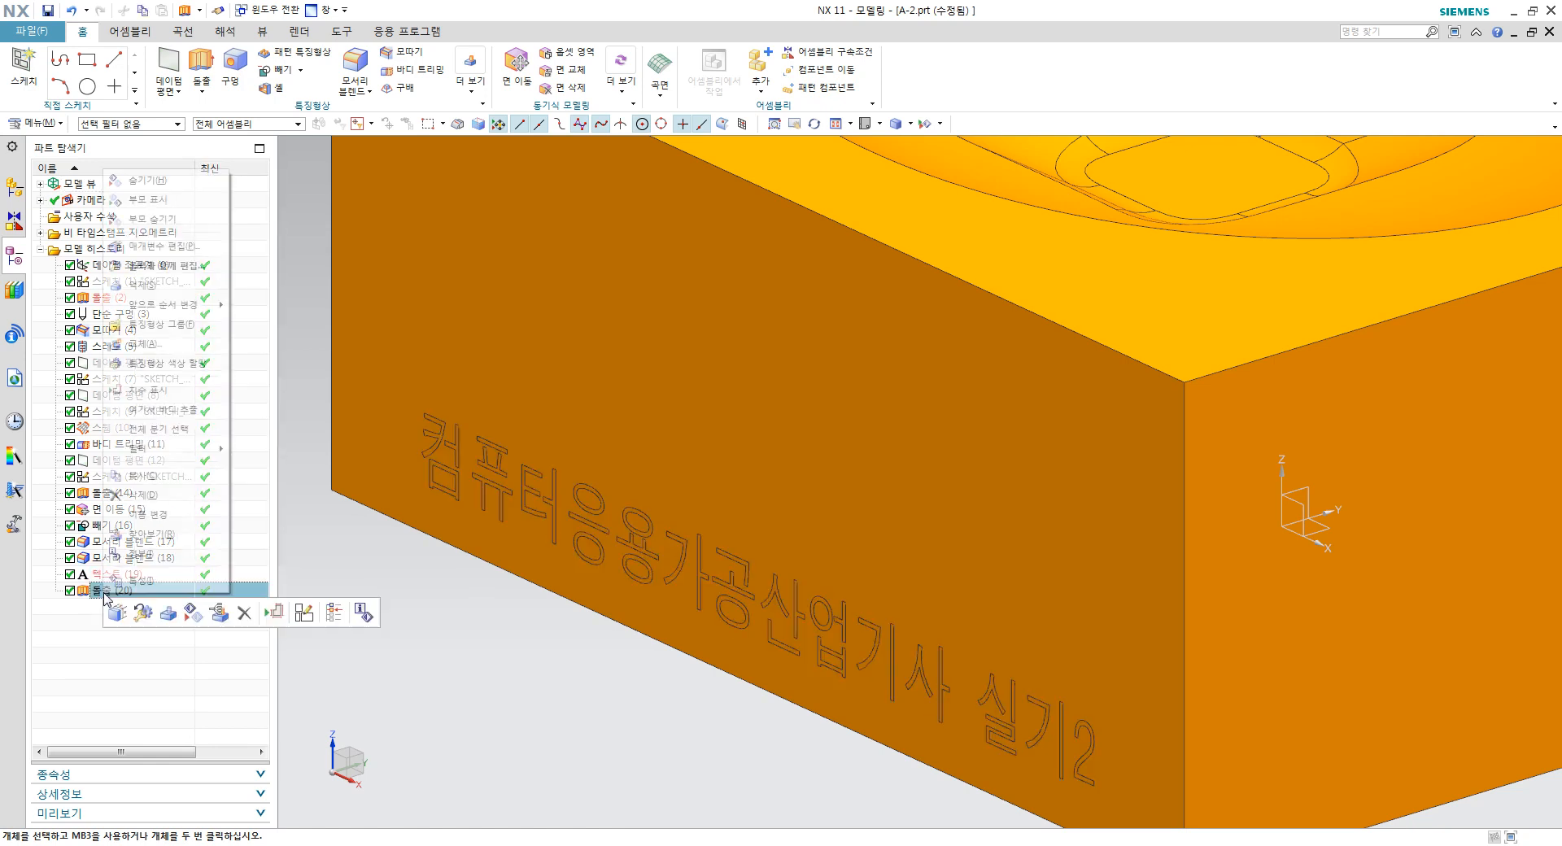
pyautogui.click(156, 369)
pyautogui.click(214, 215)
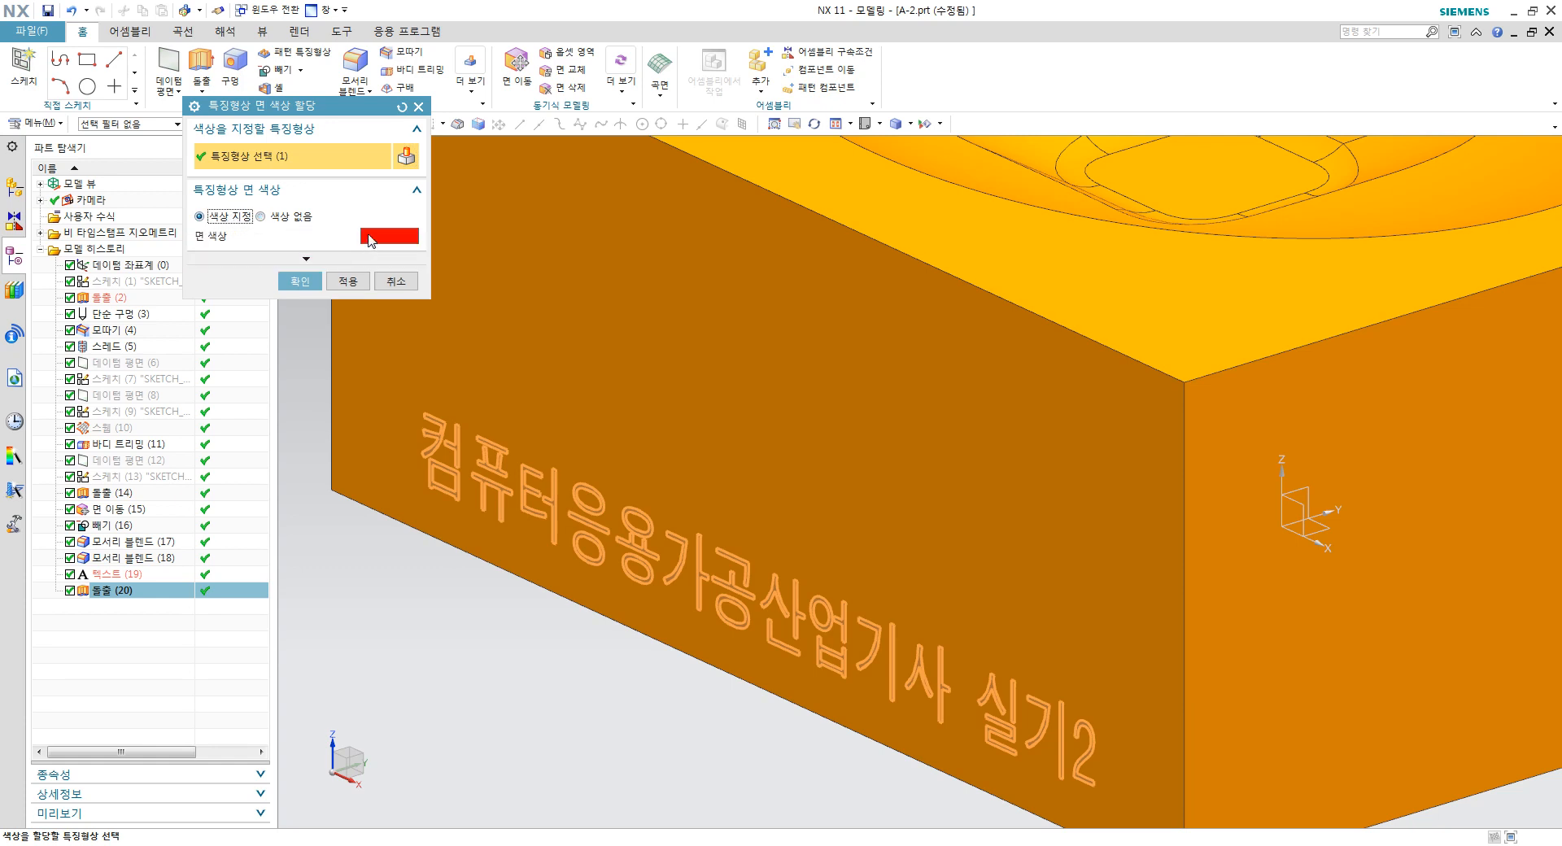
pyautogui.click(370, 240)
pyautogui.click(362, 173)
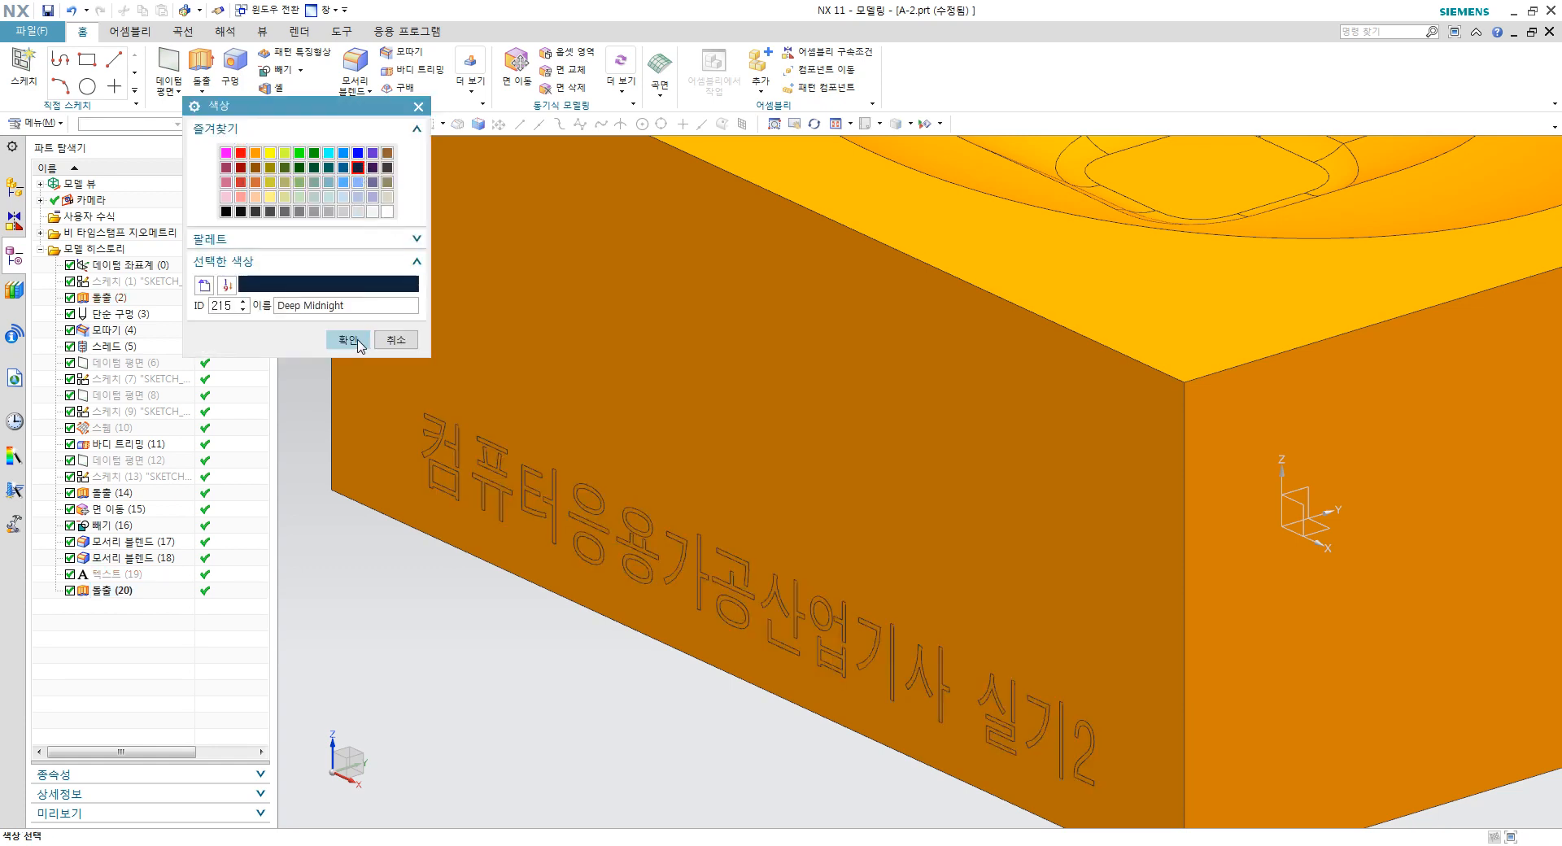
pyautogui.click(348, 339)
pyautogui.click(300, 281)
pyautogui.scroll(5, 718, 443)
pyautogui.moveTo(719, 442); pyautogui.dragTo(774, 407, button='middle')
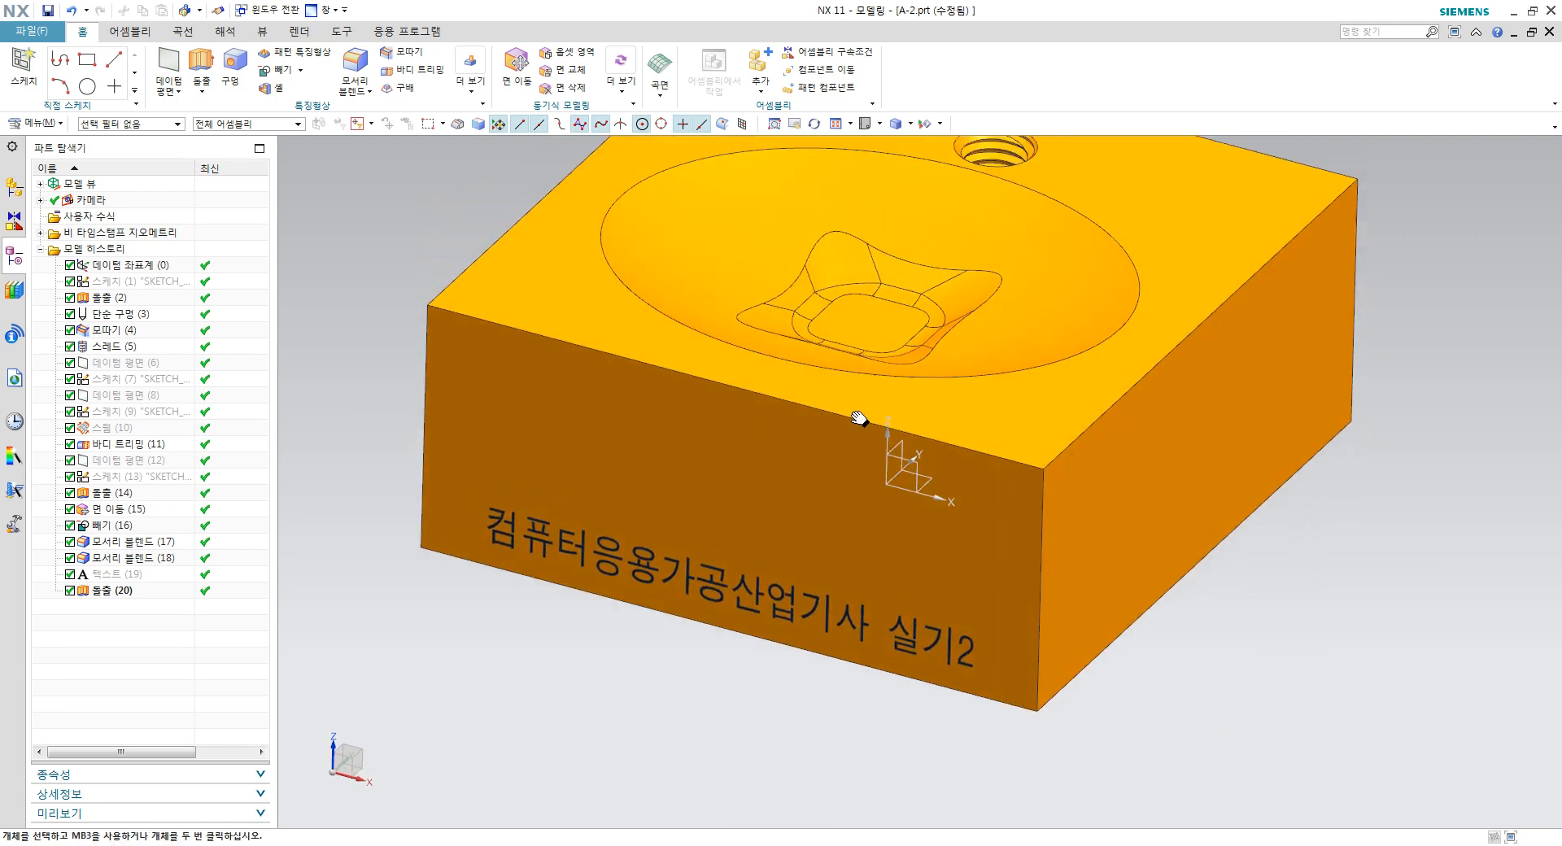